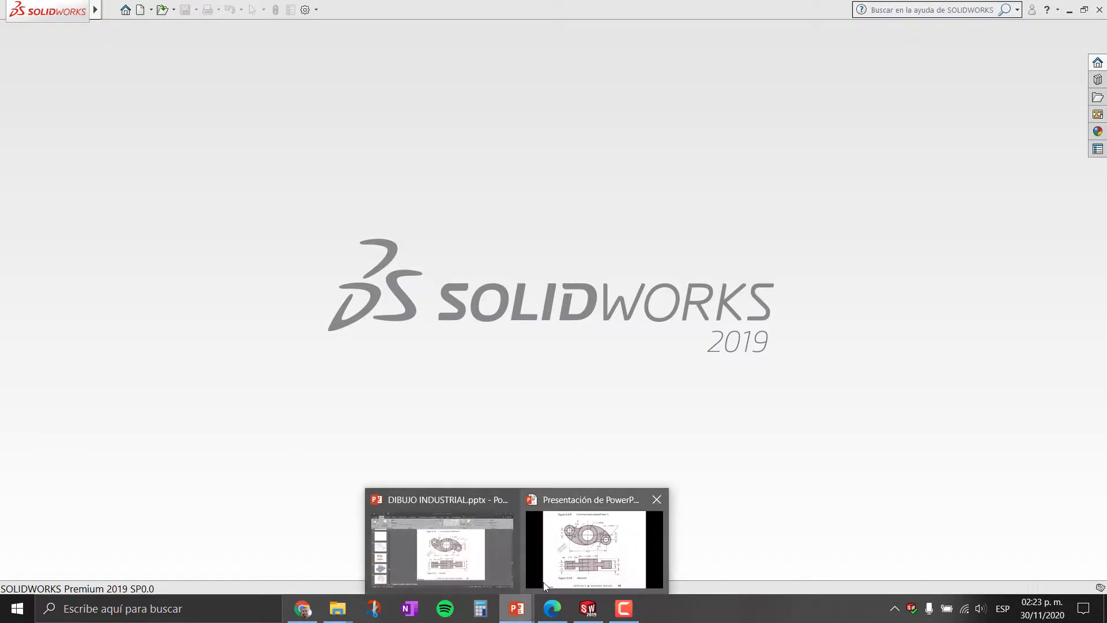
Bring up the full-screen rocker arm drawing slide and switch the ink tool to Pluma
click(586, 534)
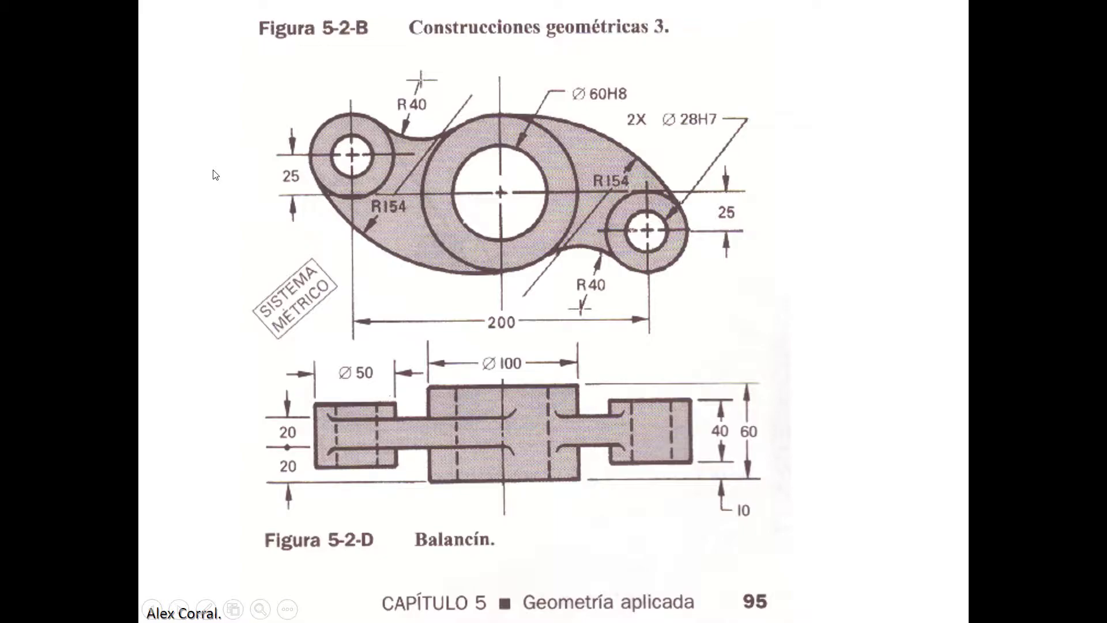
click(206, 609)
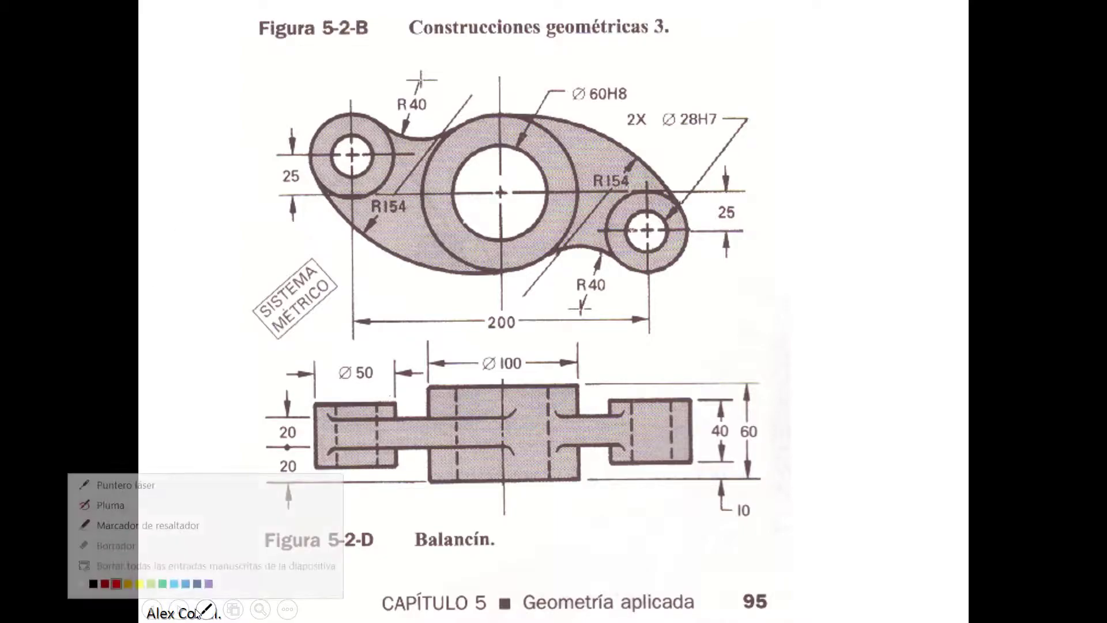
click(204, 495)
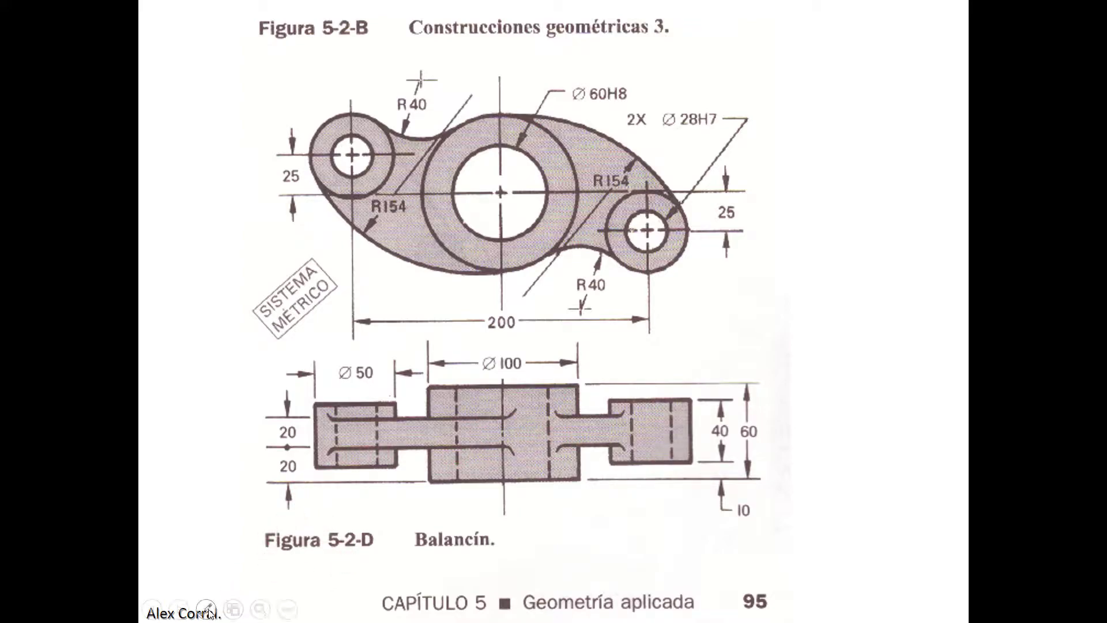
click(206, 608)
click(177, 496)
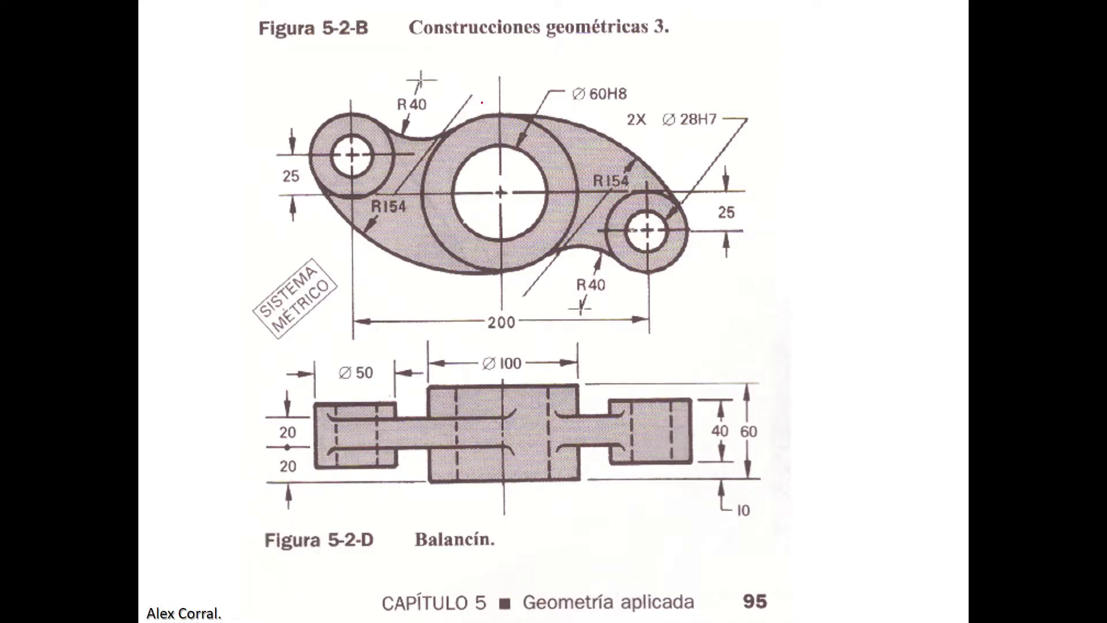
Sketch trial red ink over the plate outlines, then erase all the ink
mouse_move(449, 132)
mouse_down()
mouse_move(408, 138)
mouse_move(325, 124)
mouse_move(315, 178)
mouse_move(340, 221)
mouse_move(409, 259)
mouse_move(489, 268)
mouse_move(588, 247)
mouse_move(631, 267)
mouse_move(688, 245)
mouse_move(679, 195)
mouse_move(634, 163)
mouse_move(577, 130)
mouse_move(490, 113)
mouse_up()
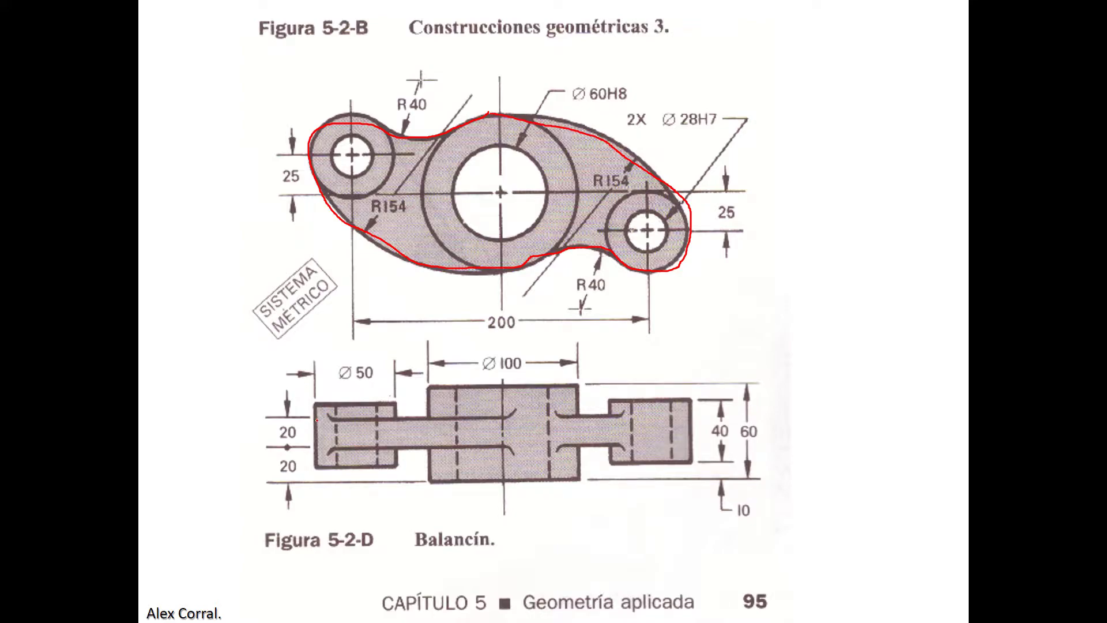
mouse_move(317, 420)
mouse_down()
mouse_move(689, 415)
mouse_move(694, 442)
mouse_move(337, 452)
mouse_move(312, 444)
mouse_move(310, 421)
mouse_up()
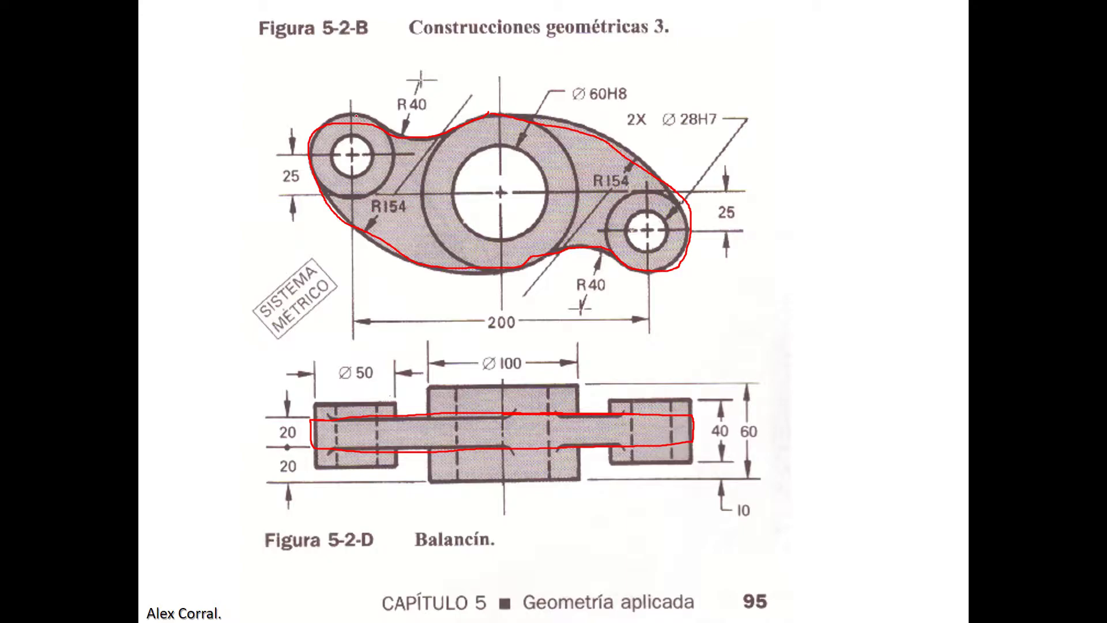
click(206, 608)
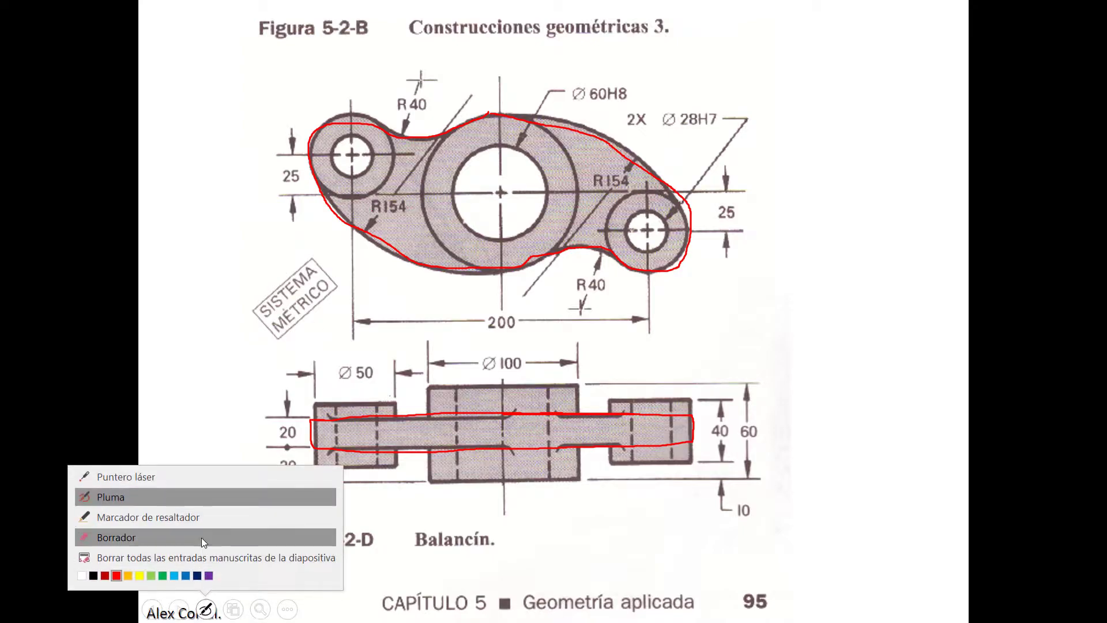
click(202, 538)
key(e)
Circle both end bosses and the 200 spacing in red, marking both hole centres
drag(358, 115, 375, 121)
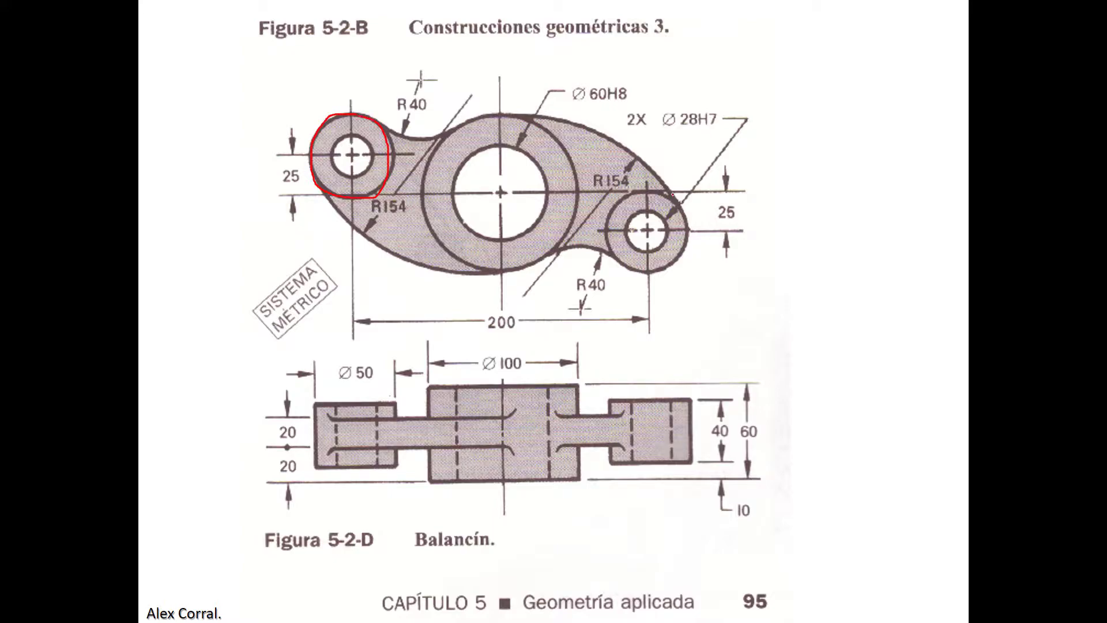
drag(665, 193, 669, 204)
drag(353, 156, 356, 215)
drag(649, 230, 649, 309)
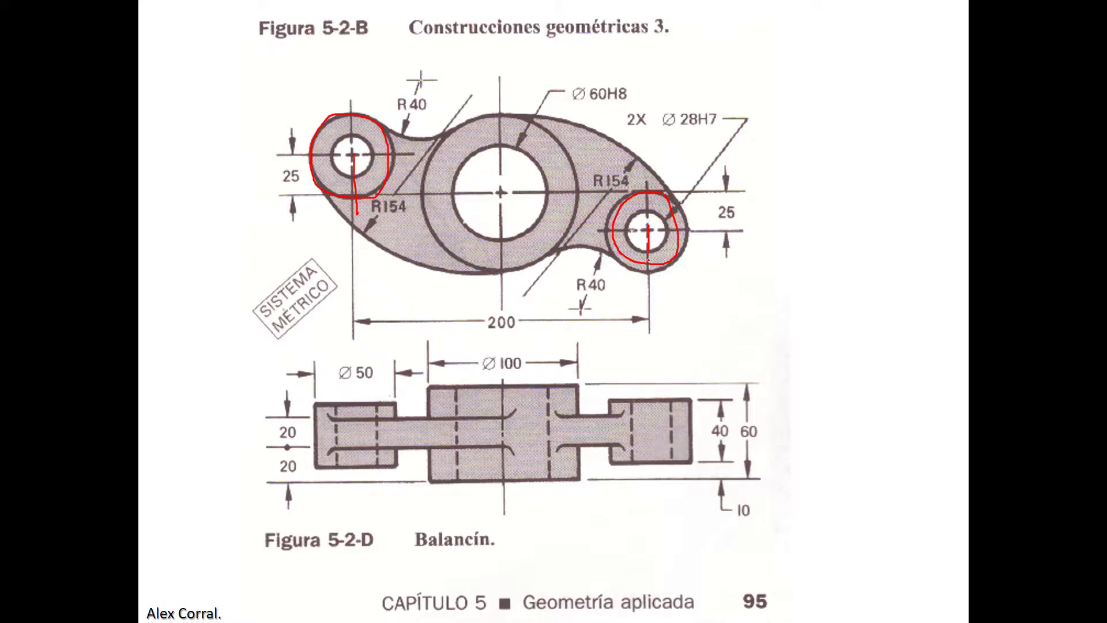
mouse_move(505, 302)
mouse_down()
mouse_move(489, 340)
mouse_move(503, 296)
mouse_move(492, 300)
mouse_up()
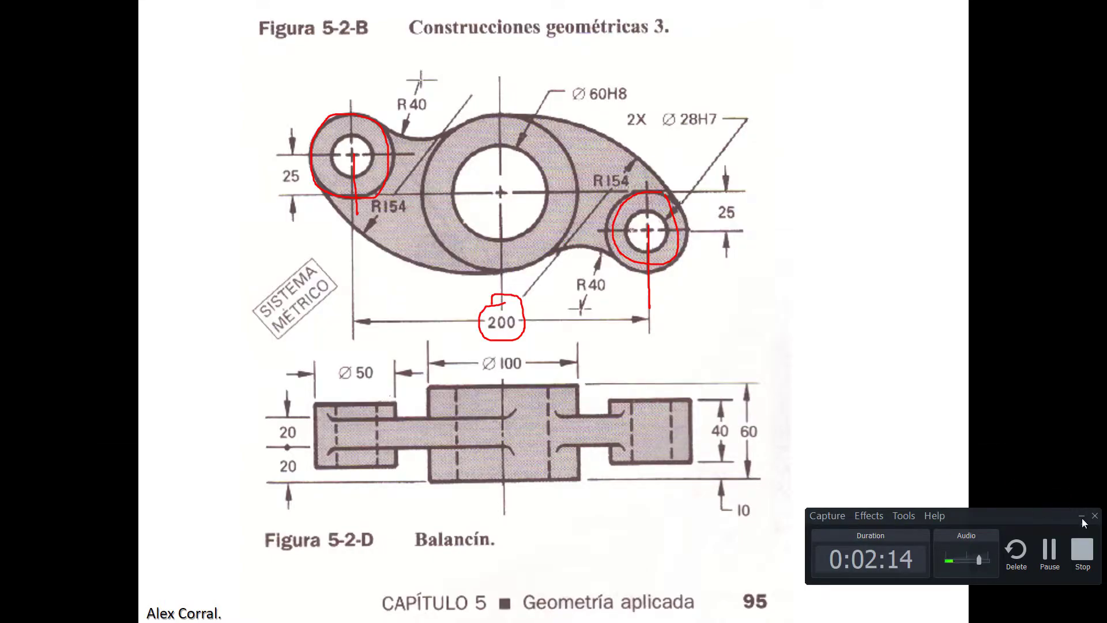
key(alt+Tab)
key(Tab)
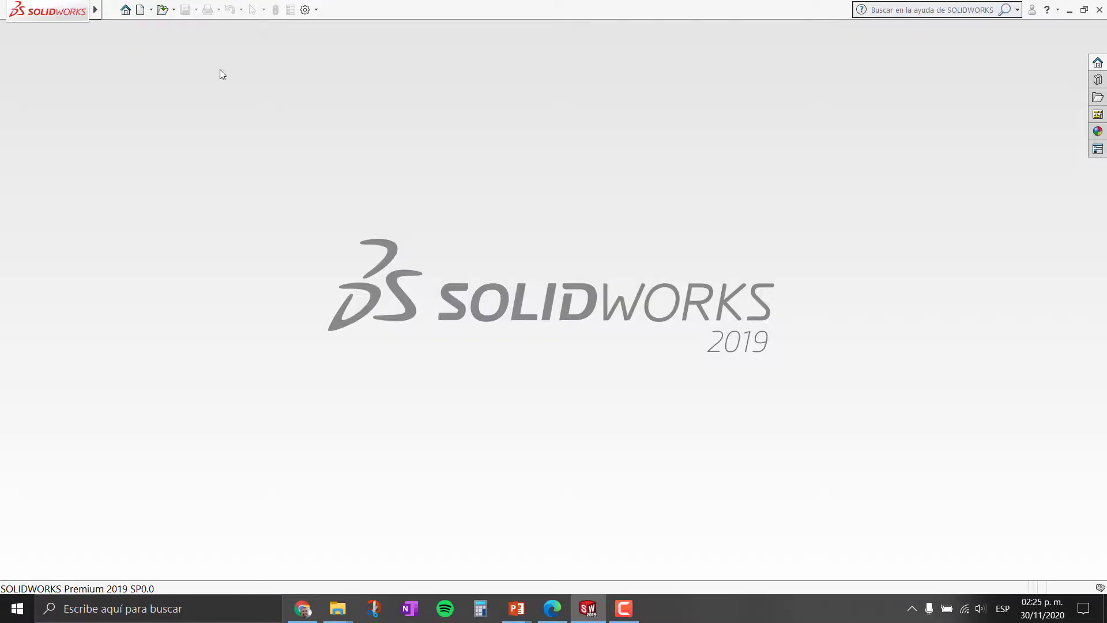
Create a new part with a sketch on Alzado and select Línea constructiva
click(137, 15)
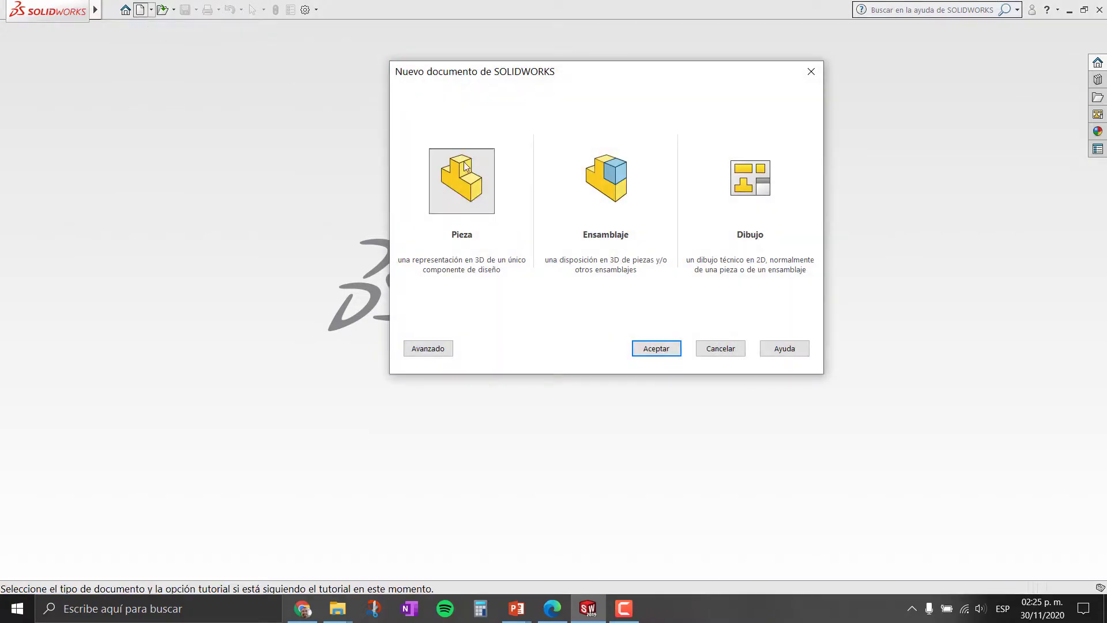
double_click(474, 198)
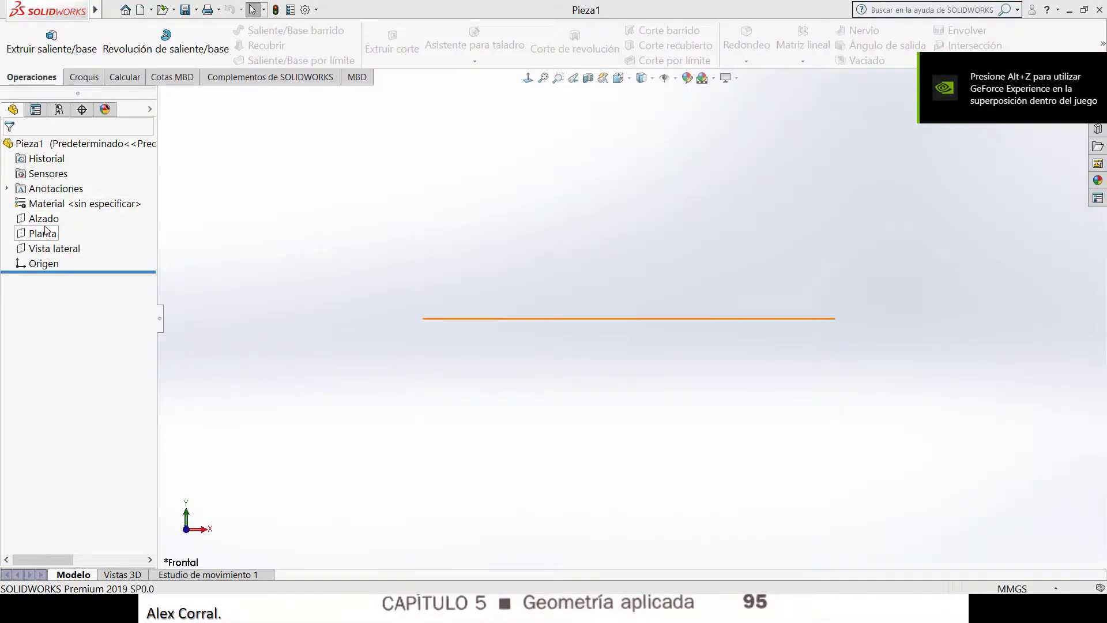
click(45, 218)
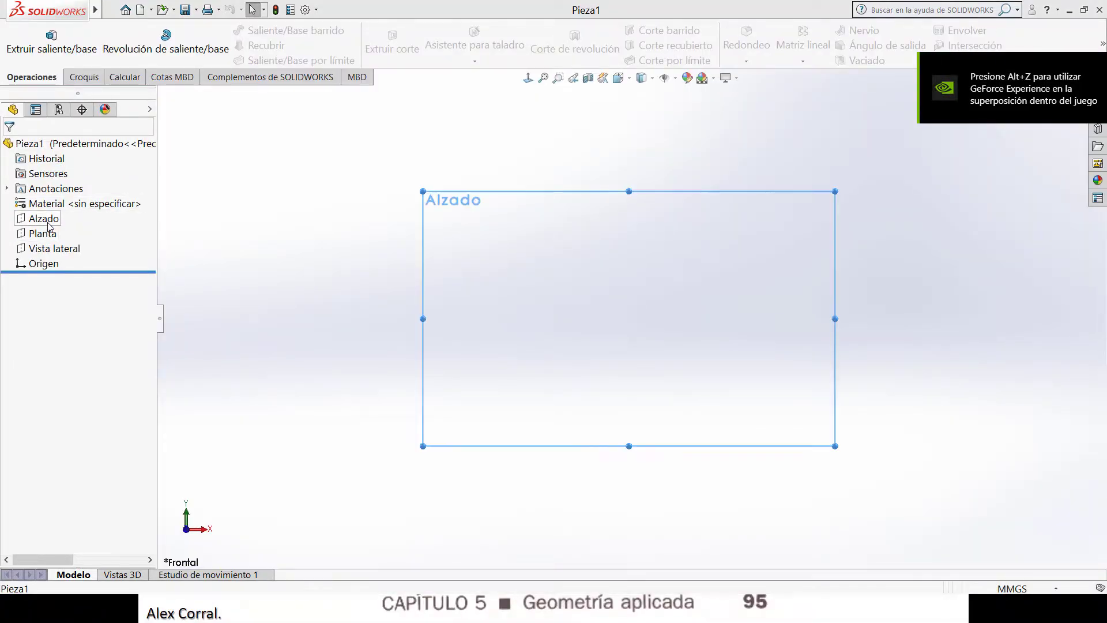
click(57, 205)
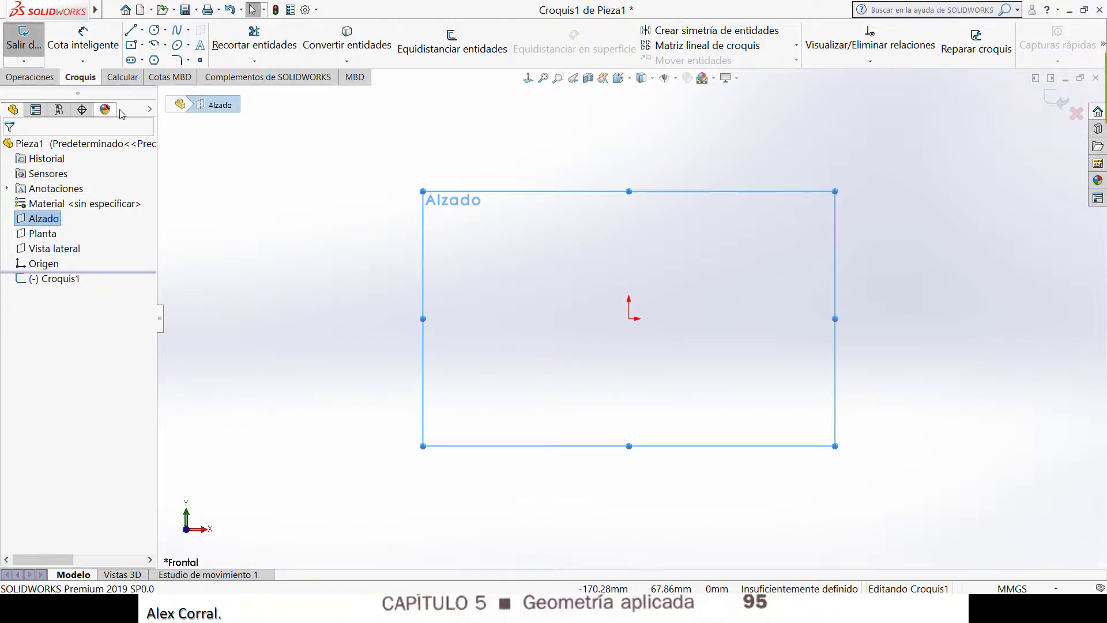
click(142, 30)
click(149, 62)
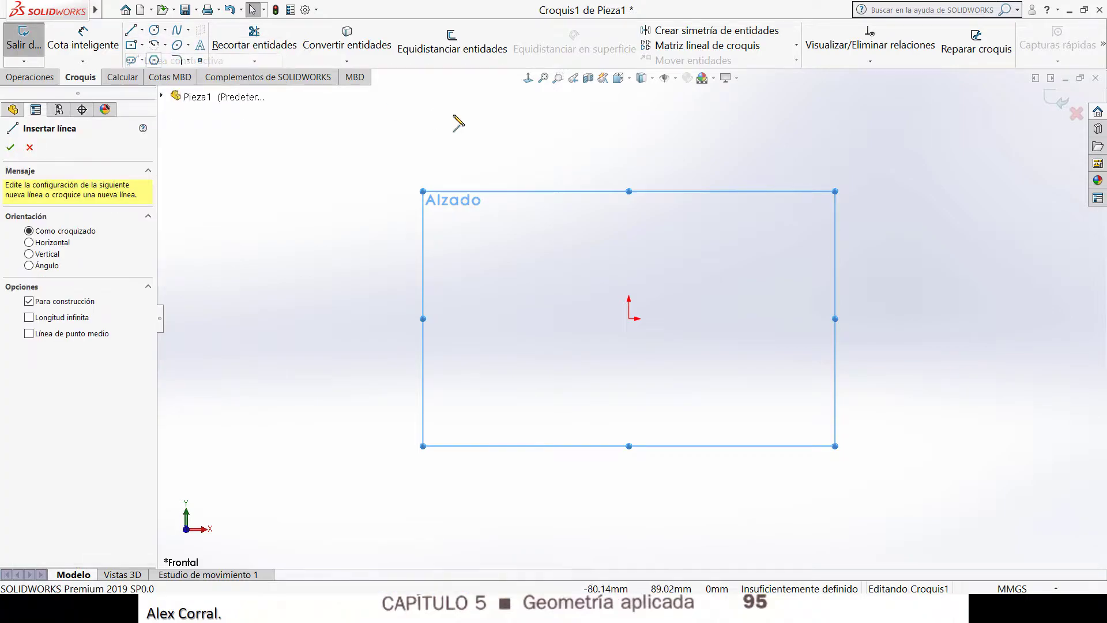
key(alt+Tab)
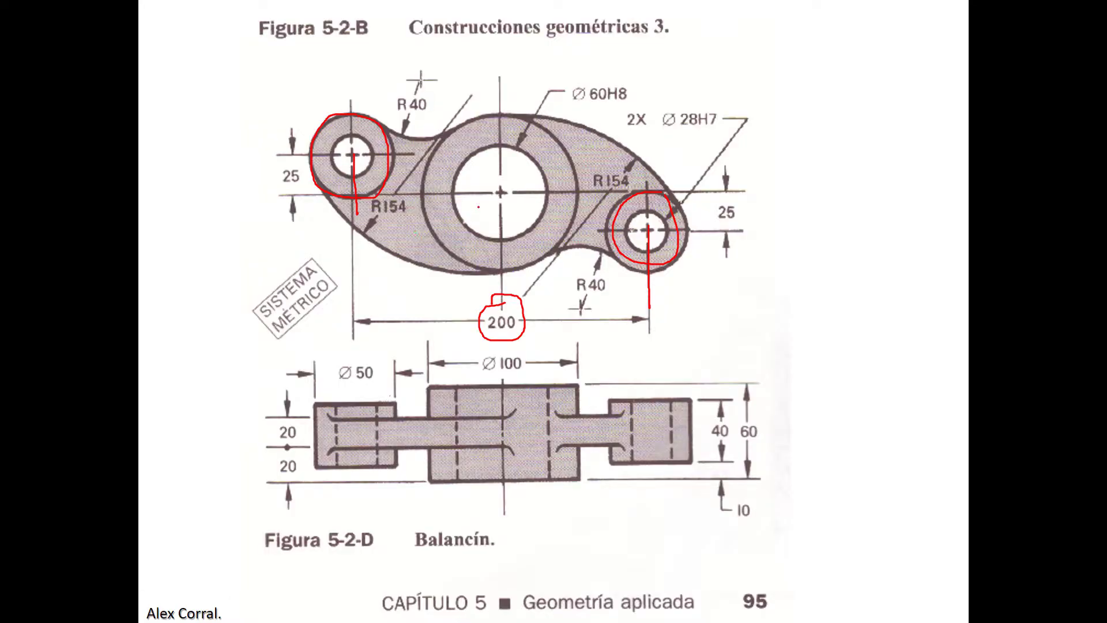
Mark the large central circle's centre and ring the hub in red ink
click(500, 193)
mouse_move(575, 182)
mouse_down()
mouse_move(441, 248)
mouse_move(502, 262)
mouse_move(555, 234)
mouse_move(573, 174)
mouse_up()
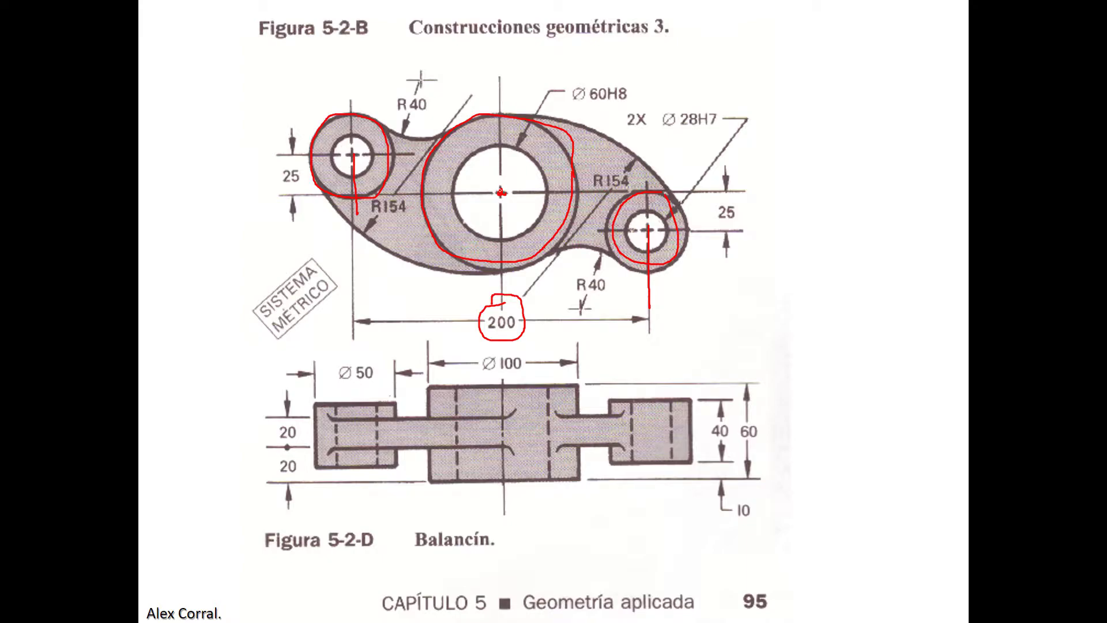
key(alt+Tab)
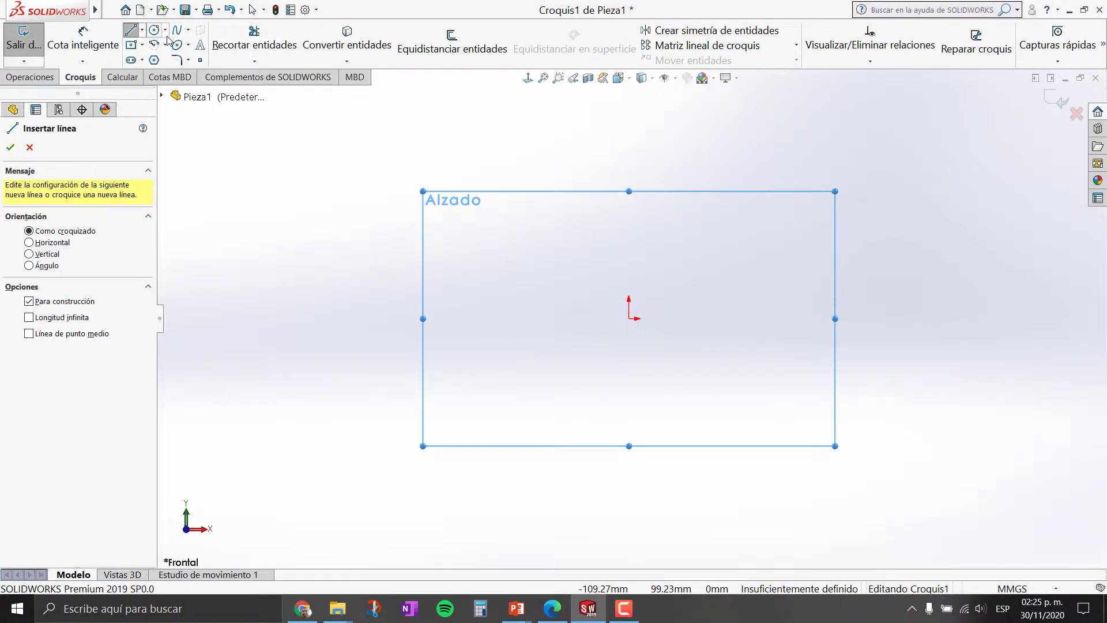
Draw a horizontal construction line across the origin and dimension it 200 mm
click(142, 30)
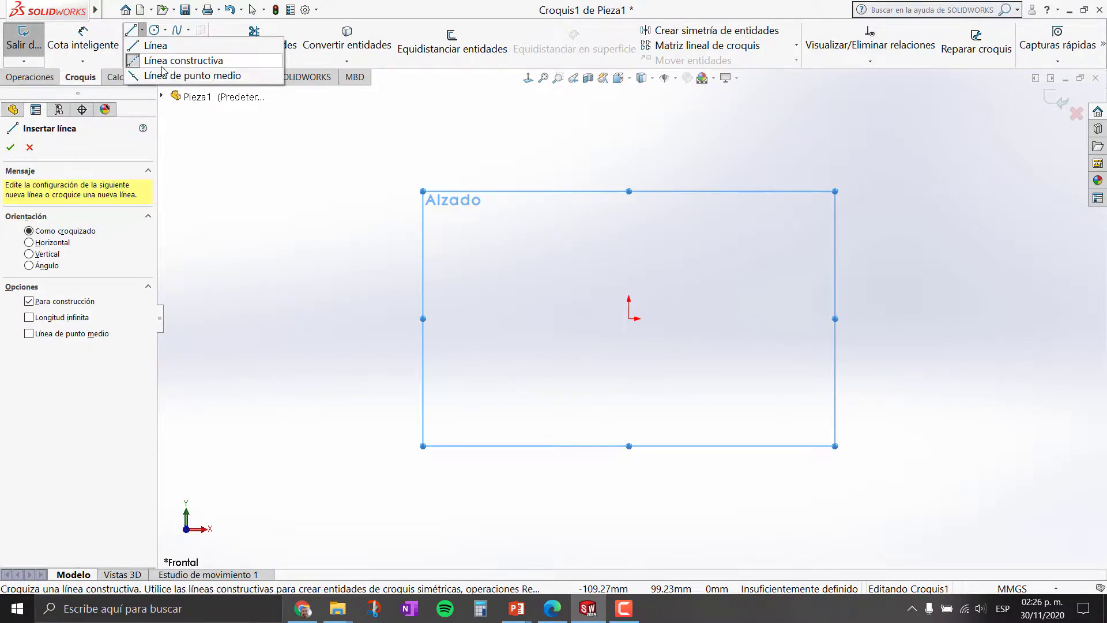
click(163, 63)
click(142, 30)
click(173, 61)
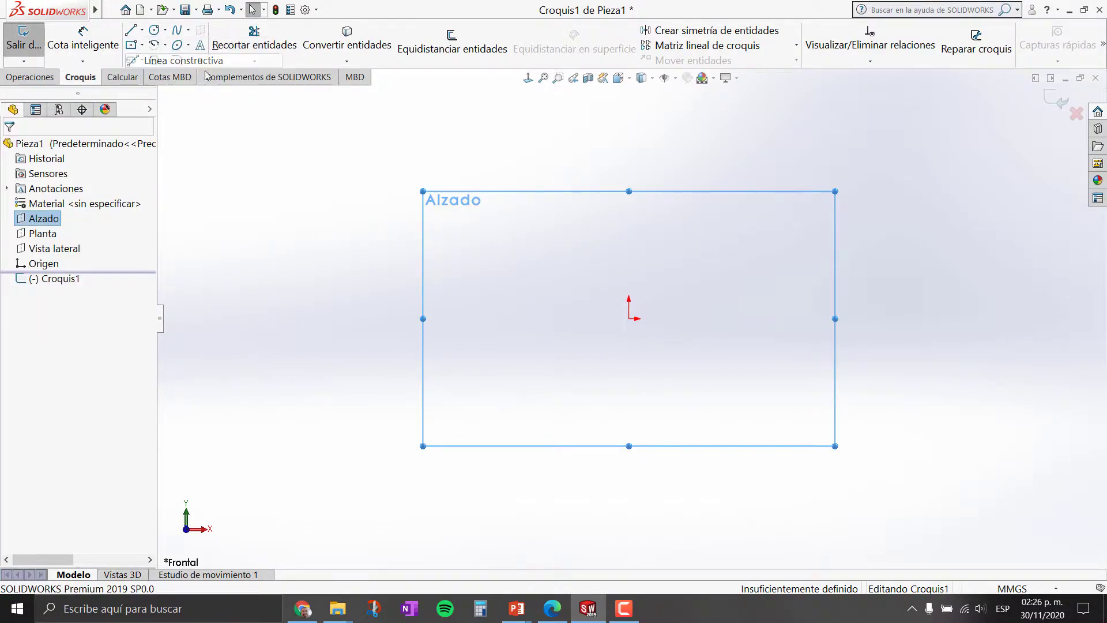
click(516, 318)
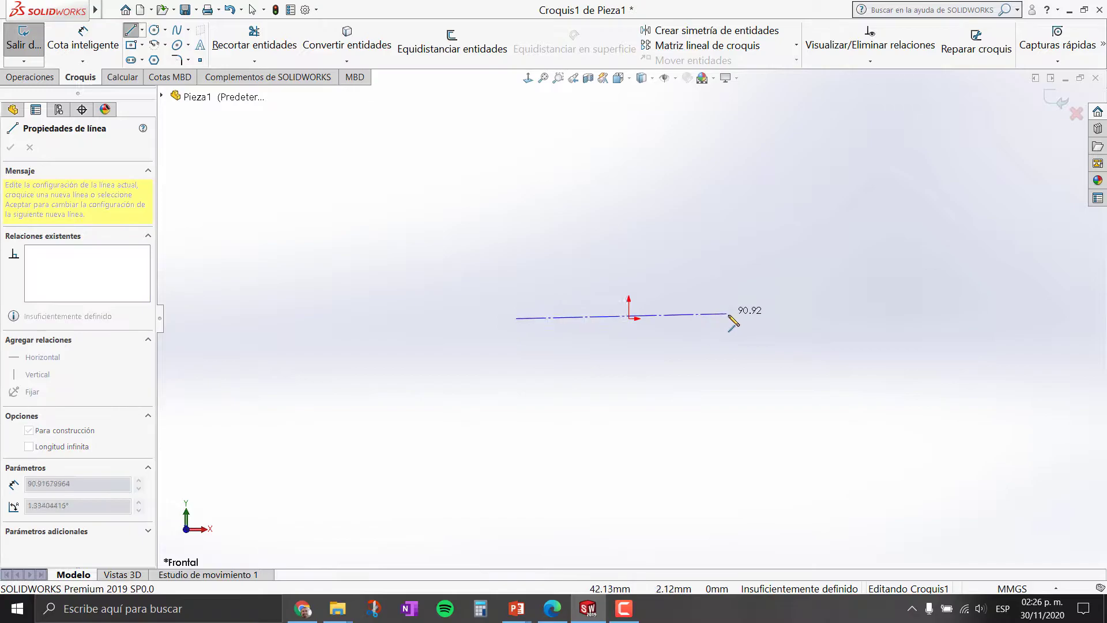
click(730, 317)
key(Escape)
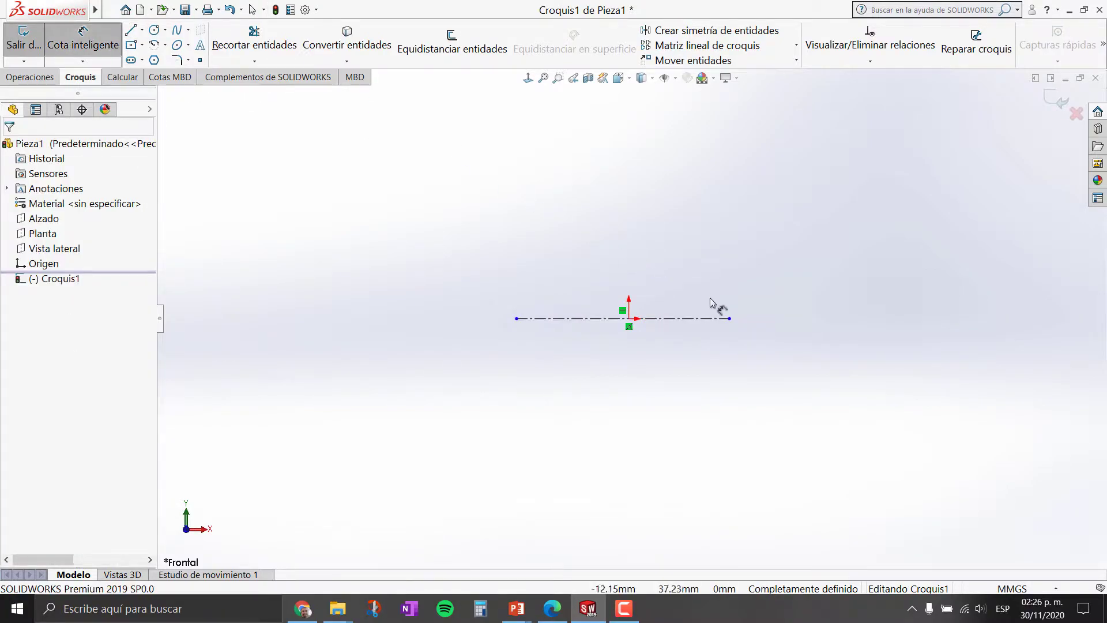
click(692, 318)
click(639, 411)
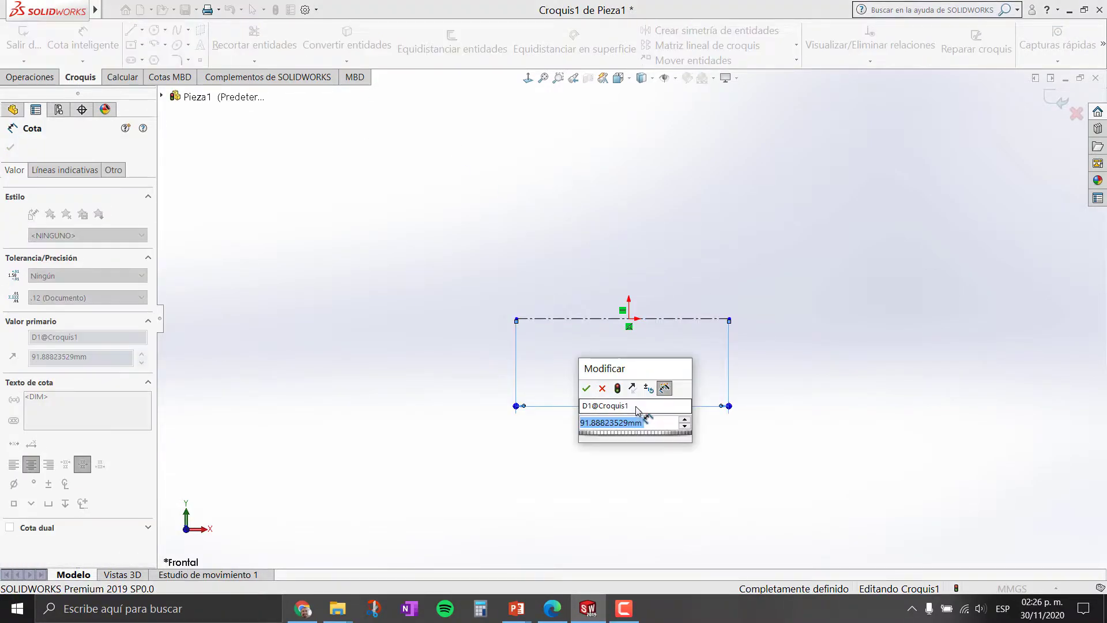
text(200)
key(Return)
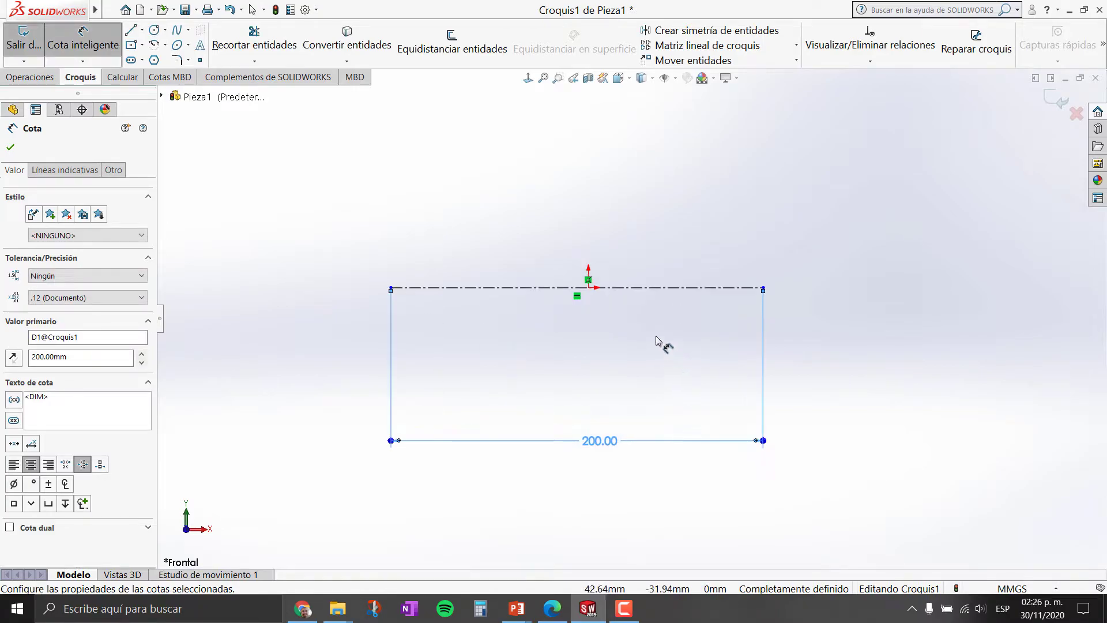
key(Escape)
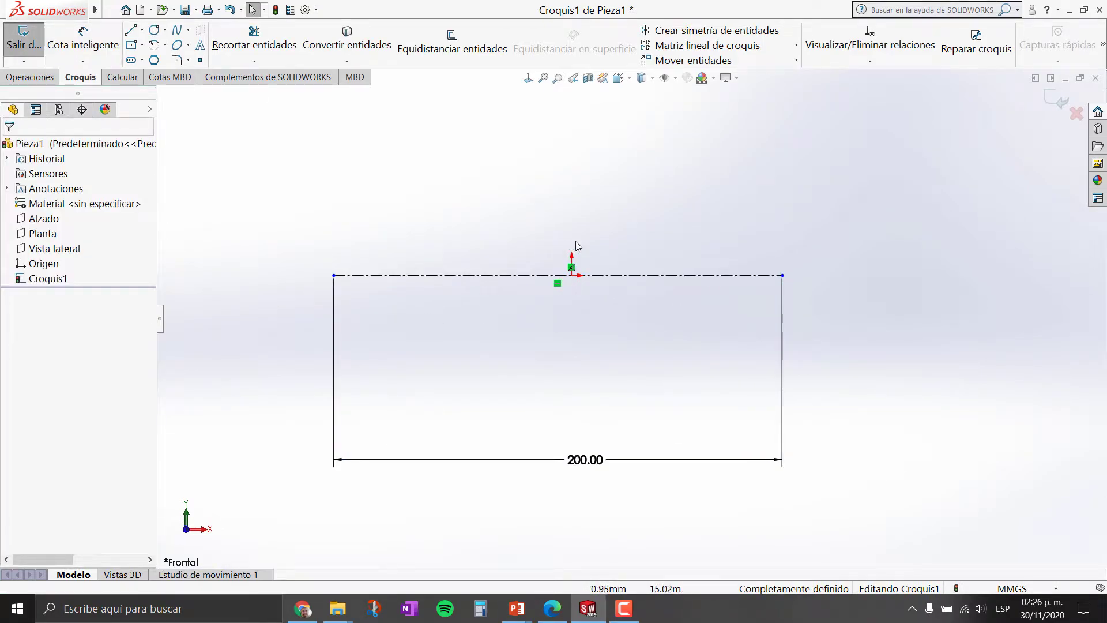
Add a Midpoint relation centring the construction line on the origin
scroll(578, 246, down, 1)
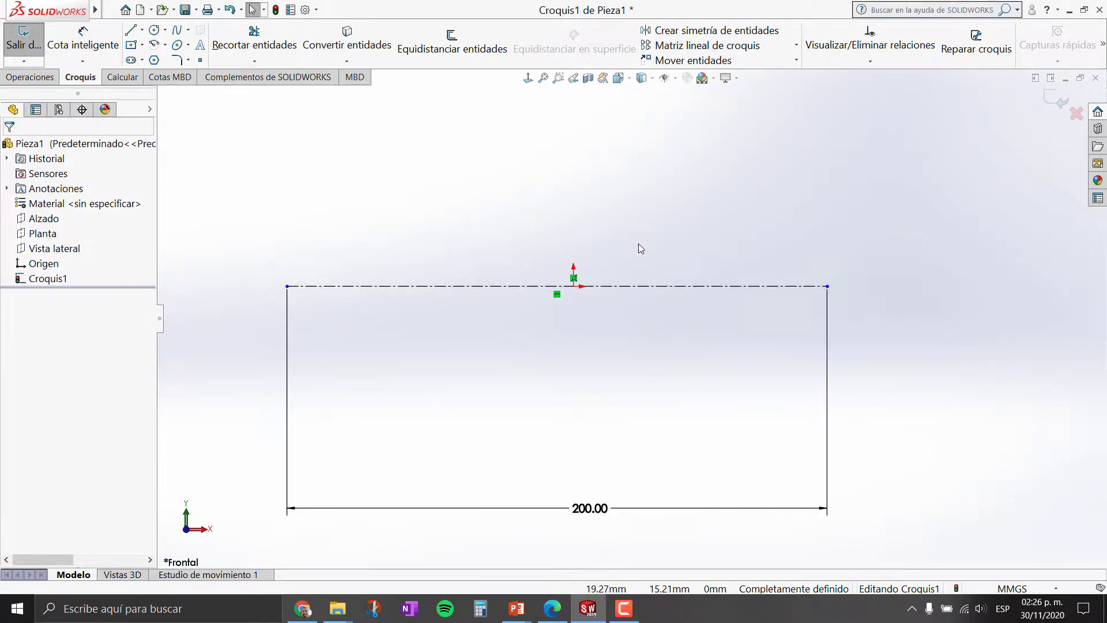
click(627, 287)
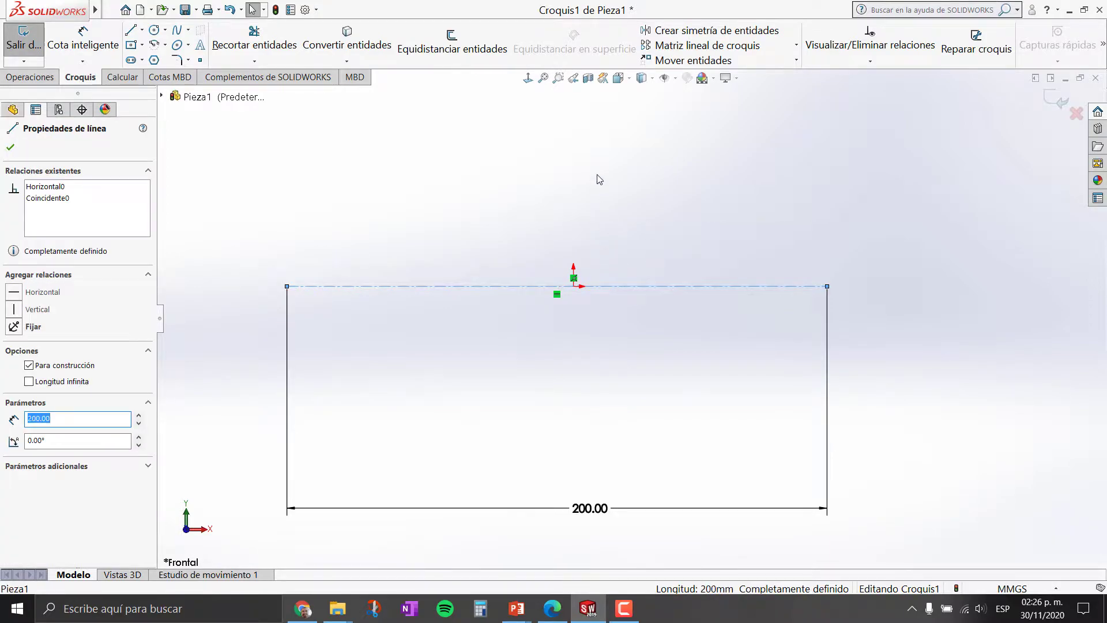
ctrl+click(575, 286)
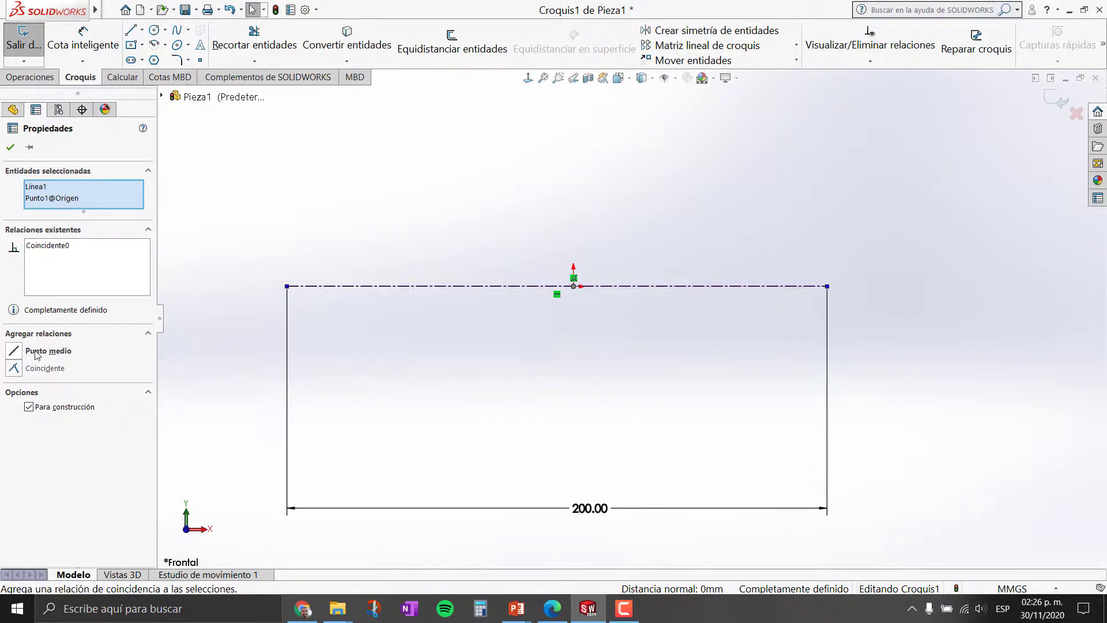
click(11, 352)
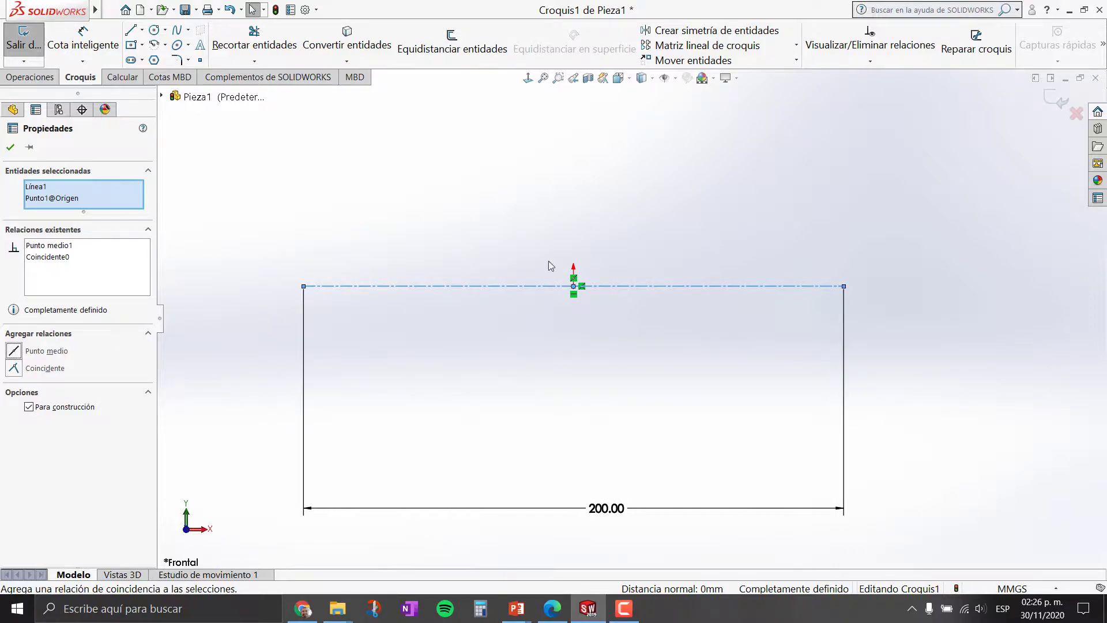
Change the length to 500, restore it to 200, and reposition the 200.00 label
double_click(607, 507)
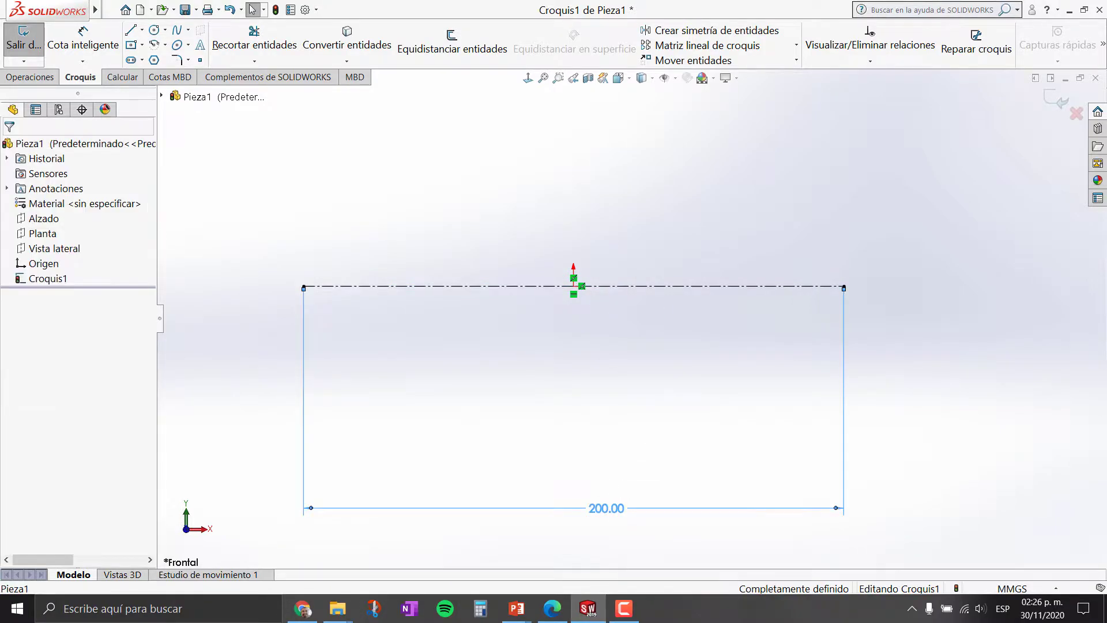
text(500)
key(Return)
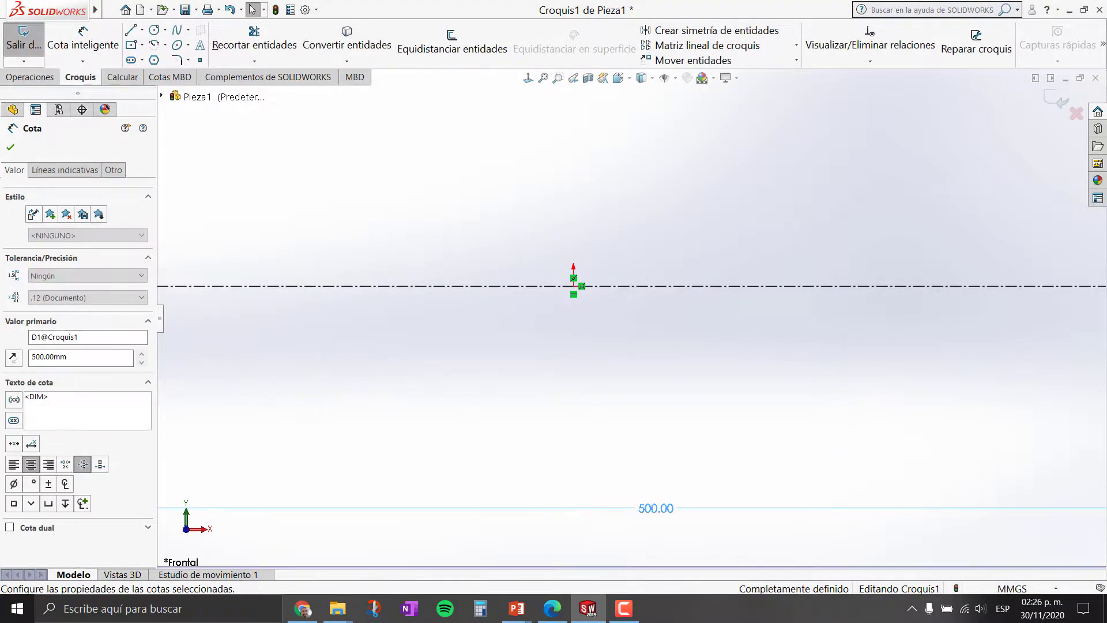
scroll(616, 327, up, 2)
scroll(649, 295, up, 2)
scroll(626, 297, up, 1)
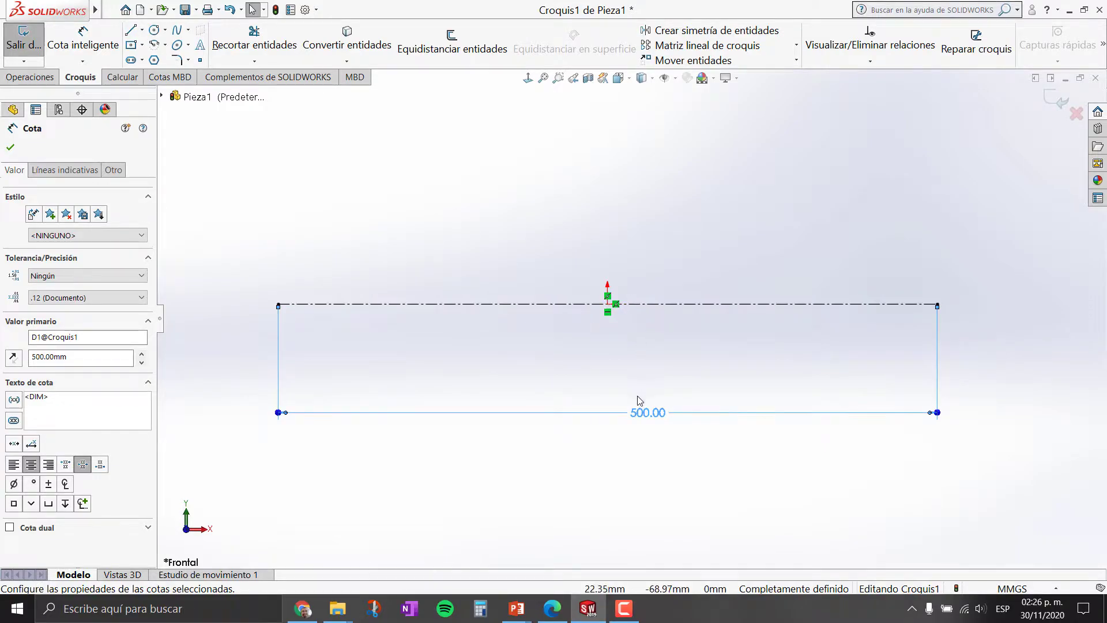
double_click(646, 413)
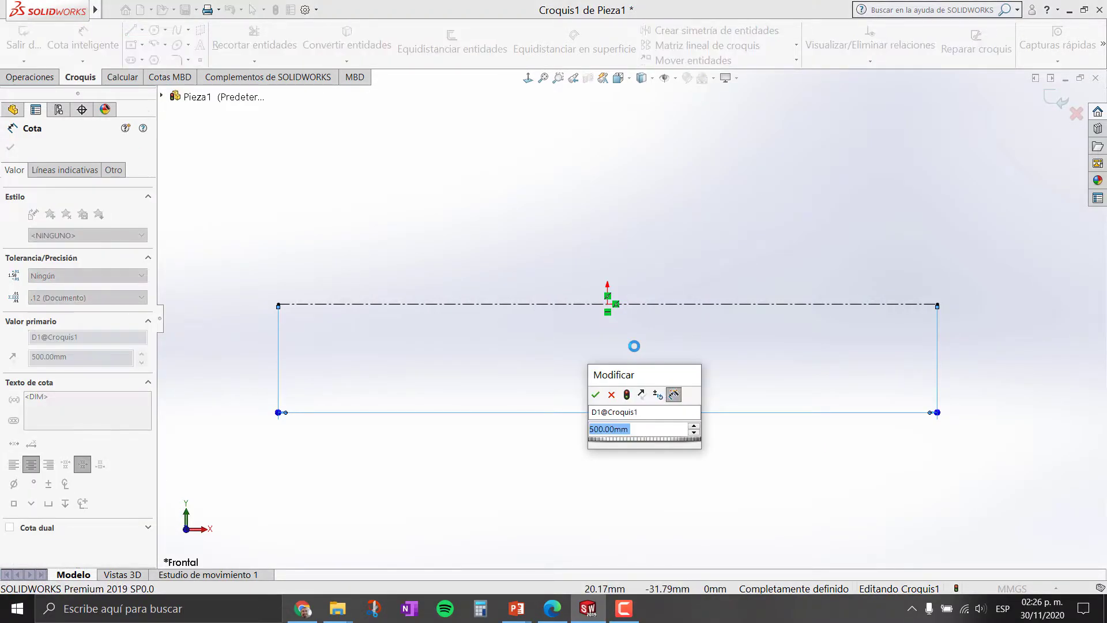
text(200)
key(Return)
scroll(624, 343, down, 1)
scroll(632, 328, down, 2)
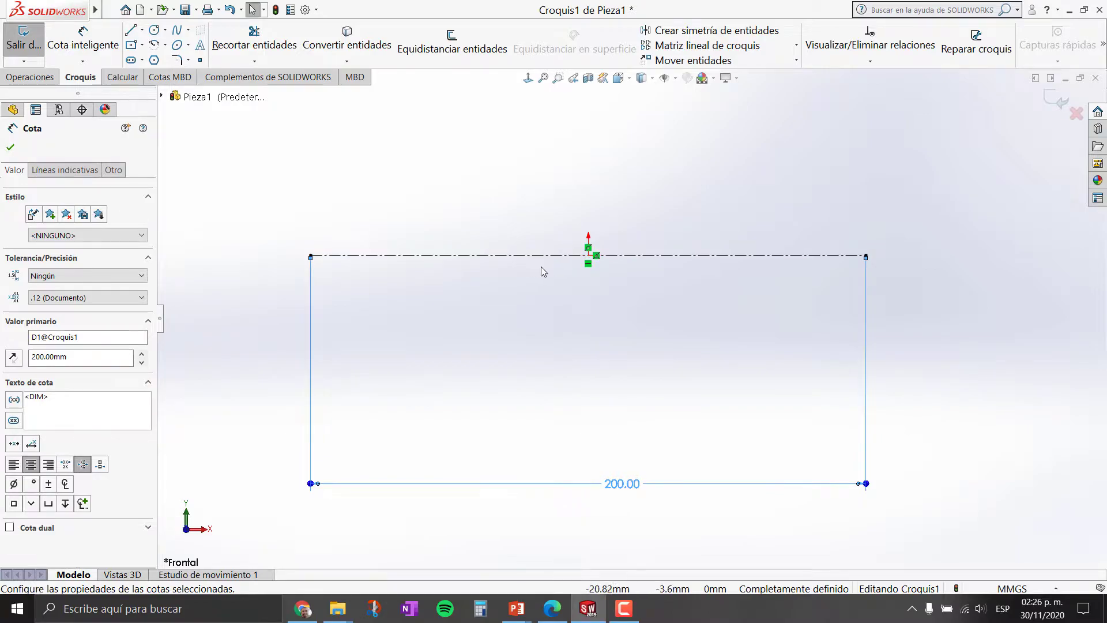
drag(624, 485, 595, 478)
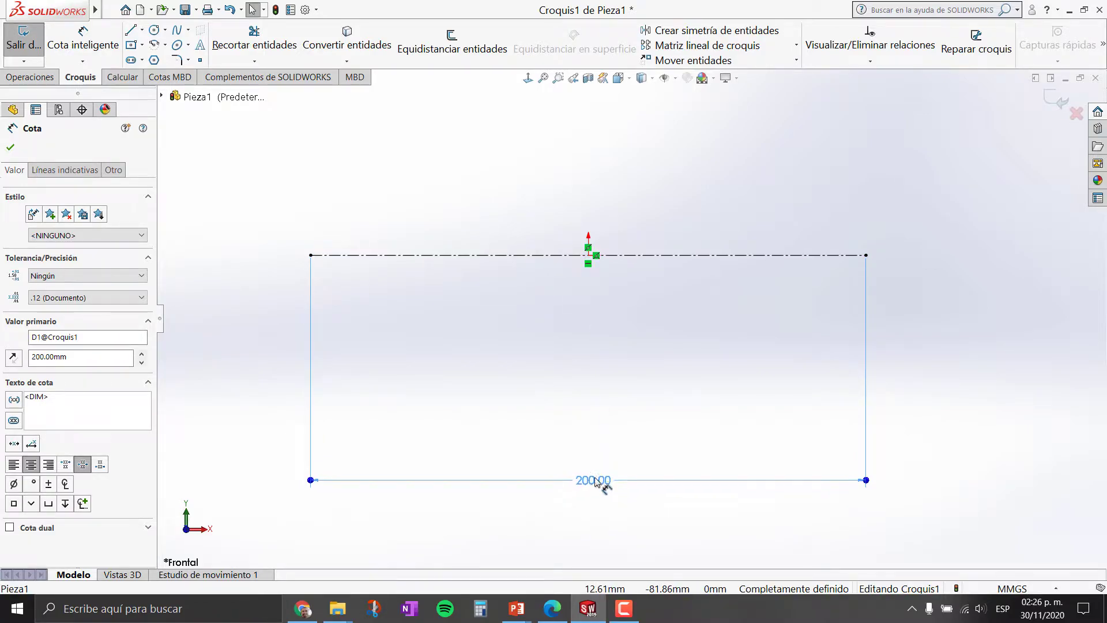
click(154, 31)
click(310, 255)
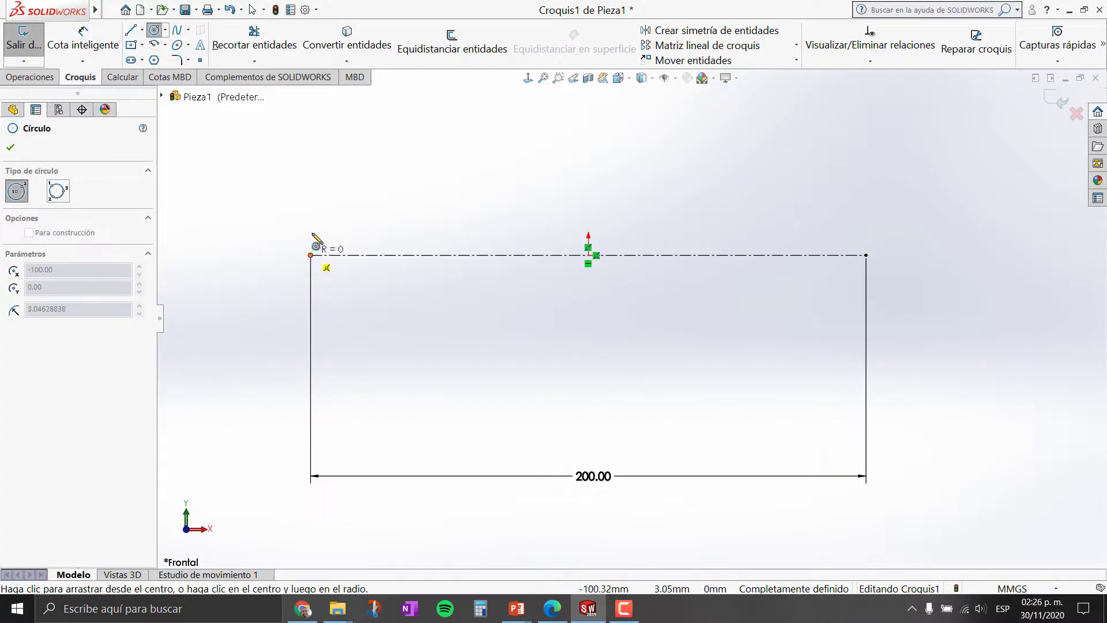
click(322, 197)
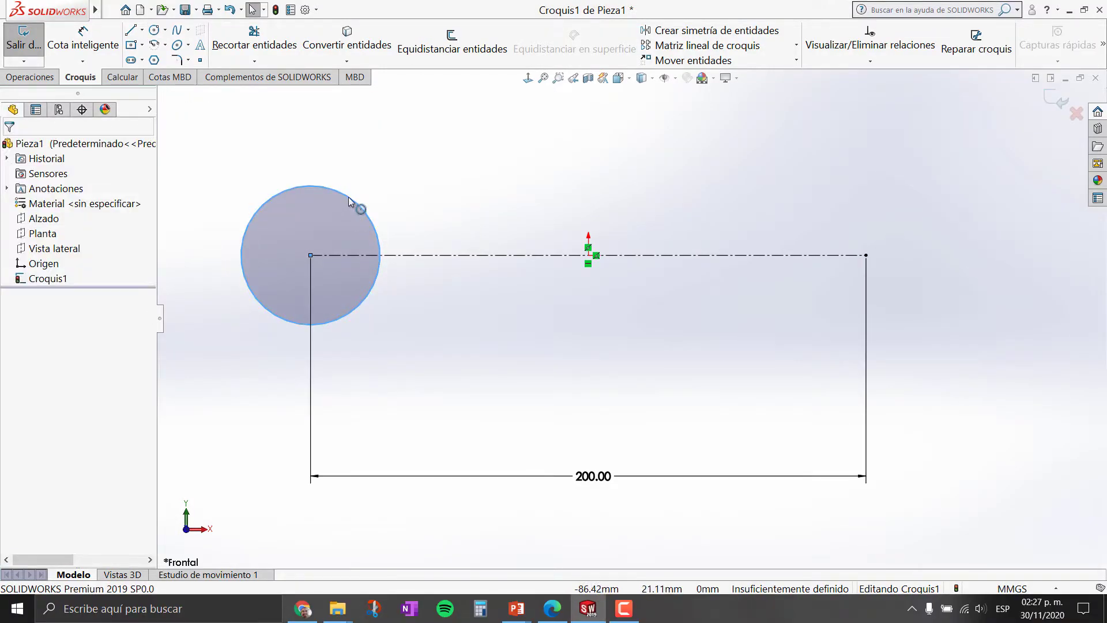
click(348, 196)
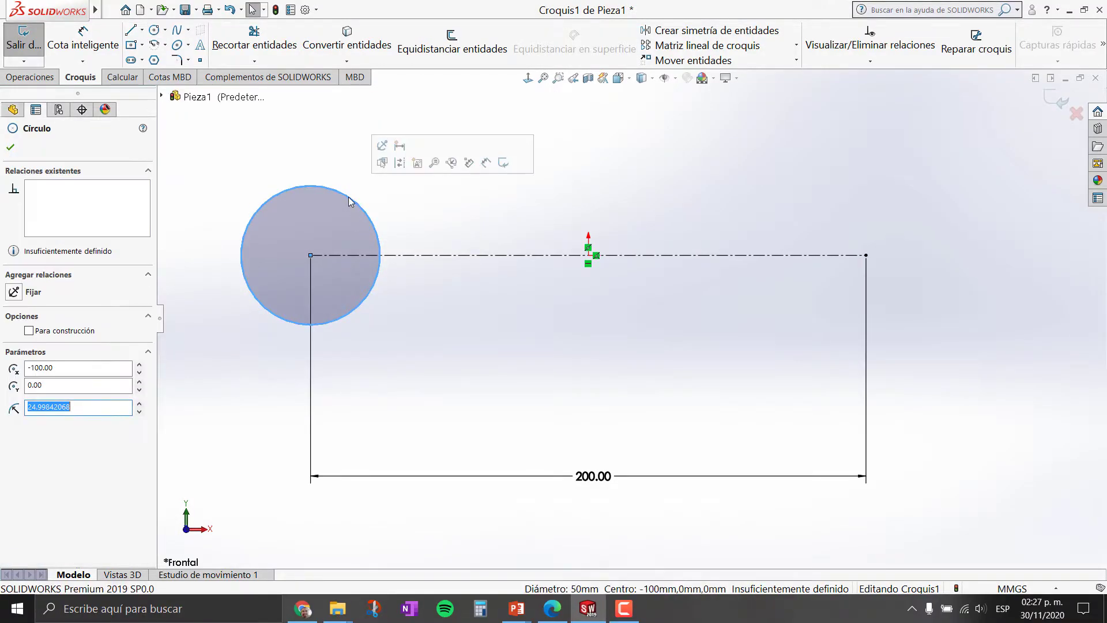
key(Delete)
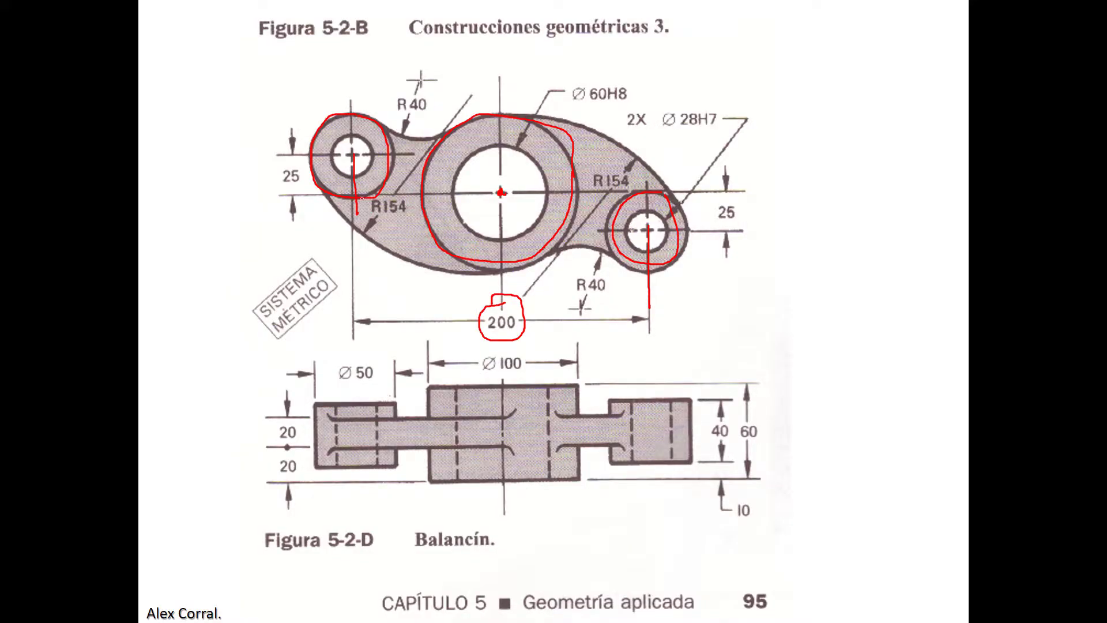
drag(382, 199, 594, 190)
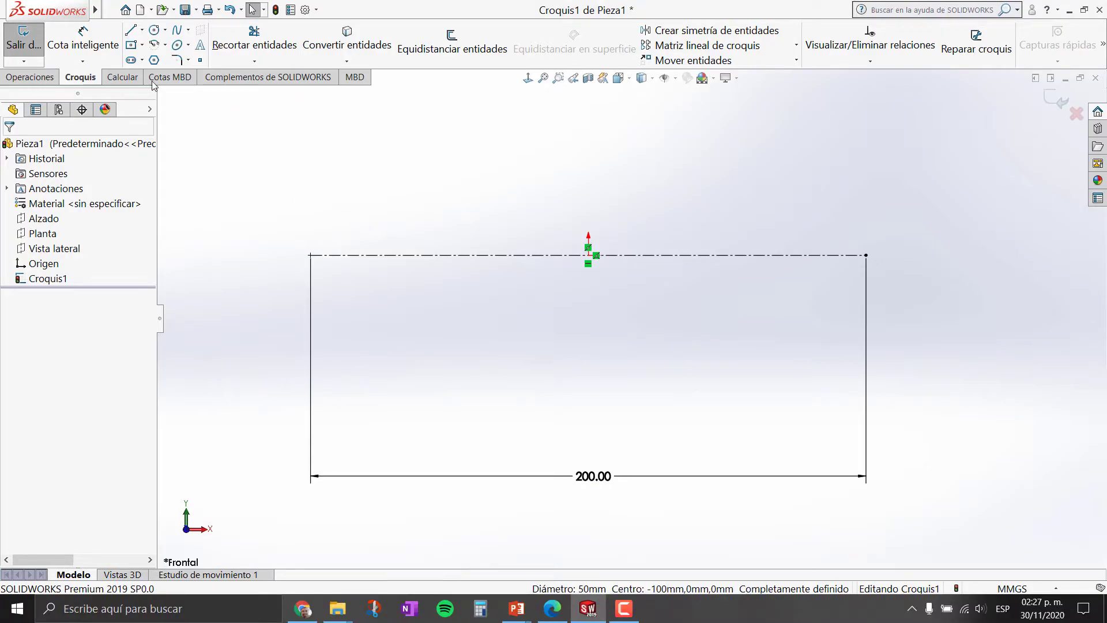
Draw a 25 mm vertical construction line up from the left end and start a circle at its top
click(142, 31)
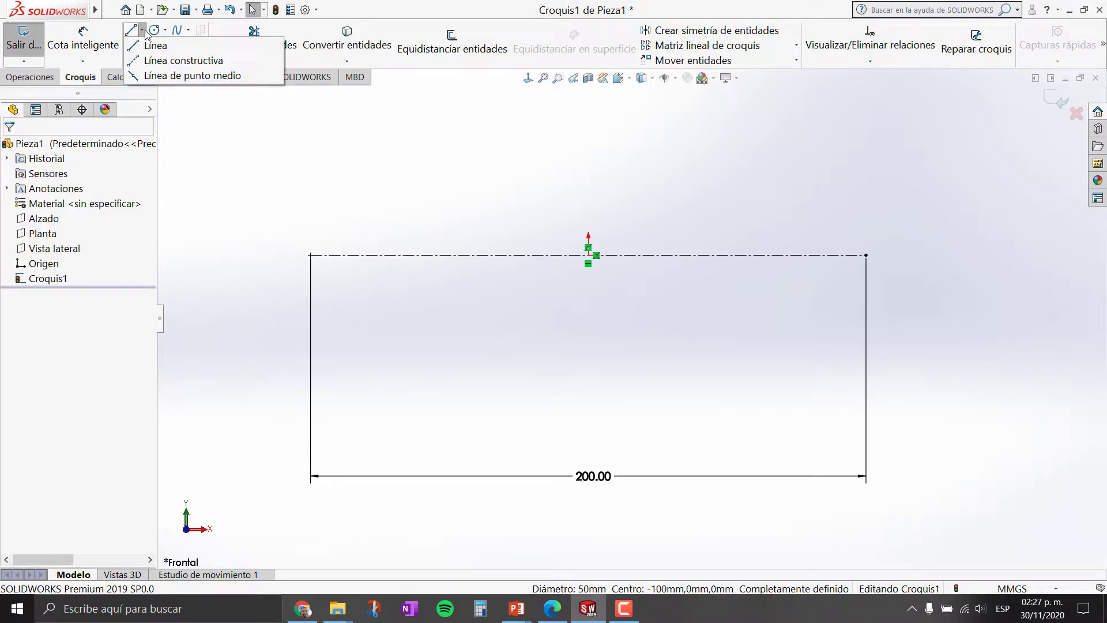
click(151, 63)
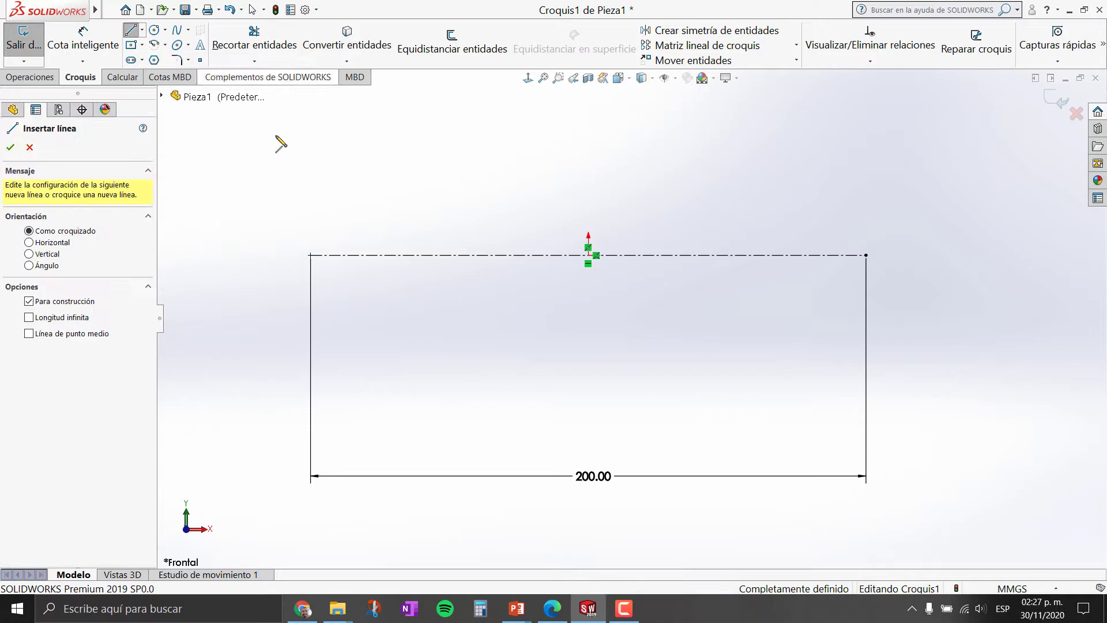
click(310, 255)
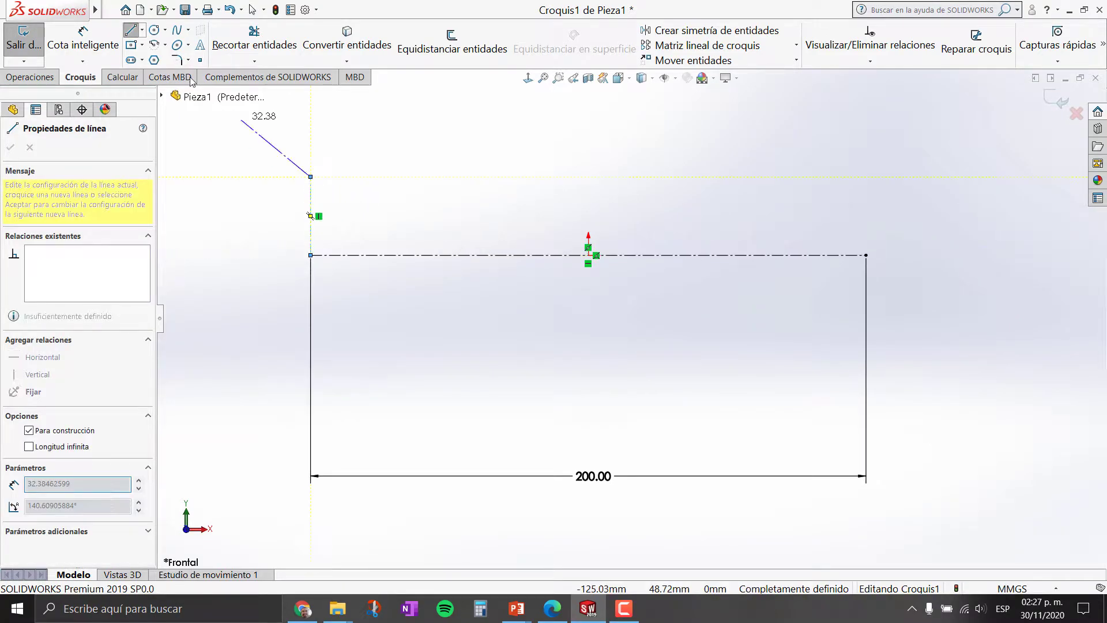
click(92, 50)
click(310, 222)
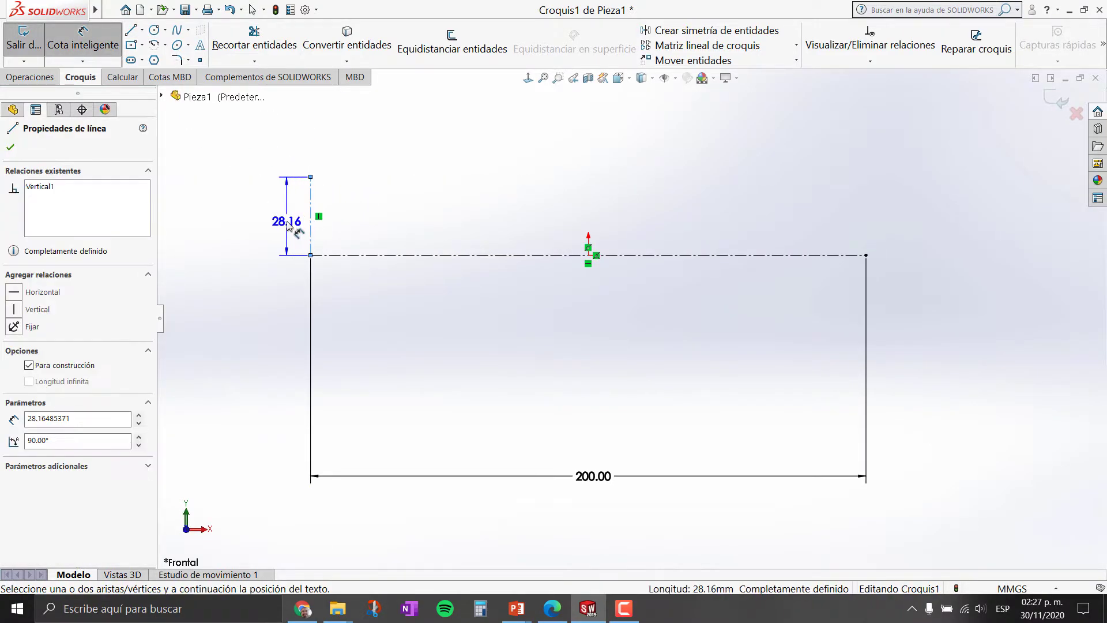
text(25)
key(Return)
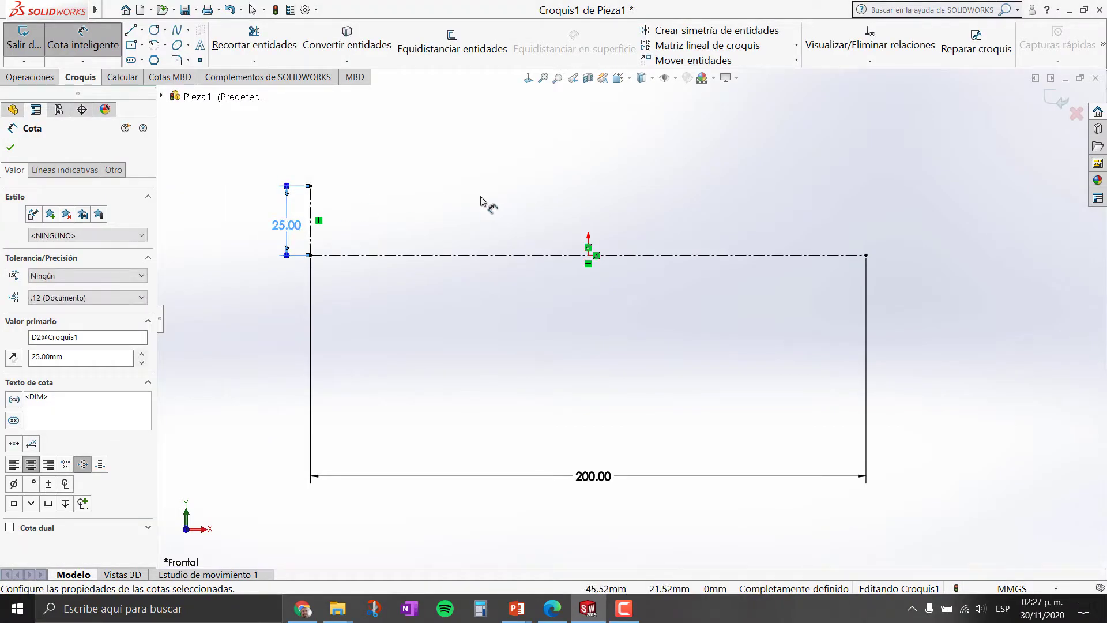
click(154, 30)
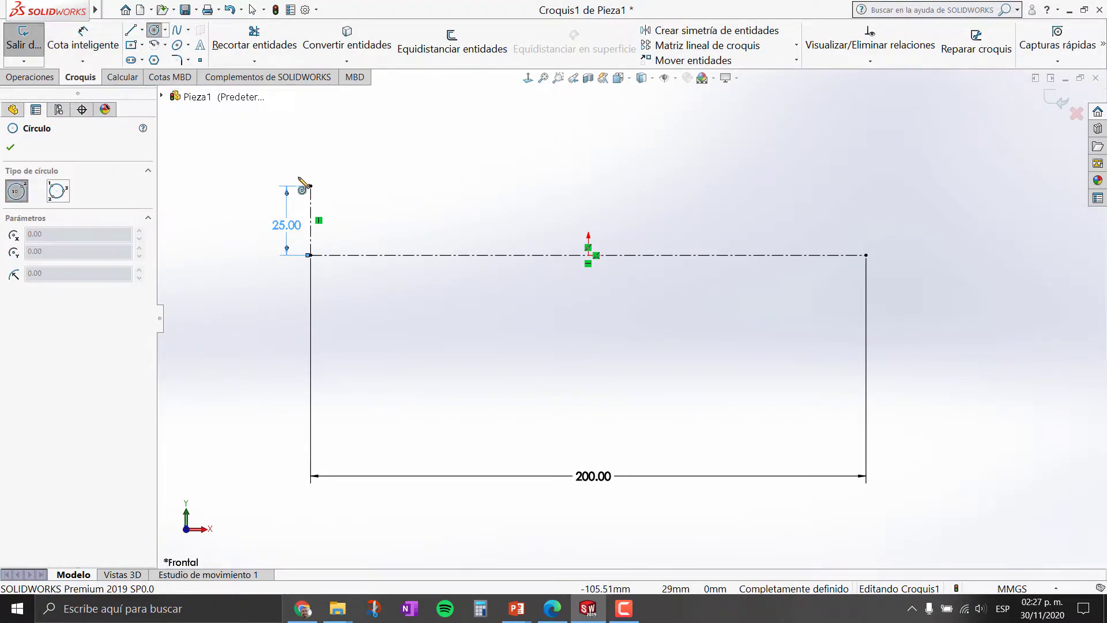
click(310, 186)
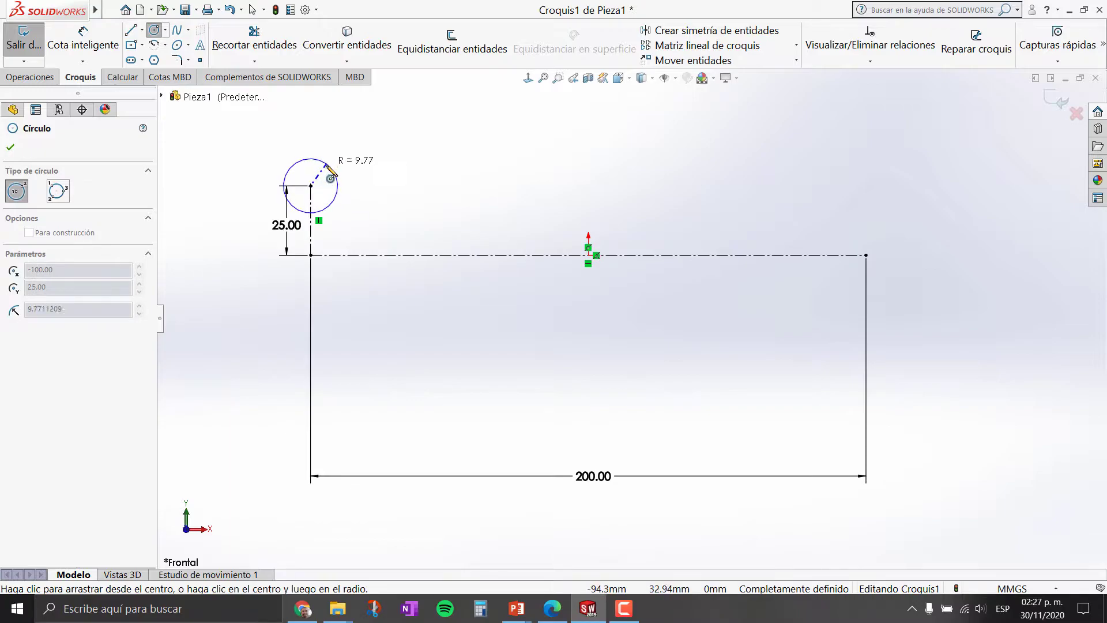
Size the left circle to Ø50, tangent to the horizontal construction line
click(311, 256)
key(Escape)
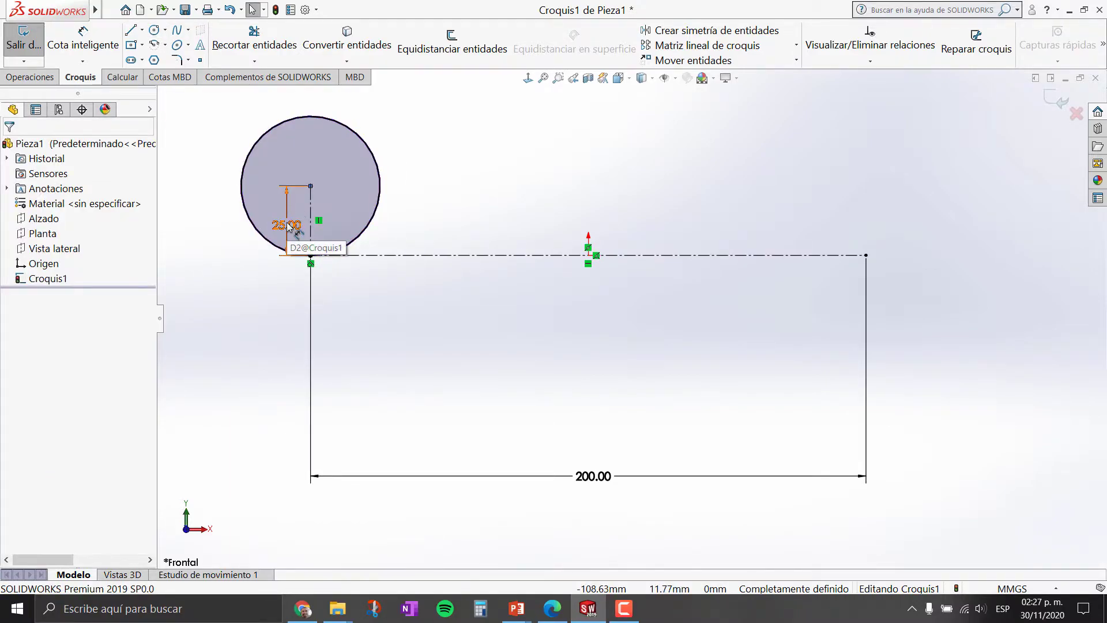
click(82, 35)
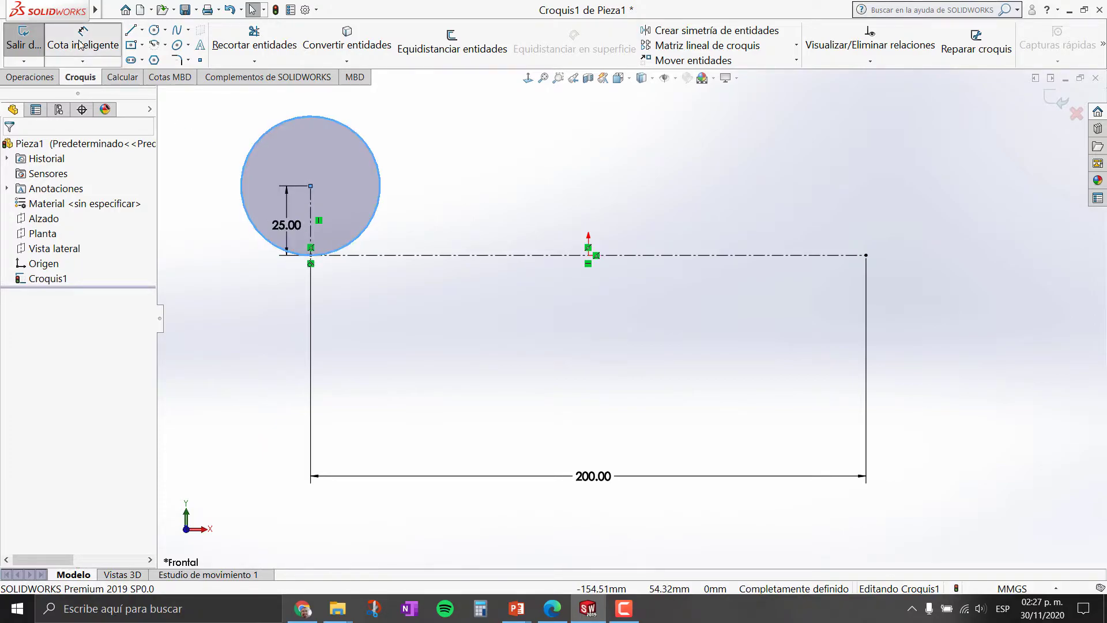
click(374, 151)
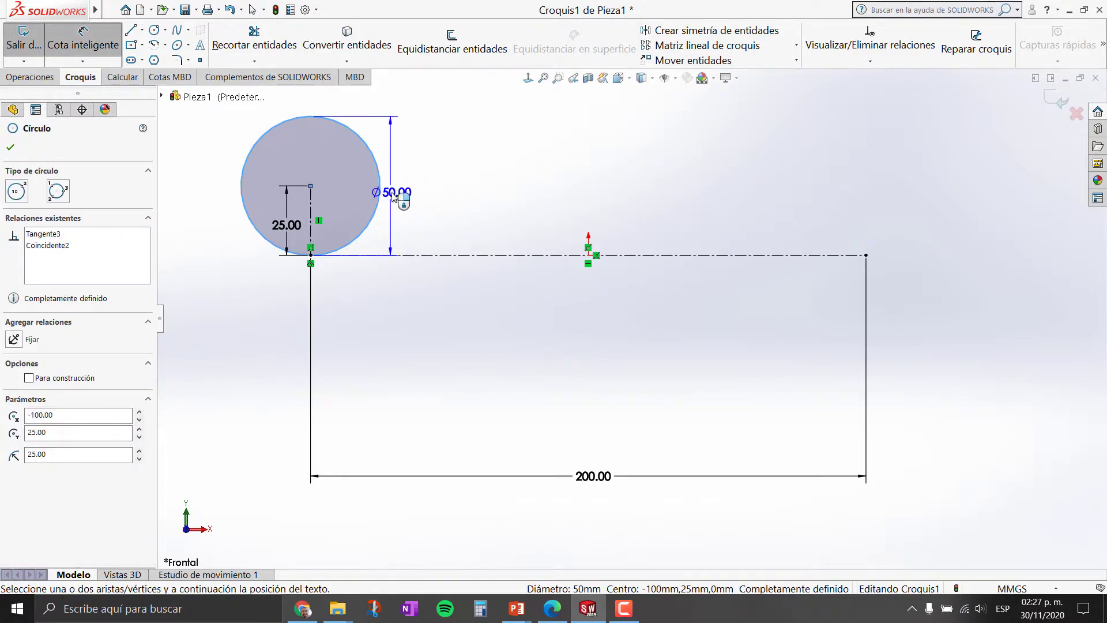
key(Escape)
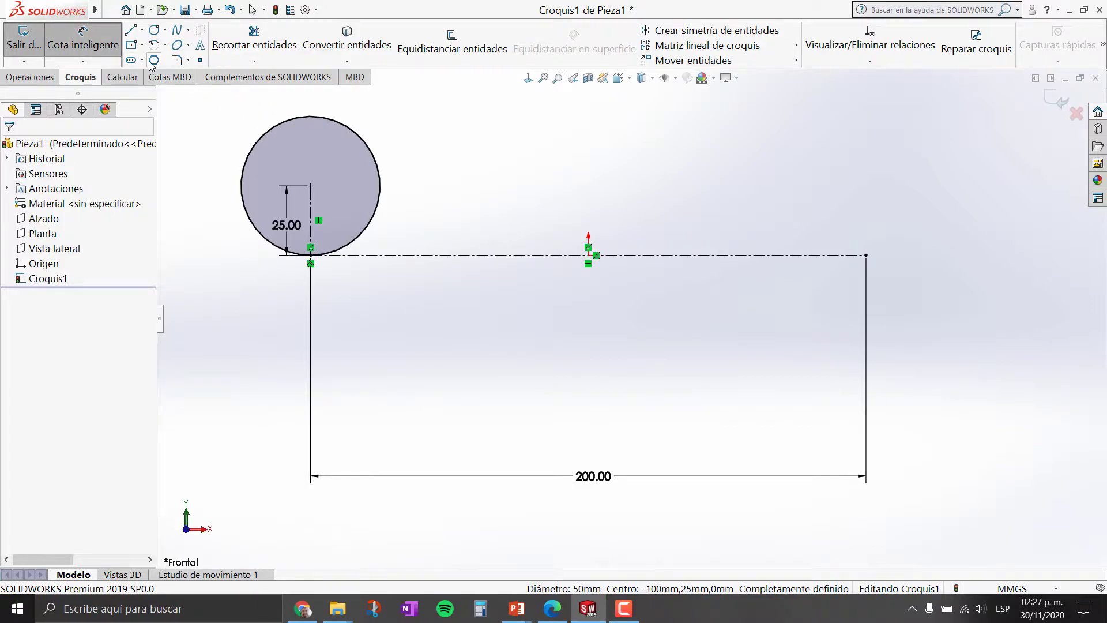
Draw a 25 mm construction line down from the right end of the horizontal line
click(142, 30)
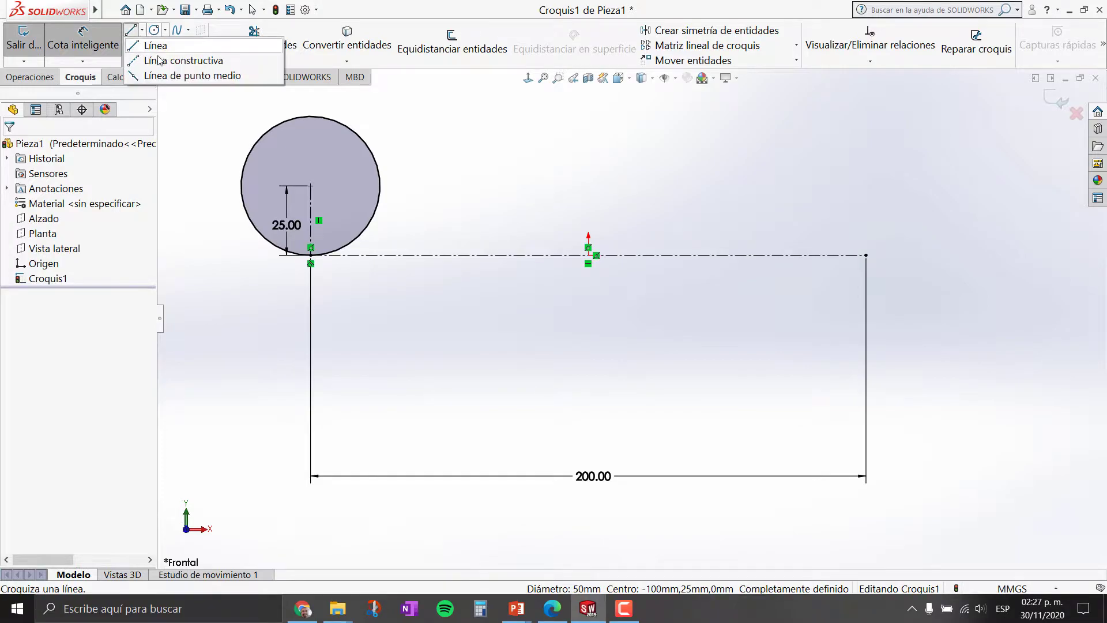
click(159, 60)
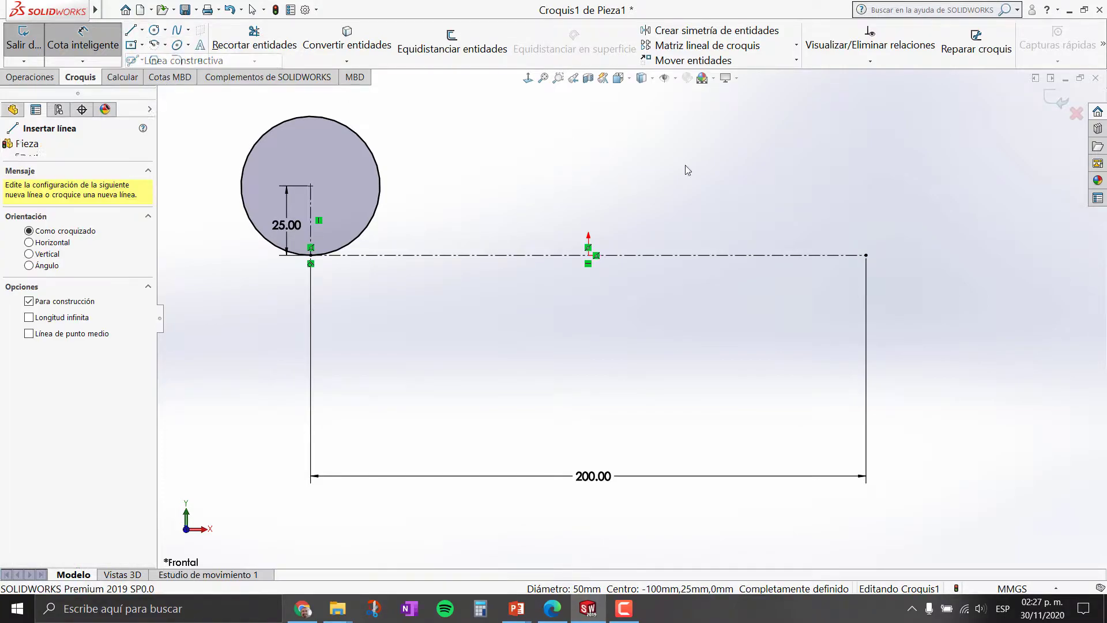
click(867, 255)
click(866, 313)
click(82, 40)
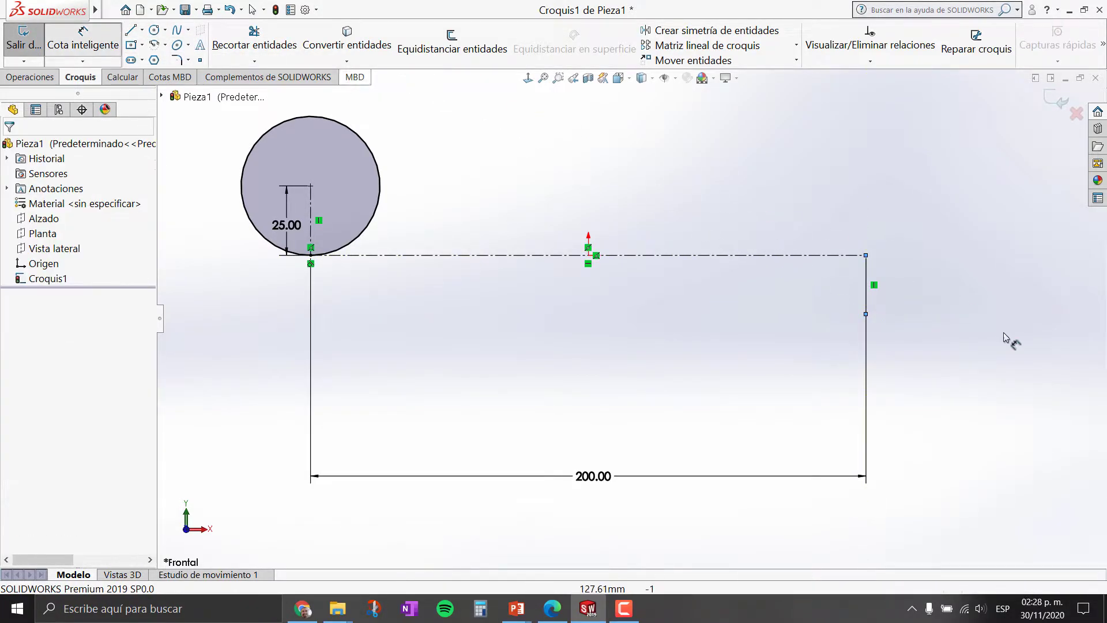
click(867, 295)
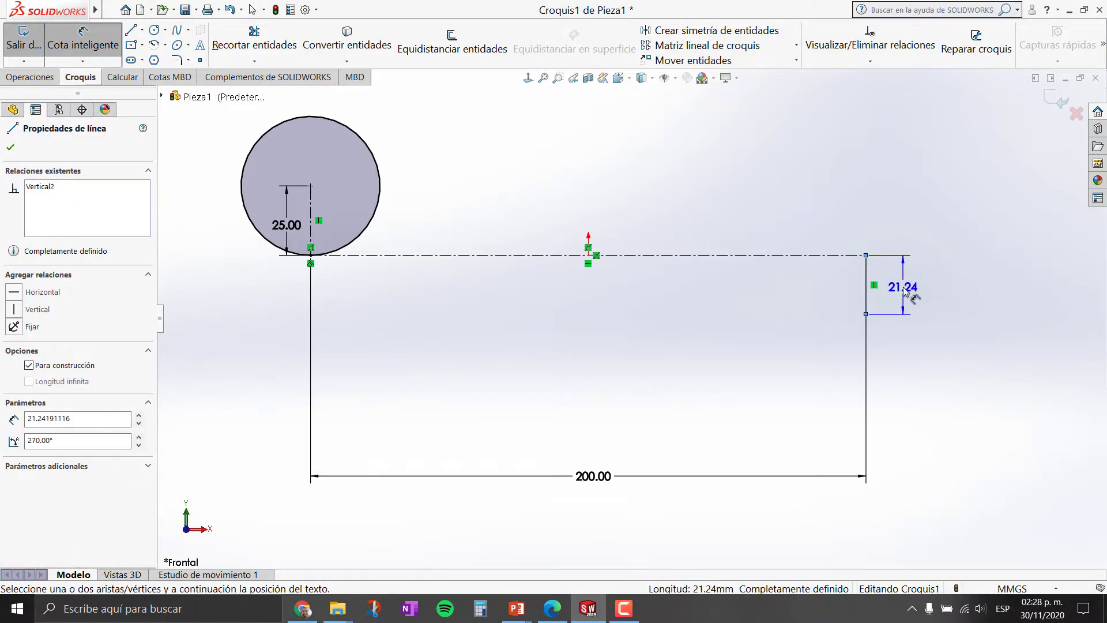
click(905, 292)
text(25)
key(Return)
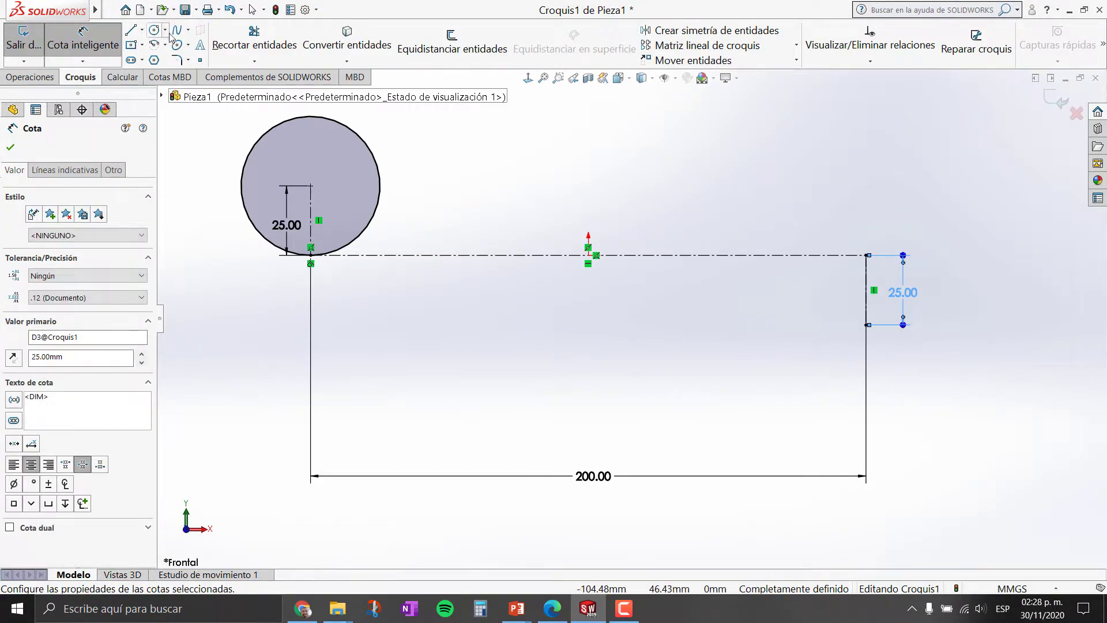
Draw an R25 circle centred at its lower end, tangent to the horizontal line
click(154, 30)
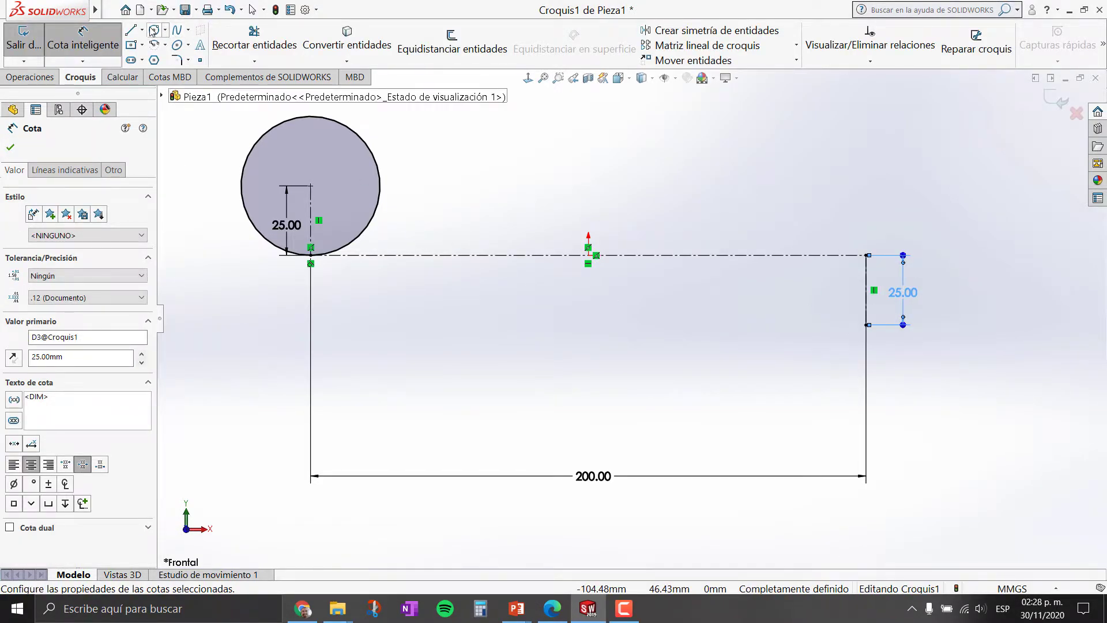
click(866, 324)
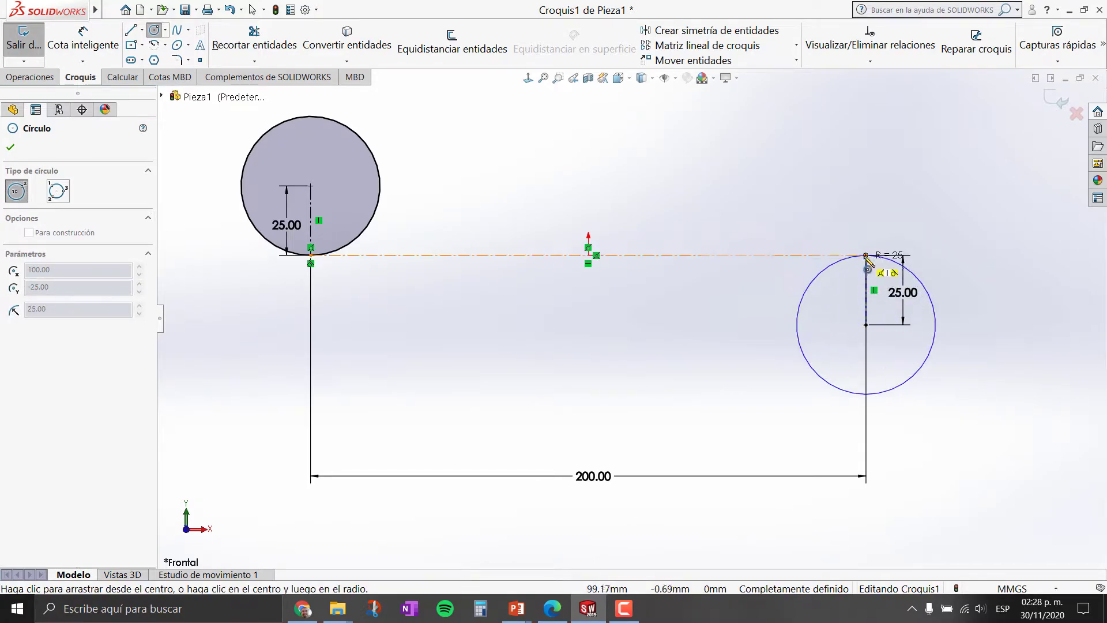
click(866, 255)
key(Escape)
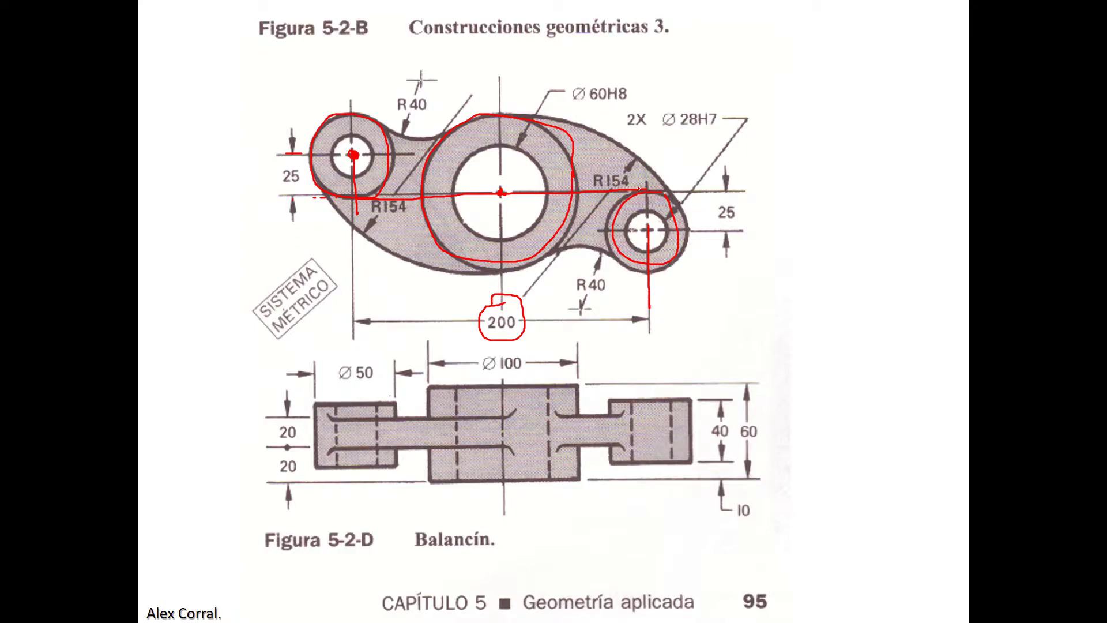
Erase all earlier ink, then circle the Ø100 dimension and mark the hub edge in red
key(alt+Tab)
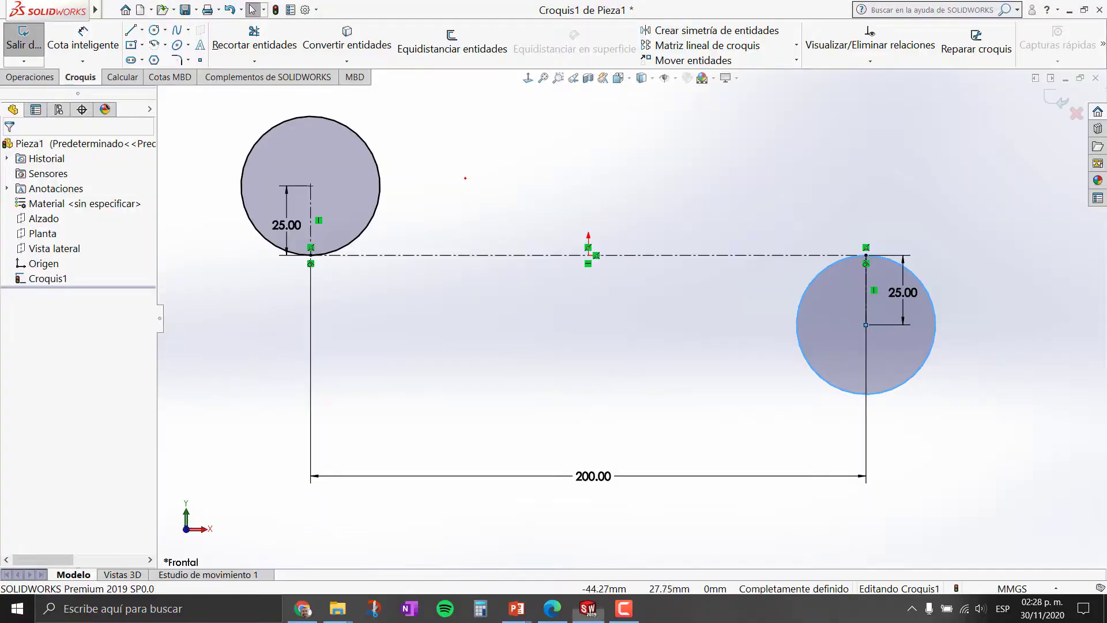
key(alt+Tab)
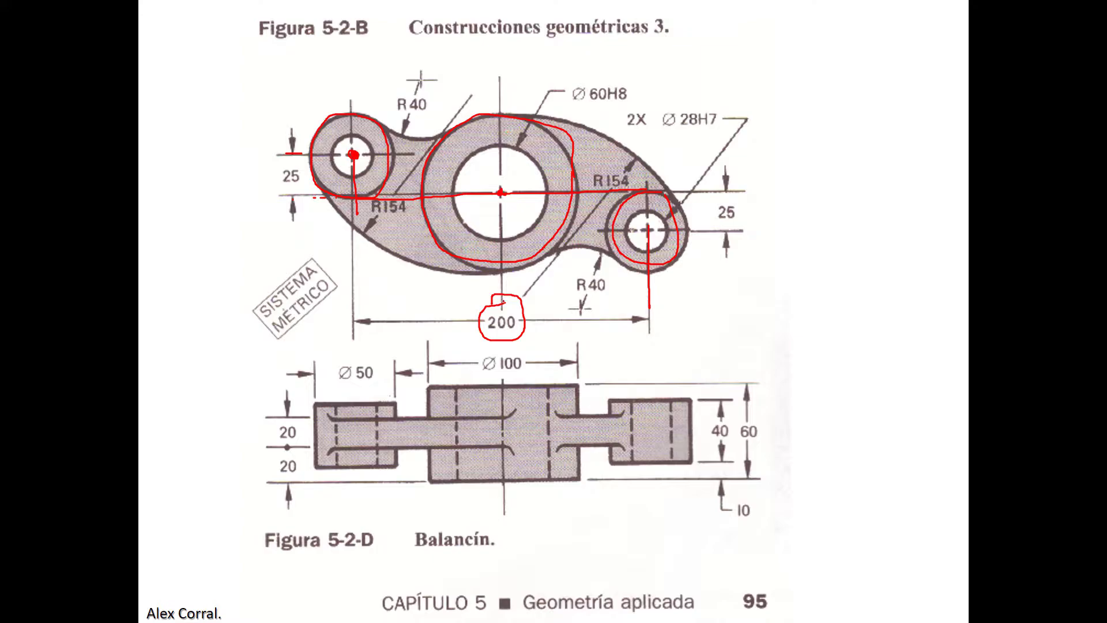
click(207, 613)
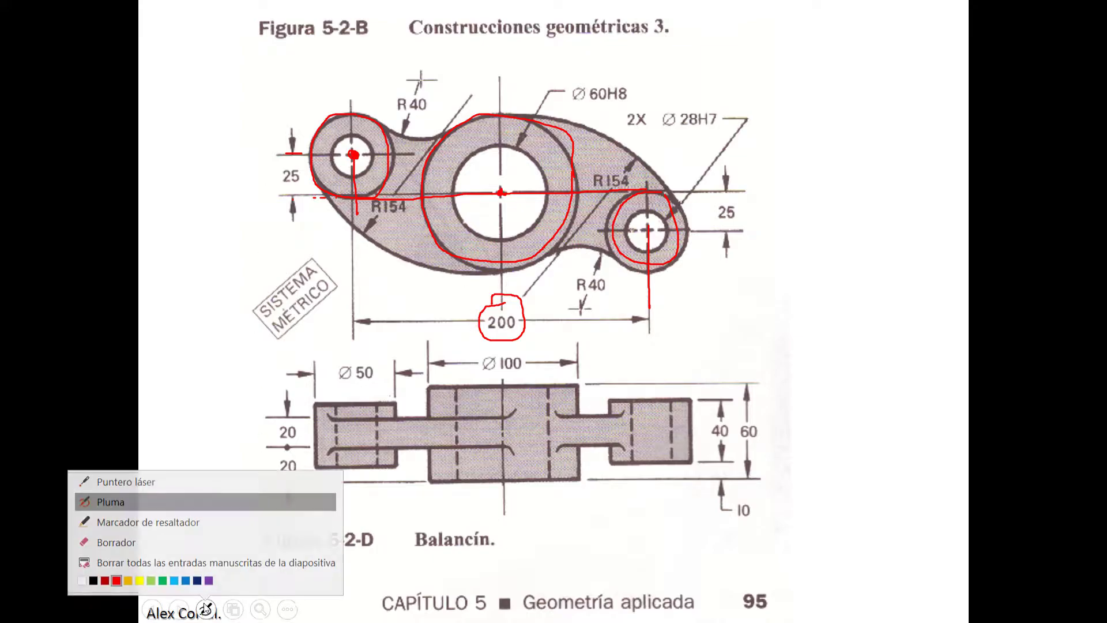
click(210, 551)
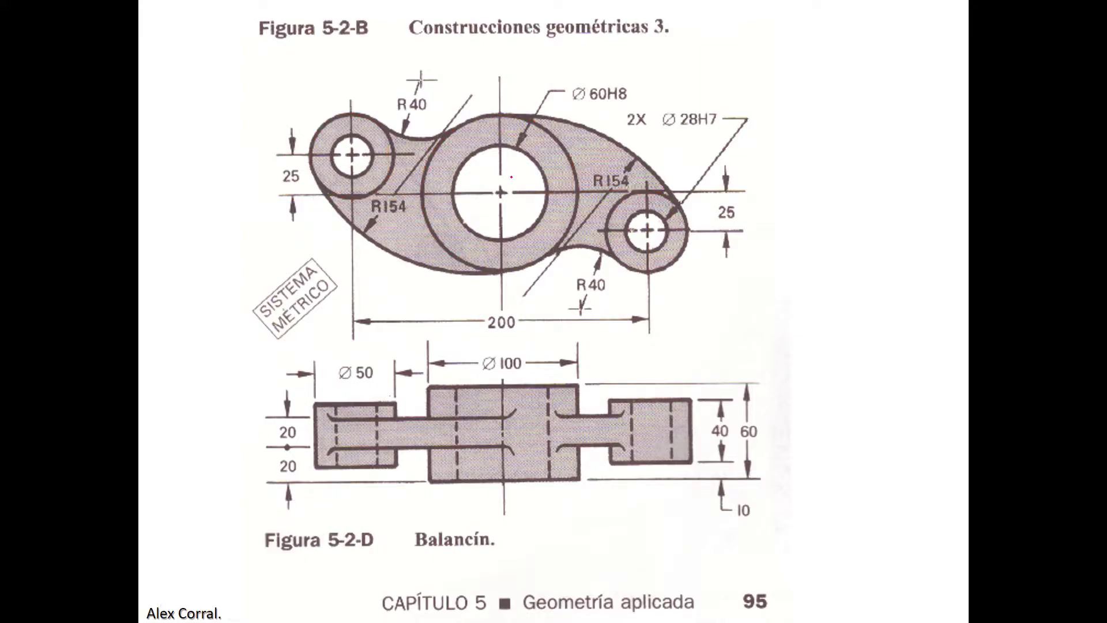
drag(510, 350, 509, 352)
drag(428, 356, 430, 383)
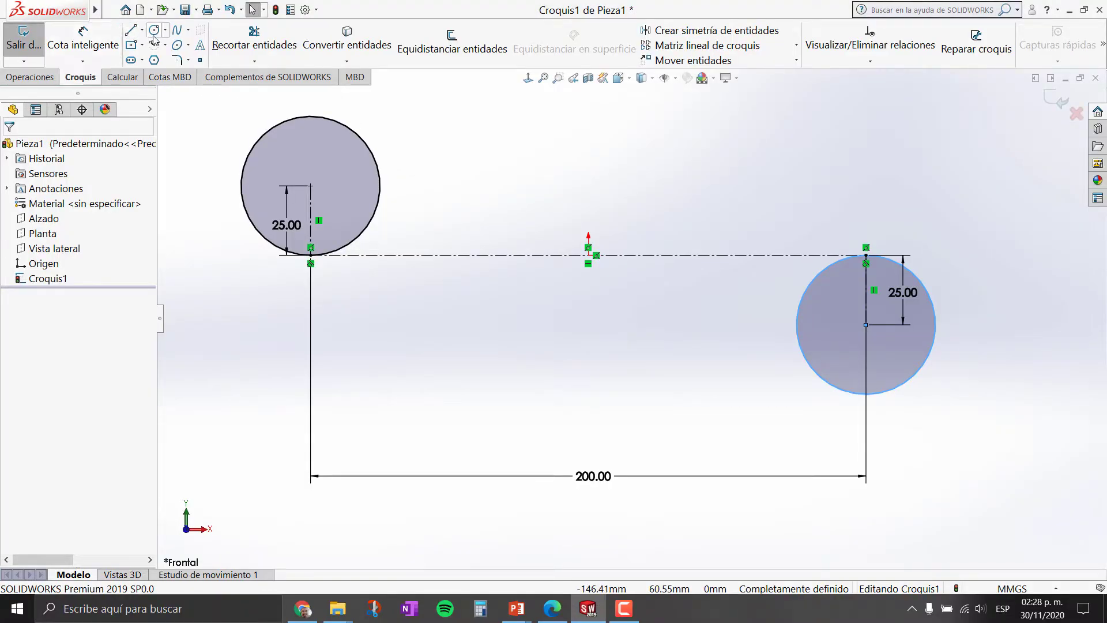
Draw a circle centred on the origin and dimension it to Ø100
click(154, 33)
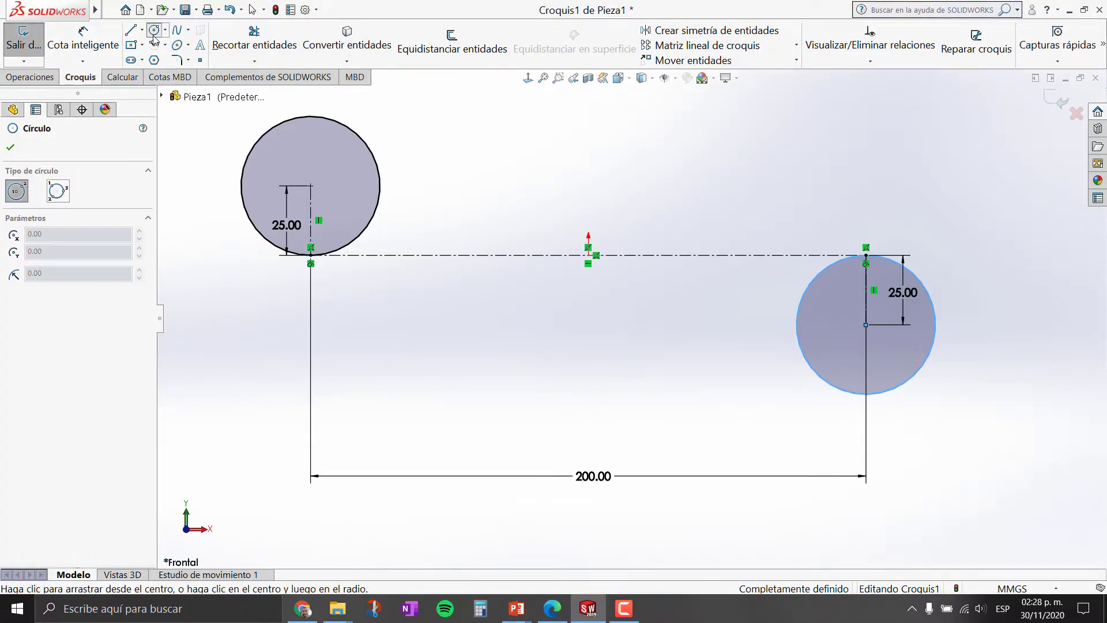
click(589, 255)
click(589, 133)
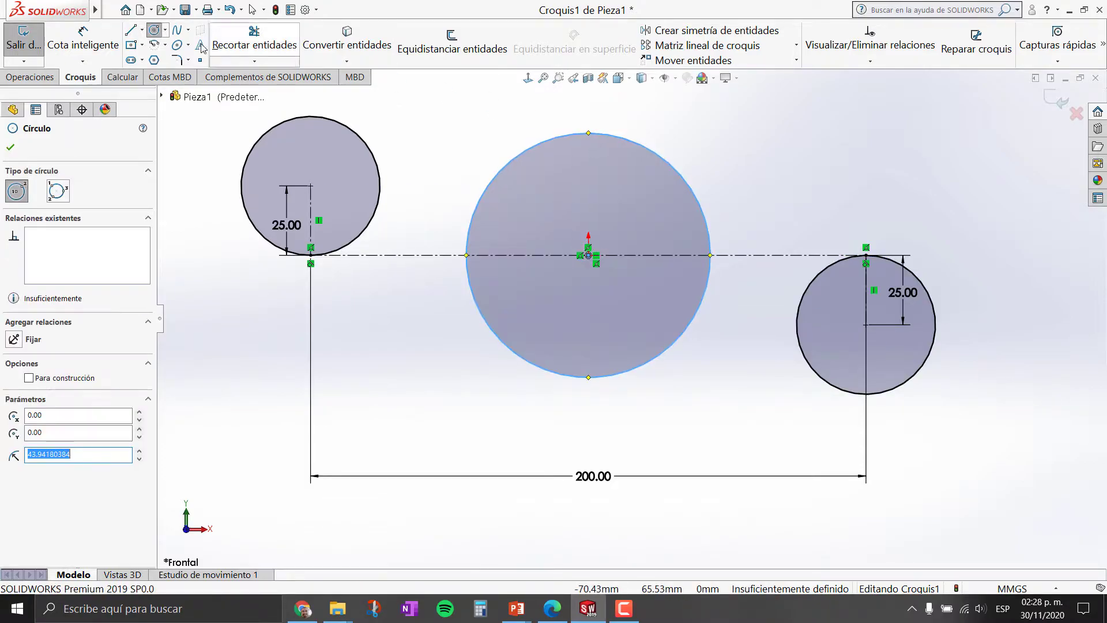
click(82, 38)
click(638, 144)
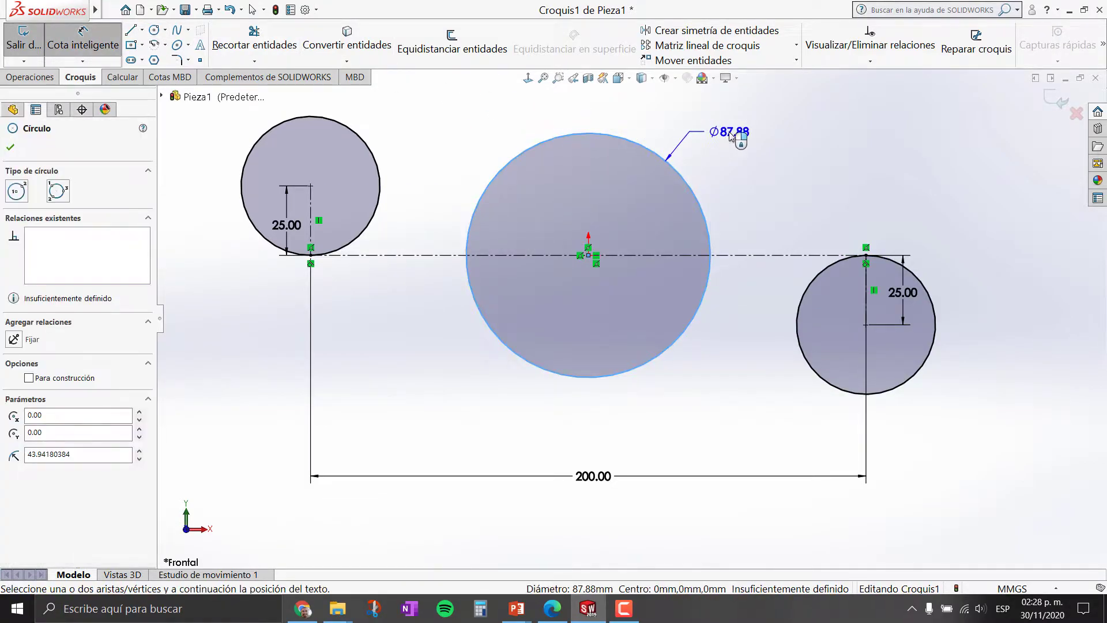
click(731, 136)
text(100)
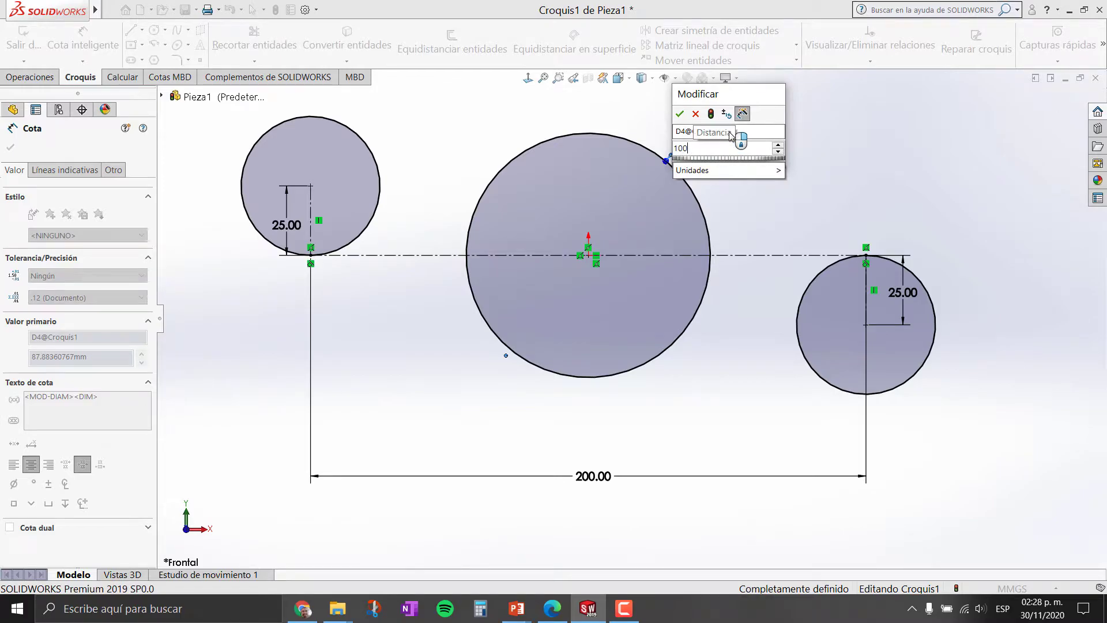
key(Return)
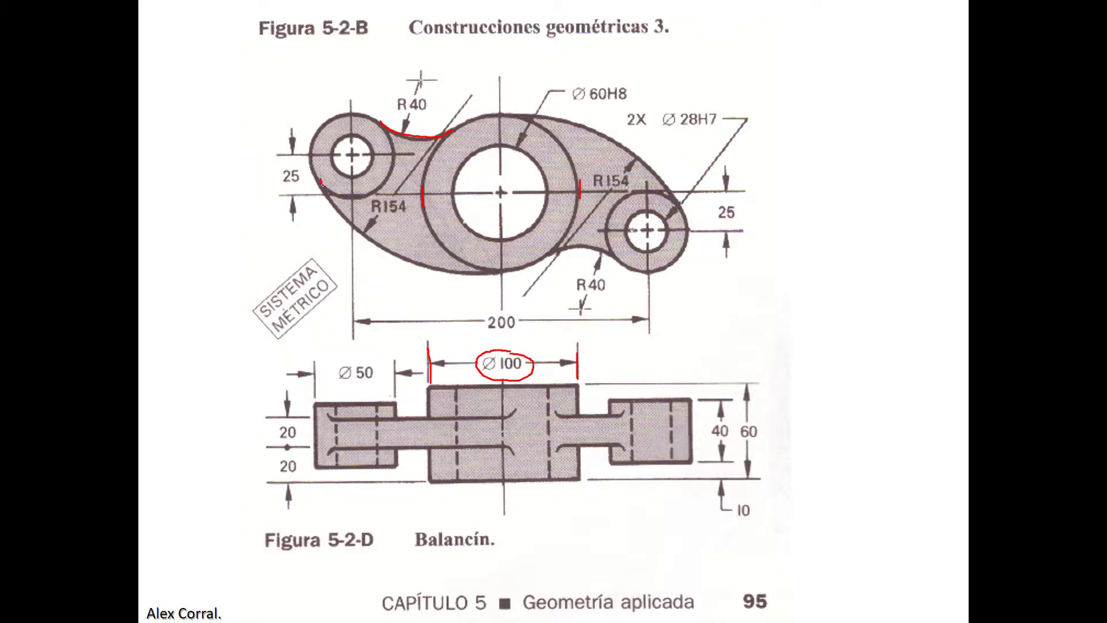
Trace the lower-left R154 arc in red ink, then clear all ink from the slide
drag(321, 182, 404, 263)
click(206, 610)
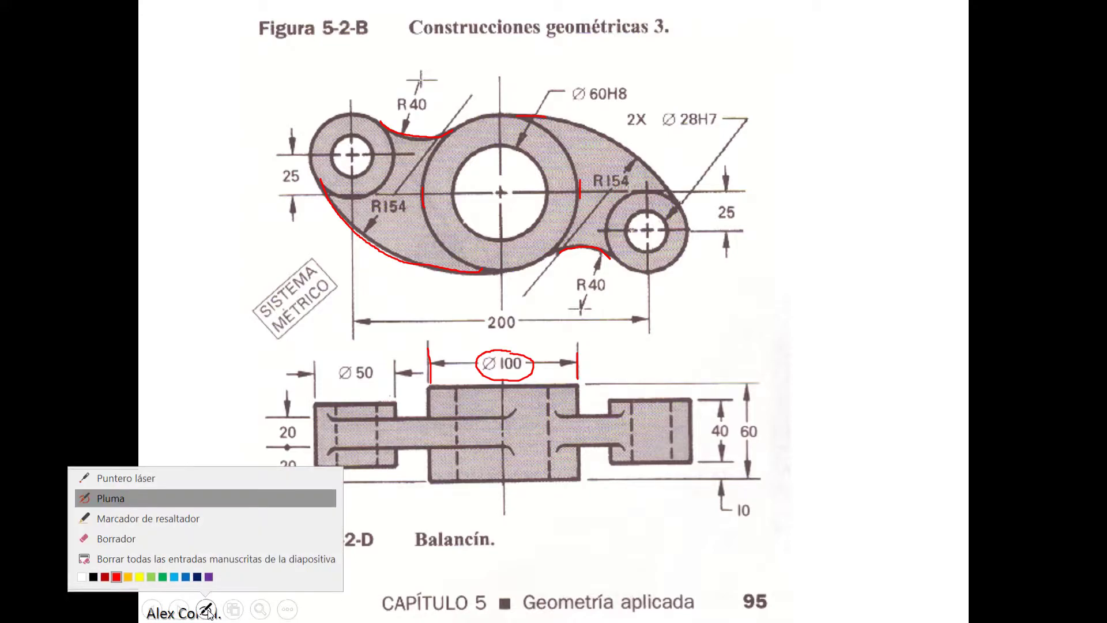
click(208, 558)
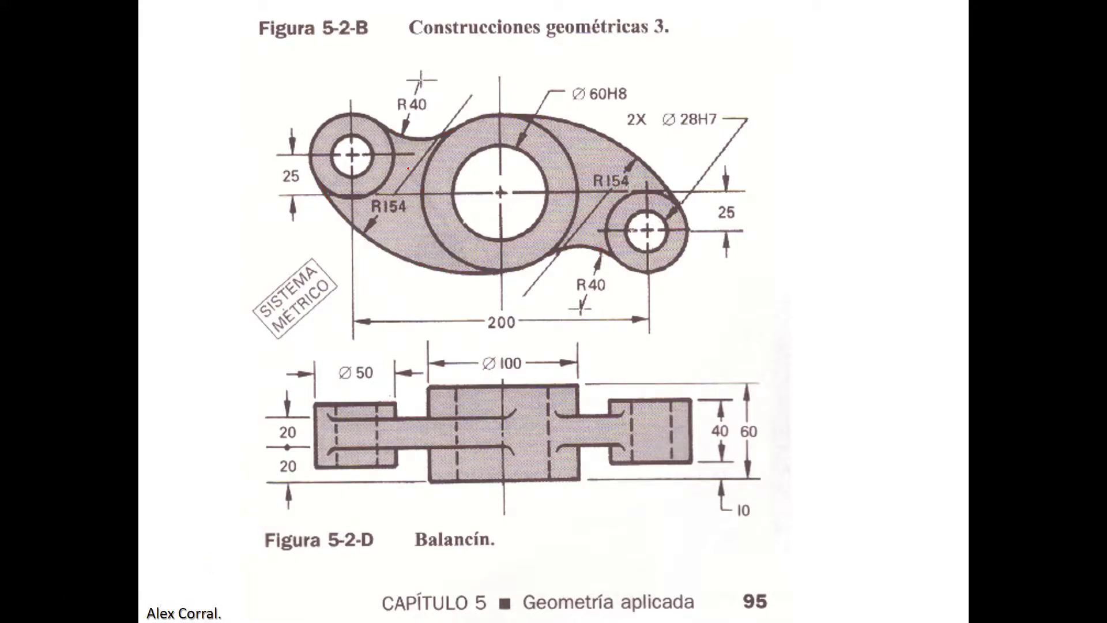
key(alt+Tab)
Exit Smart Dimension after the Ø100 dimension and select the Perimeter Circle (Círculo perimetral) tool
scroll(577, 288, up, 4)
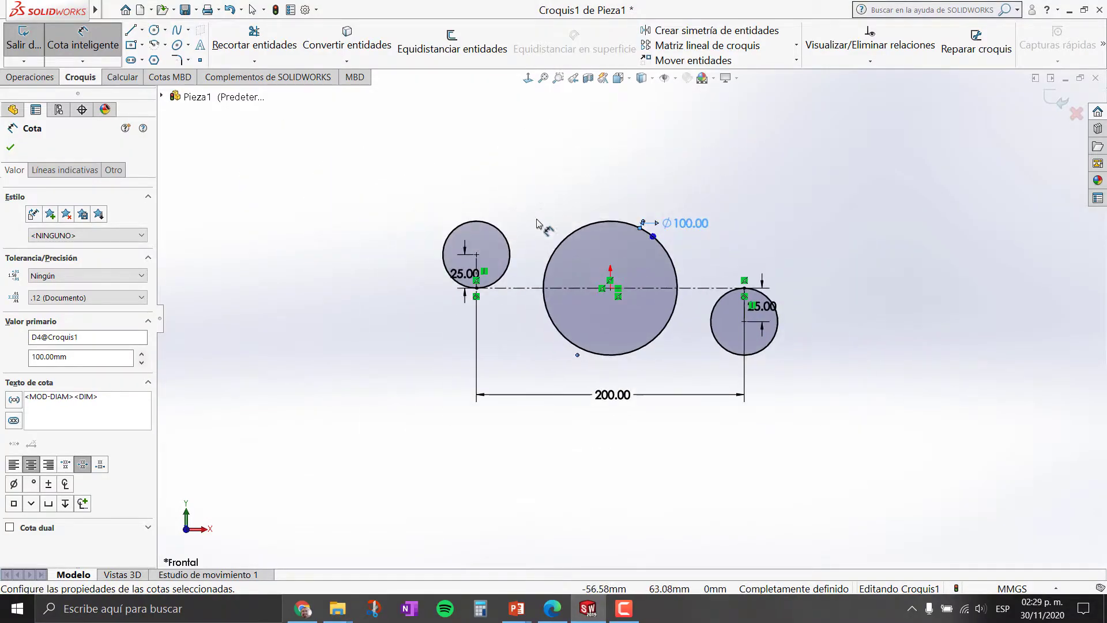
scroll(557, 257, down, 4)
scroll(638, 375, up, 3)
scroll(663, 372, down, 3)
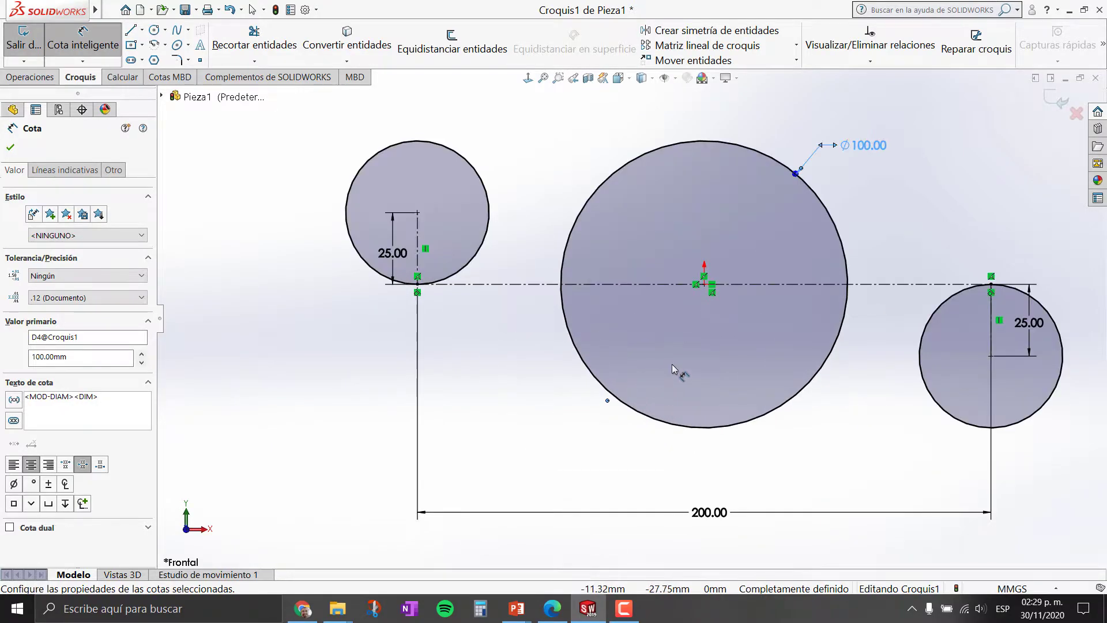
scroll(611, 252, down, 2)
scroll(794, 166, up, 2)
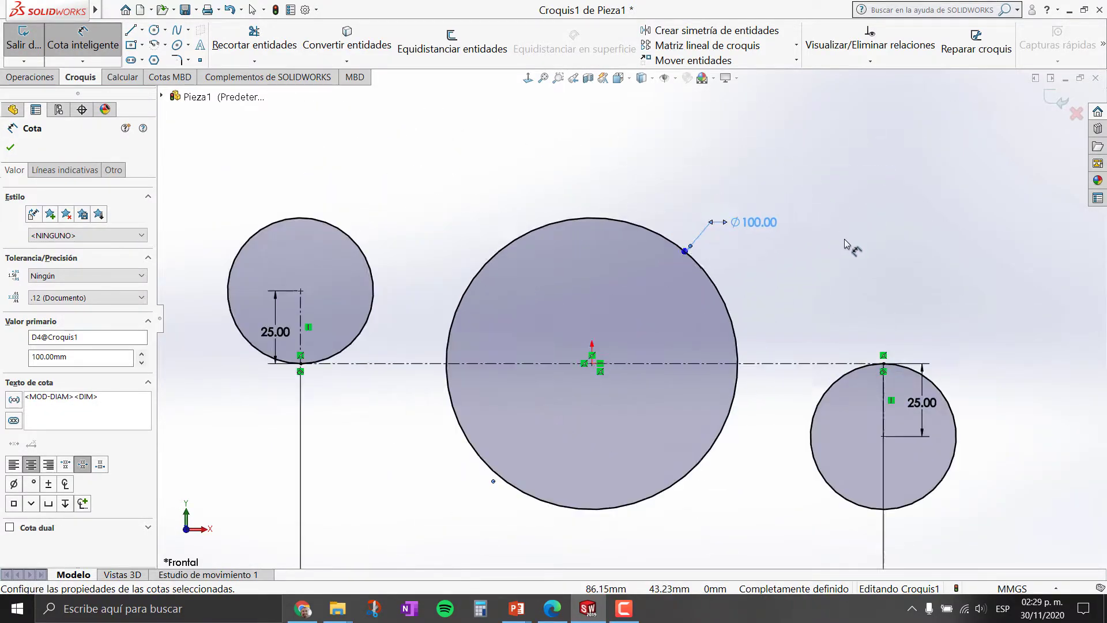
scroll(353, 284, down, 2)
scroll(353, 284, up, 1)
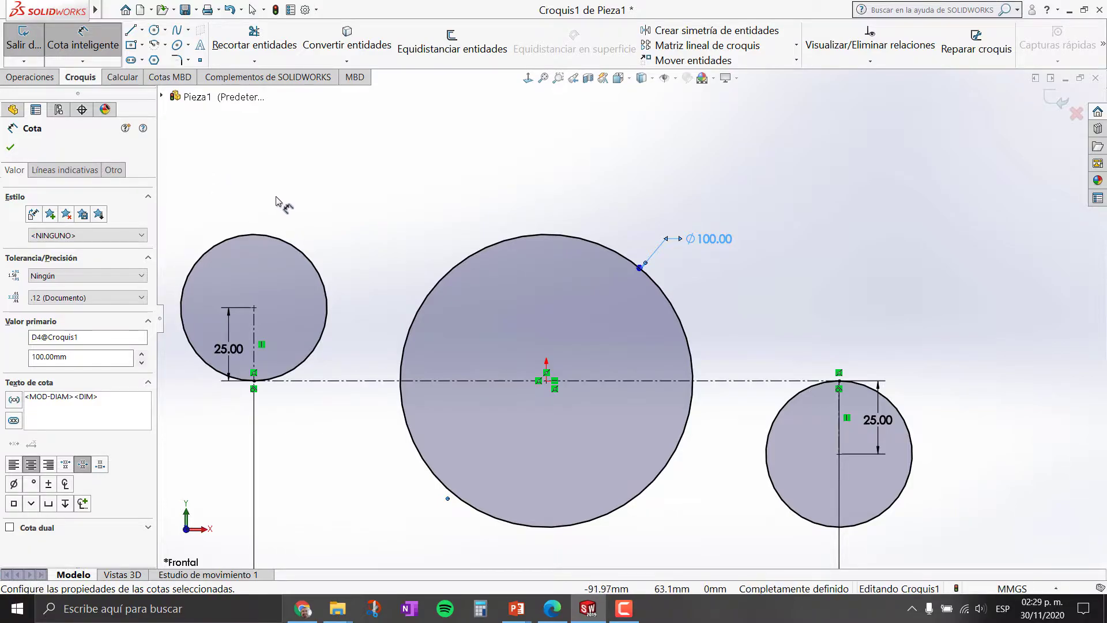
key(Escape)
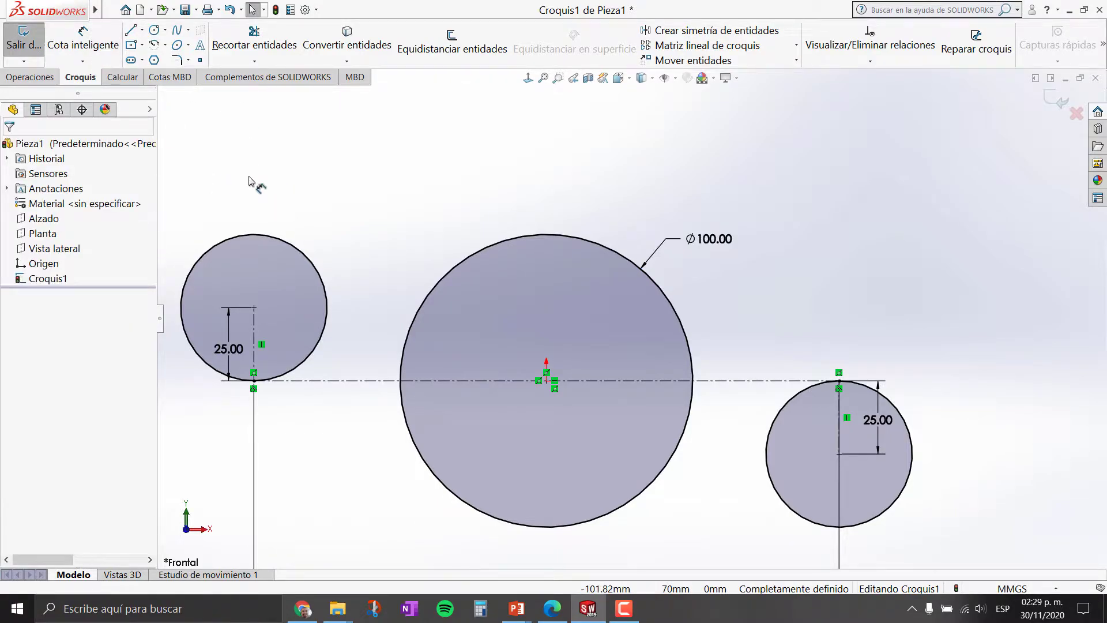
click(166, 34)
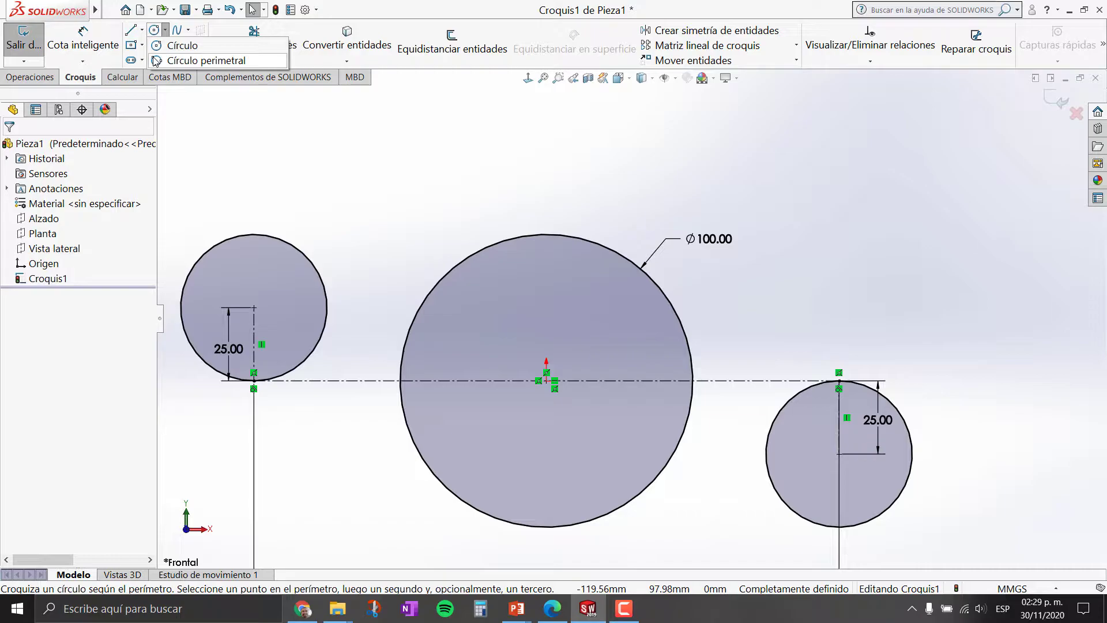
click(219, 60)
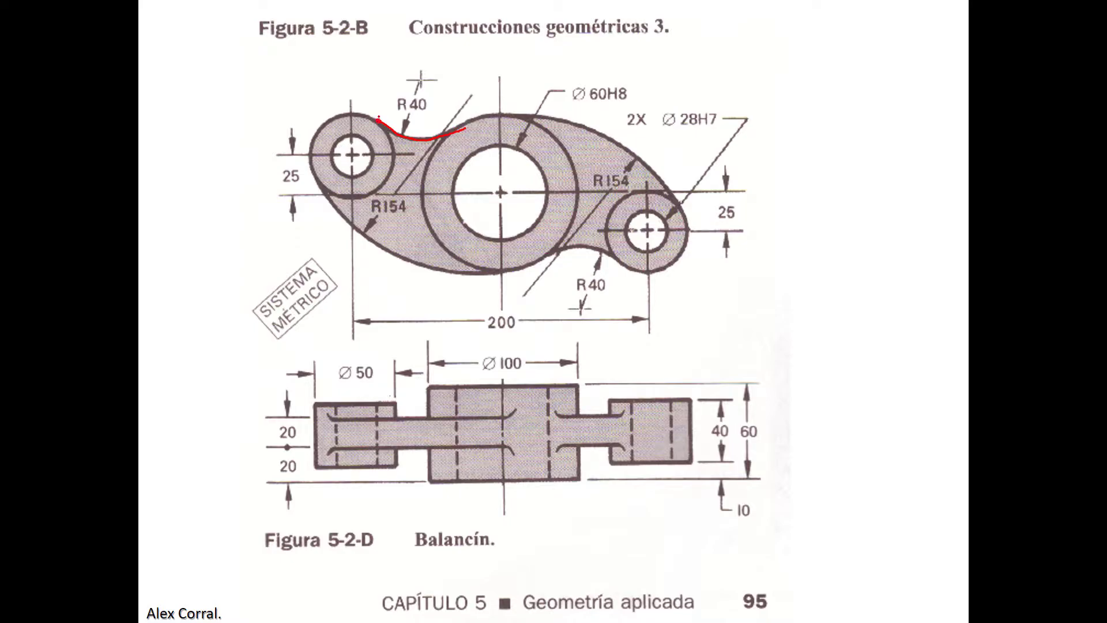
Write a small red 2 at the end of the upper R40 arc
drag(459, 120, 466, 125)
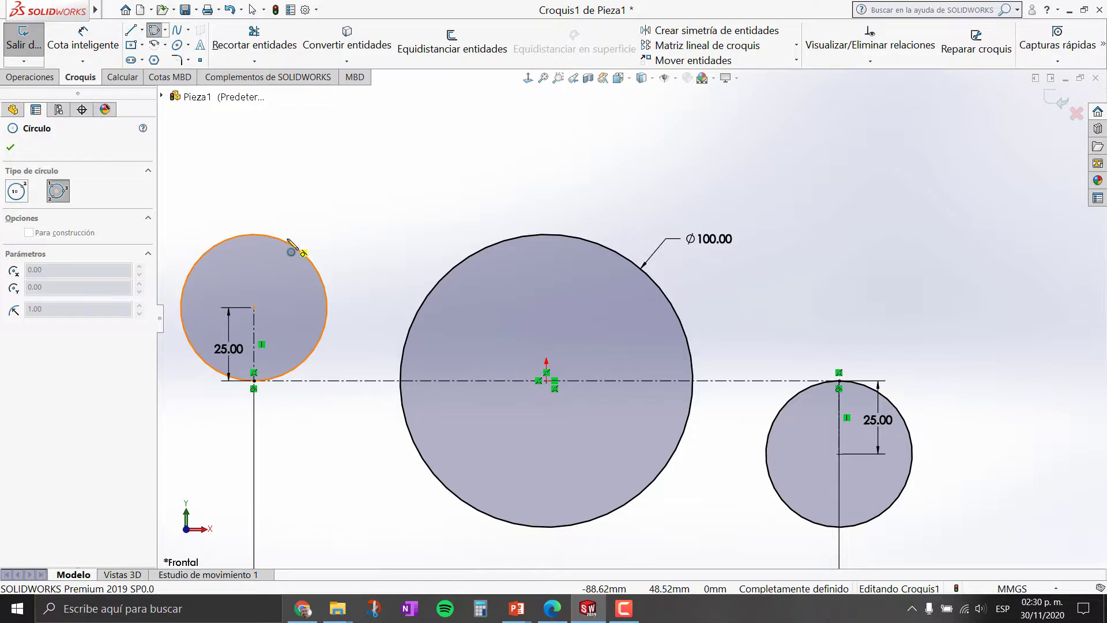
Draw a perimeter circle tangent to the left boss and Ø100 circle, and place its diameter dimension
click(291, 252)
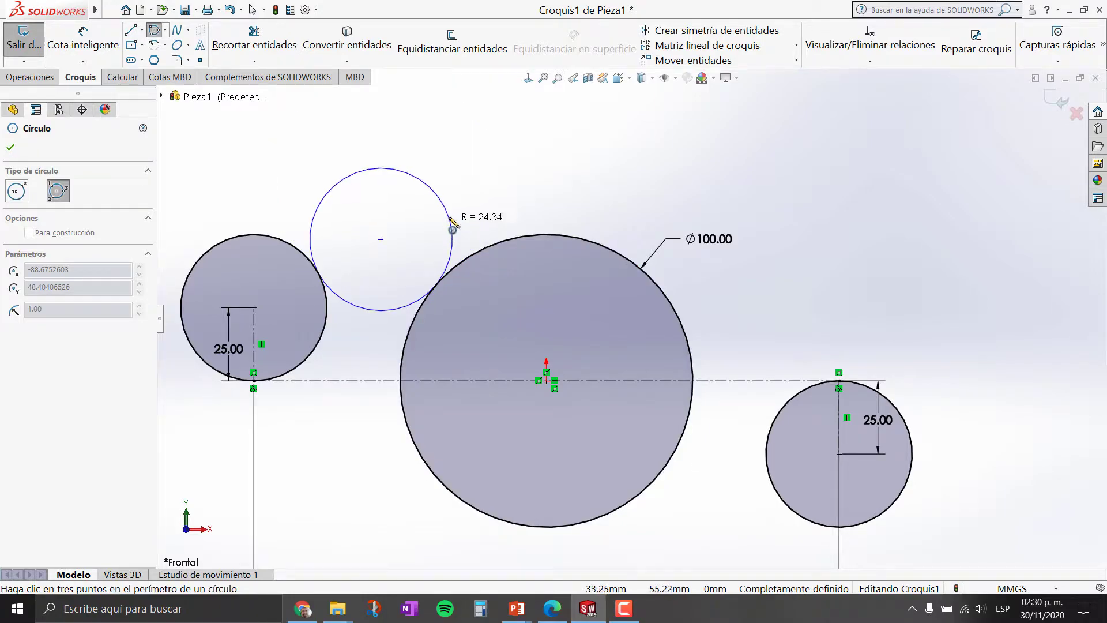
click(400, 108)
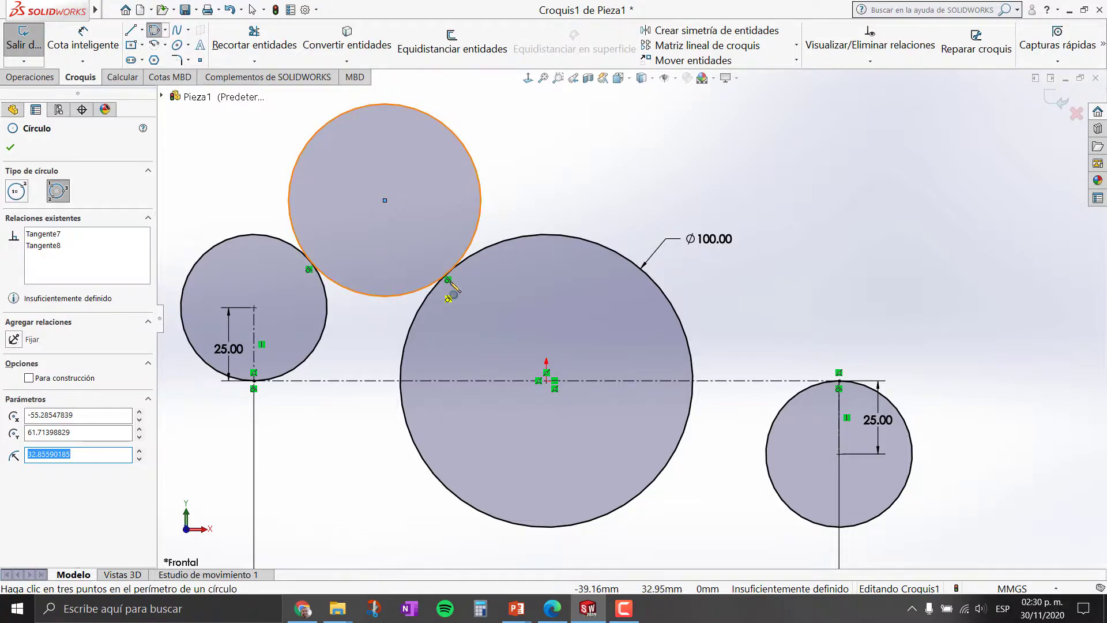
click(81, 29)
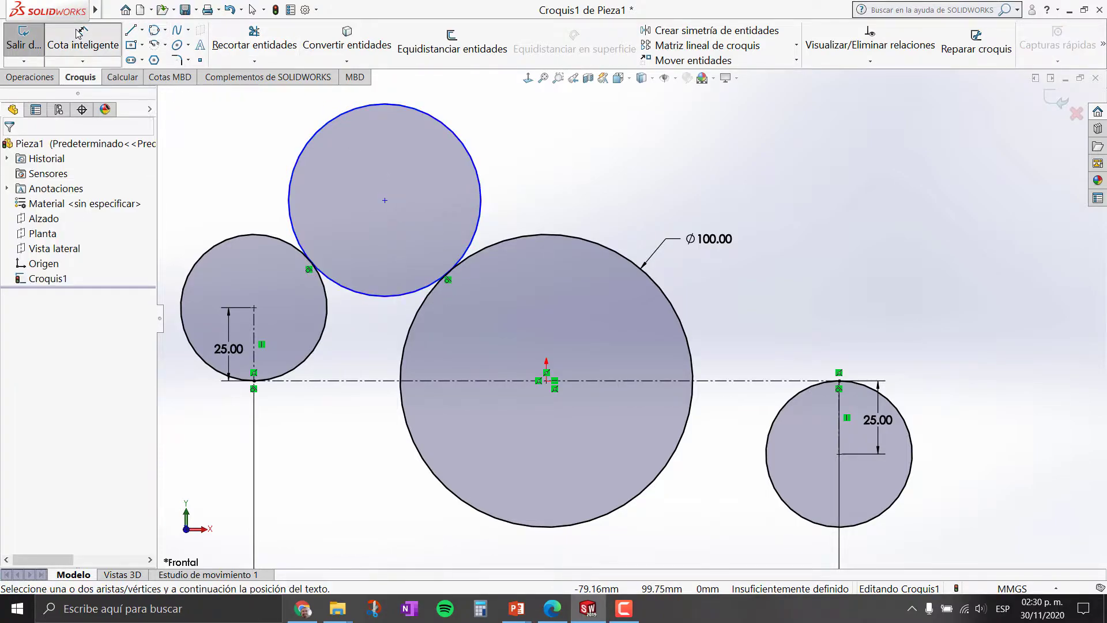
click(459, 139)
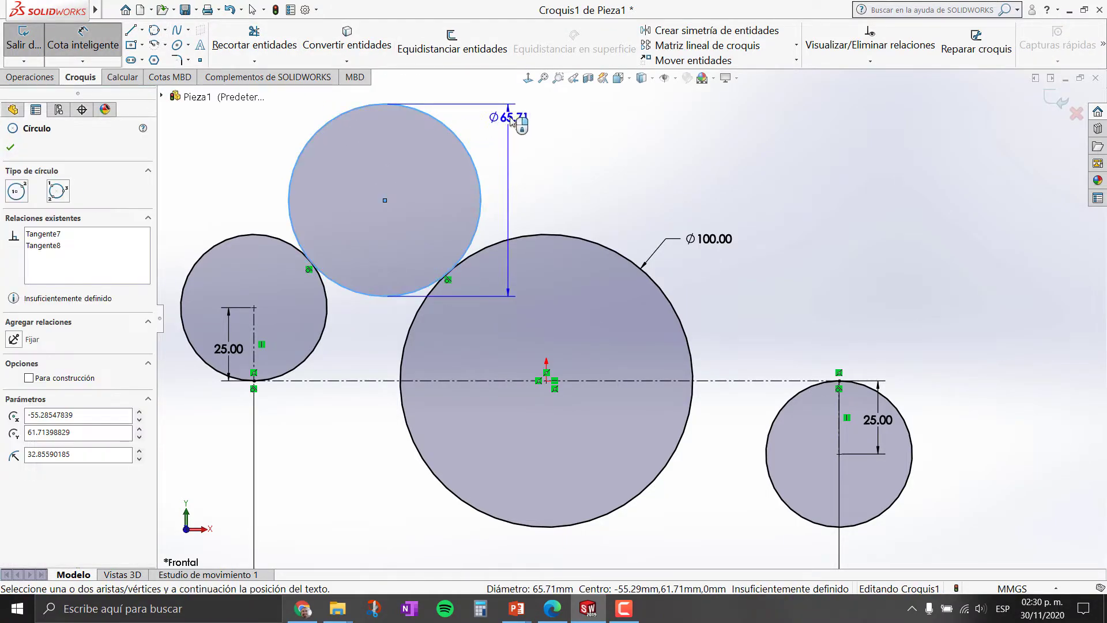
click(527, 153)
key(alt+Tab)
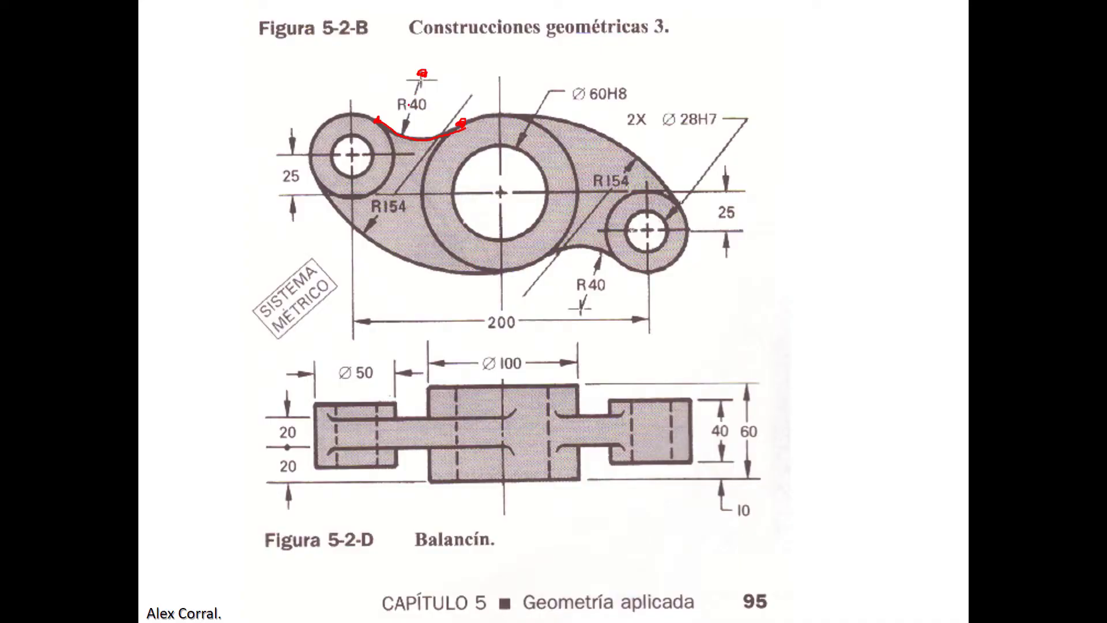
Set the upper tangent circle's diameter to 80 mm (40*2), checking R40 on the drawing
key(alt+Tab)
drag(529, 111, 657, 101)
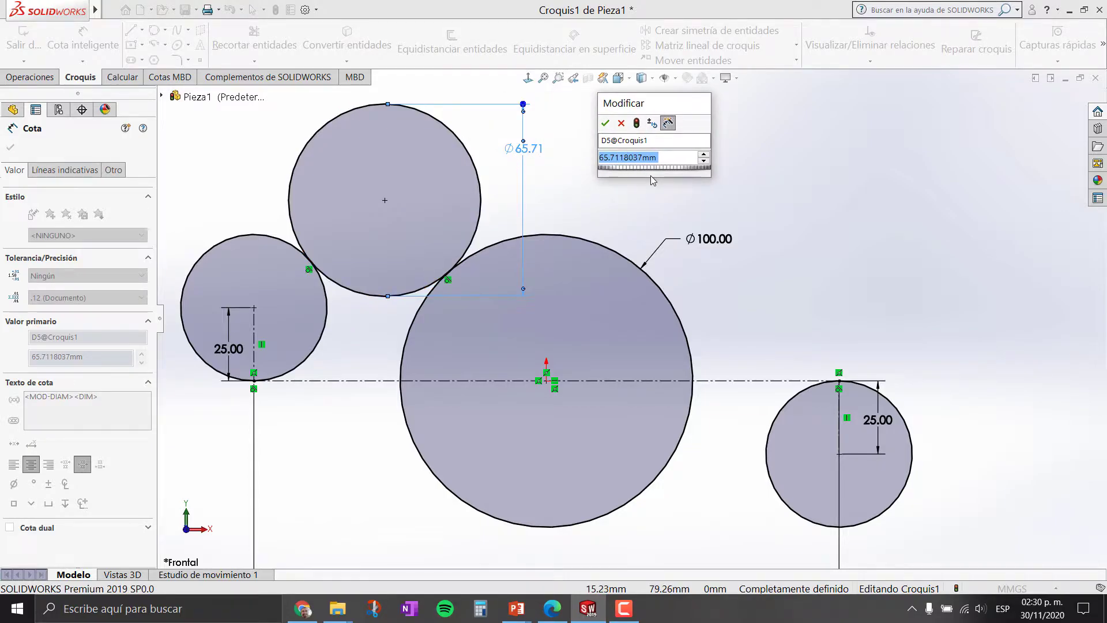
text(40*2)
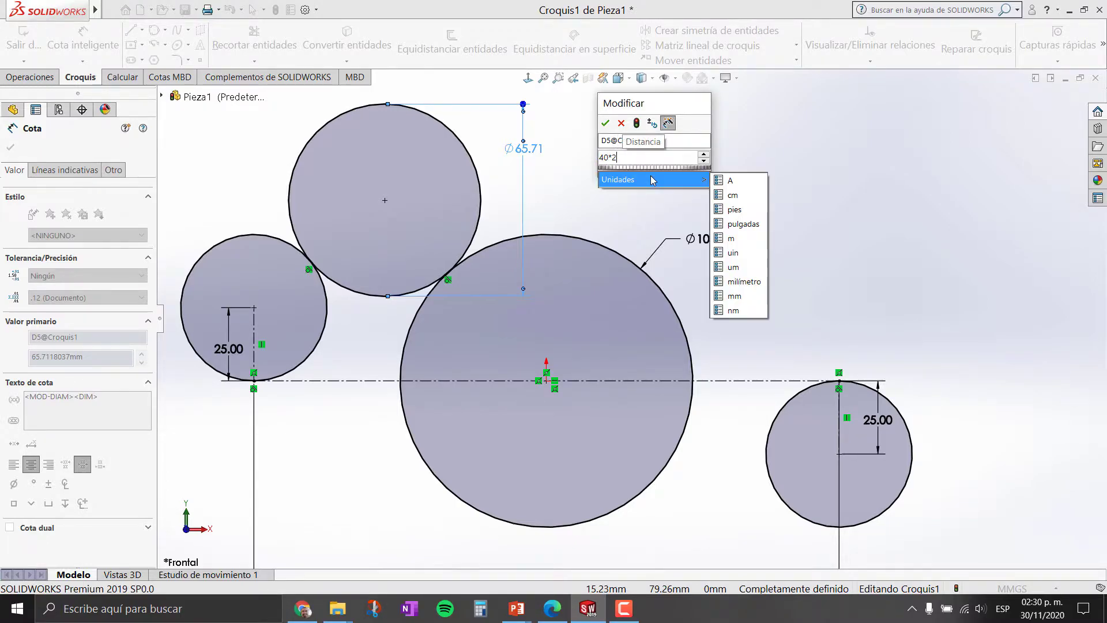
key(alt+Tab)
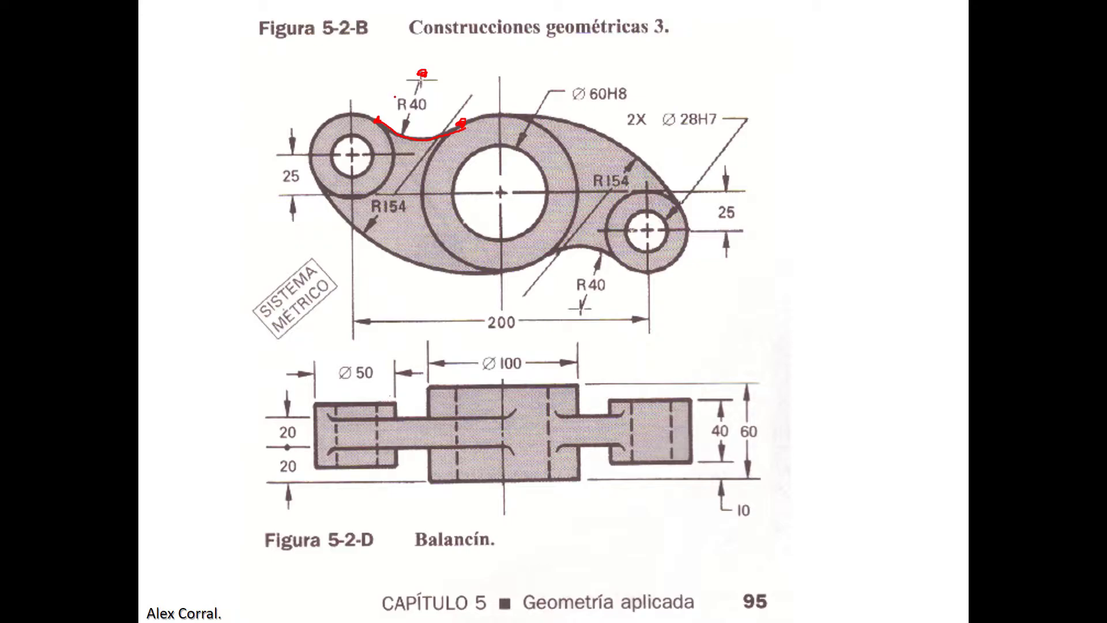
key(alt+Tab)
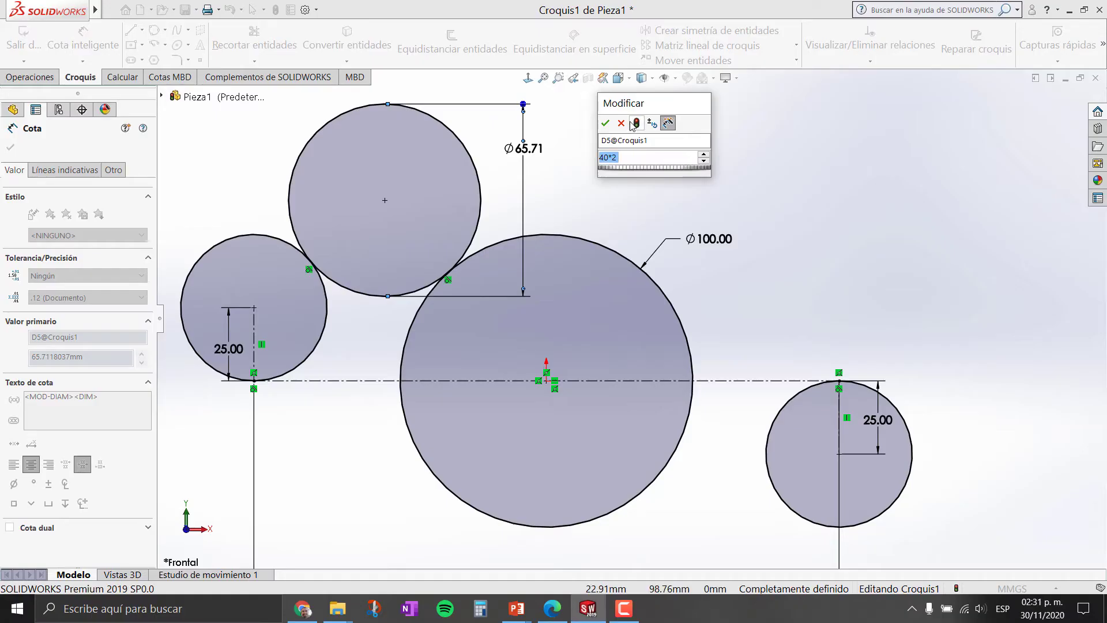
key(Return)
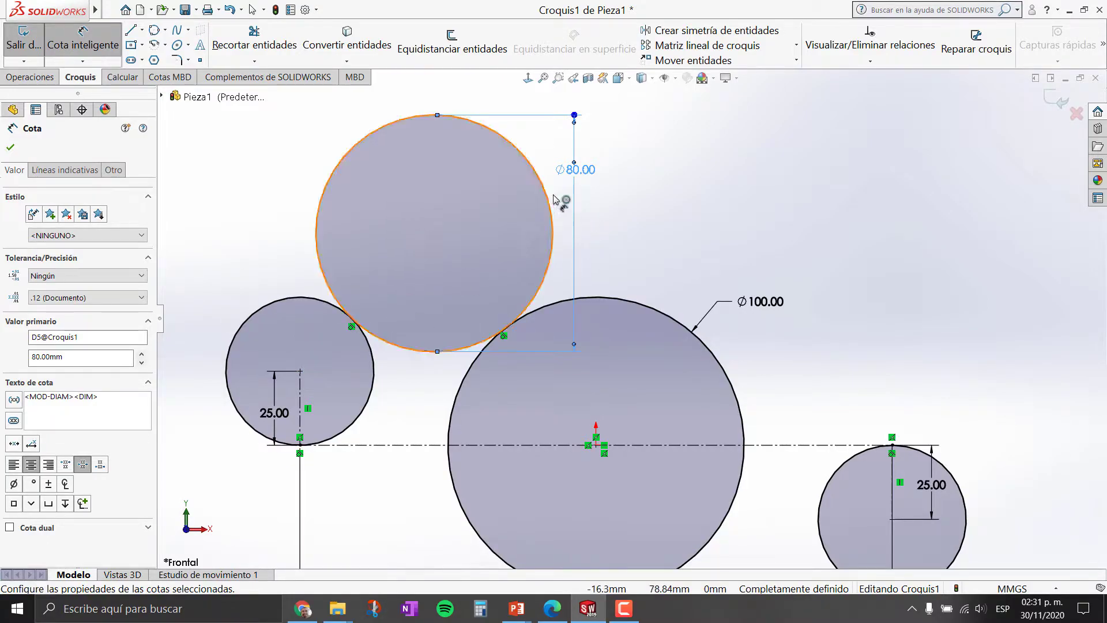
Trim away the upper part of the Ø80 circle, keeping its lower blend arc
click(241, 249)
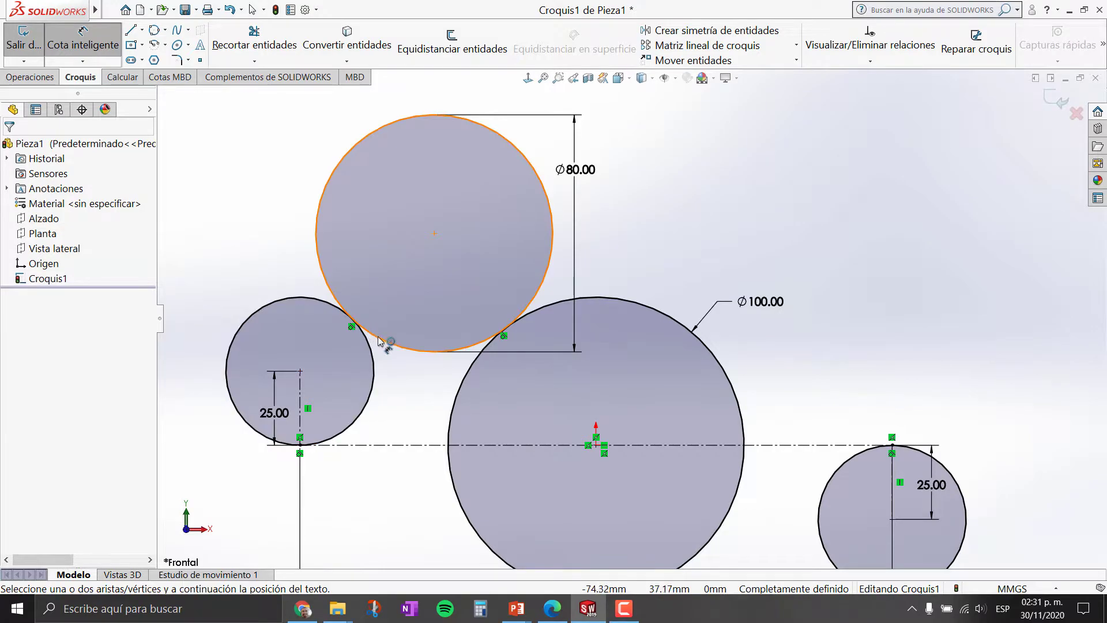
click(263, 45)
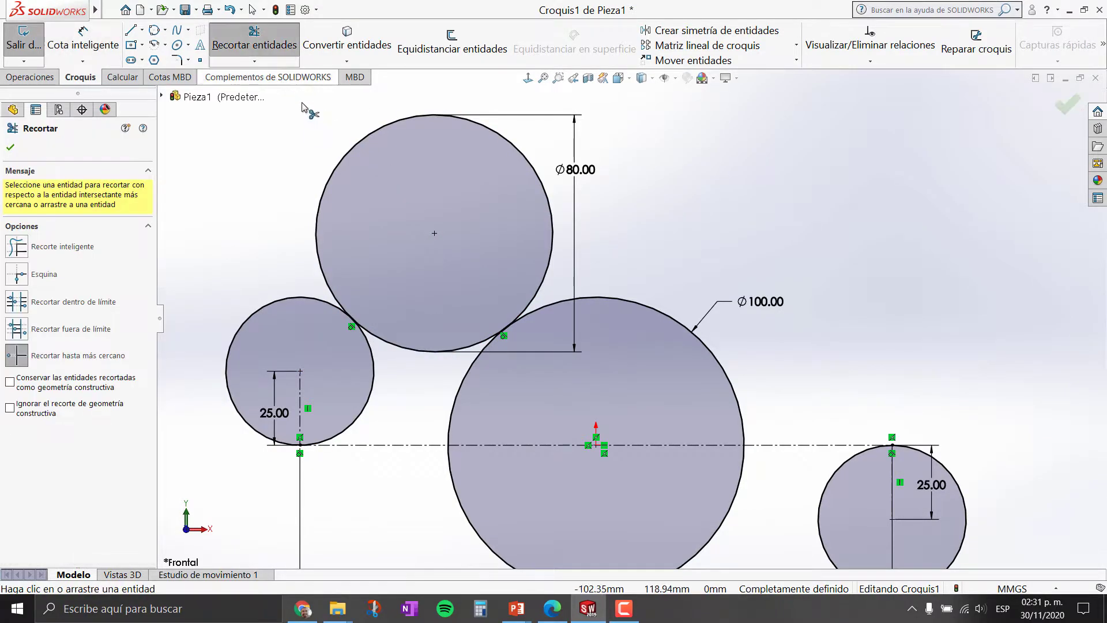
click(345, 160)
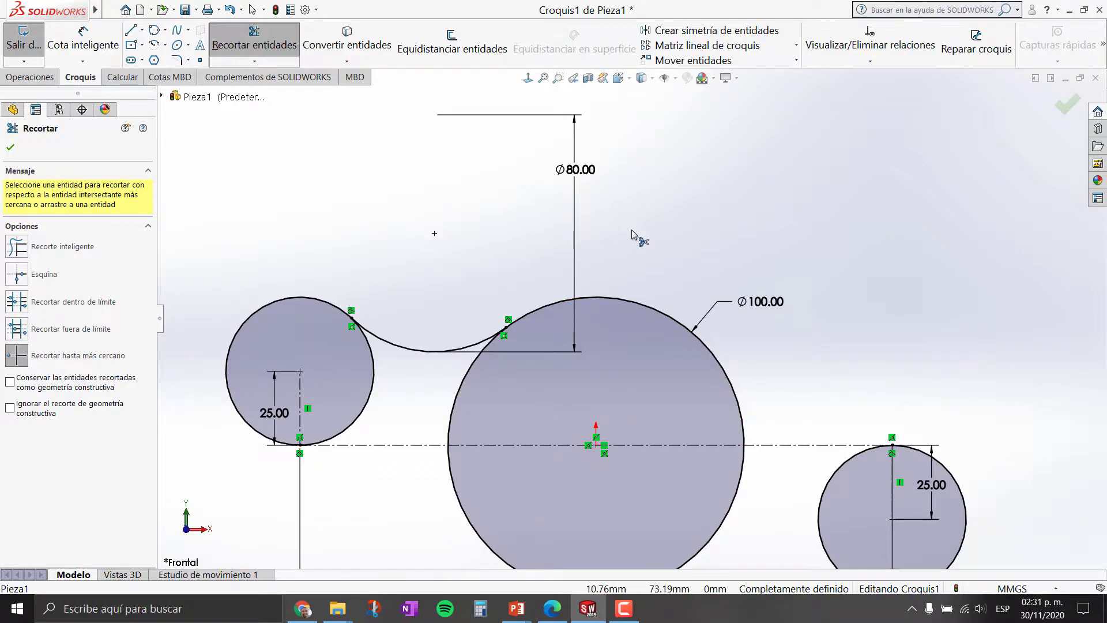
key(Escape)
Mark the upper R154 arc in red on the reference drawing
key(alt+Tab)
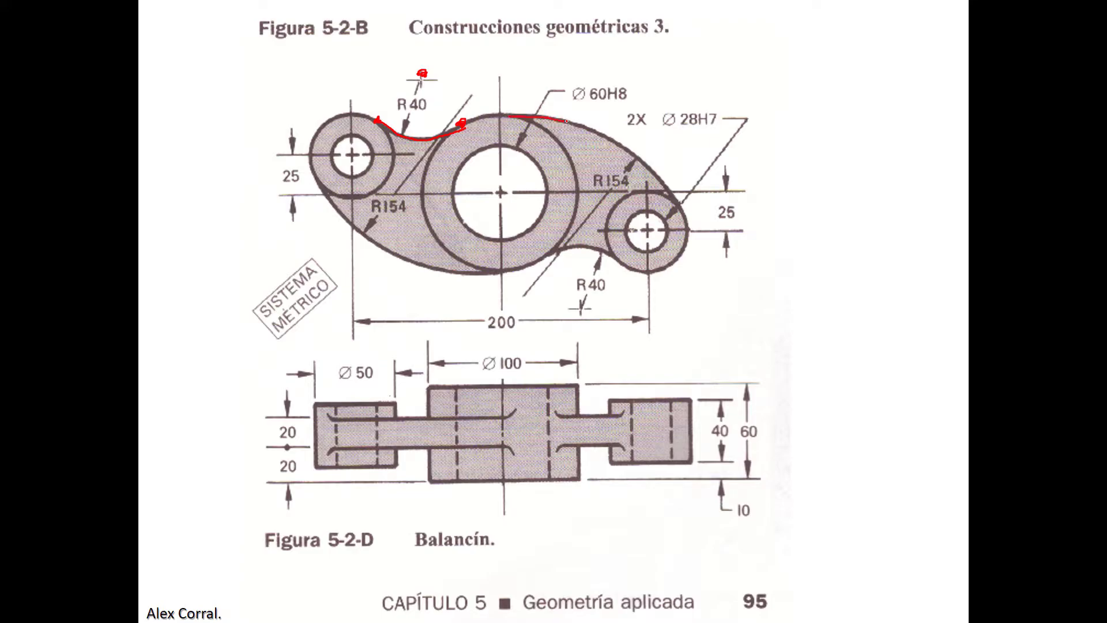
mouse_move(567, 121)
mouse_down()
mouse_move(629, 147)
mouse_move(690, 212)
mouse_up()
key(alt+Tab)
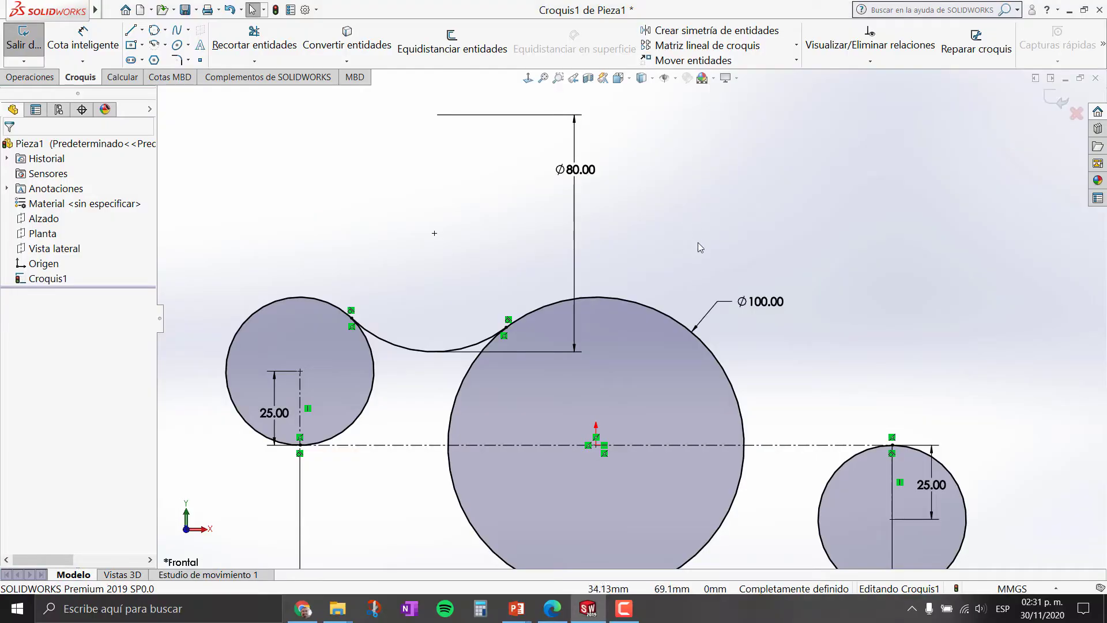
click(166, 30)
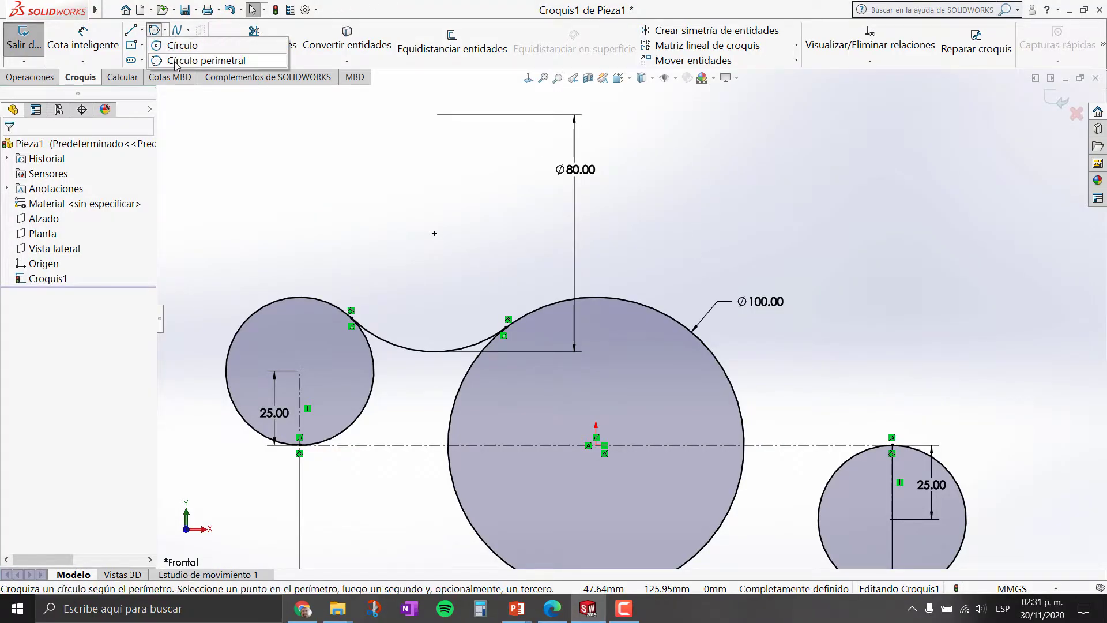
Start a perimeter circle on the Ø100 circle's edge, then cancel it
click(182, 45)
scroll(795, 380, up, 3)
scroll(793, 382, down, 3)
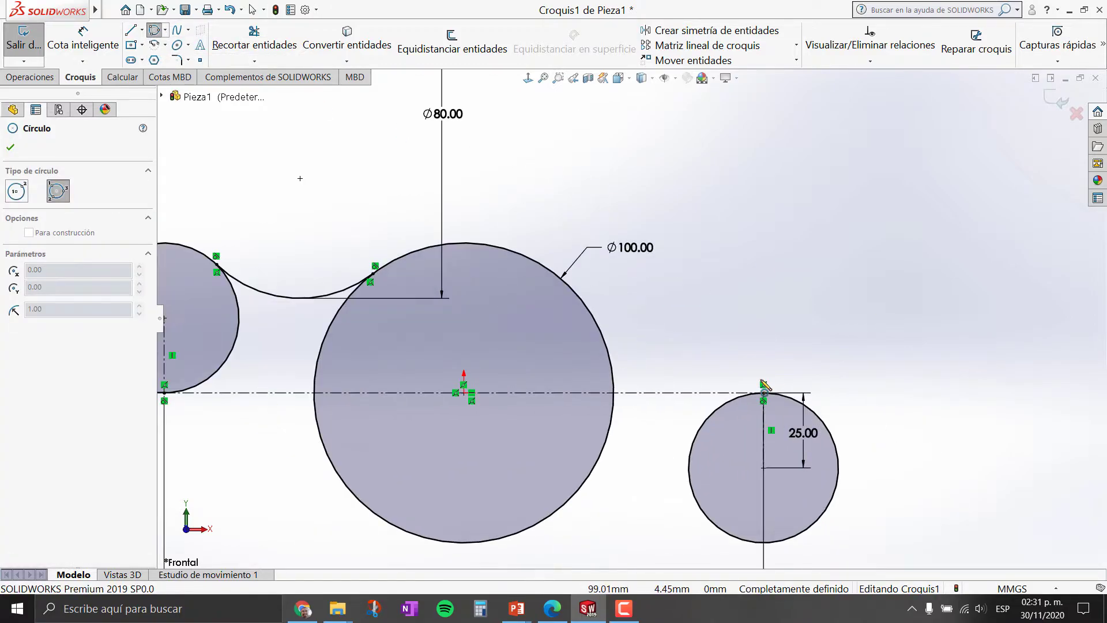
scroll(734, 410, down, 1)
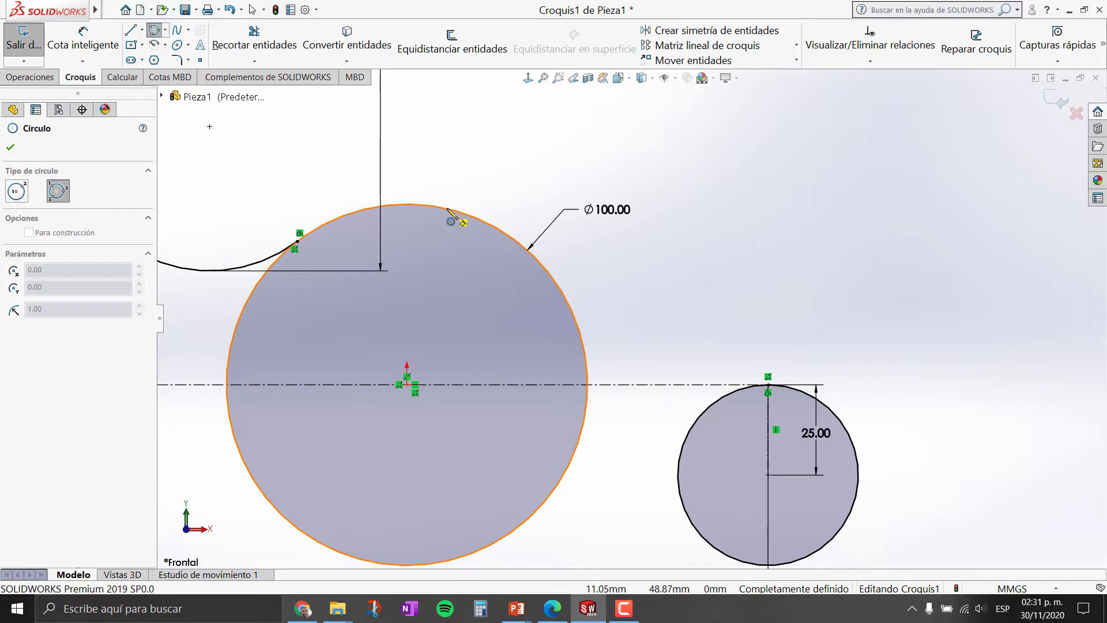
click(451, 220)
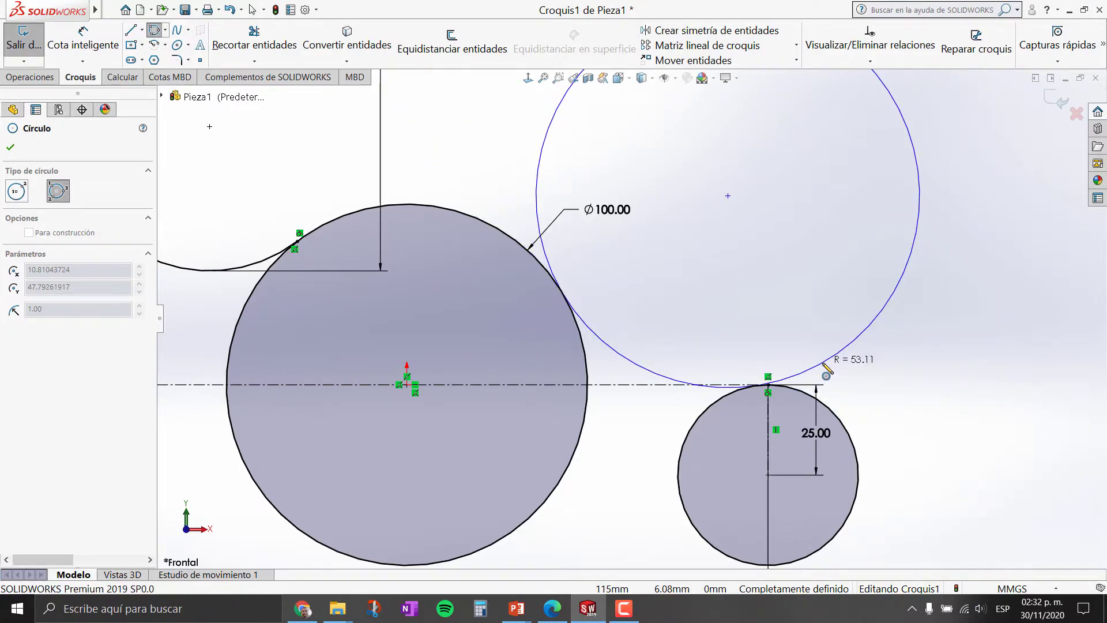
key(Escape)
Draw a large perimeter circle tangent to the Ø100 circle and the right boss circle
click(153, 31)
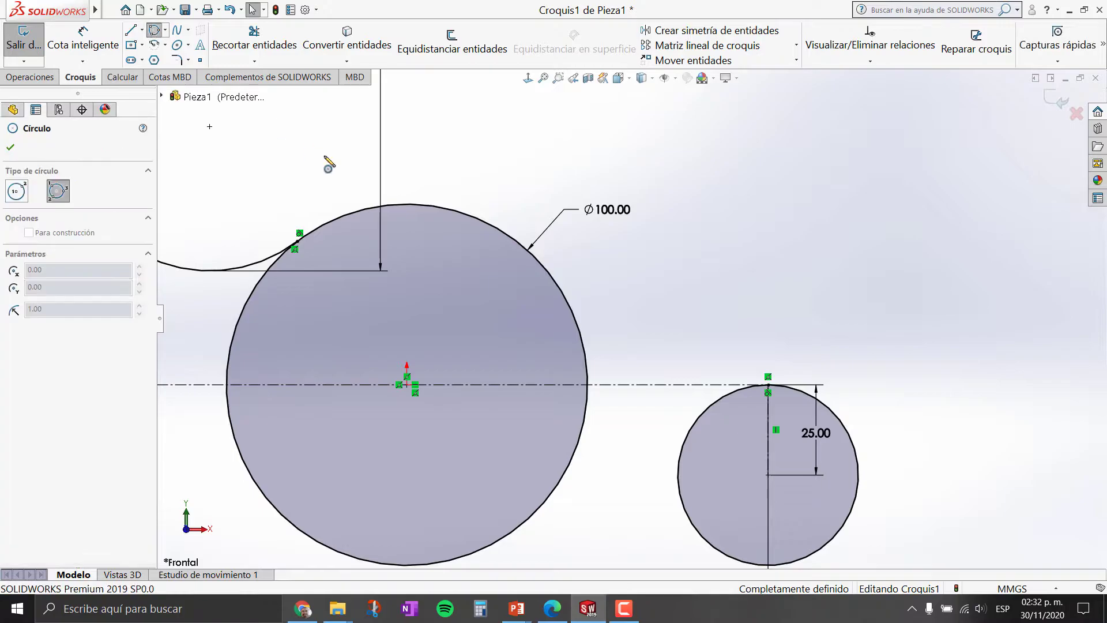
click(428, 205)
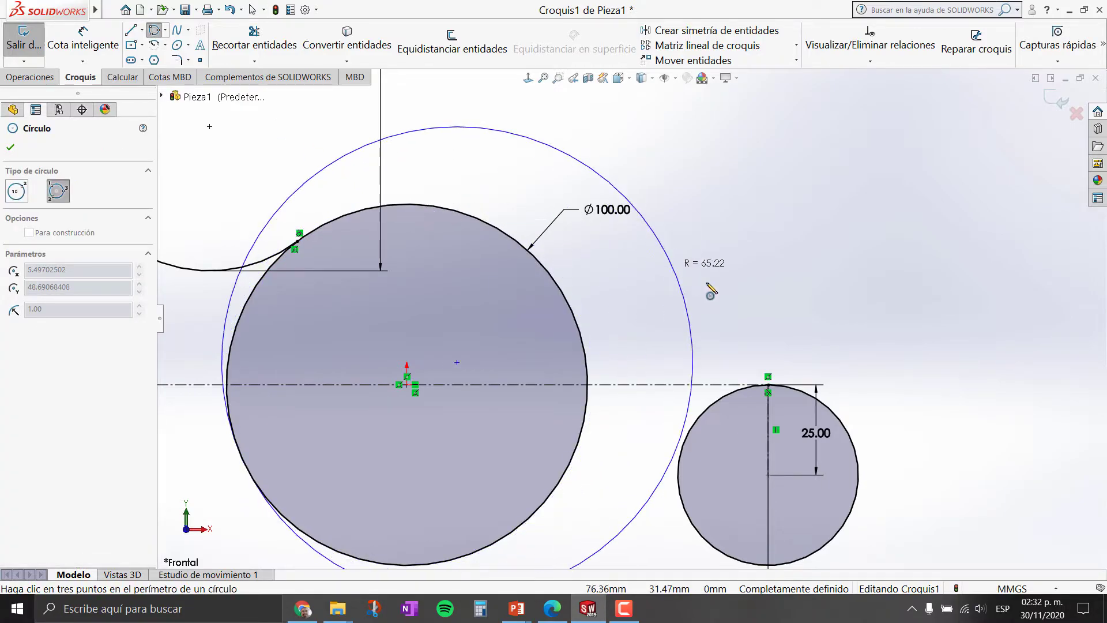
click(848, 435)
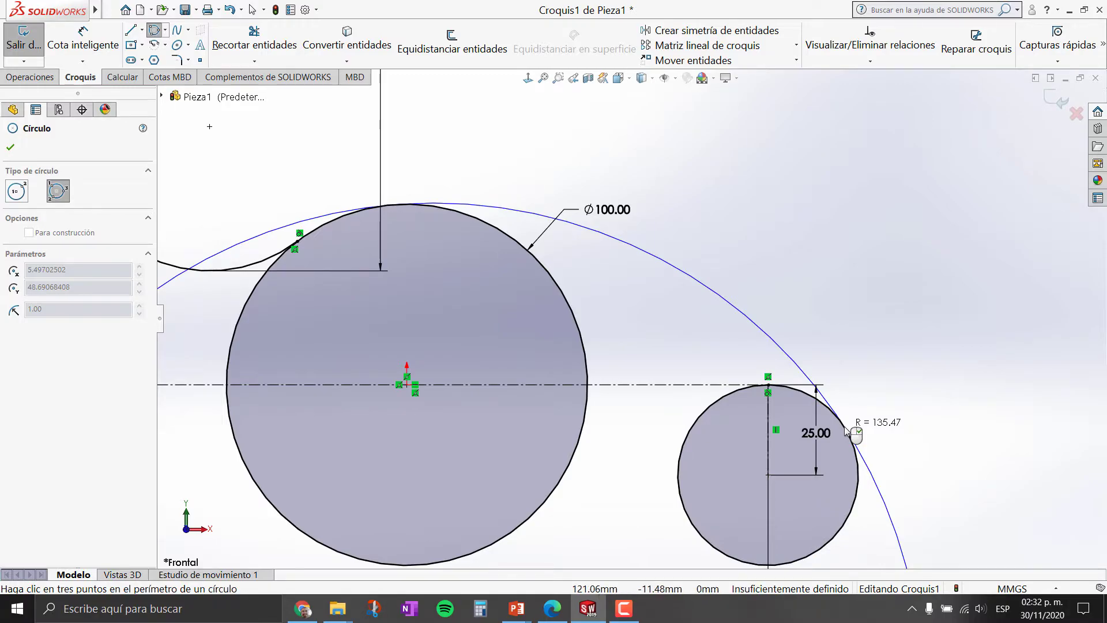
click(845, 427)
scroll(631, 319, up, 3)
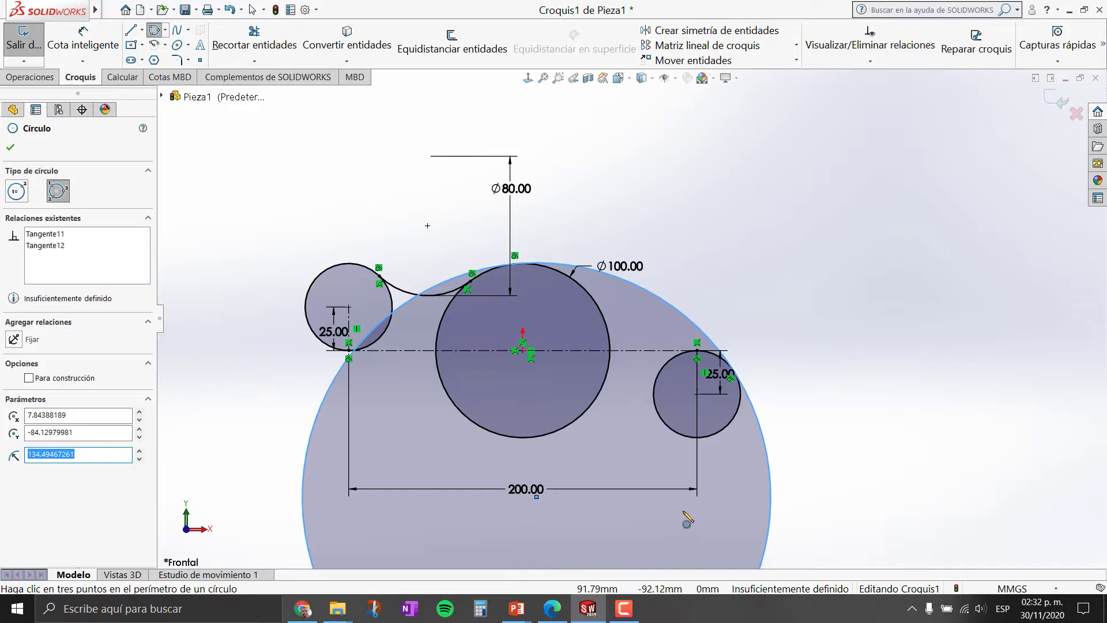
scroll(692, 514, down, 1)
scroll(600, 479, up, 3)
scroll(610, 462, down, 2)
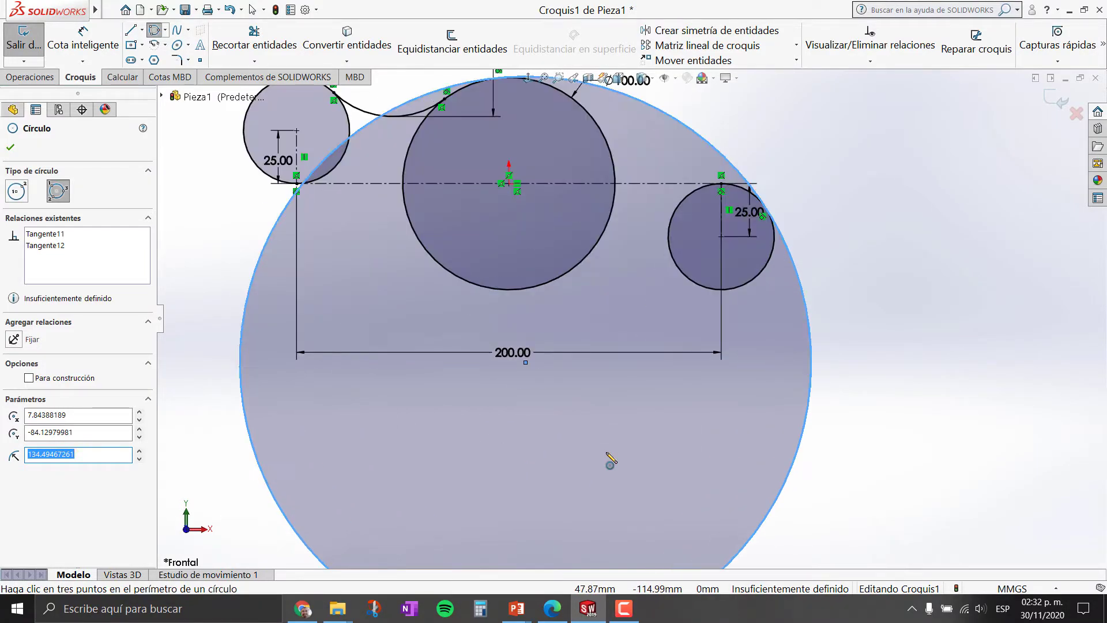
scroll(606, 457, up, 2)
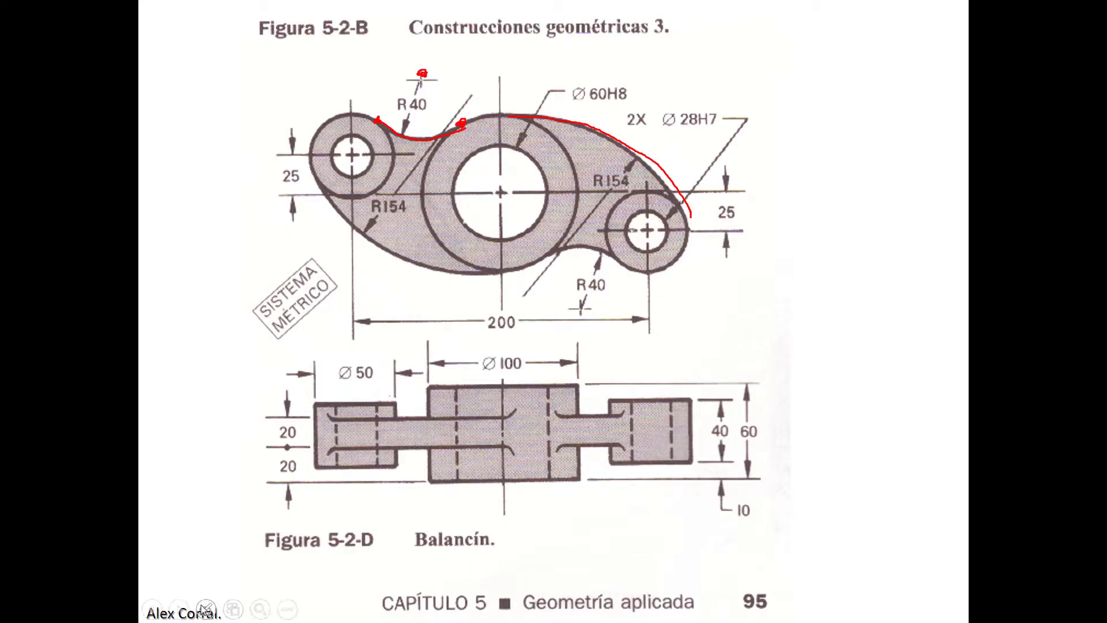
Erase the old ink from the reference slide and mark the R154 radius in red
click(206, 610)
click(202, 558)
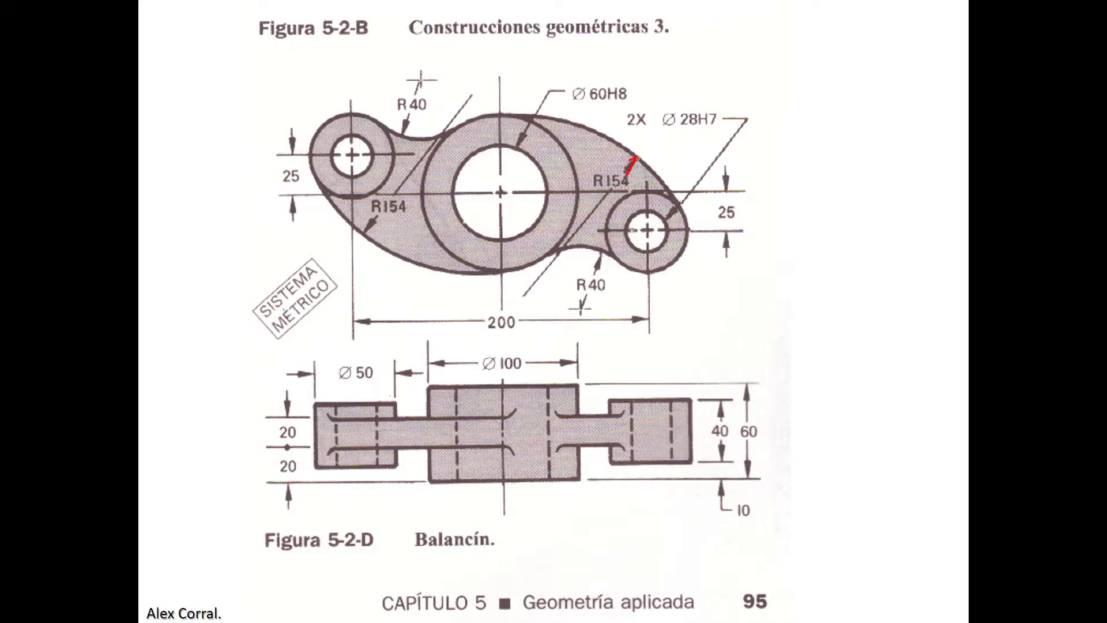
drag(609, 169, 632, 173)
drag(495, 170, 628, 170)
Dimension the large tangent circle's diameter as 154*2, making it Ø308 mm
key(alt+Tab)
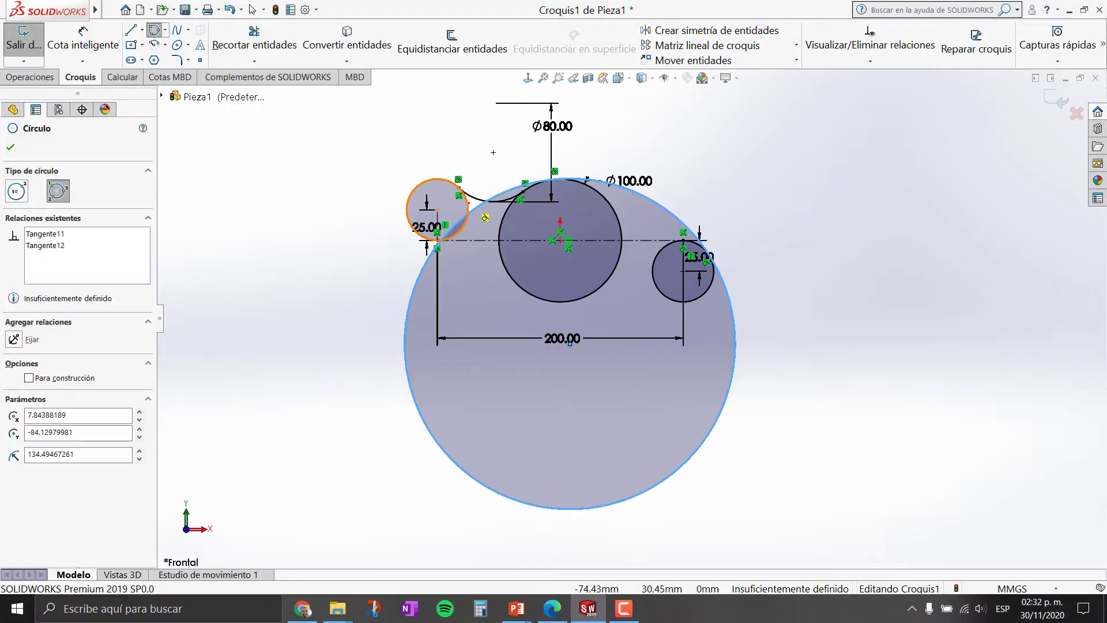
click(97, 44)
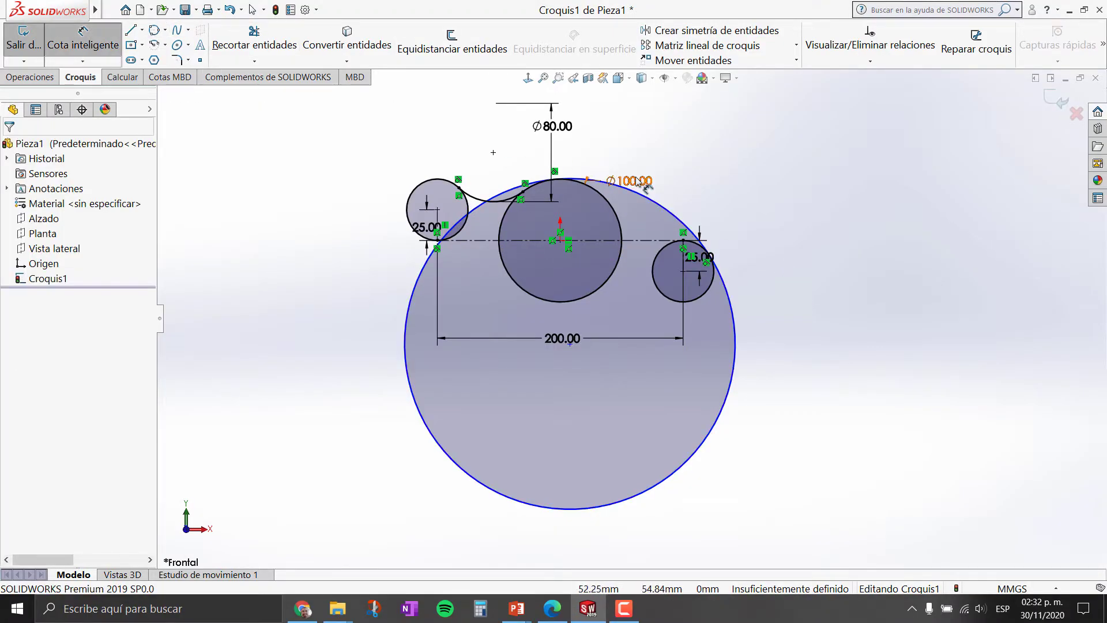
click(737, 329)
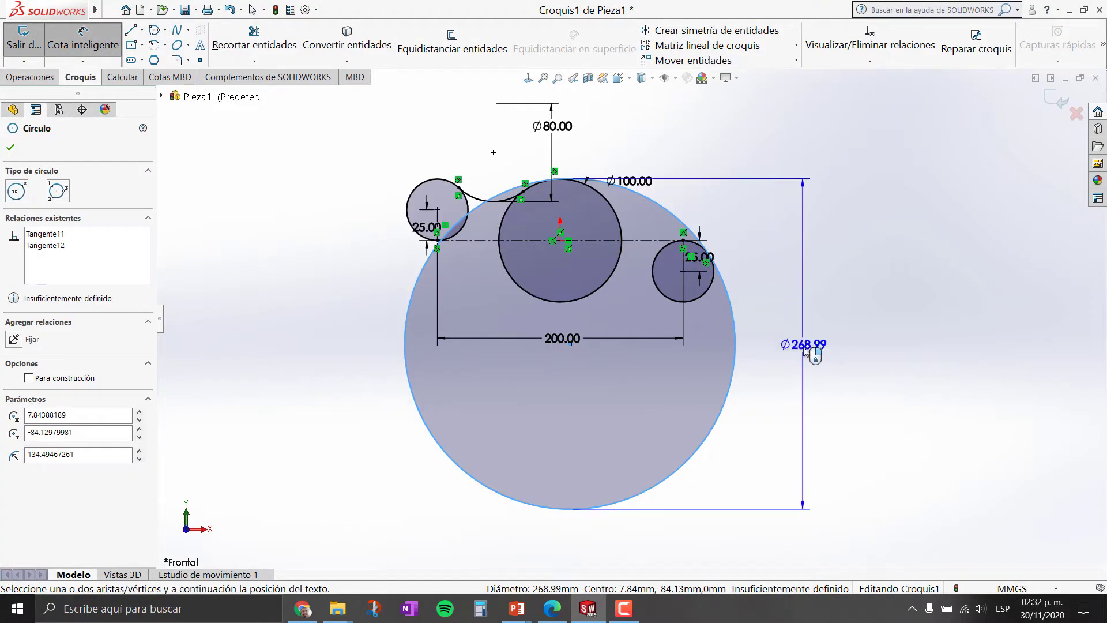
click(807, 353)
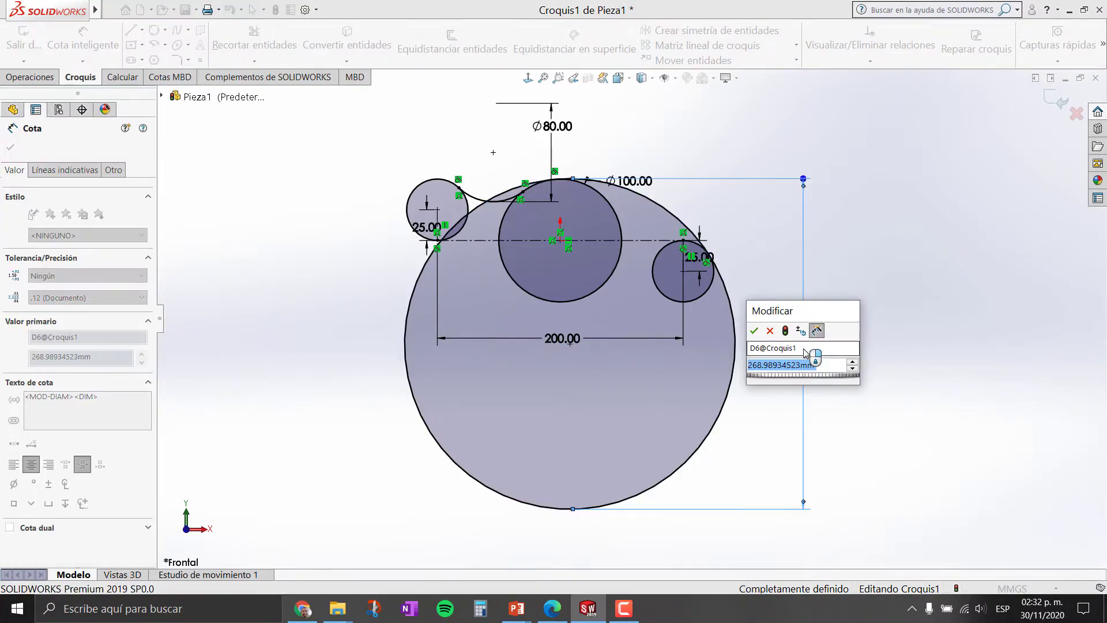
drag(871, 299, 934, 283)
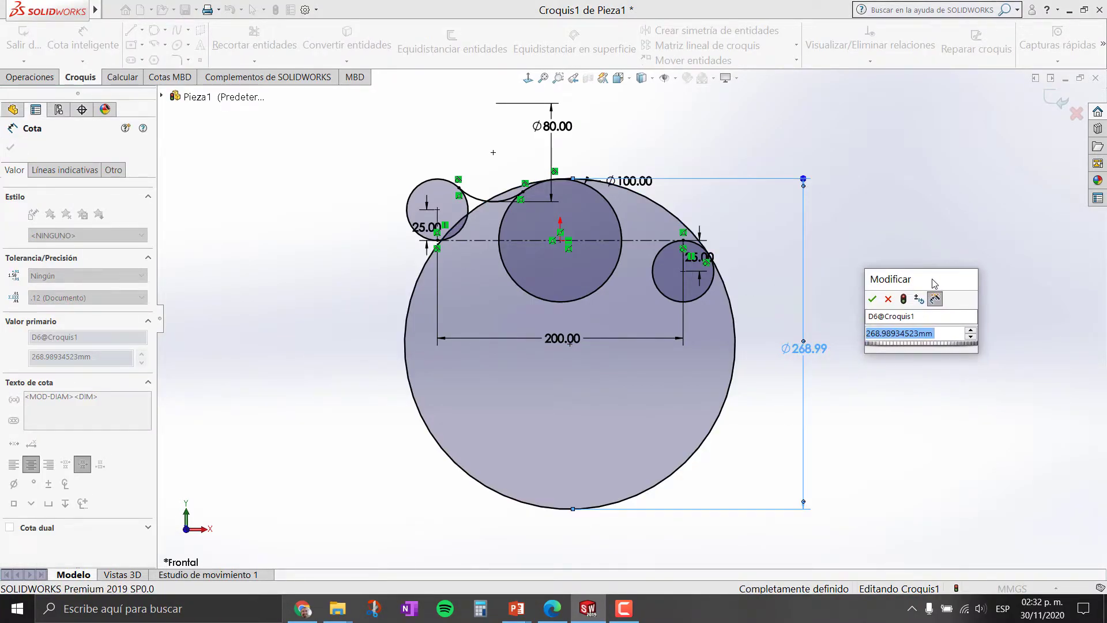
text(1)
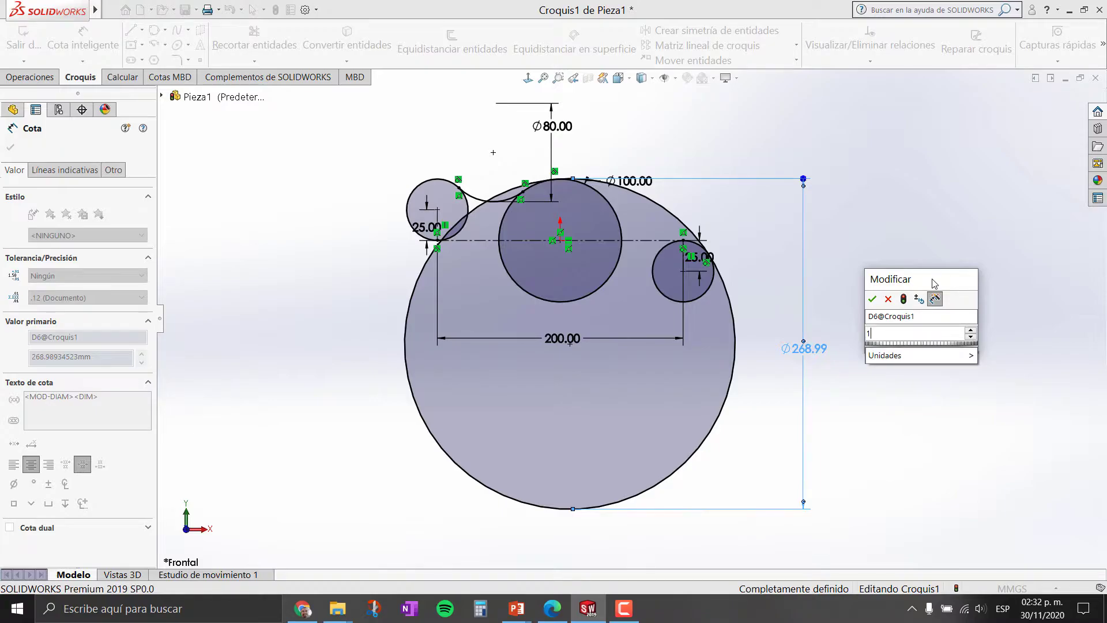
text(54*)
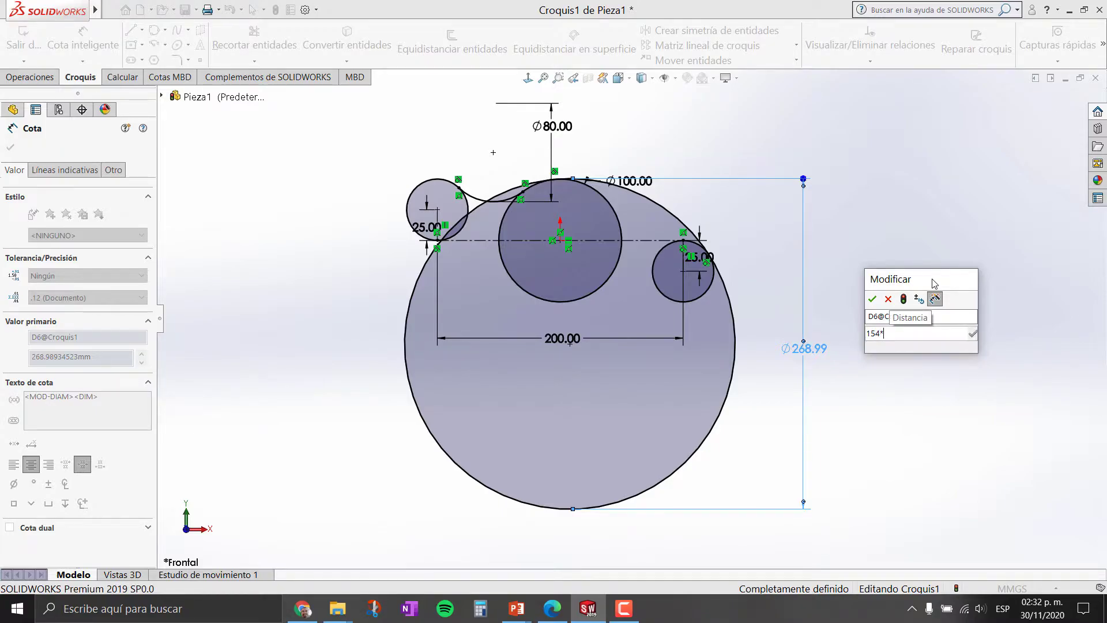
text(2)
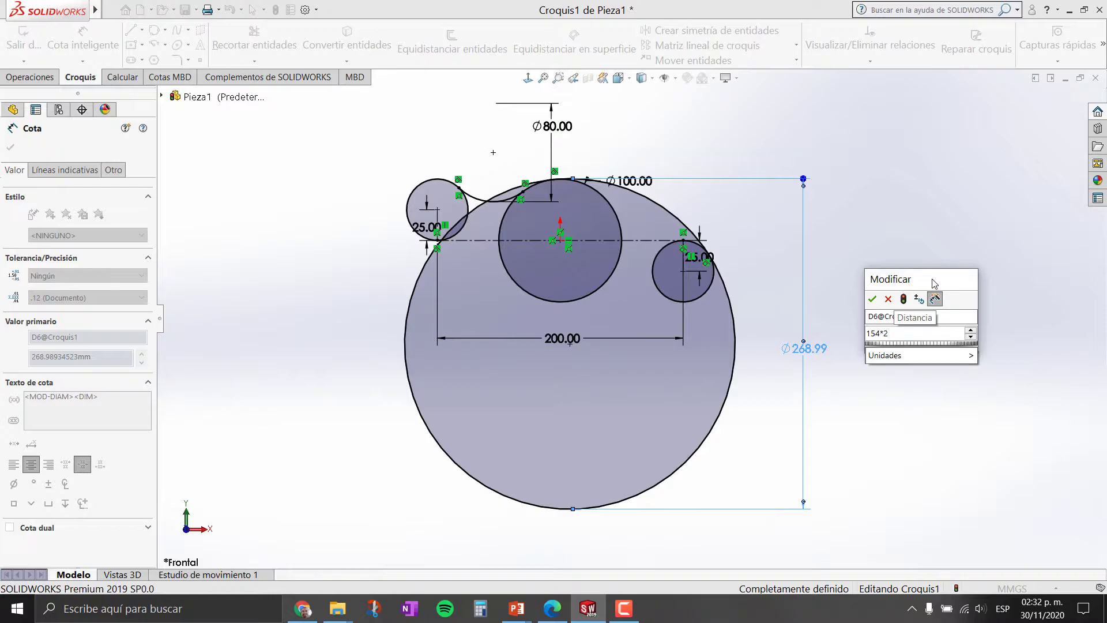
key(Return)
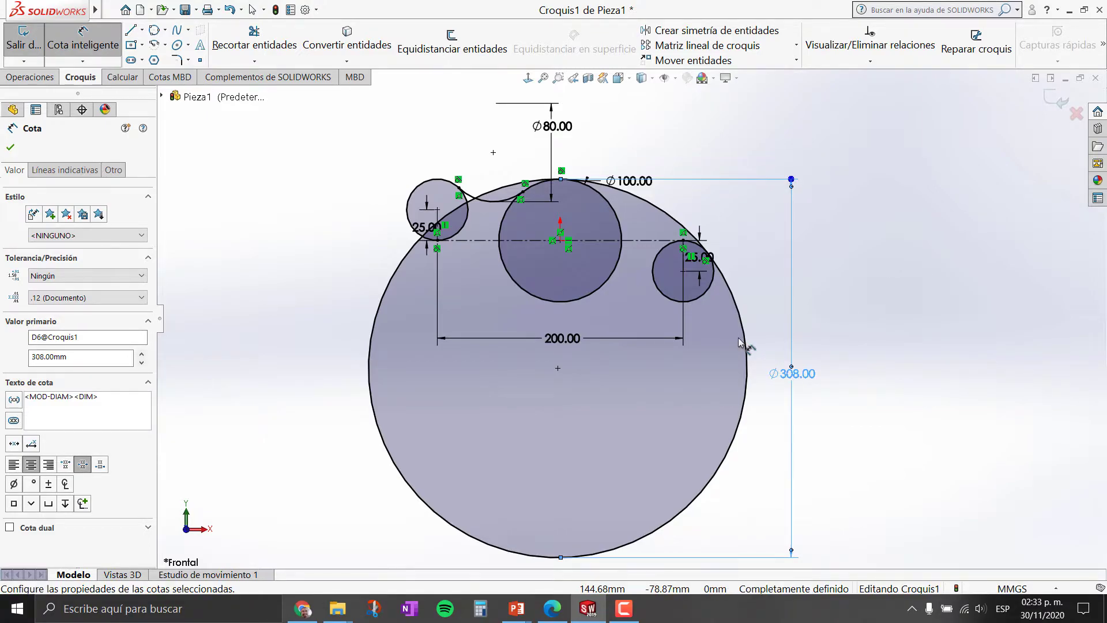
Trim the Ø308 circle down to its upper arc and remove the curve inside the left boss
click(241, 46)
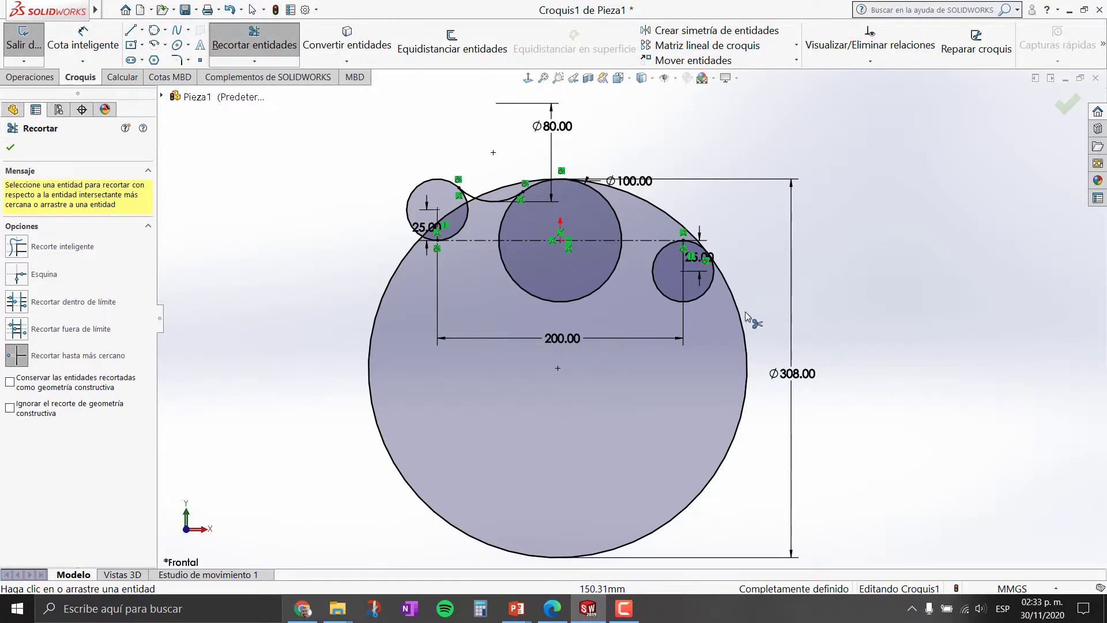
scroll(744, 314, down, 2)
click(722, 315)
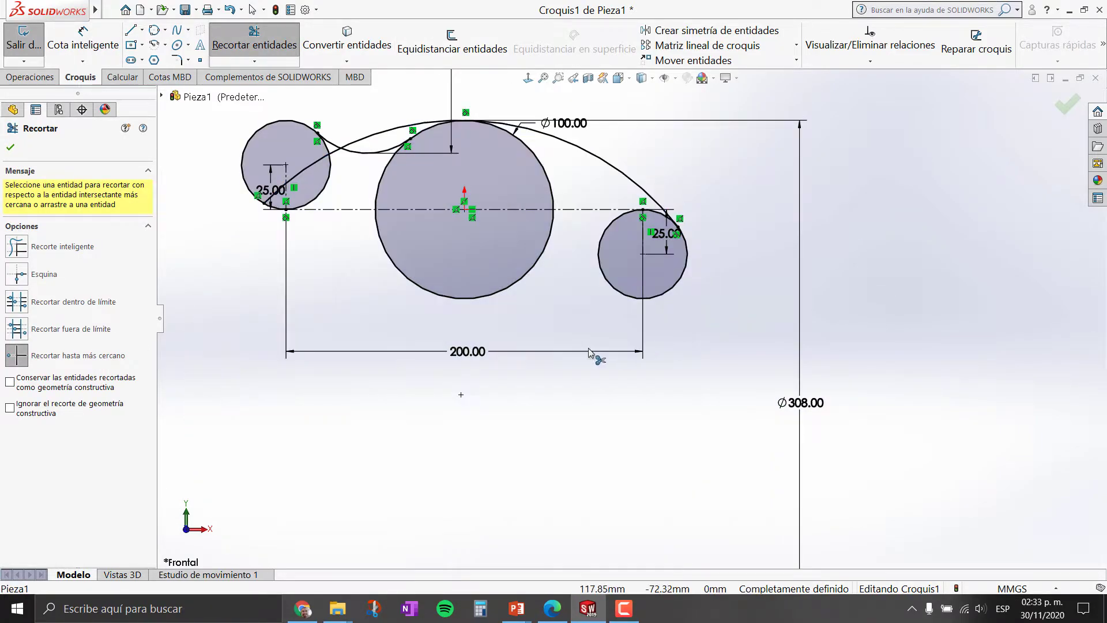
scroll(311, 243, down, 3)
click(271, 143)
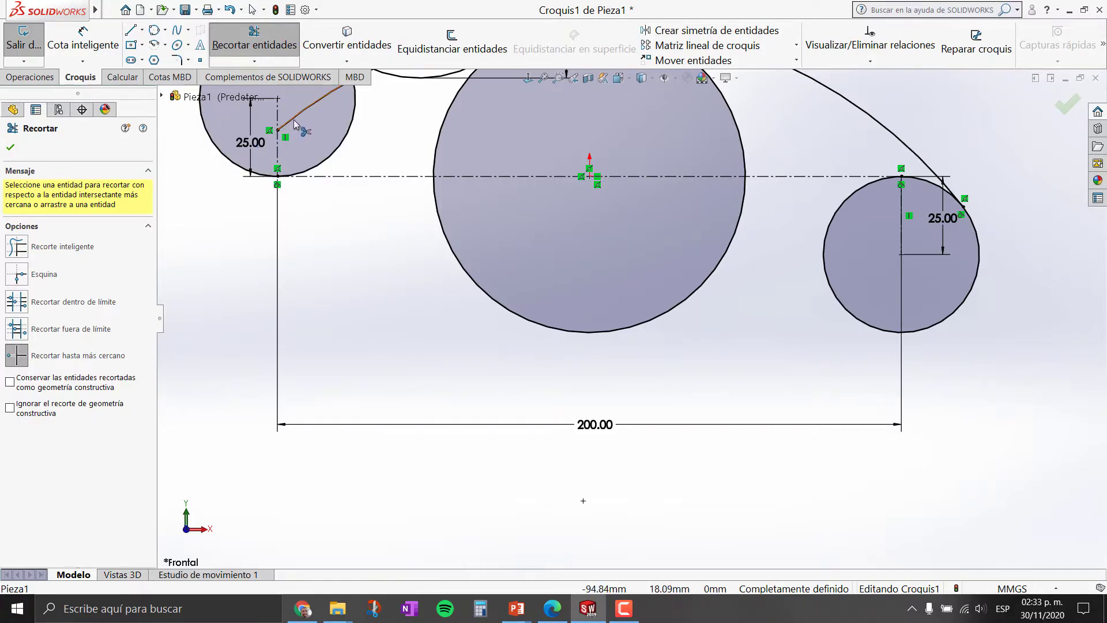
Trim the short leftover curve near the left boss and the crossing line
scroll(623, 305, up, 3)
scroll(470, 194, down, 2)
scroll(471, 194, down, 3)
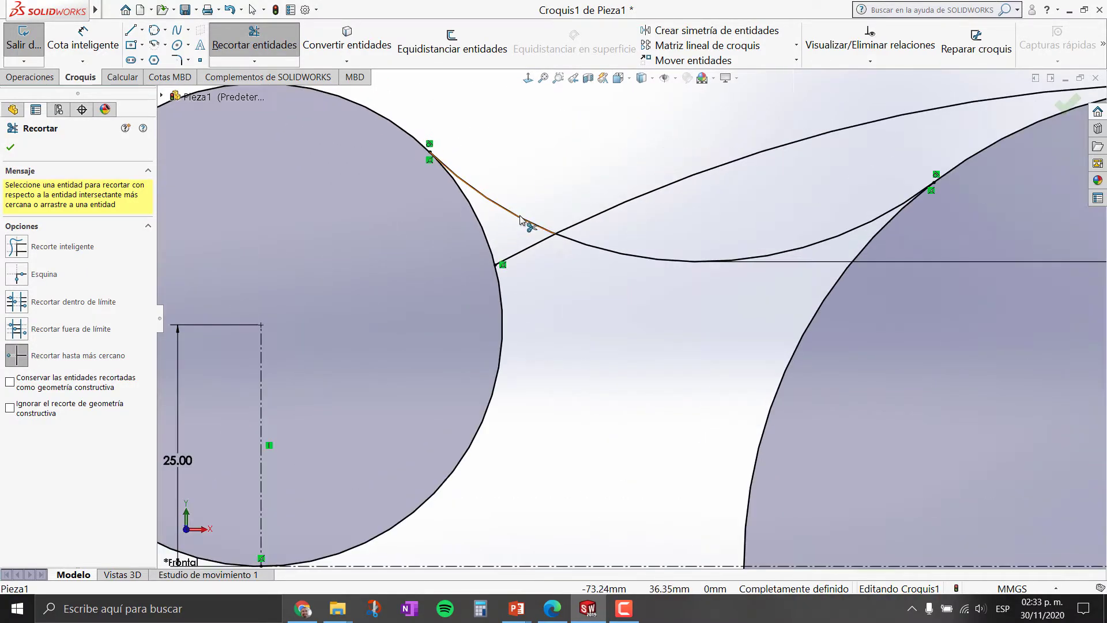
click(526, 228)
click(647, 192)
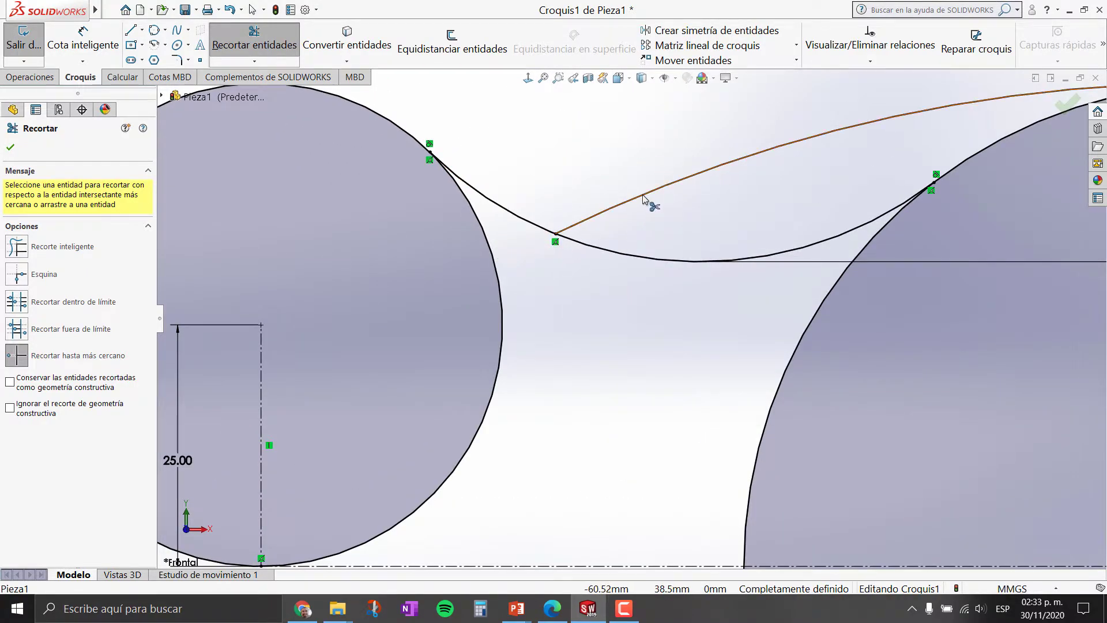
scroll(773, 215, up, 3)
scroll(803, 346, up, 2)
scroll(803, 346, down, 2)
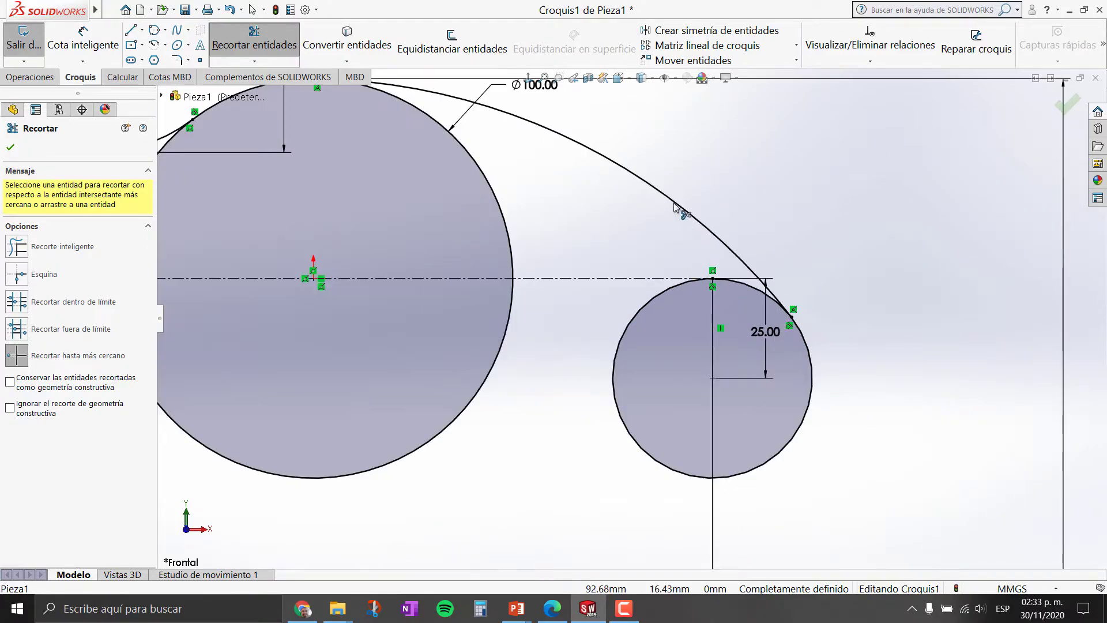
scroll(604, 190, up, 2)
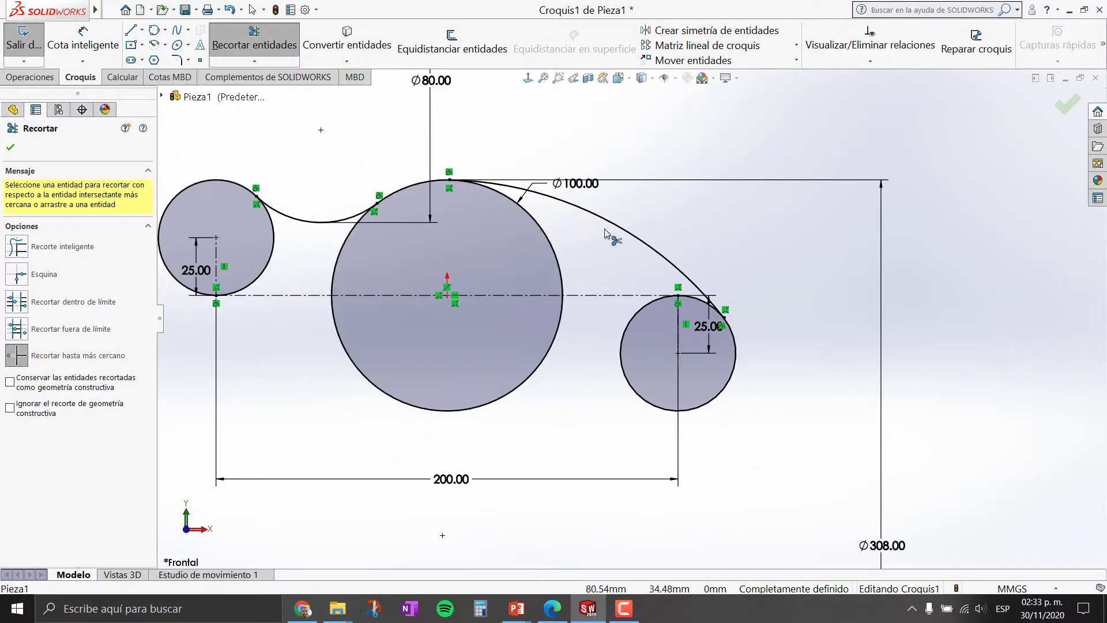
Trace the rocker arm's lower left outline toward the R154 arc in red ink
key(Escape)
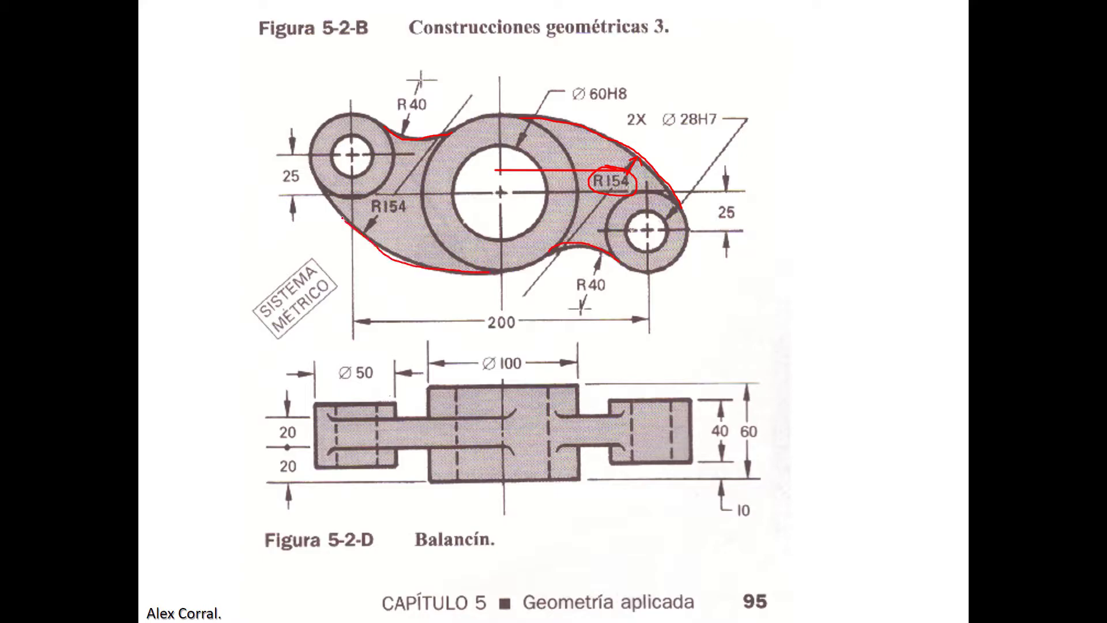
drag(342, 218, 316, 175)
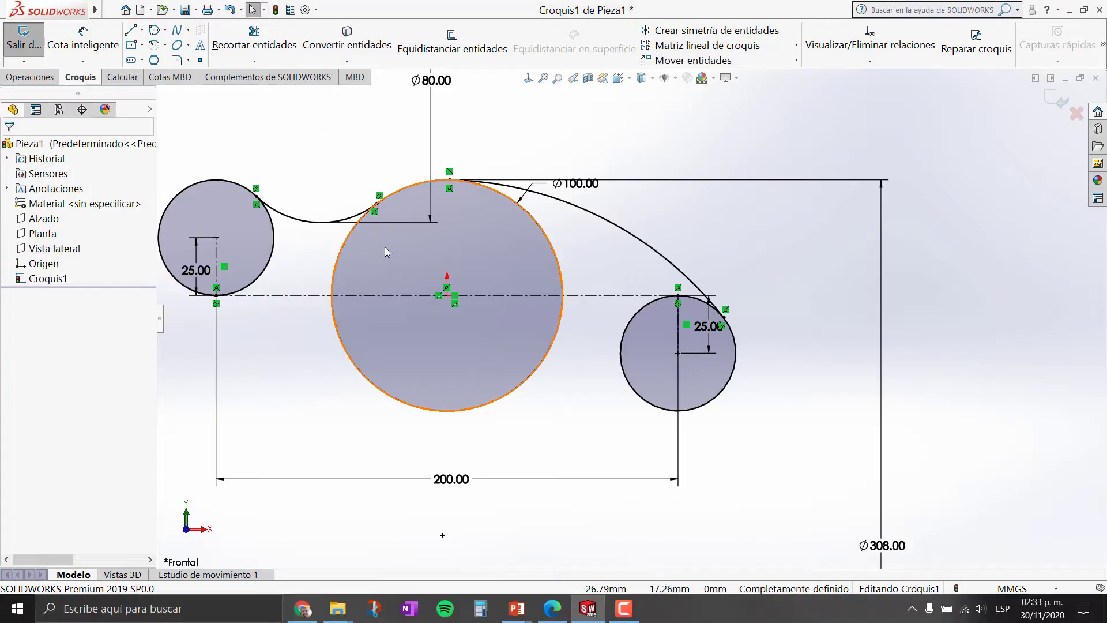
Draw a 3-point circle tangent to the right boss and the Ø100 hub circle
click(153, 30)
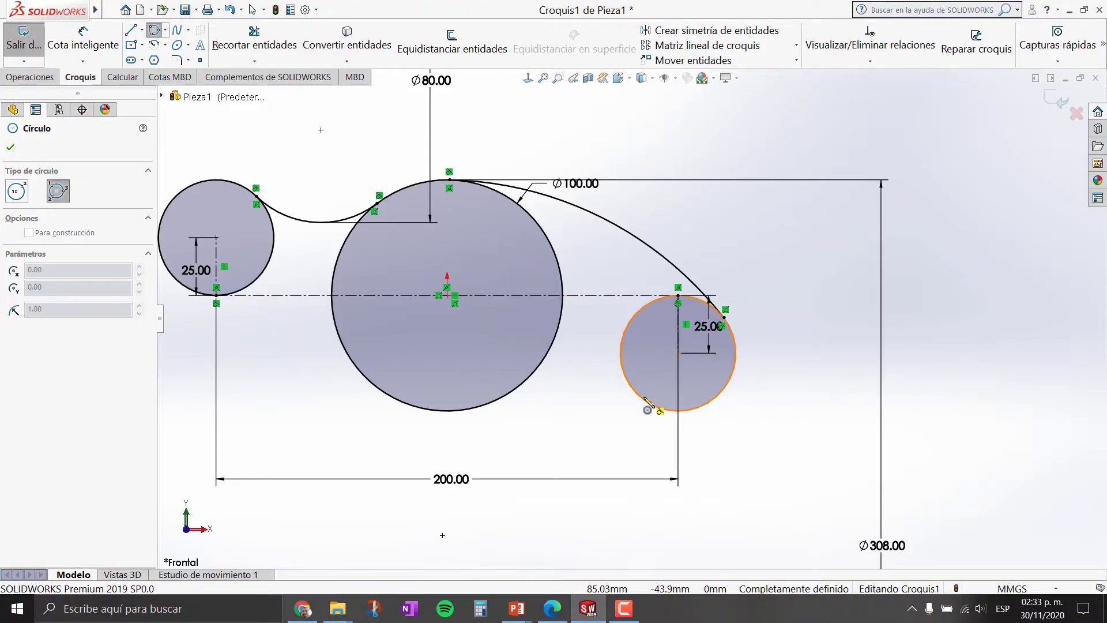
scroll(656, 408, down, 3)
click(657, 404)
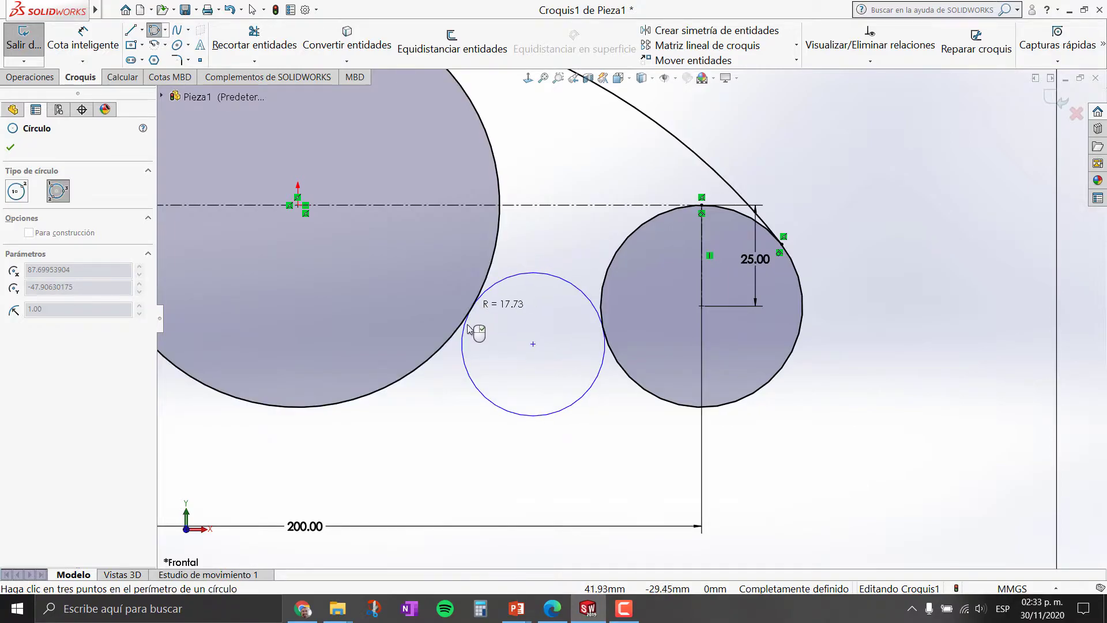
click(465, 333)
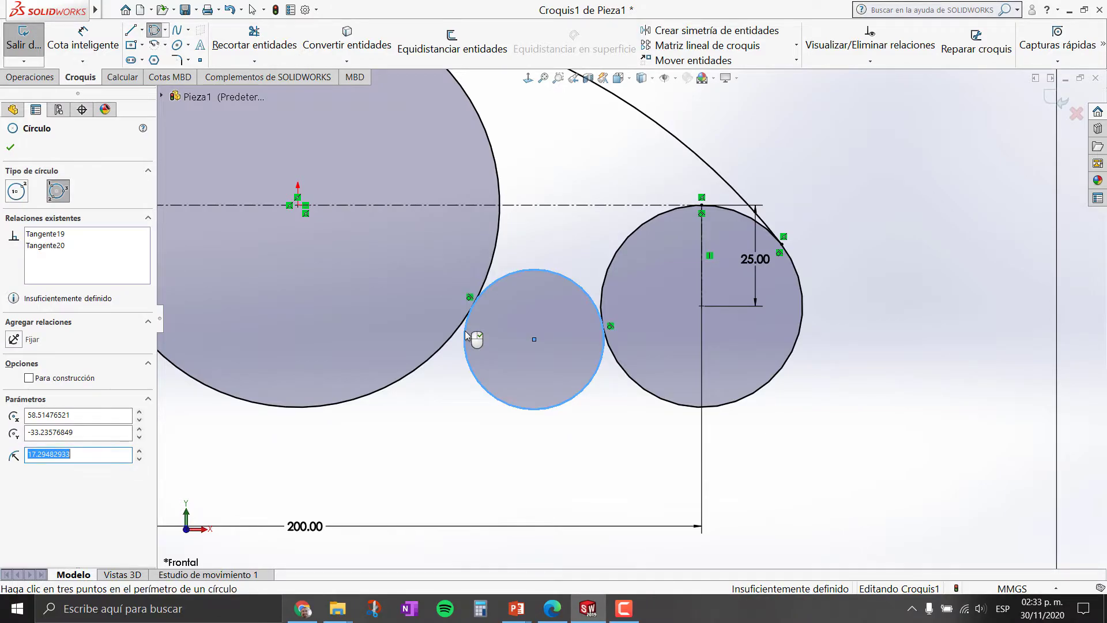
scroll(631, 331, up, 3)
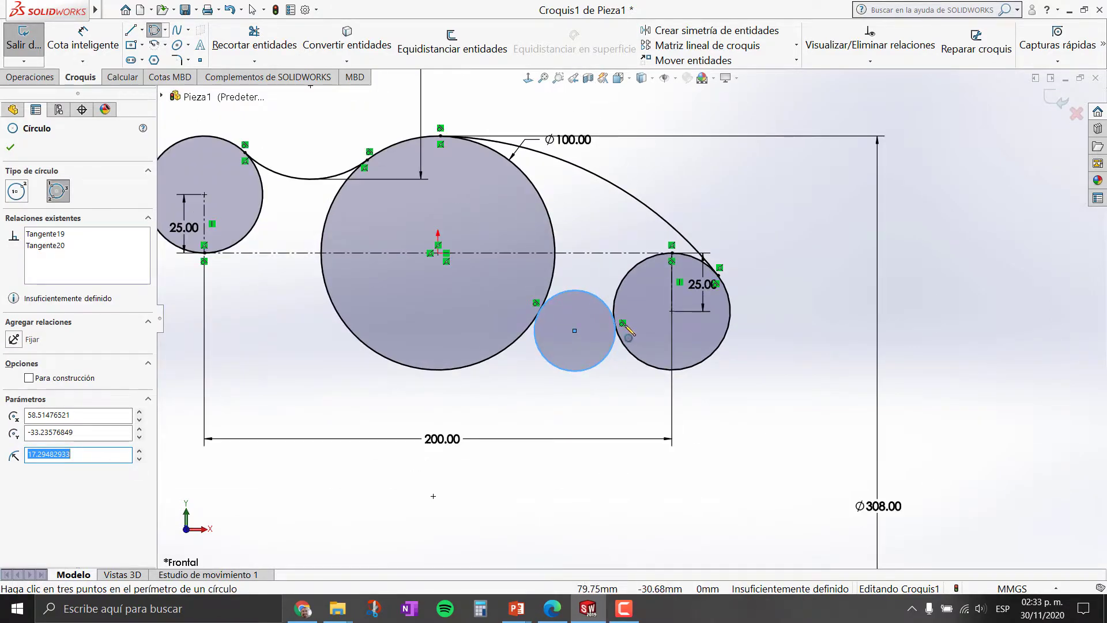
scroll(626, 333, down, 3)
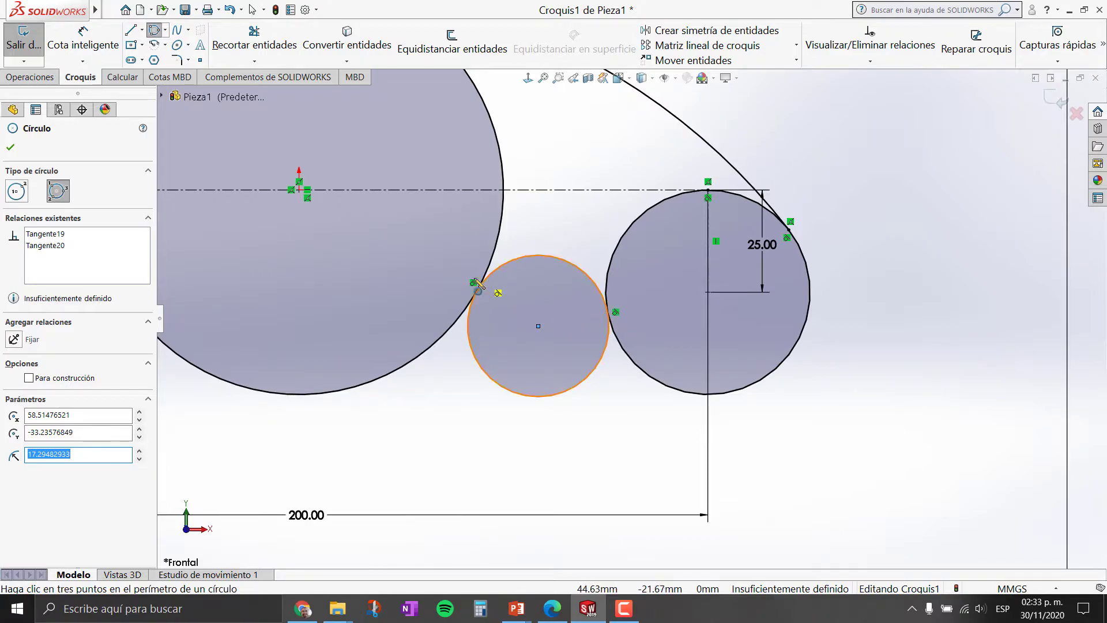
Dimension the new tangent circle's diameter as 40*2 (Ø80)
click(79, 46)
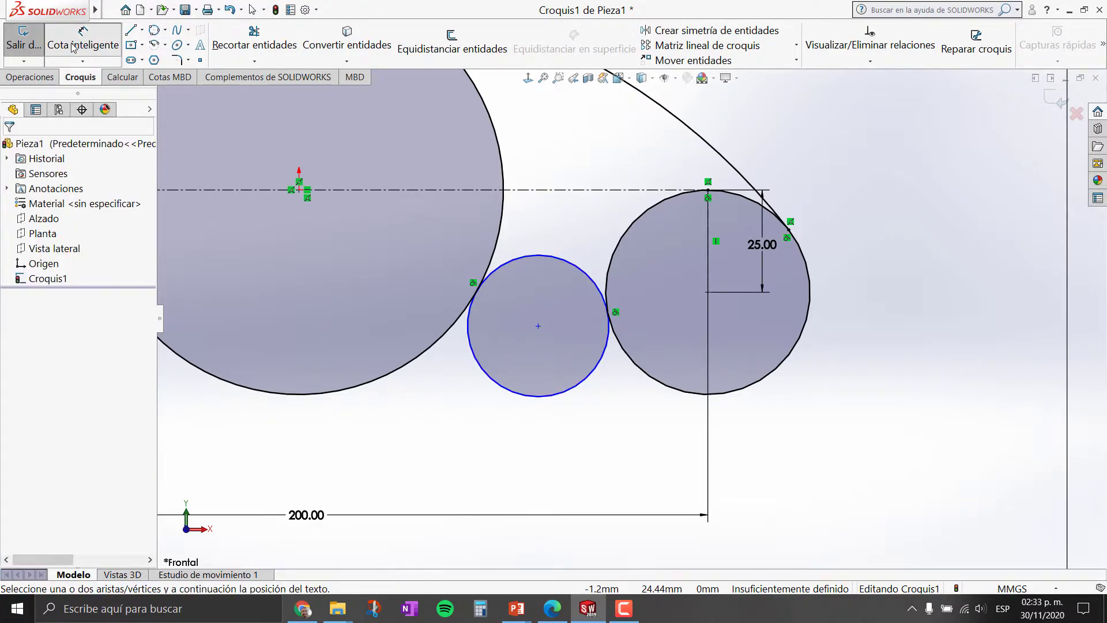
click(535, 398)
click(539, 450)
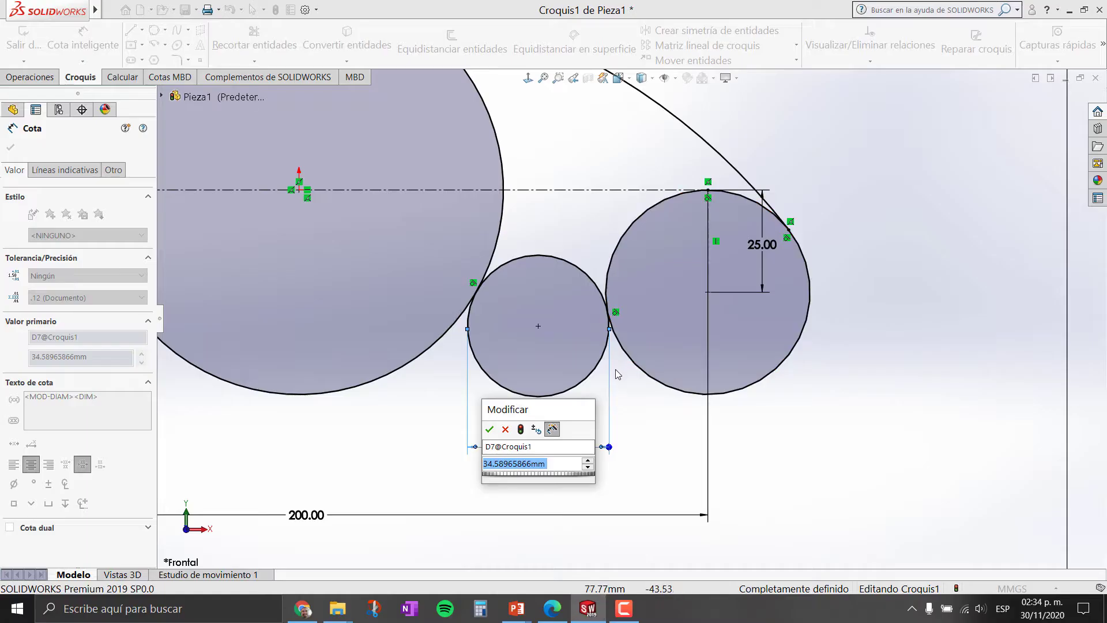
text(4)
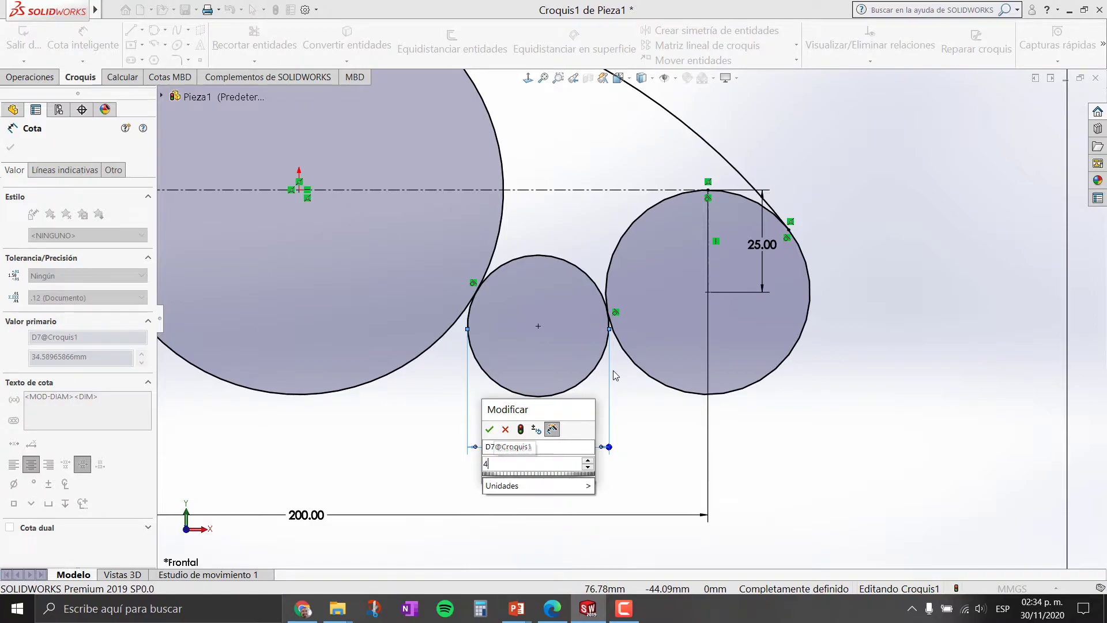
text(0*2)
key(Return)
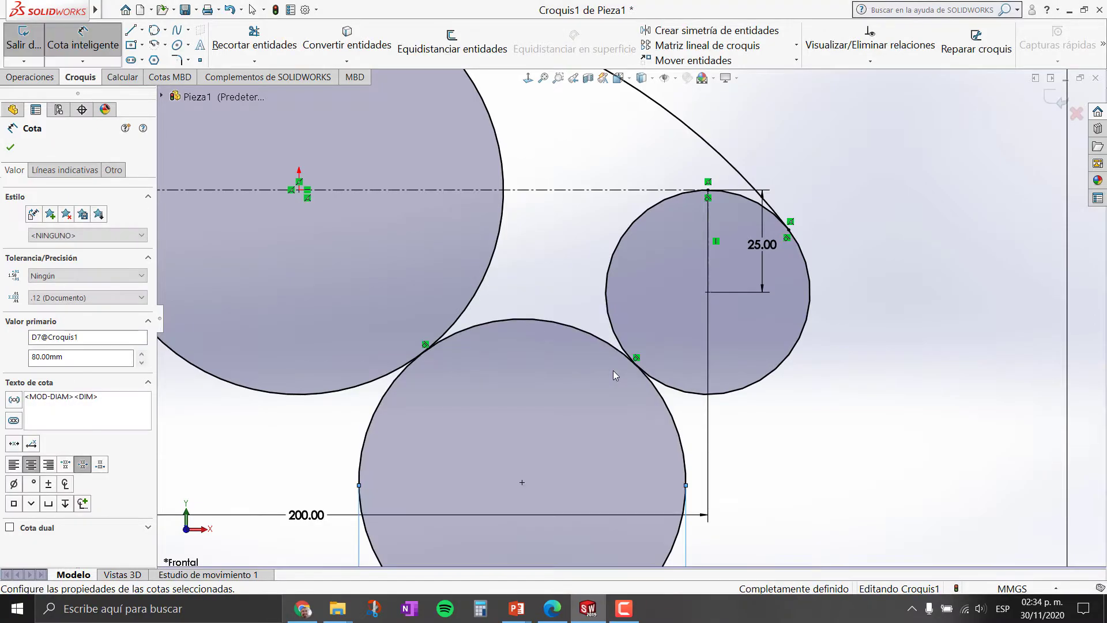
Trim the lower part of the Ø80 circle, leaving the concave blend arc
scroll(634, 404, up, 2)
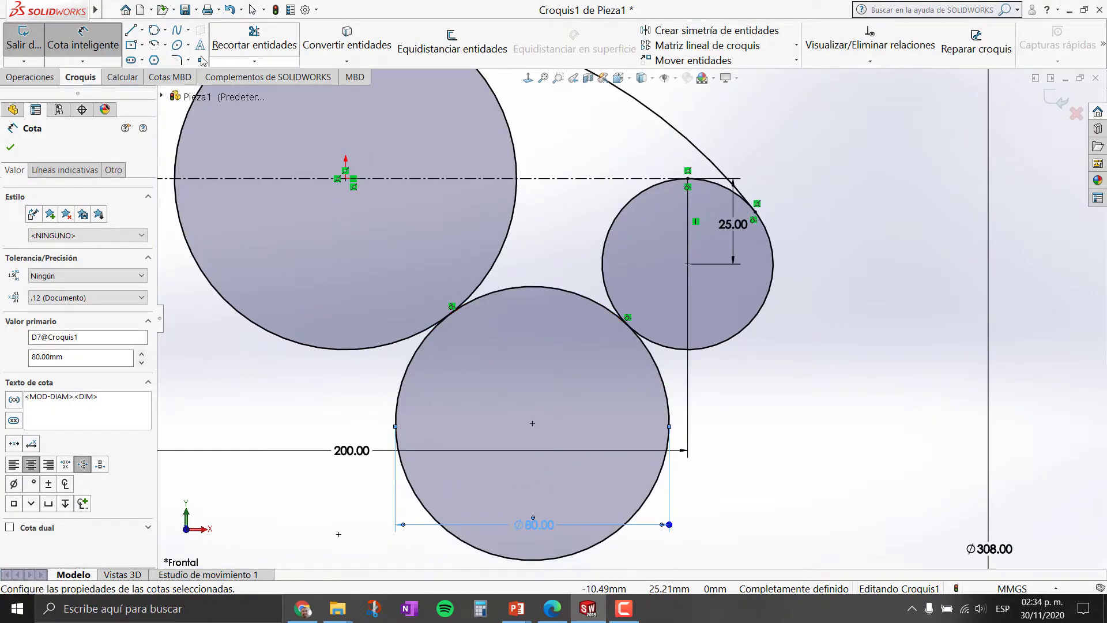
click(254, 45)
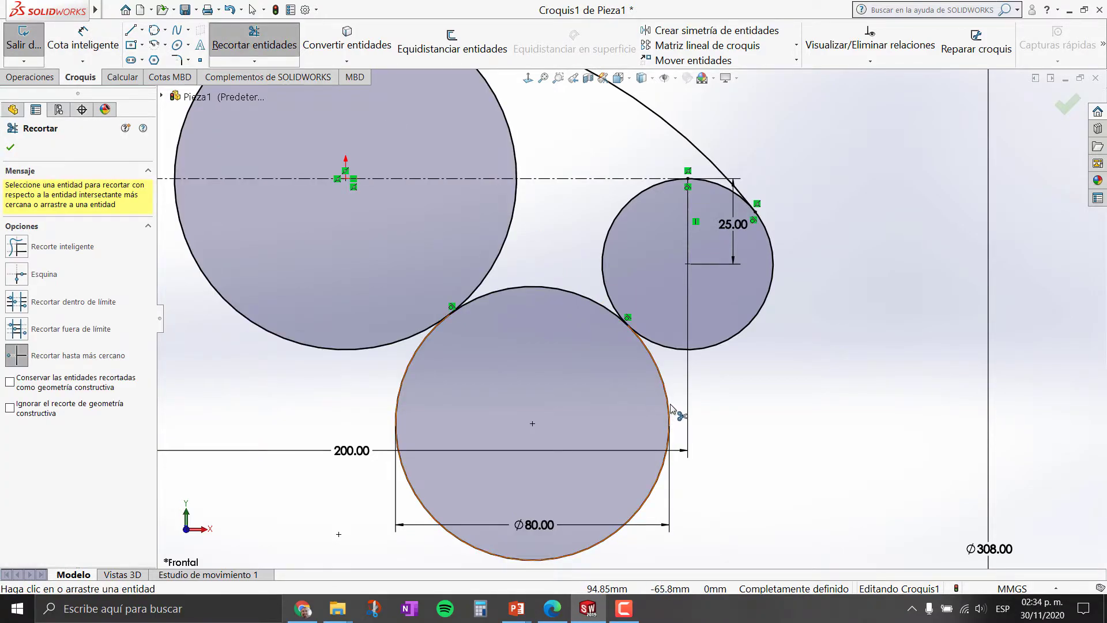
click(670, 409)
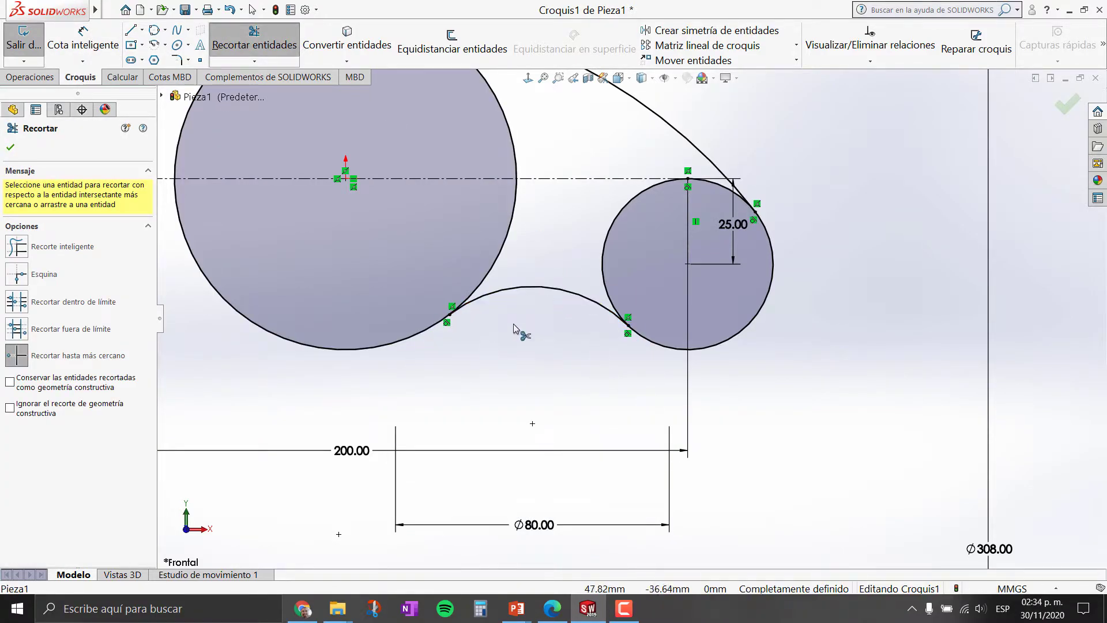
scroll(535, 388, up, 4)
scroll(527, 264, down, 2)
key(Escape)
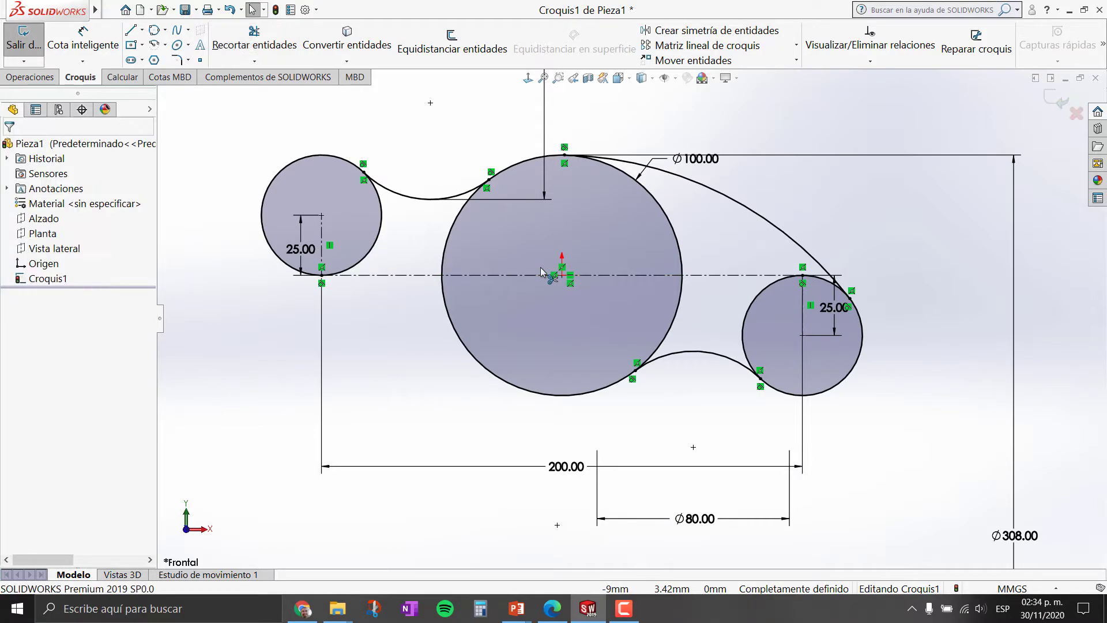
Begin a circle between the left end and central circles, then cancel it
click(152, 32)
click(262, 225)
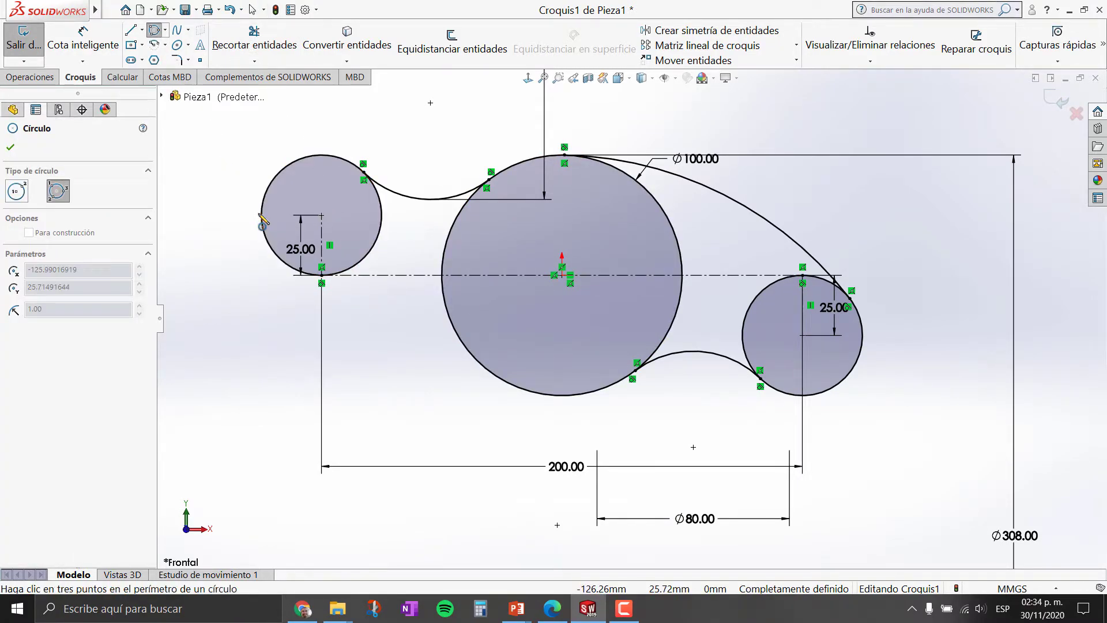
click(442, 284)
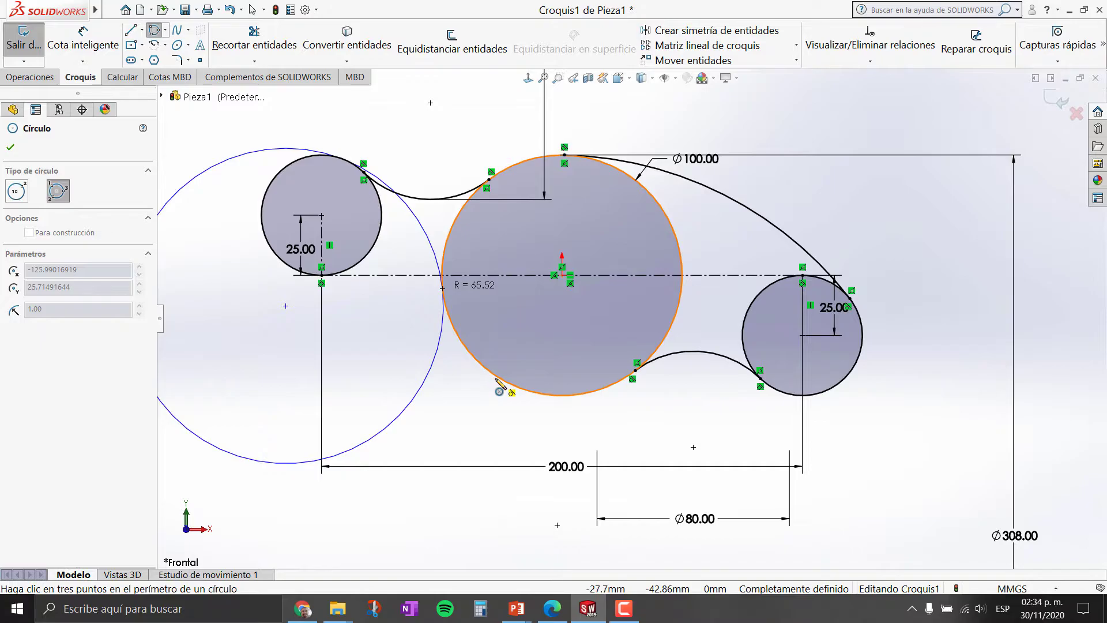
key(Escape)
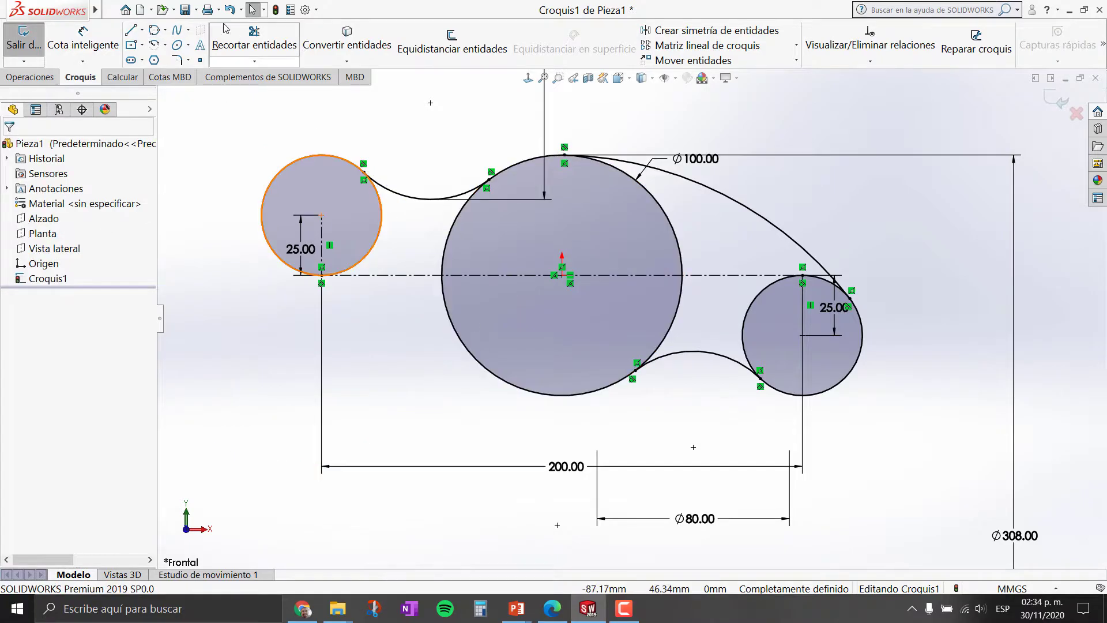
Draw a large perimeter circle tangent to both end boss circles
click(154, 32)
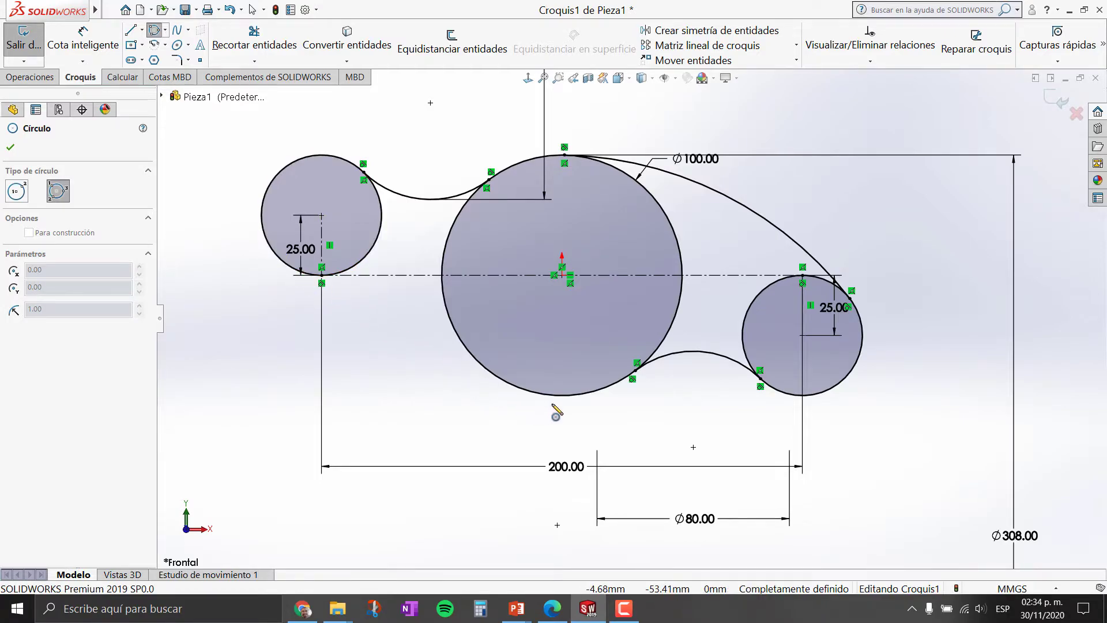
click(682, 276)
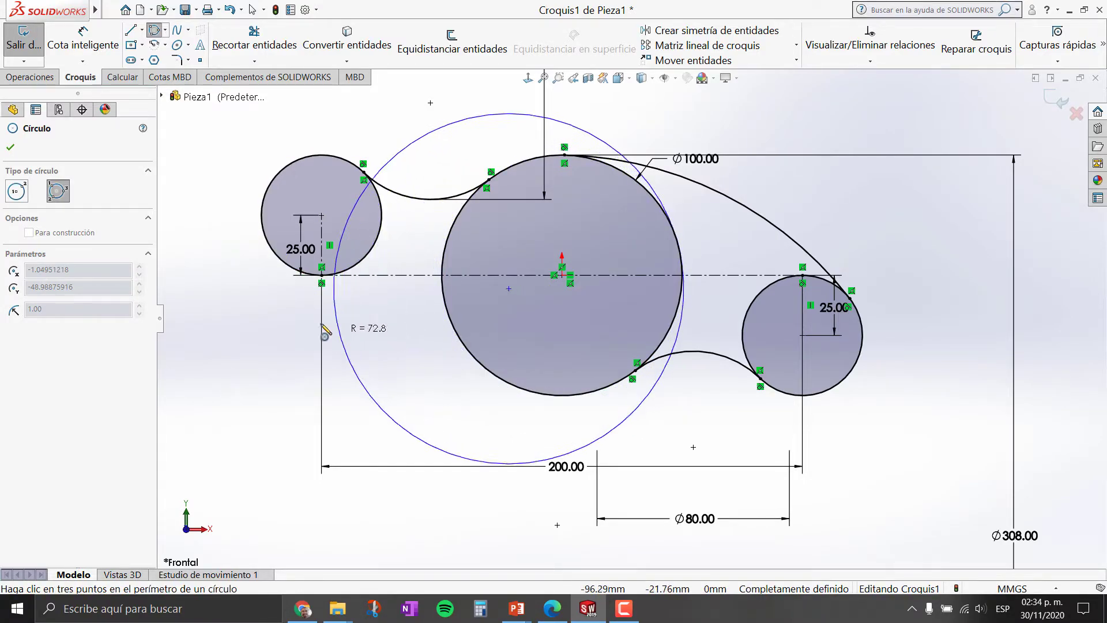
click(281, 279)
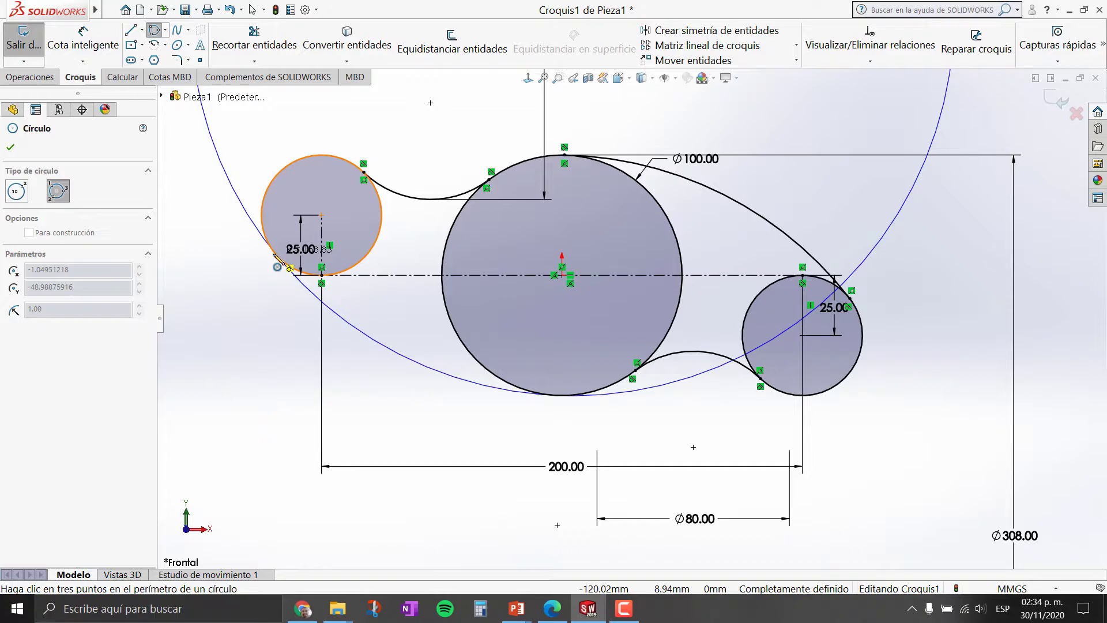
click(275, 254)
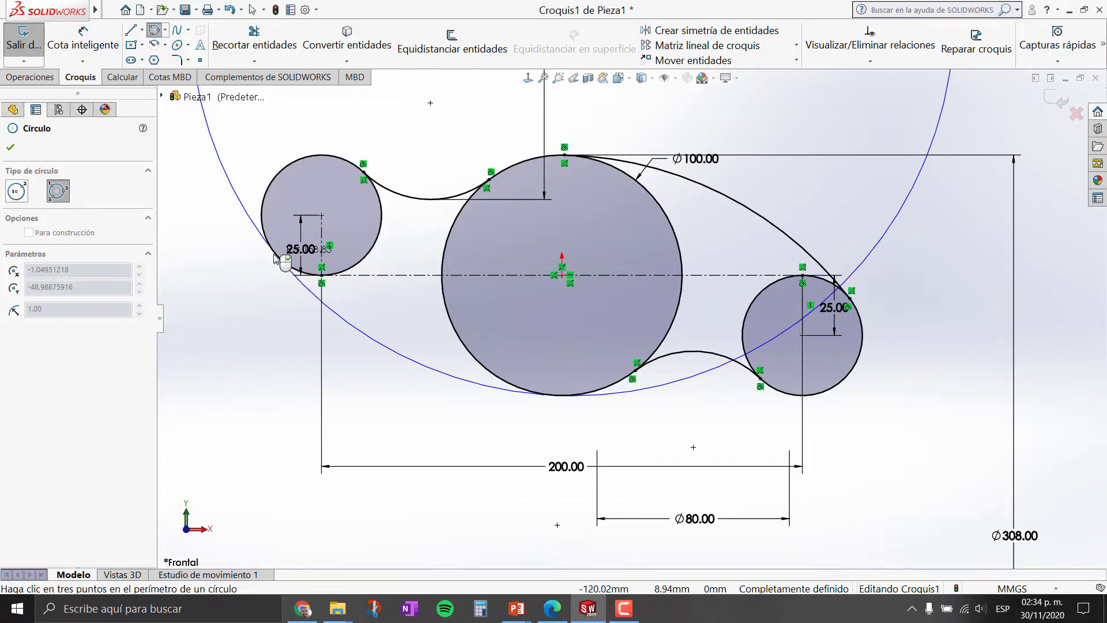
click(275, 258)
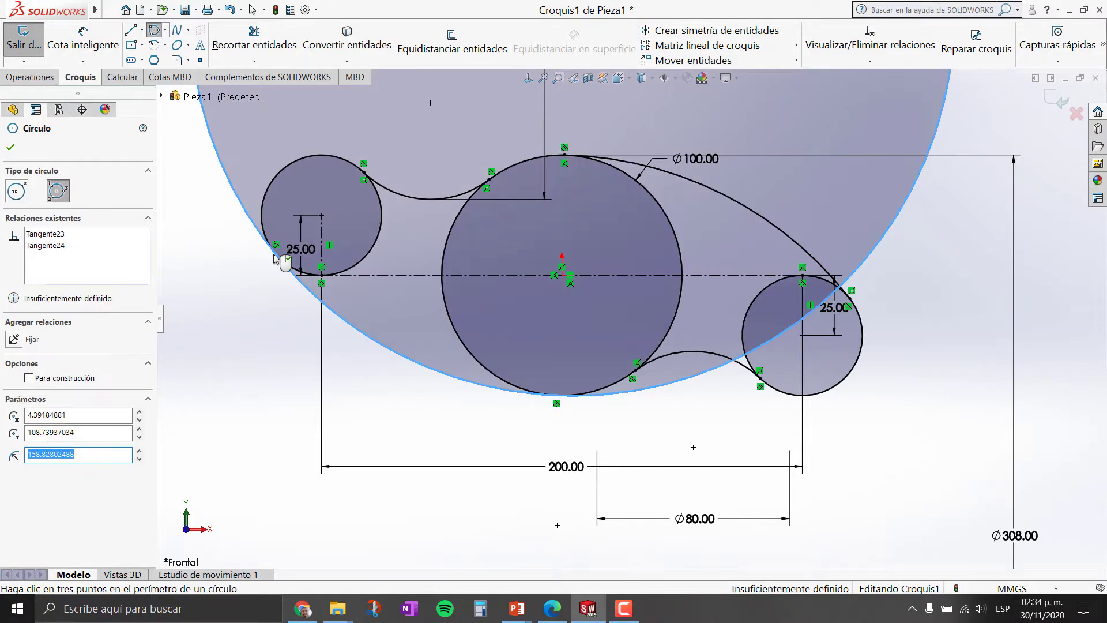
scroll(631, 318, up, 5)
scroll(706, 205, up, 5)
key(d)
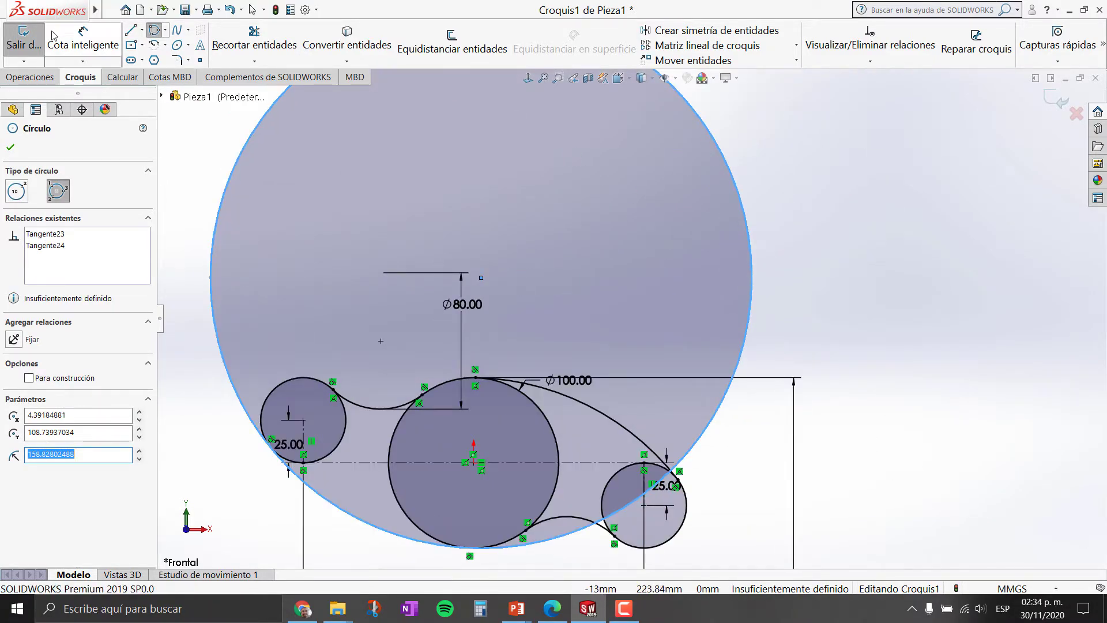
Dimension the large tangent circle's diameter as 154*2, changing Ø317.66 to Ø308
click(749, 216)
click(861, 227)
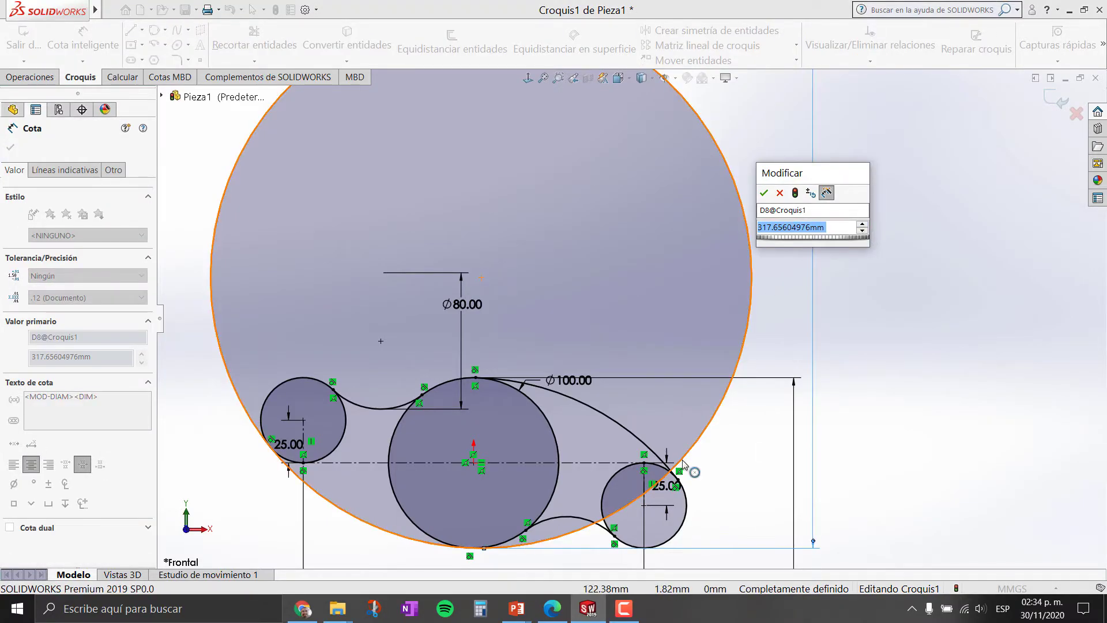
scroll(669, 450, up, 3)
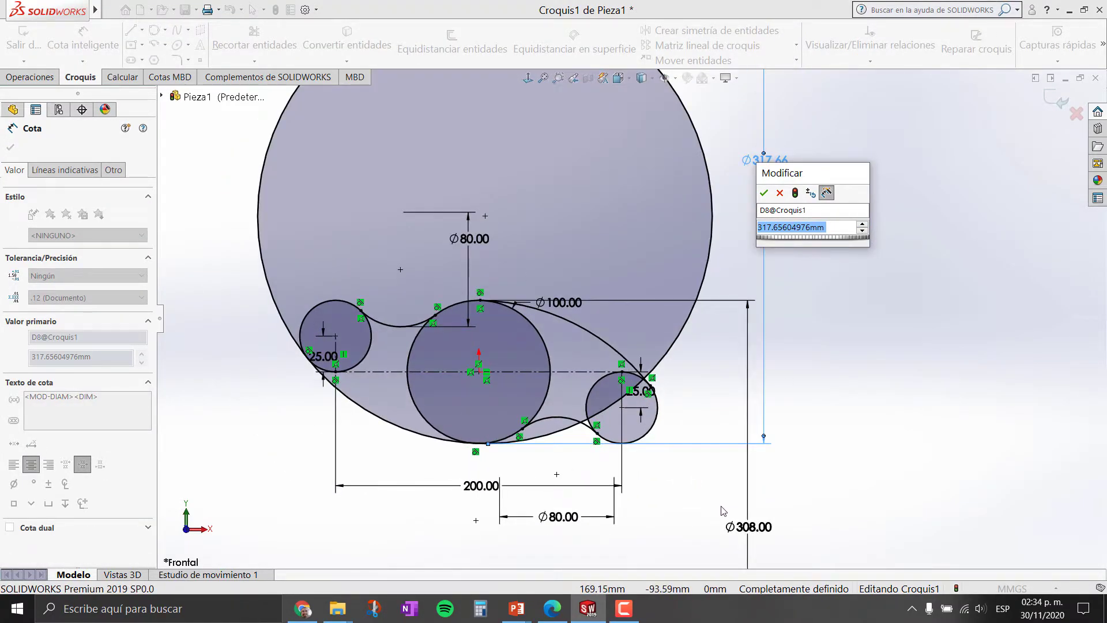
scroll(724, 516, up, 3)
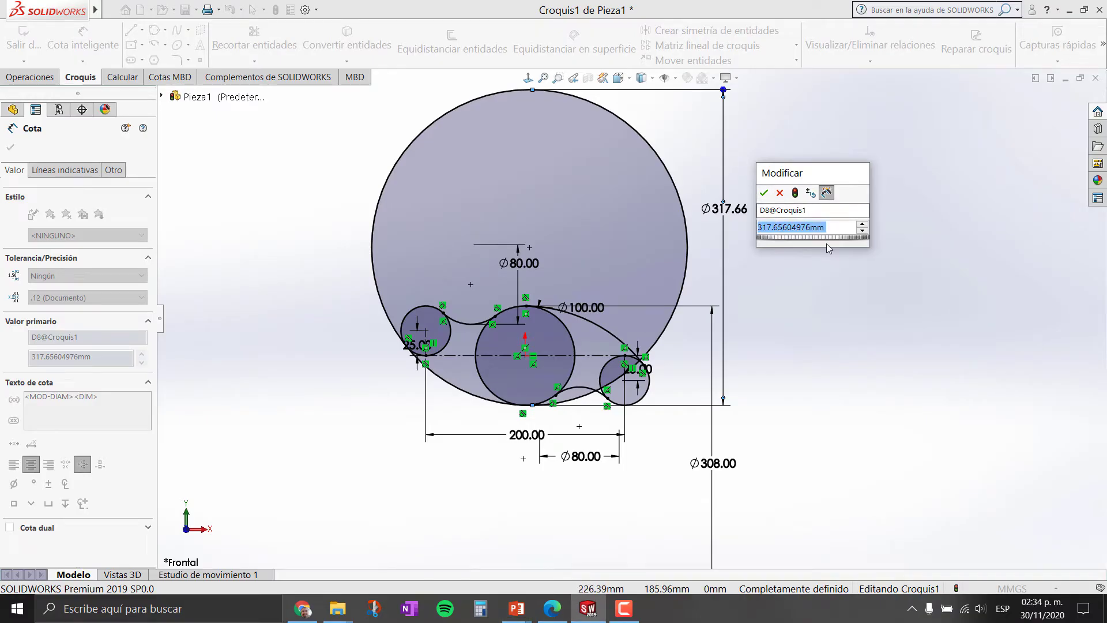
text(154)
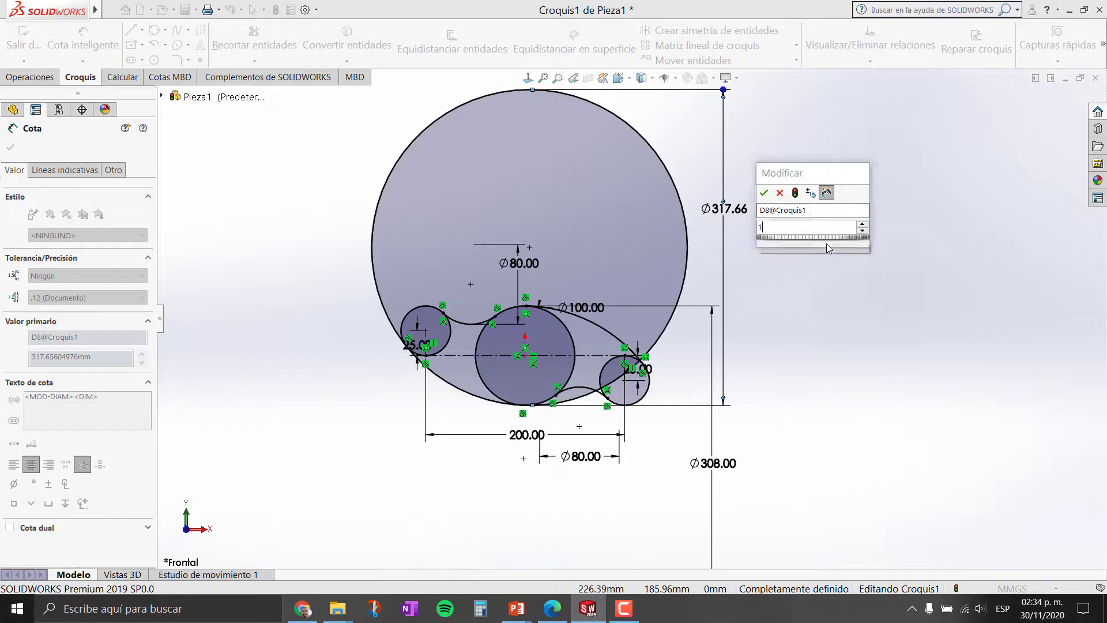
text(*2)
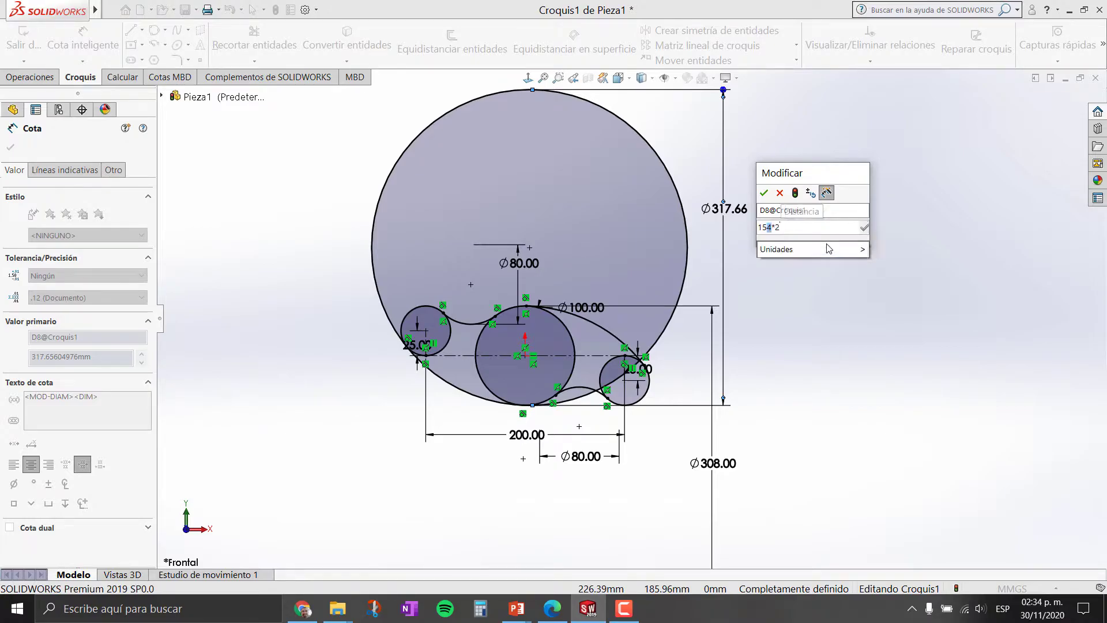
key(Return)
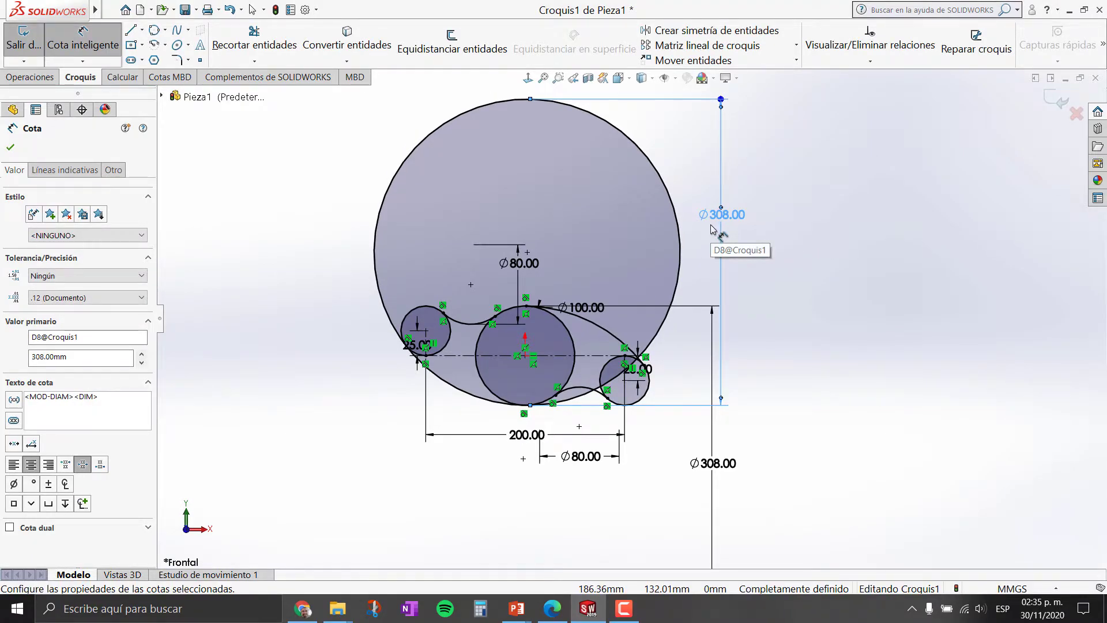
Trim away the outer portion of the Ø308 circle
click(249, 49)
click(428, 139)
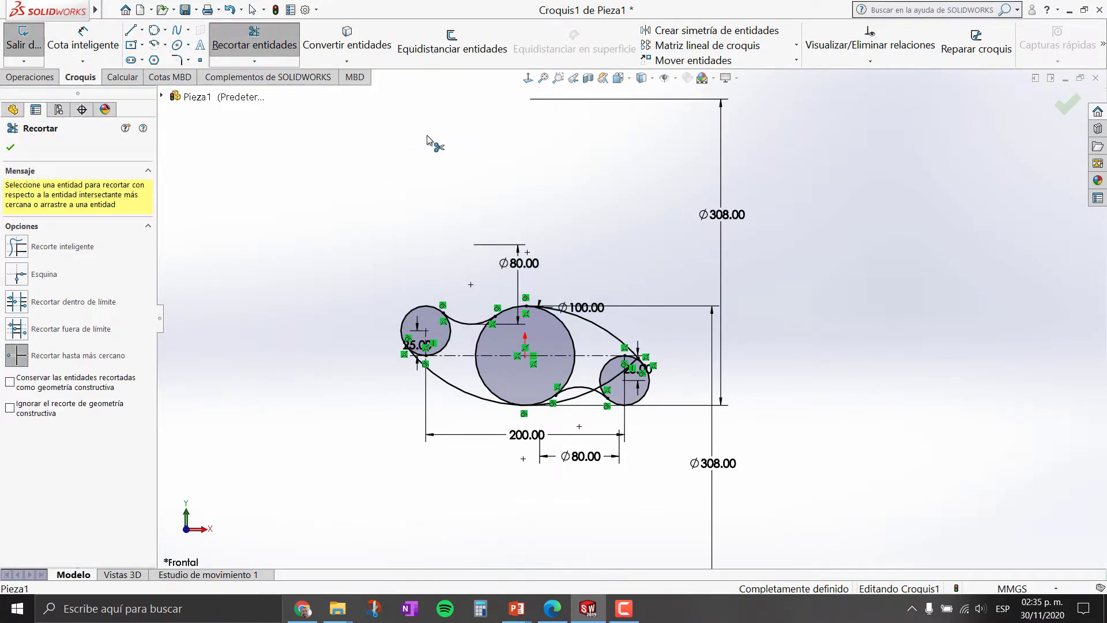
scroll(612, 358, down, 3)
scroll(509, 334, down, 2)
scroll(544, 315, down, 2)
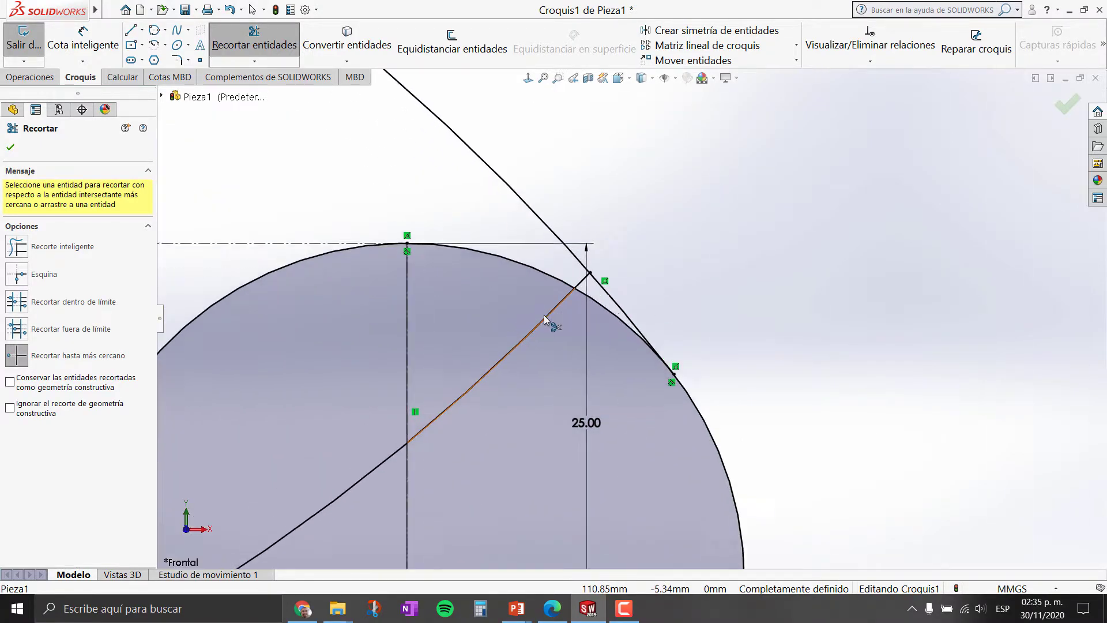
scroll(544, 315, down, 1)
Trim the stray diagonal line pieces past and inside the small circle
click(592, 277)
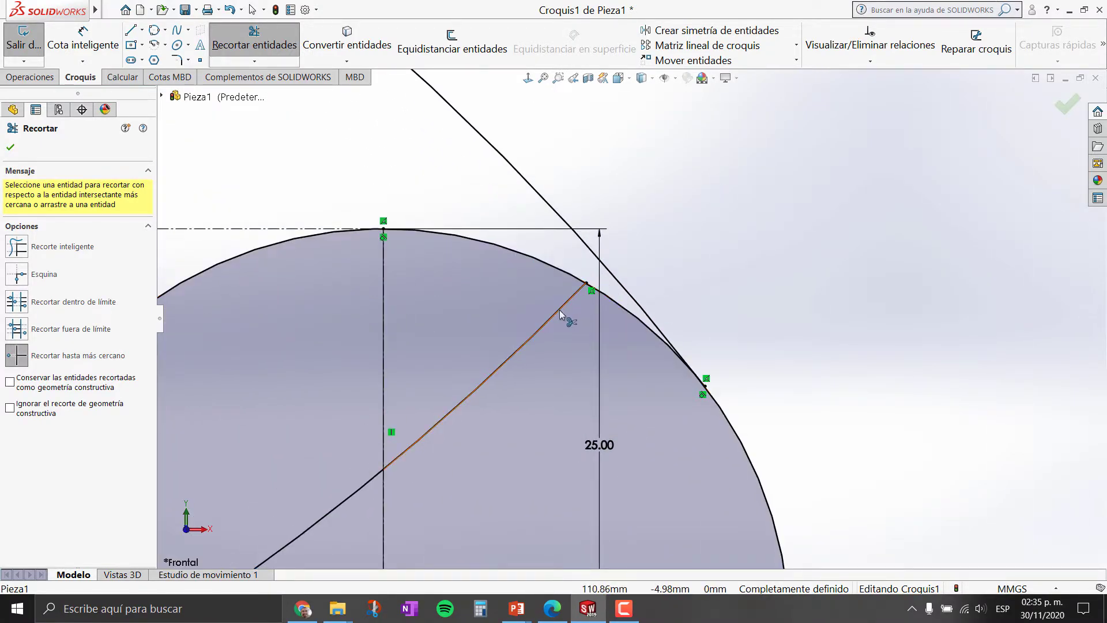
click(560, 311)
scroll(494, 366, up, 3)
click(459, 429)
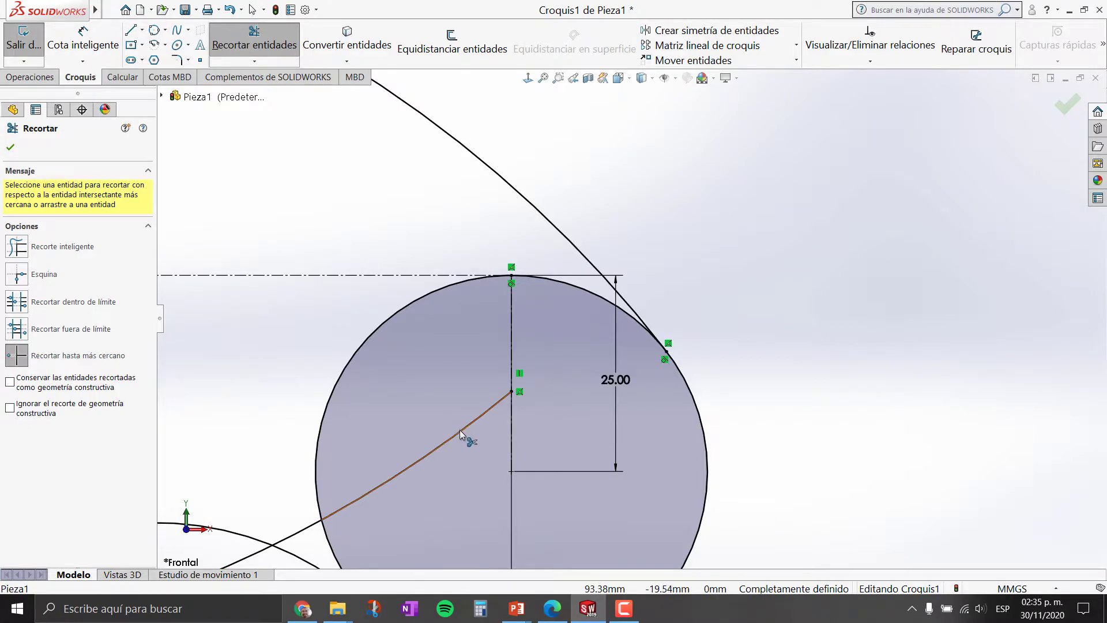
scroll(396, 457, up, 4)
scroll(473, 421, down, 4)
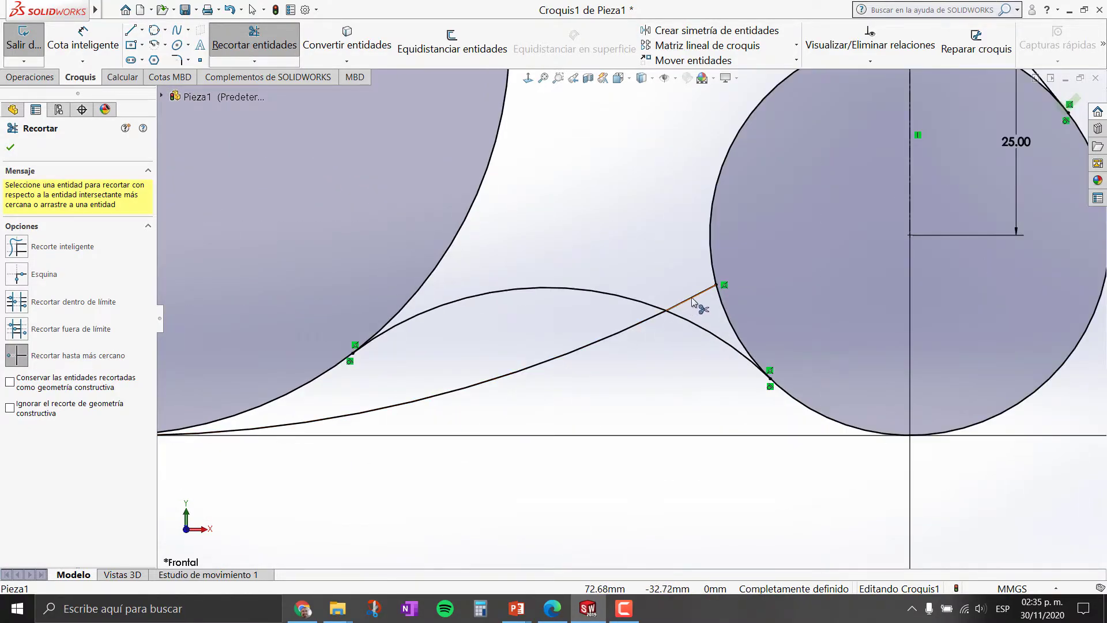
Trim both pieces of the crossing curve, leaving the R154 arc joining the bosses
click(692, 302)
click(496, 373)
scroll(394, 379, up, 3)
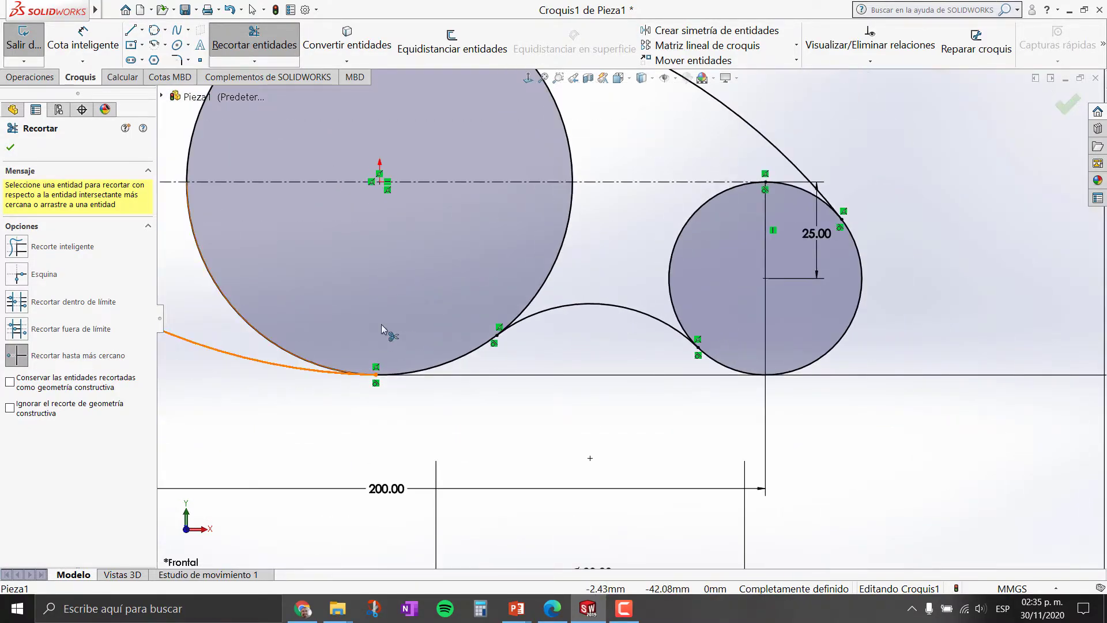
scroll(388, 329, up, 2)
scroll(434, 277, down, 2)
scroll(433, 277, down, 3)
scroll(628, 377, up, 5)
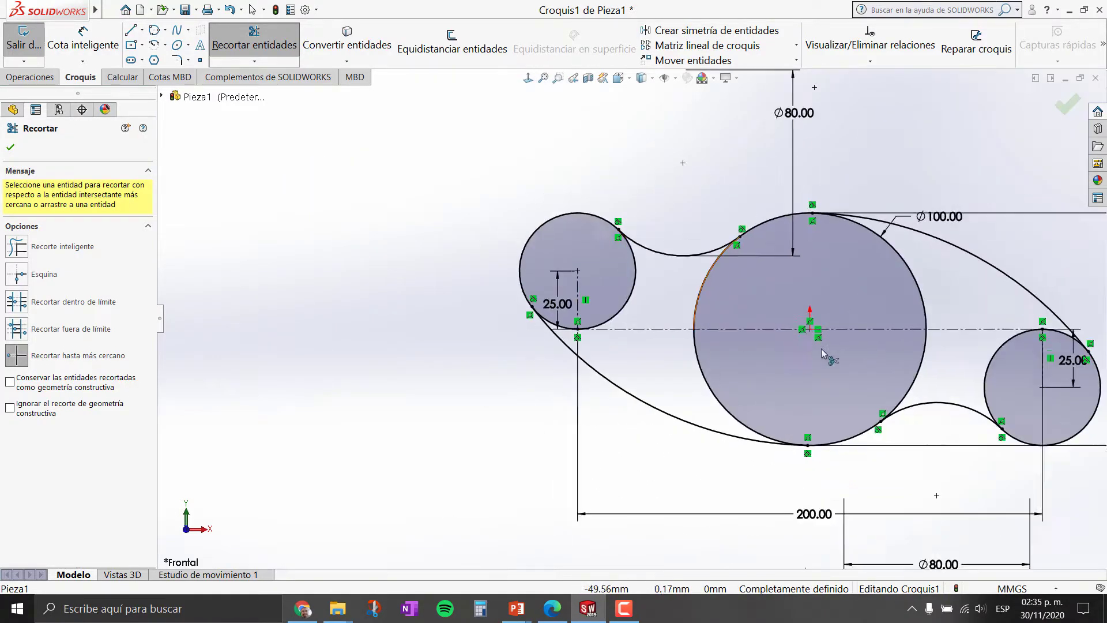
scroll(604, 357, up, 3)
scroll(796, 351, down, 3)
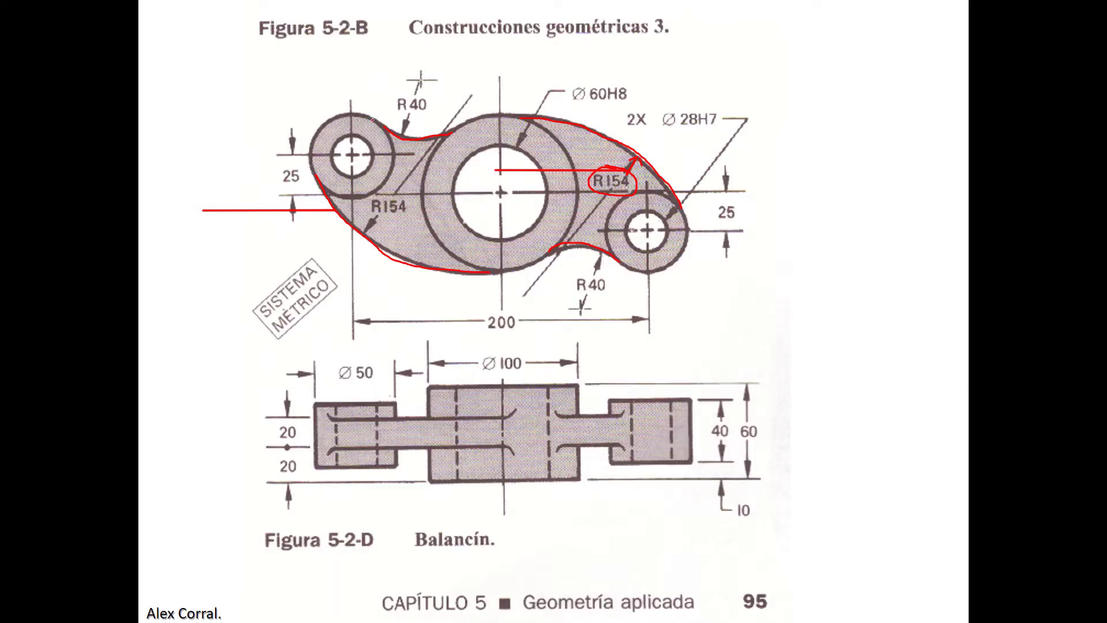
Erase all red ink from the rocker-arm reference slide
key(alt+Tab)
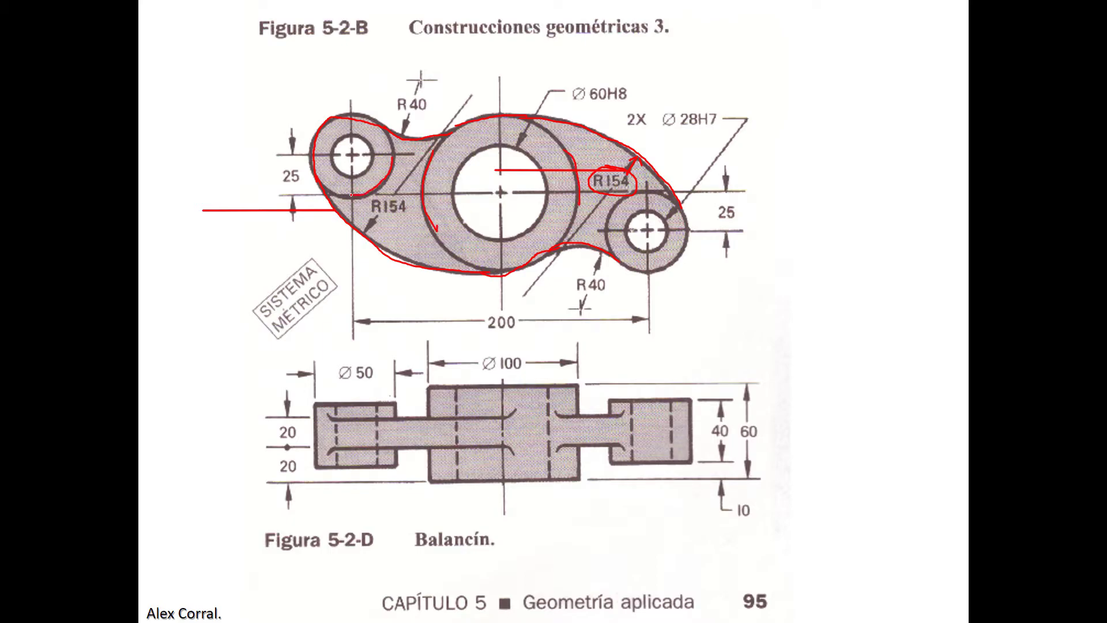
click(232, 609)
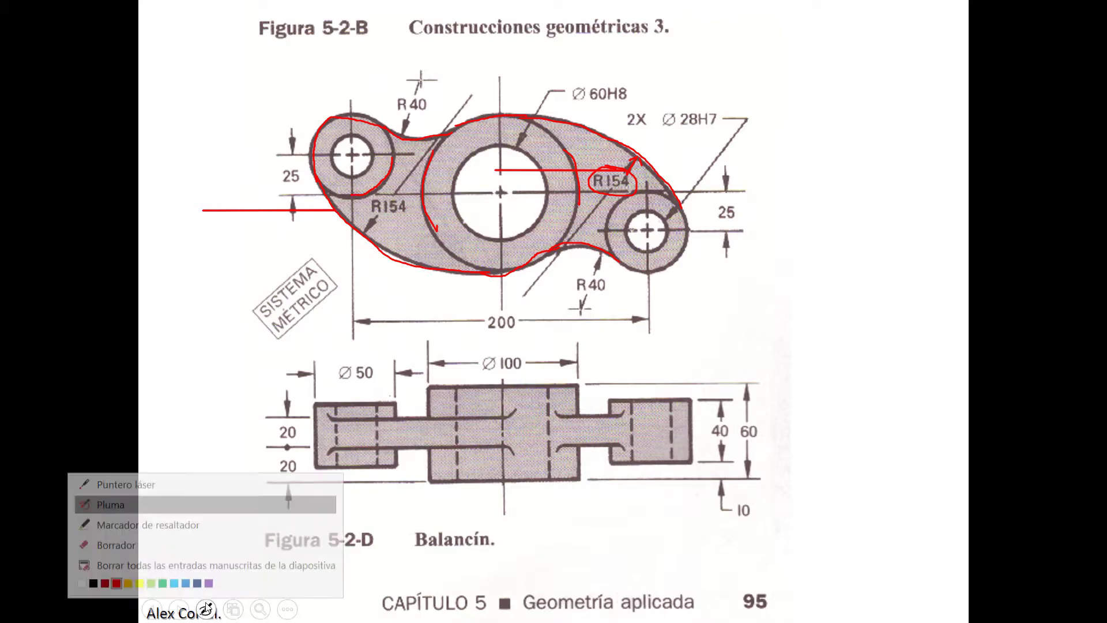
click(173, 563)
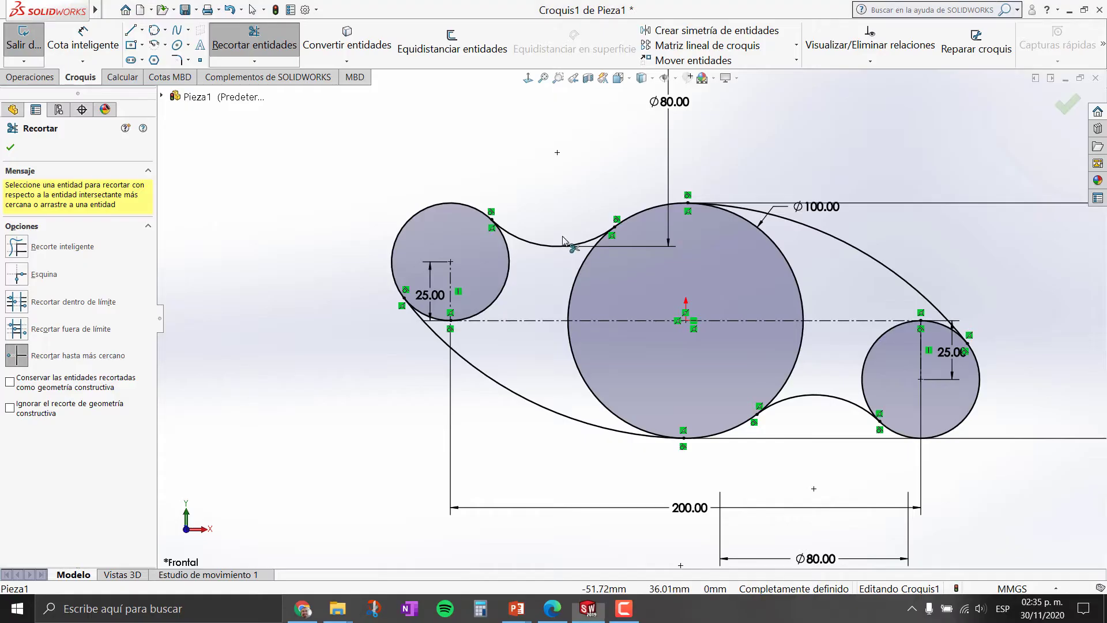
Trim the inner arcs of the left, central and right circles to close the profile
click(484, 303)
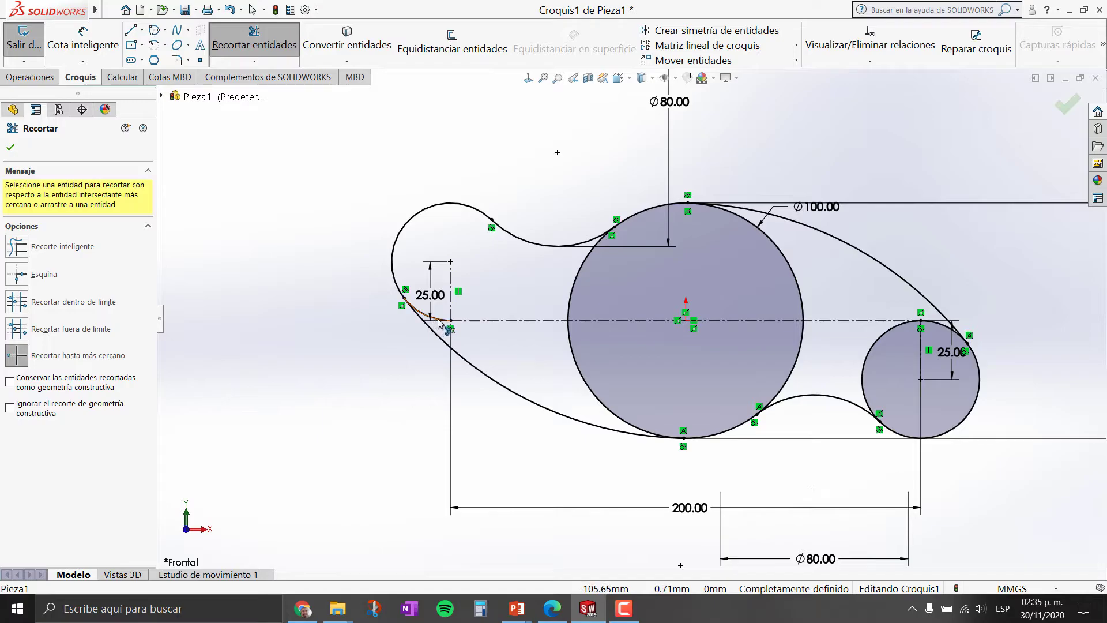
click(419, 314)
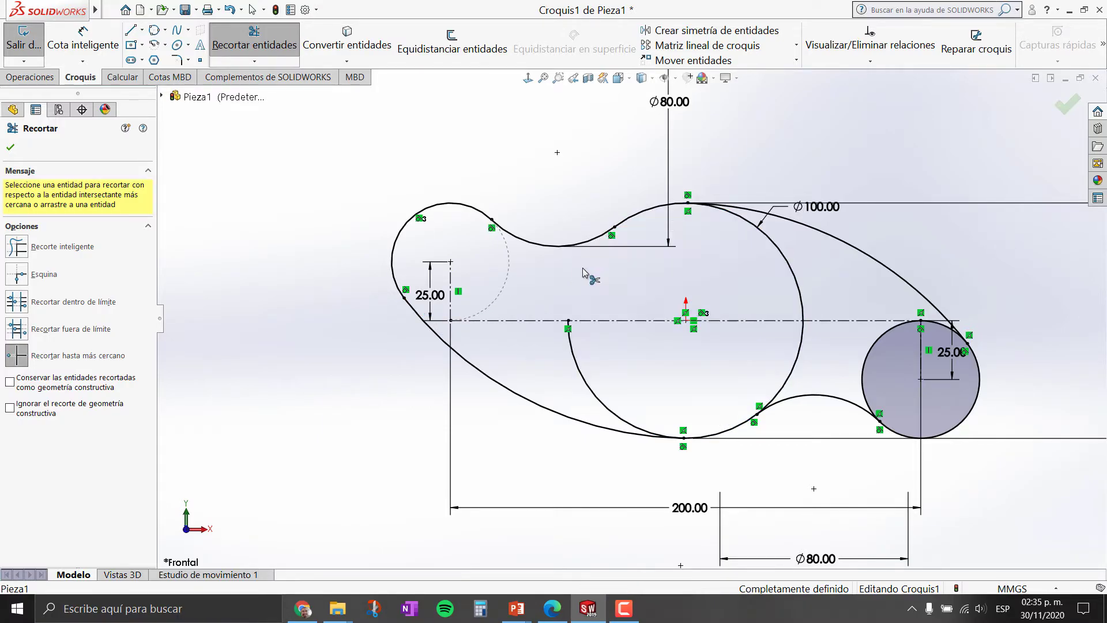
click(569, 338)
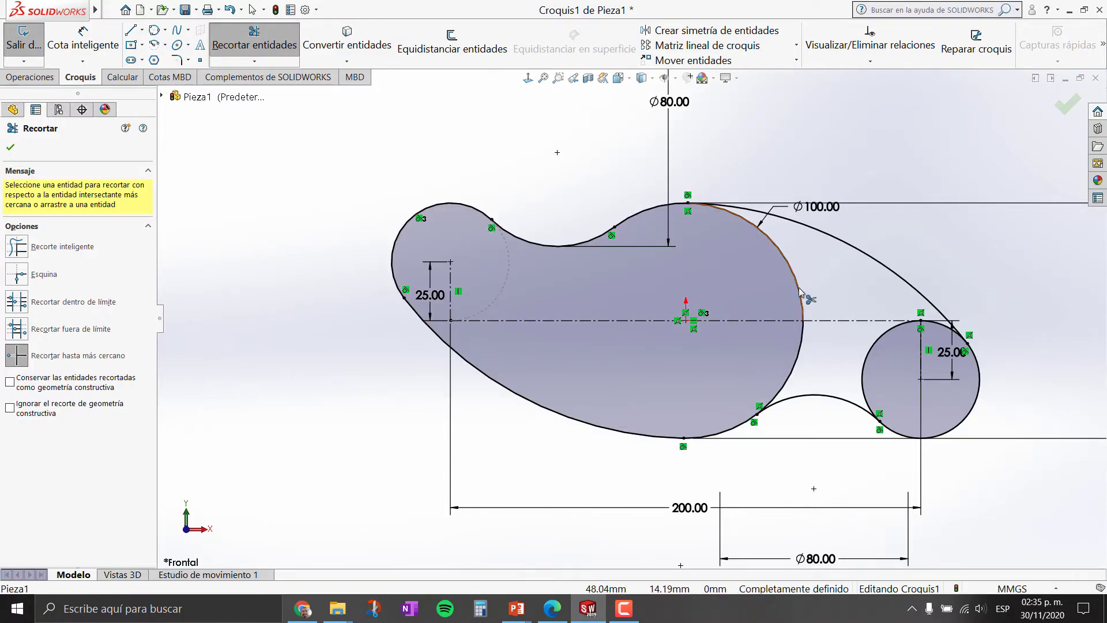
click(804, 295)
click(799, 360)
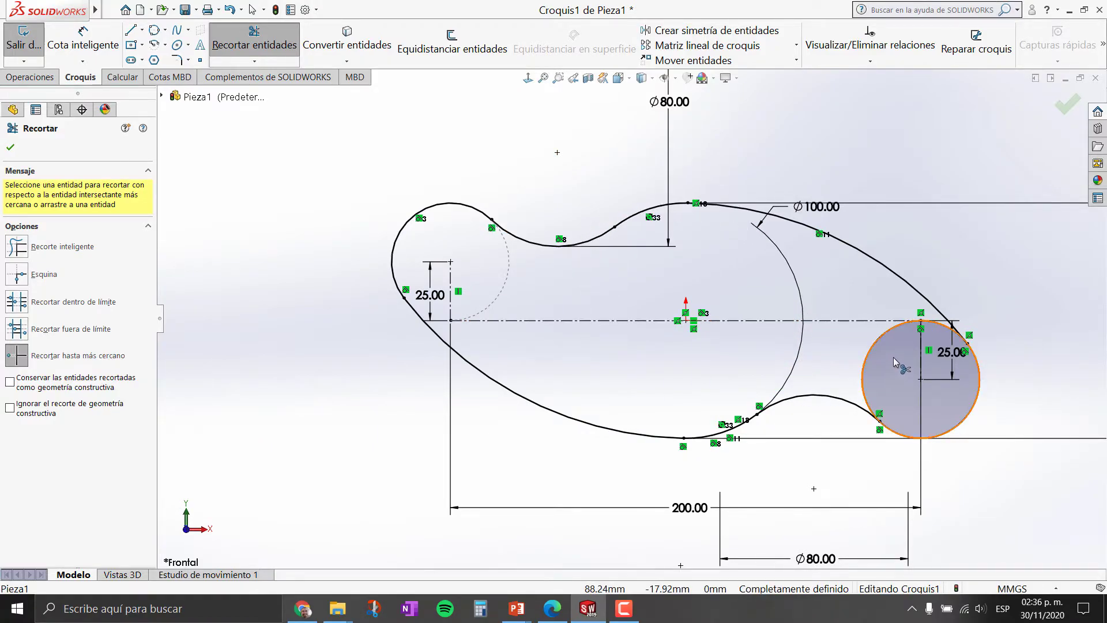
click(869, 356)
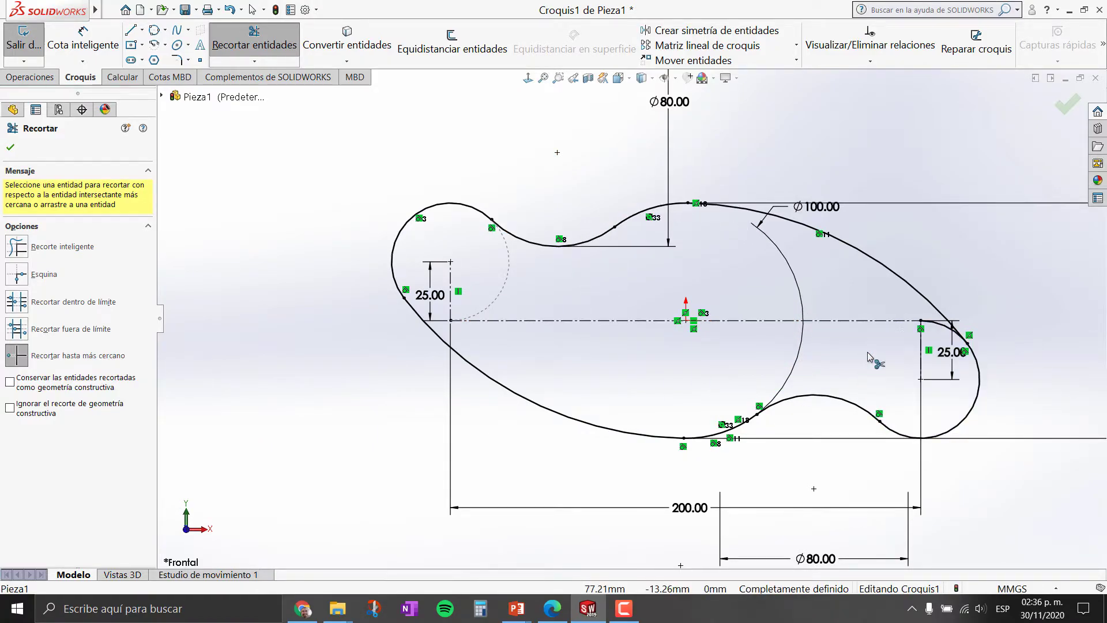
click(934, 323)
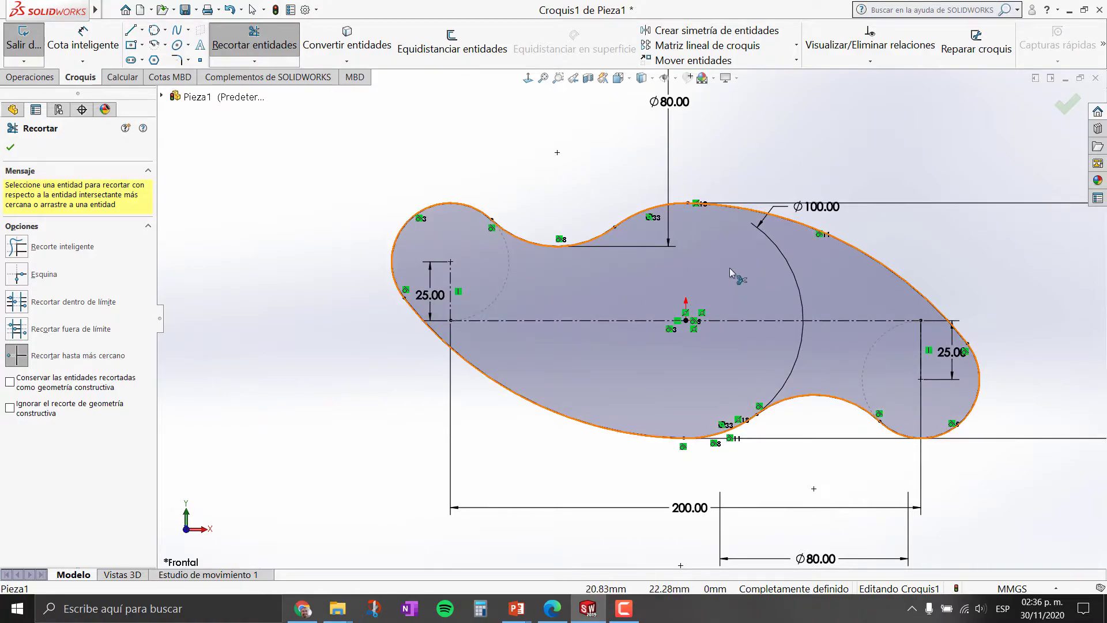
scroll(729, 268, up, 5)
scroll(744, 320, down, 4)
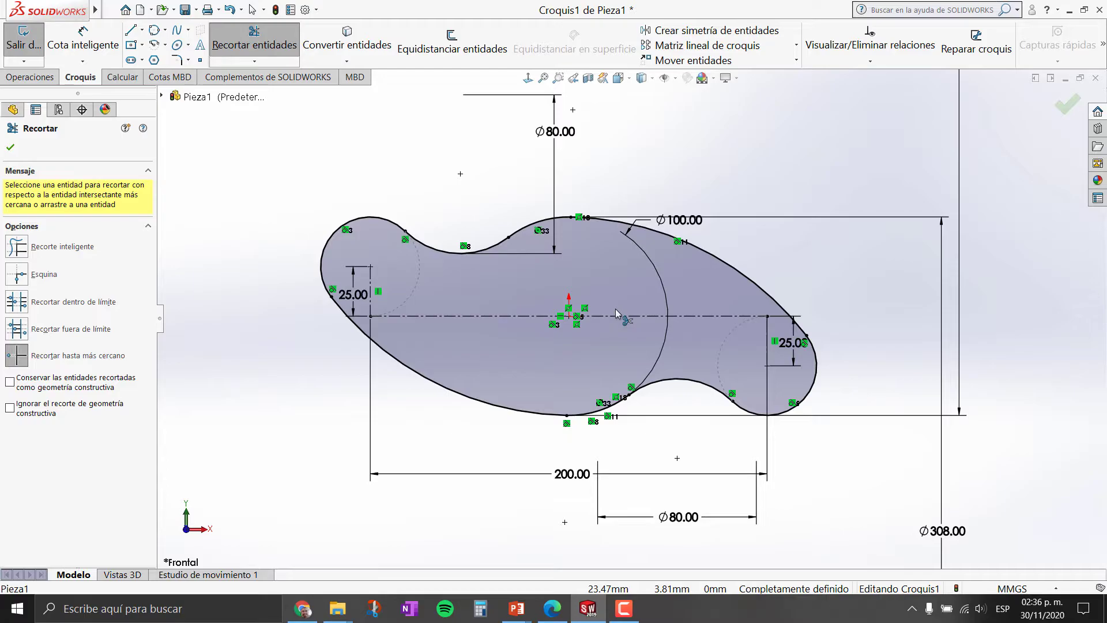
key(alt+Tab)
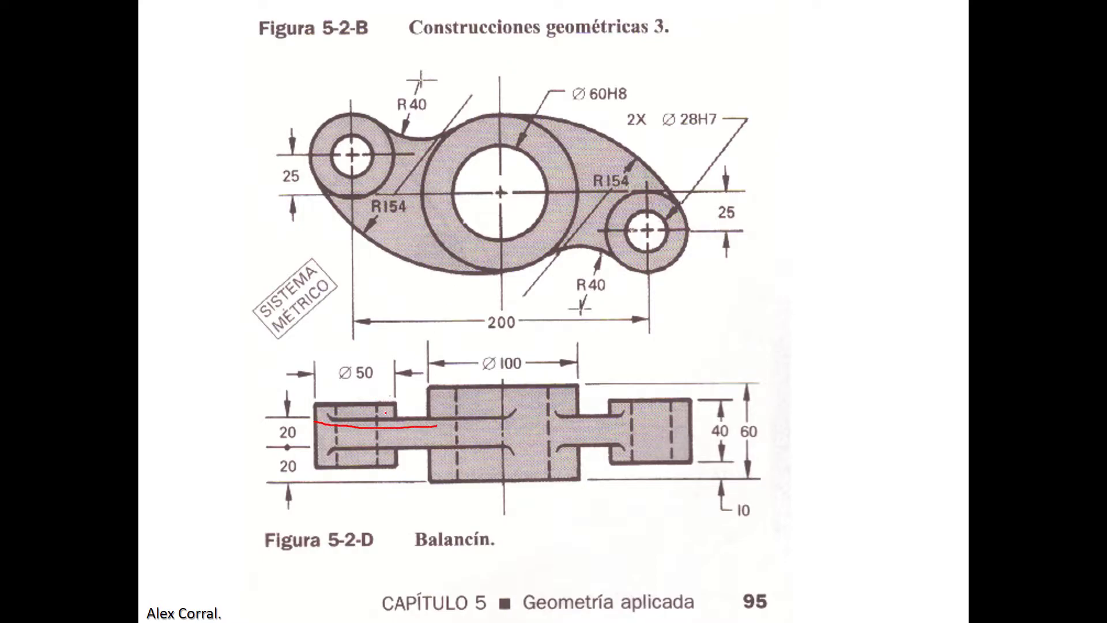
Clear the old ink, then box the side view's central band and circle its 20 dimension
click(206, 611)
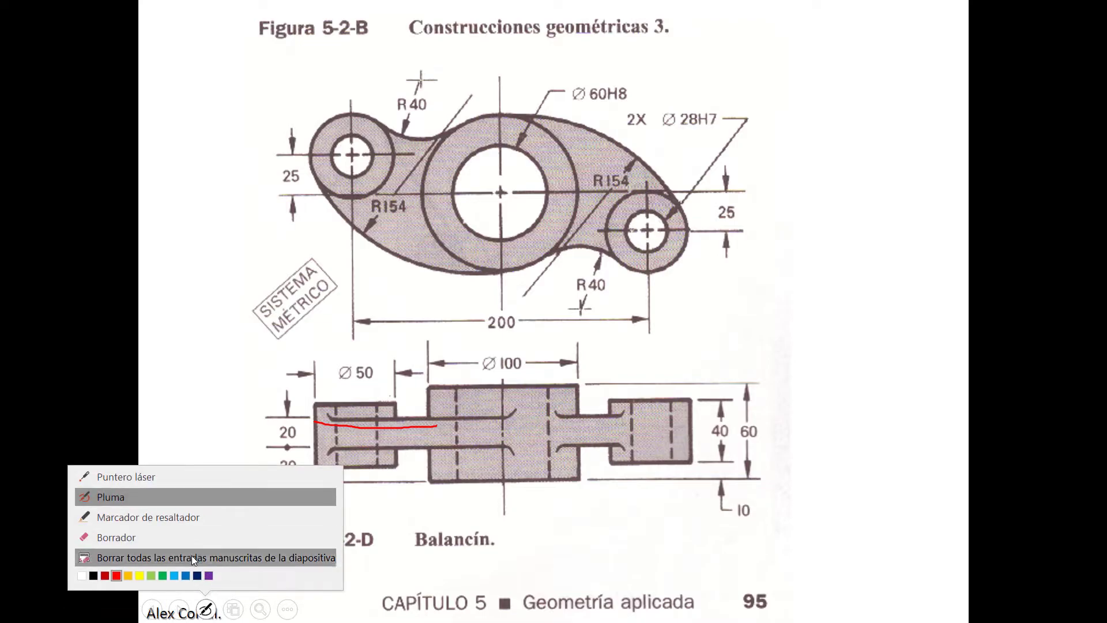
click(199, 558)
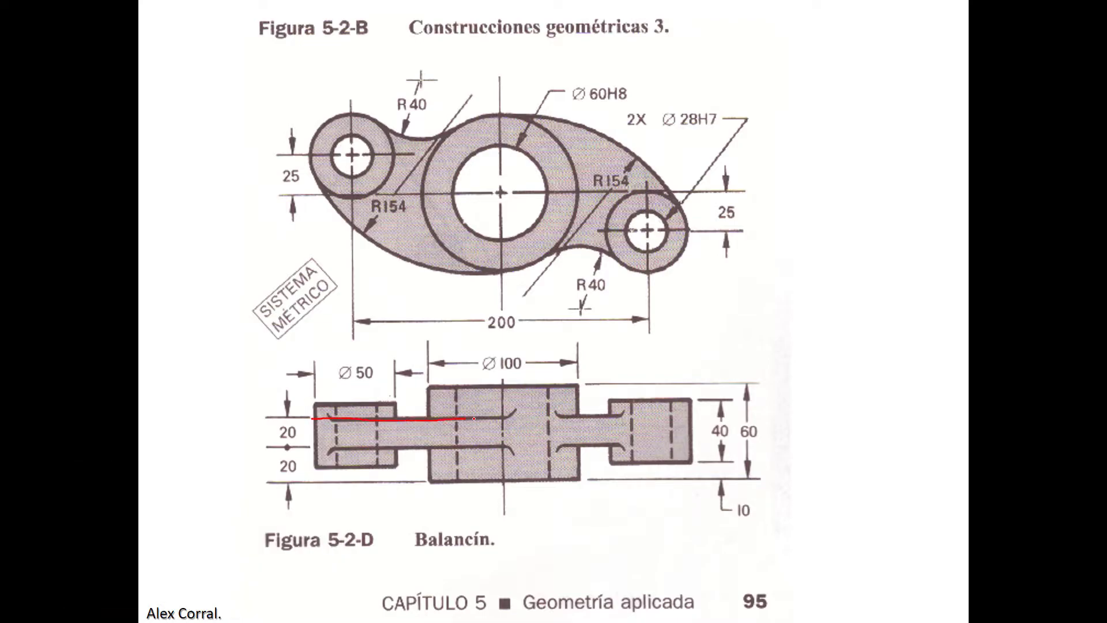
mouse_move(701, 444)
mouse_down()
mouse_move(328, 447)
mouse_move(309, 416)
mouse_up()
drag(293, 506, 326, 489)
mouse_move(235, 484)
mouse_down()
mouse_move(235, 511)
mouse_move(248, 495)
mouse_move(259, 506)
mouse_up()
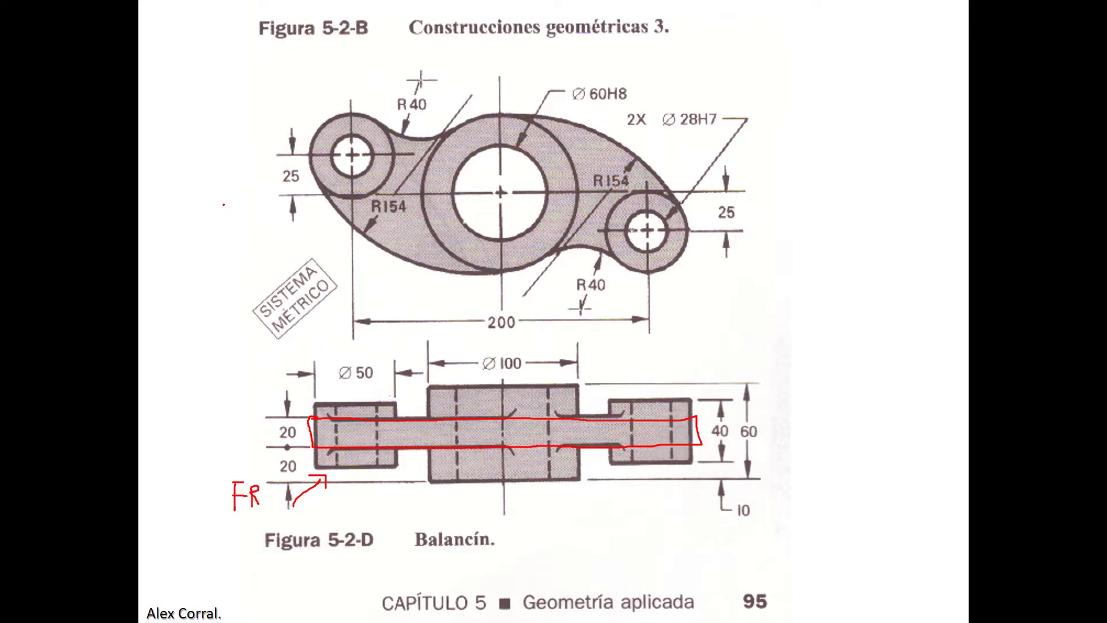
drag(252, 185, 237, 203)
mouse_move(284, 420)
mouse_down()
mouse_move(282, 447)
mouse_move(300, 422)
mouse_up()
Trace the boss tops, bottoms and part's bottom edge in red, then clear all ink
mouse_move(609, 406)
mouse_down()
mouse_move(664, 398)
mouse_move(699, 412)
mouse_up()
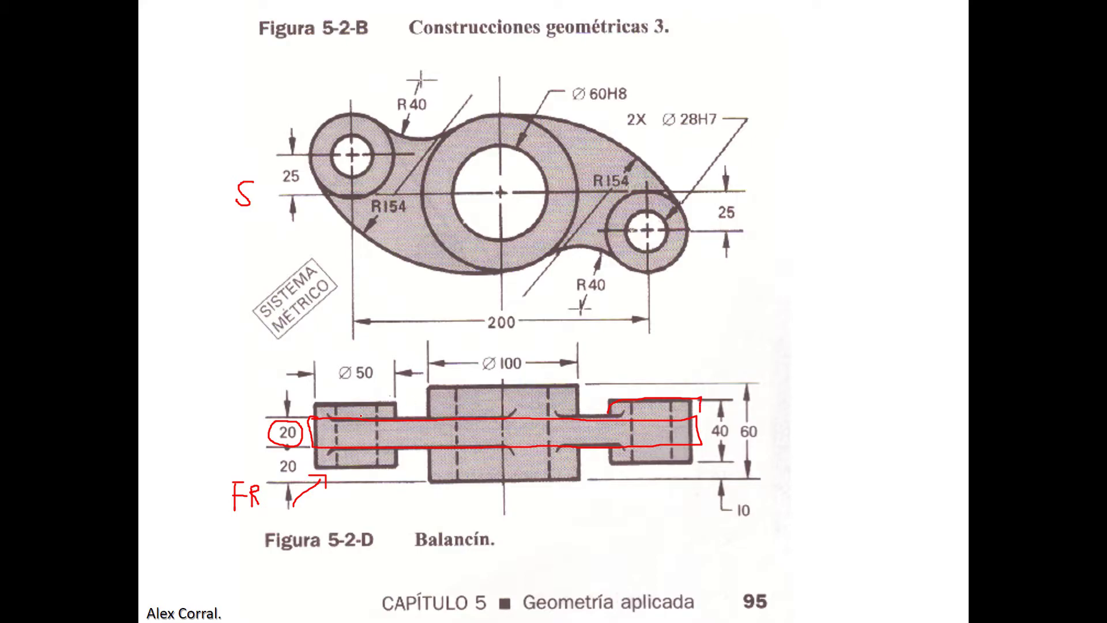
drag(398, 411, 351, 402)
mouse_move(318, 469)
mouse_down()
mouse_move(399, 474)
mouse_move(399, 453)
mouse_up()
mouse_move(296, 473)
mouse_down()
mouse_move(547, 476)
mouse_move(577, 458)
mouse_up()
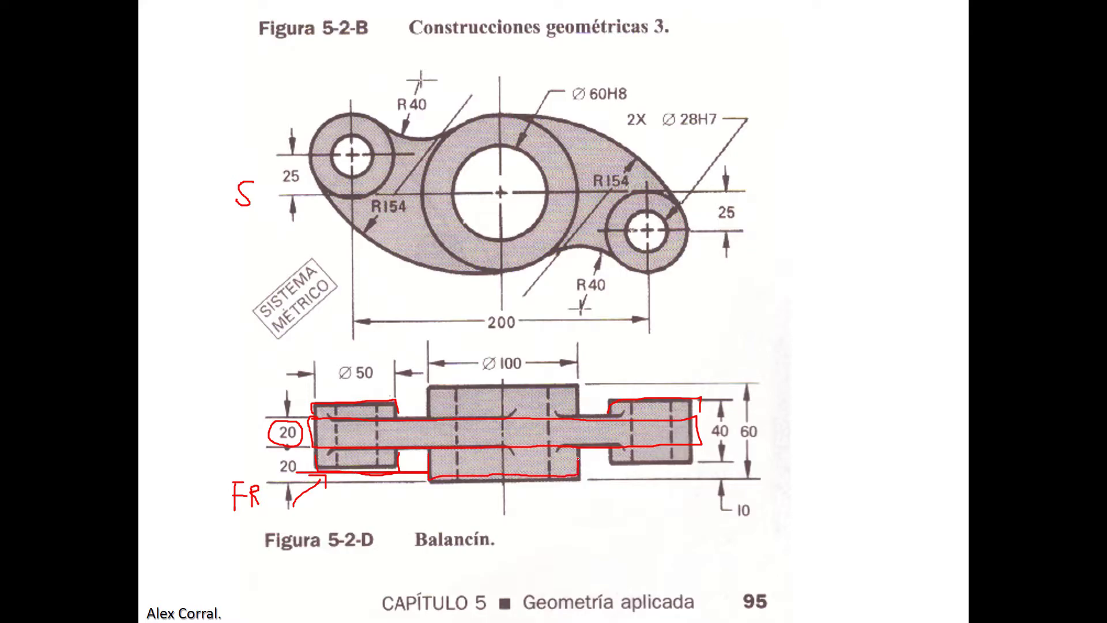
mouse_move(428, 387)
mouse_down()
mouse_move(586, 390)
mouse_move(584, 407)
mouse_up()
click(206, 613)
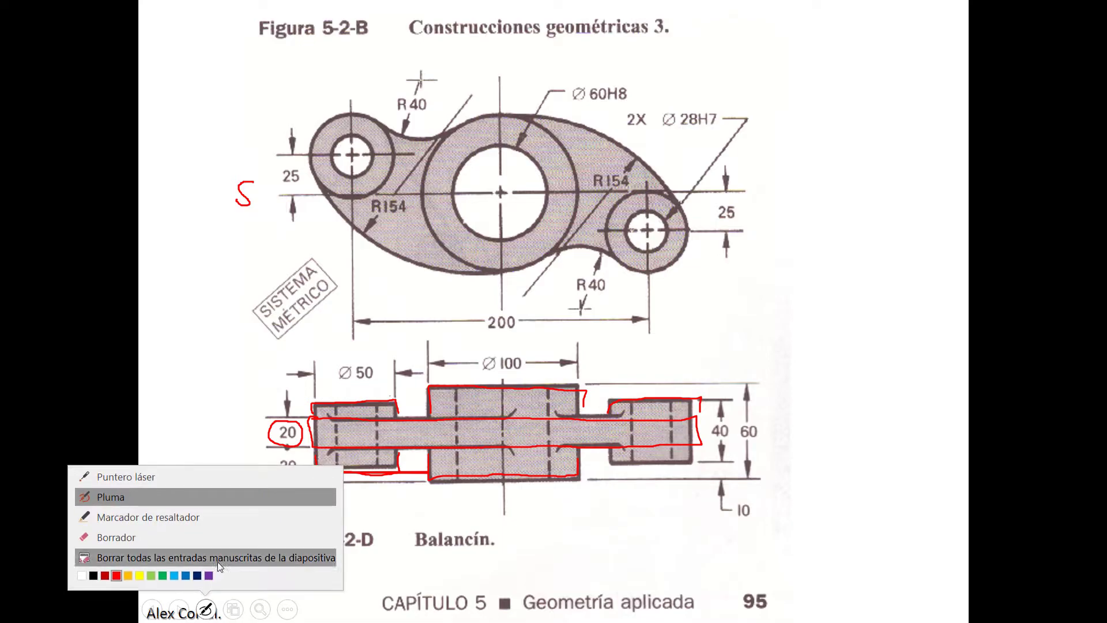
click(202, 561)
Exit the sketch and extrude the rocker-arm outline 20 mm into a solid plate
key(alt+Tab)
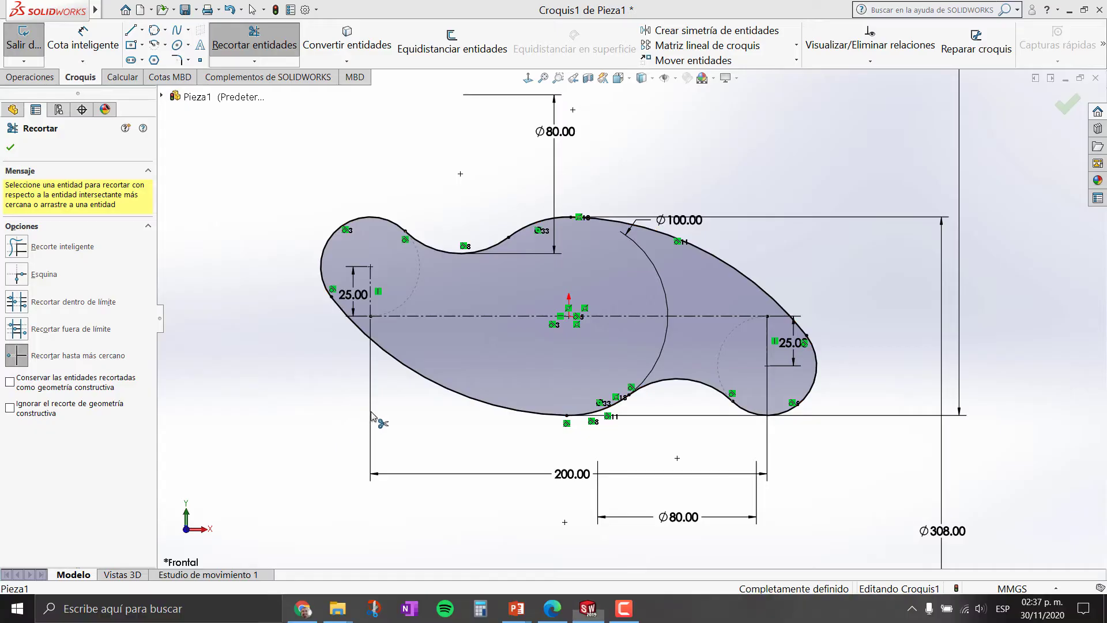
click(12, 148)
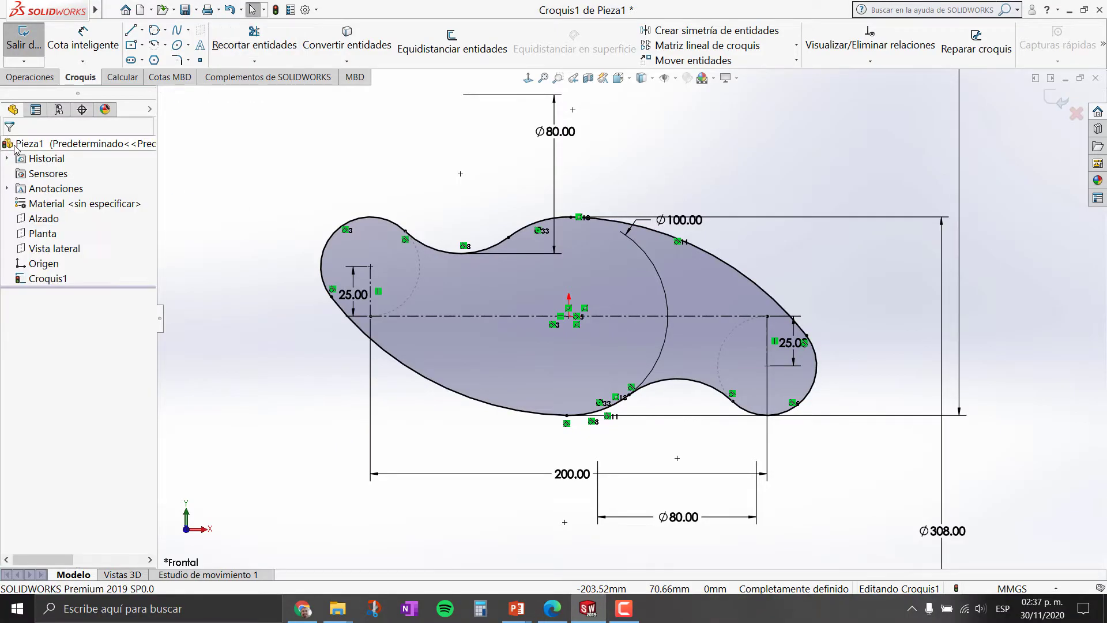
click(30, 77)
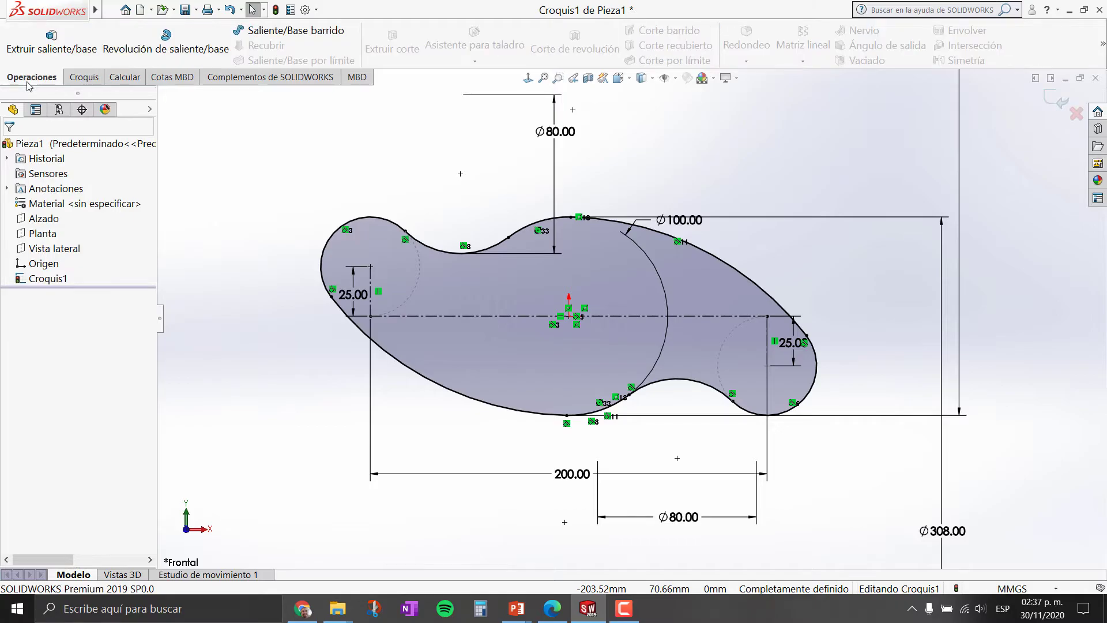
click(43, 53)
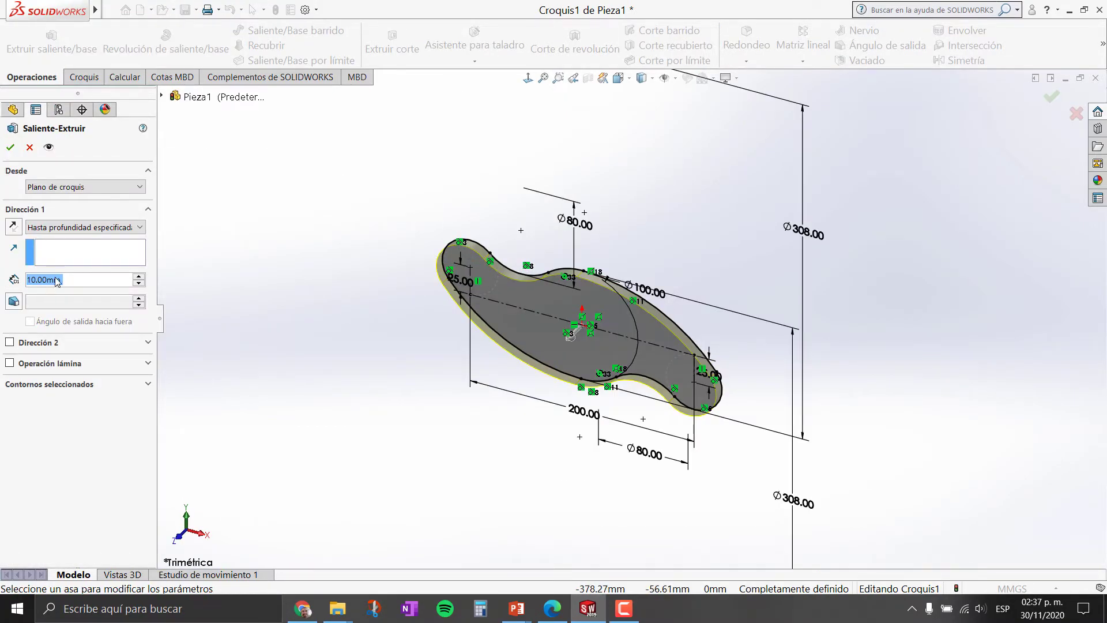
text(20)
key(Return)
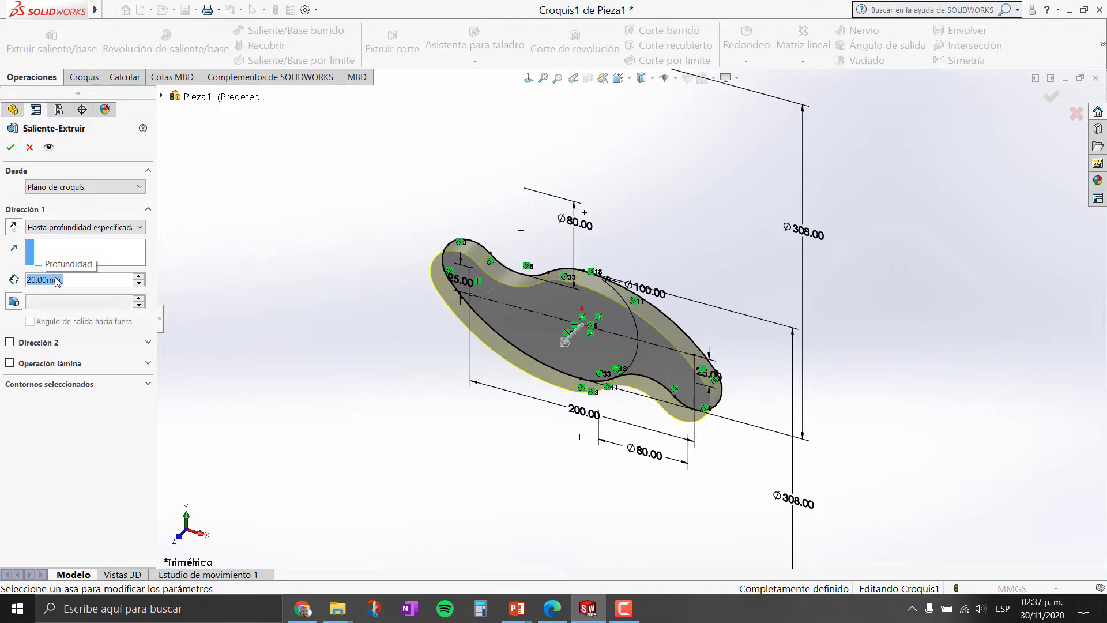
key(Return)
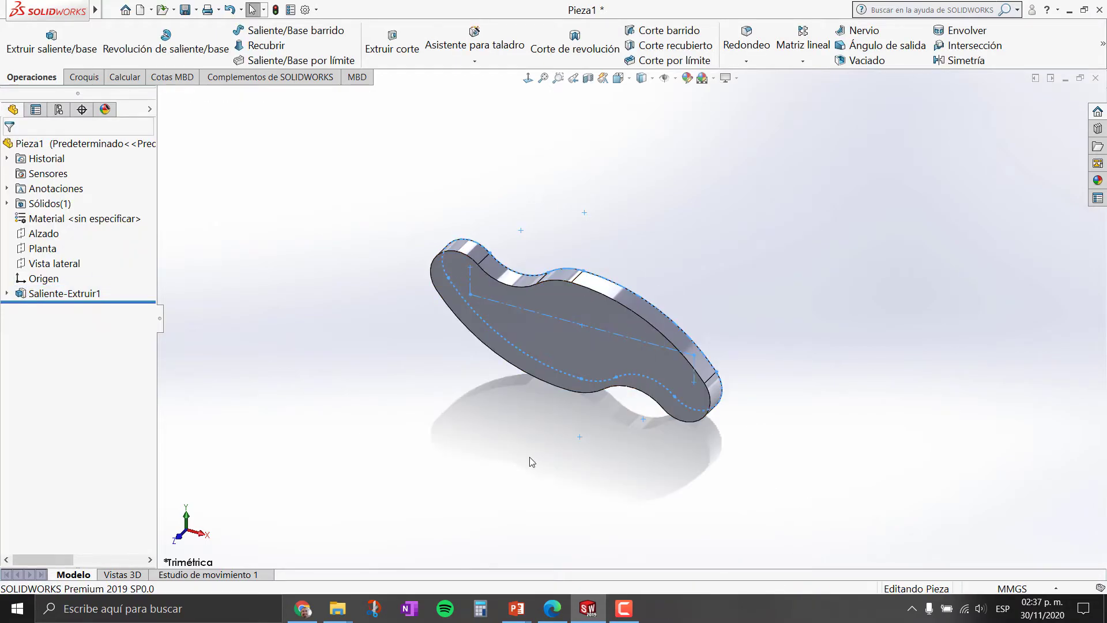
scroll(583, 390, down, 3)
mouse_move(583, 390)
middle_down()
mouse_move(598, 395)
mouse_move(598, 166)
mouse_move(611, 385)
mouse_move(628, 178)
mouse_move(631, 223)
middle_up()
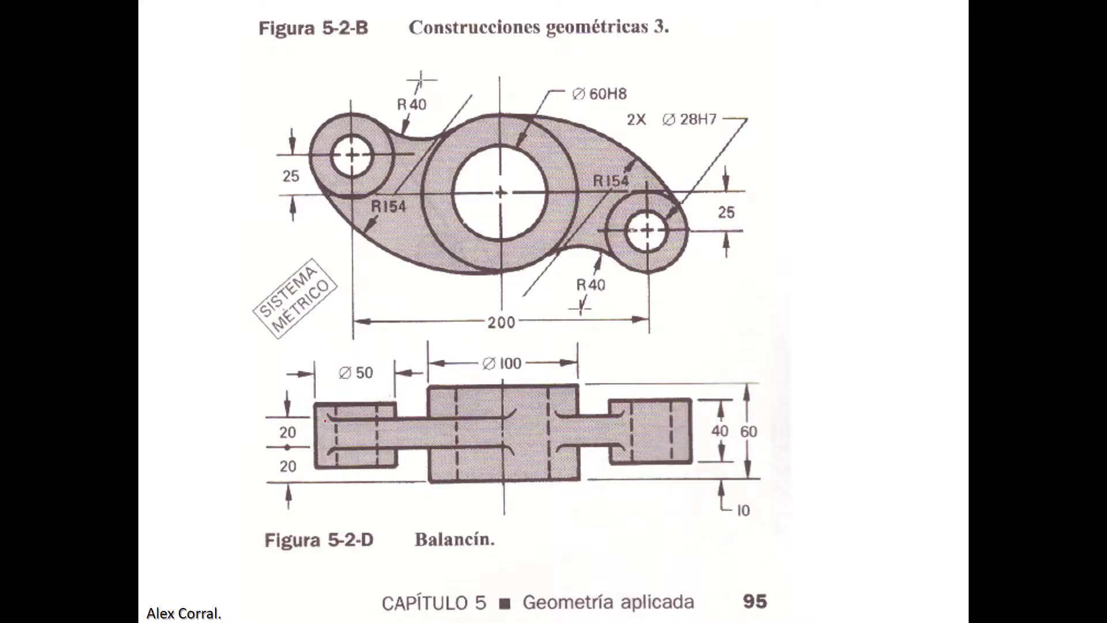
Outline the side view's thin plate band and circle the left end boss in red ink
mouse_move(314, 421)
mouse_down()
mouse_move(684, 409)
mouse_move(604, 445)
mouse_move(315, 444)
mouse_move(312, 422)
mouse_up()
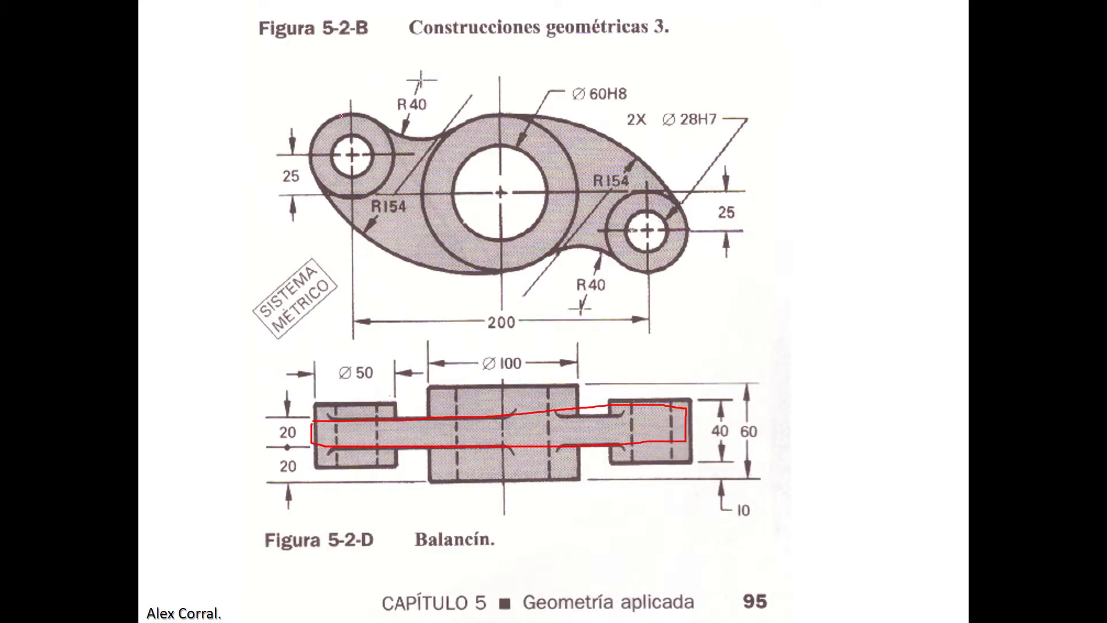
mouse_move(201, 119)
mouse_down()
mouse_move(332, 120)
mouse_move(313, 173)
mouse_move(374, 189)
mouse_move(387, 129)
mouse_move(340, 119)
mouse_up()
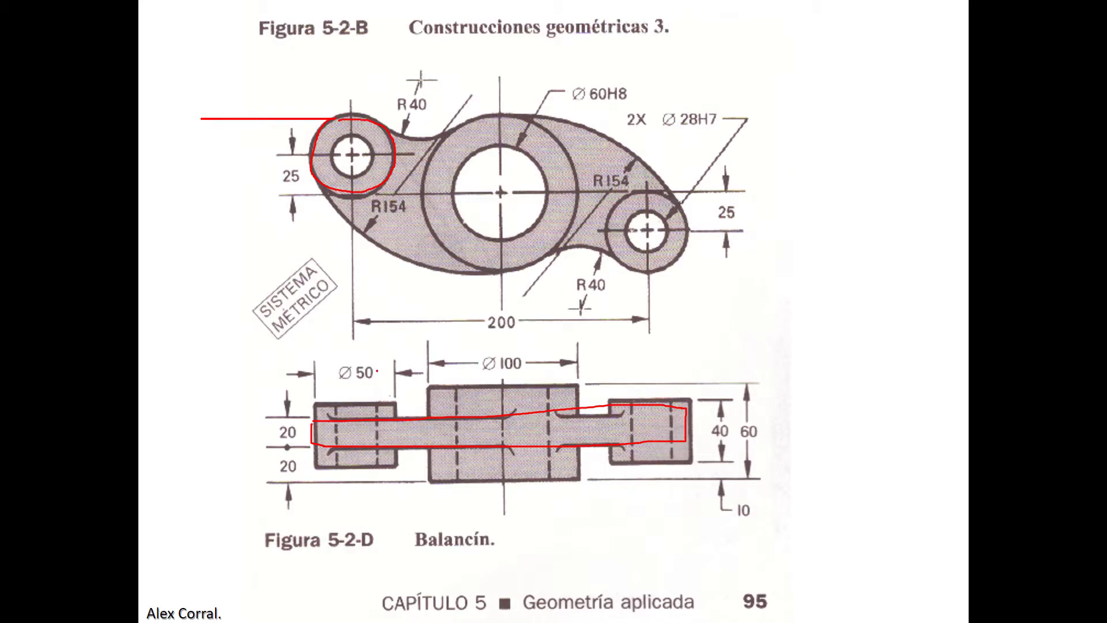
key(alt+Tab)
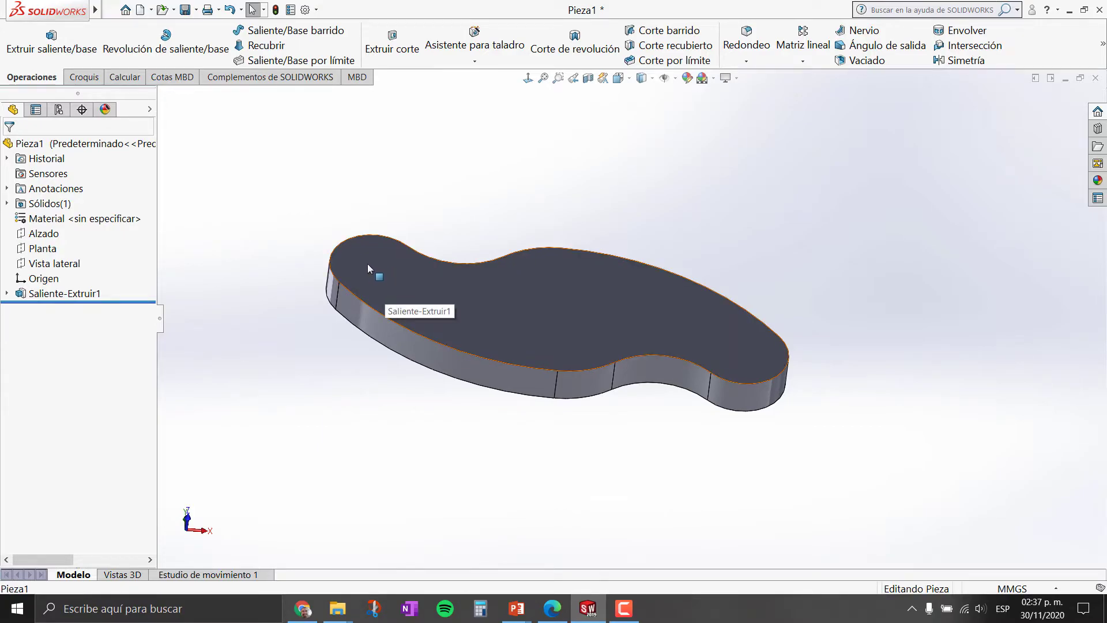
Start Croquis2 on the plate's top face and view it normal to the sketch plane
click(368, 267)
click(426, 235)
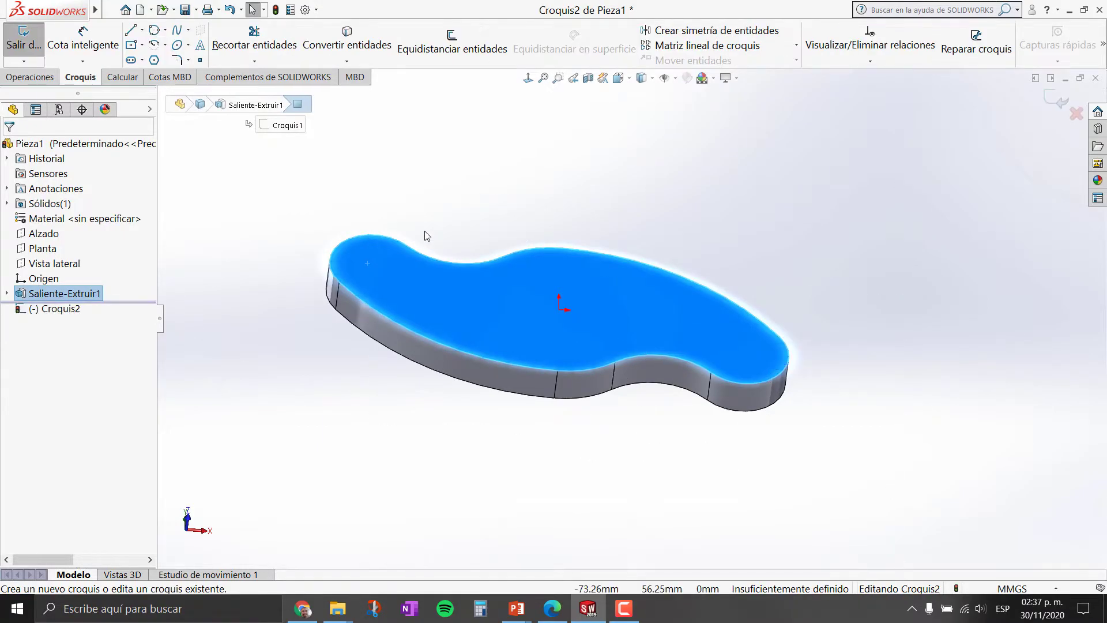
click(527, 80)
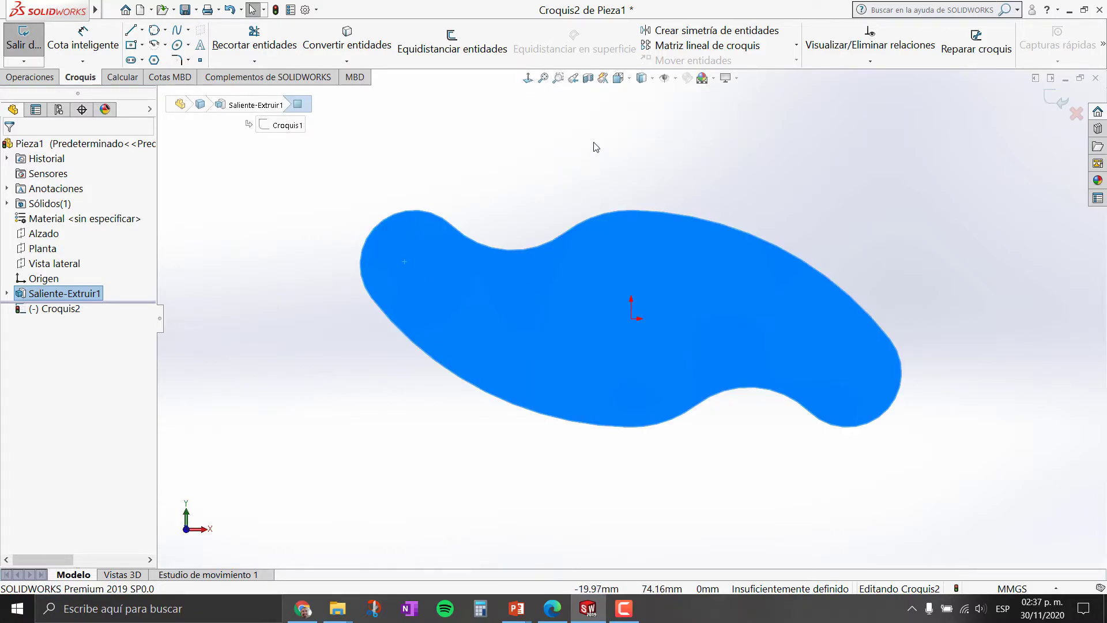
middle_drag(504, 421, 514, 279)
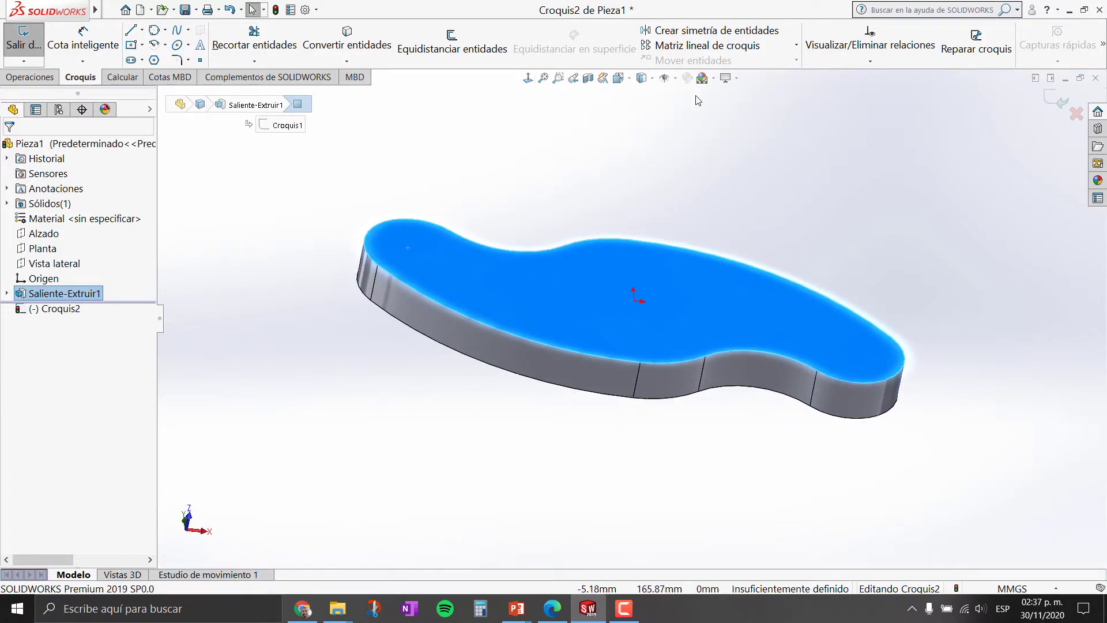
click(620, 78)
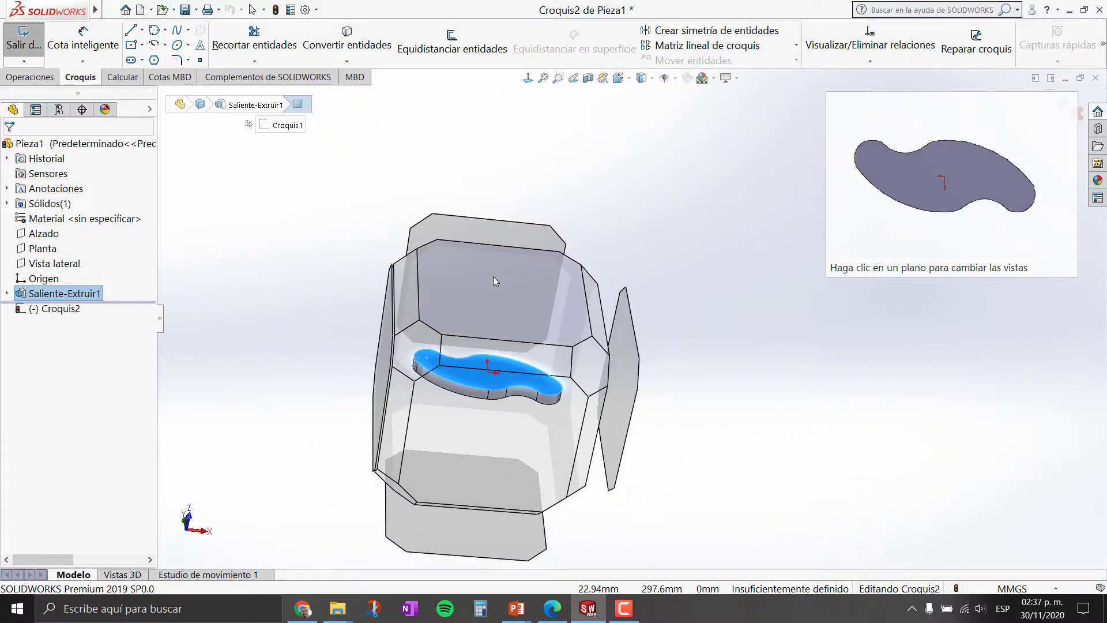
click(494, 280)
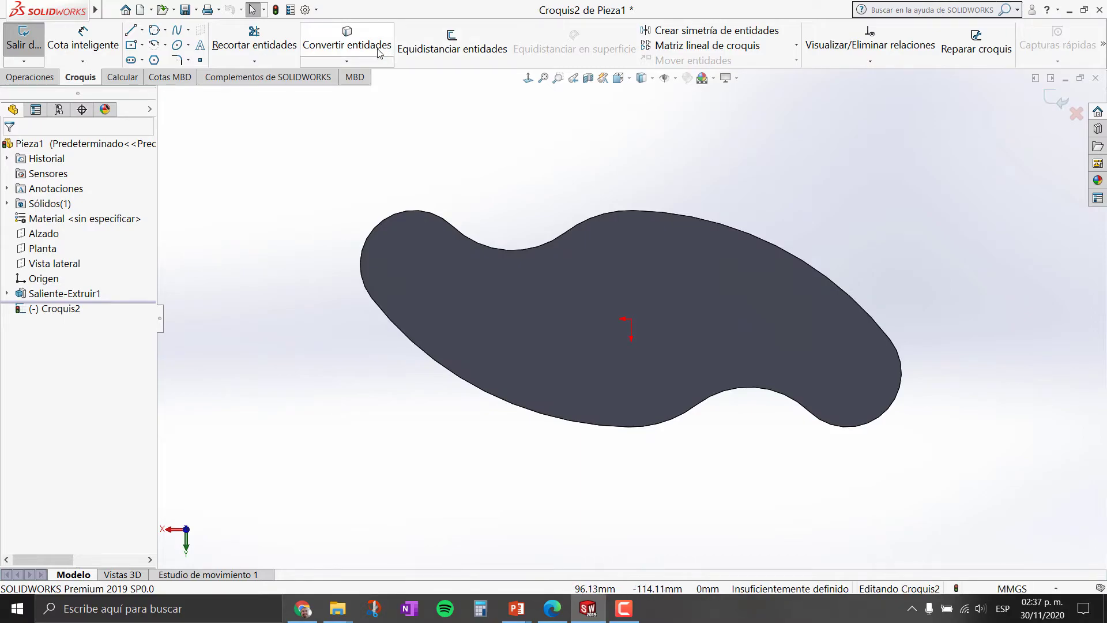
Draw a 25 mm radius circle centred on the plate's left arc centre
click(165, 30)
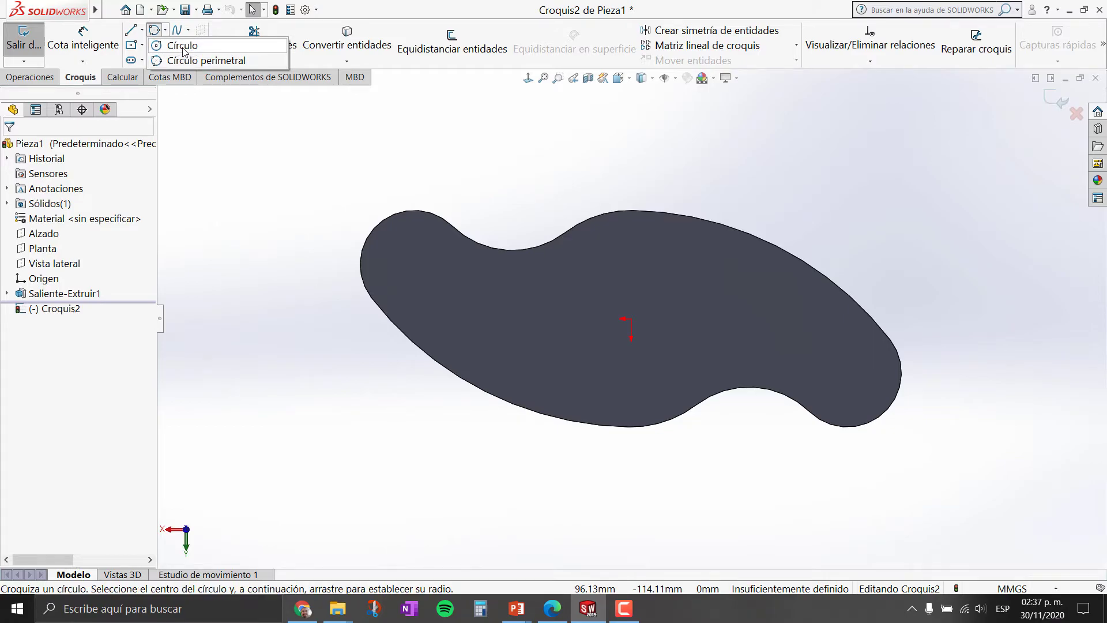
click(184, 51)
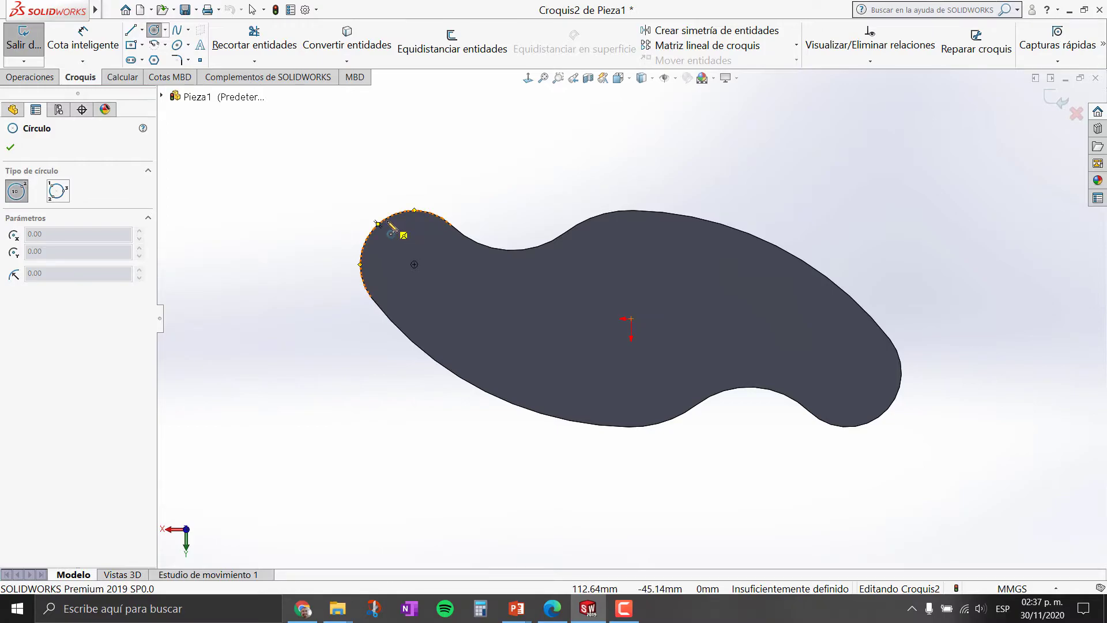
click(414, 264)
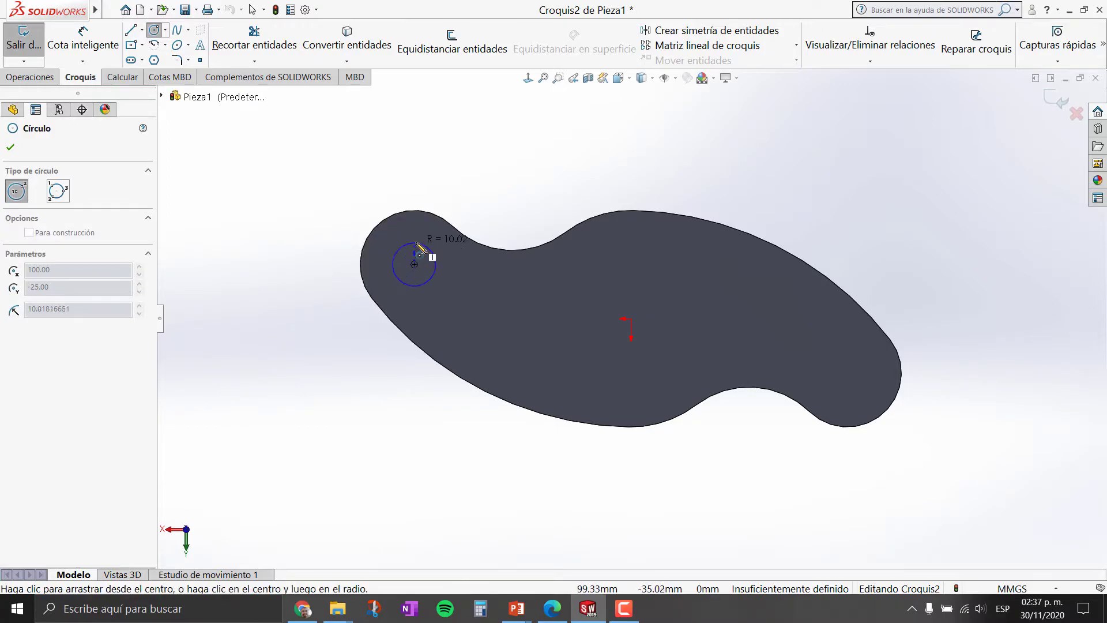
click(407, 211)
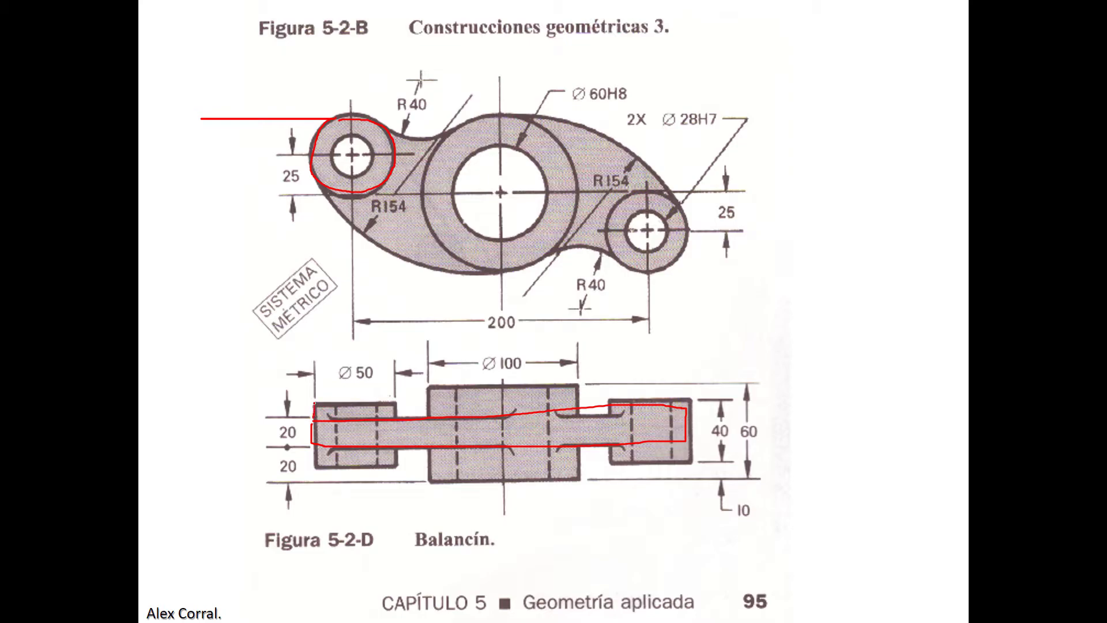
Mark the 40 and upper 20 dimensions and the block height lines in red ink
drag(314, 404, 395, 400)
mouse_move(719, 416)
mouse_down()
mouse_move(712, 442)
mouse_move(731, 434)
mouse_up()
drag(696, 399, 729, 399)
drag(692, 462, 708, 463)
mouse_move(293, 426)
mouse_down()
mouse_move(300, 434)
mouse_move(166, 442)
mouse_up()
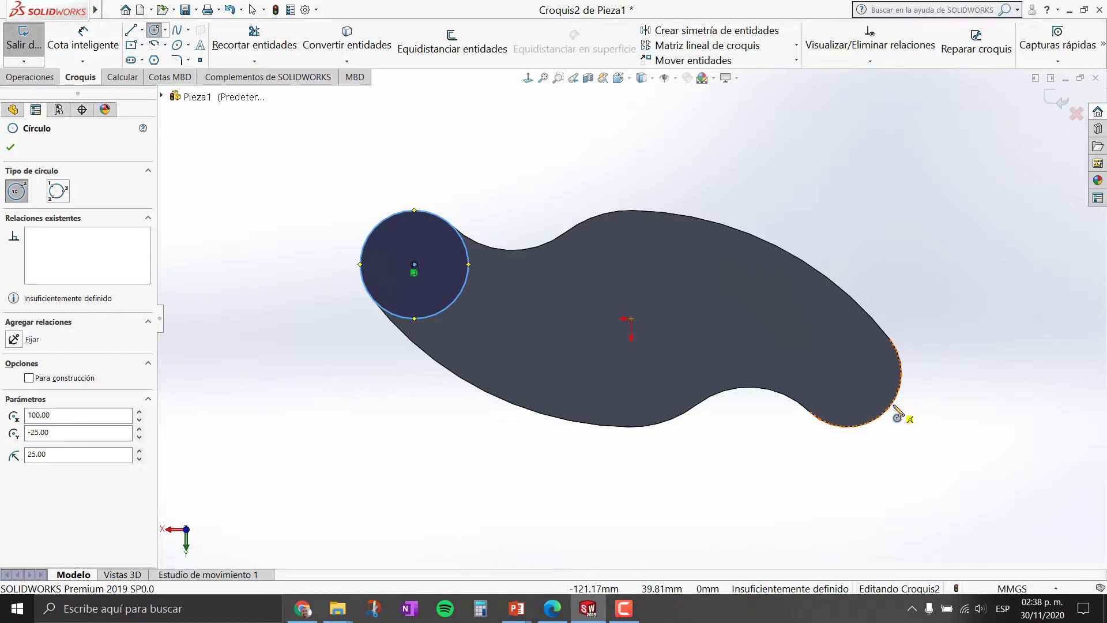
Draw a matching 25 mm radius circle centred on the plate's right end
click(846, 372)
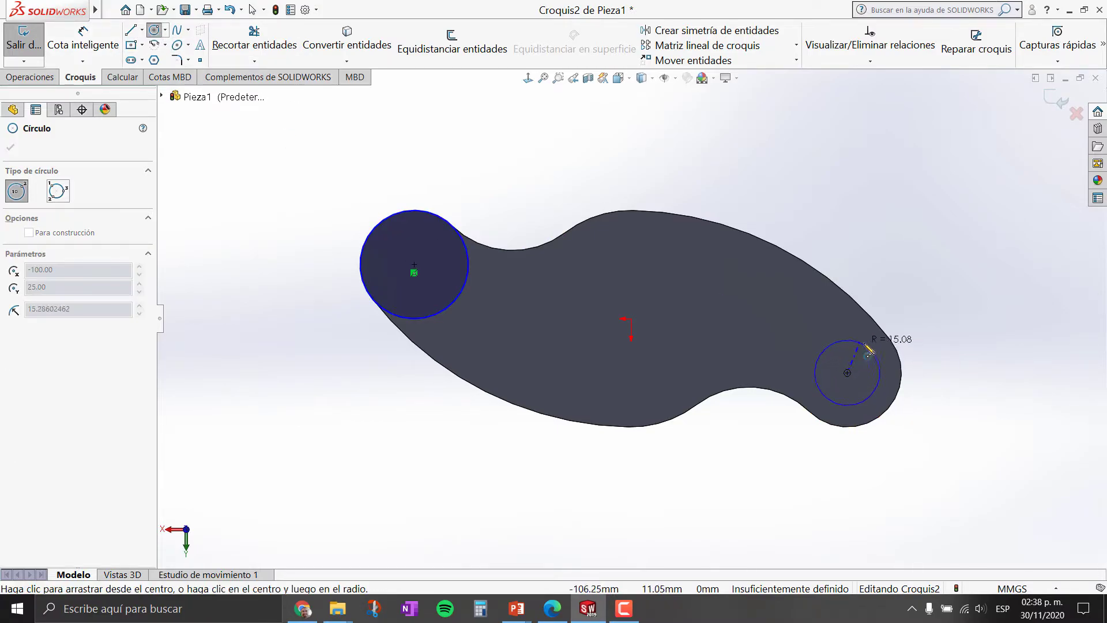
click(898, 393)
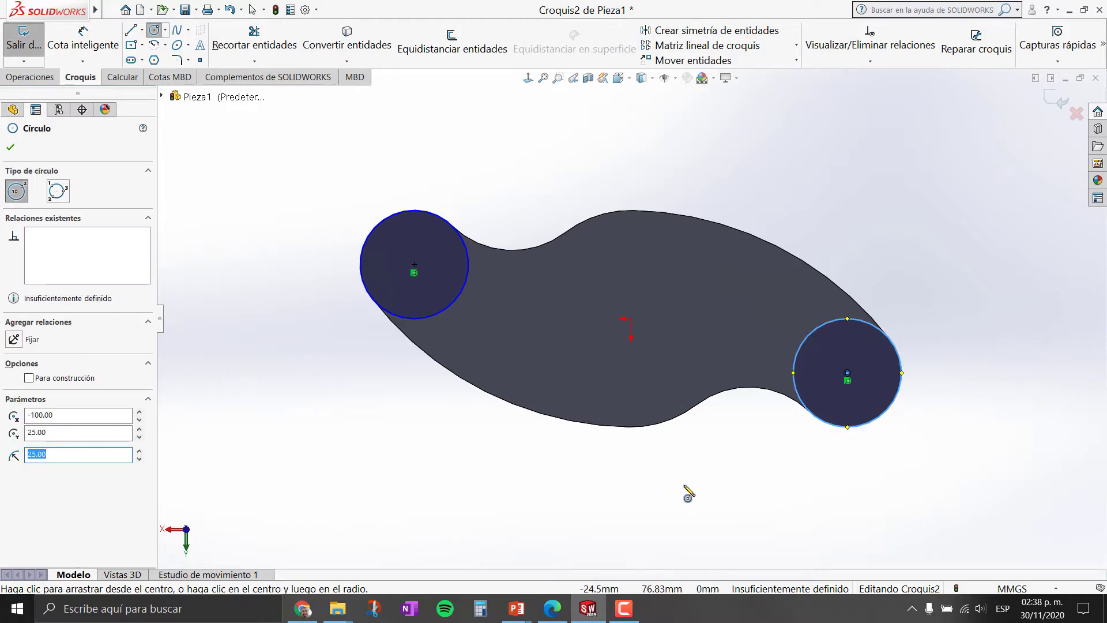
mouse_move(687, 492)
middle_down()
mouse_move(656, 306)
mouse_move(680, 180)
mouse_move(761, 185)
mouse_move(766, 214)
mouse_move(743, 206)
middle_up()
key(Escape)
key(f)
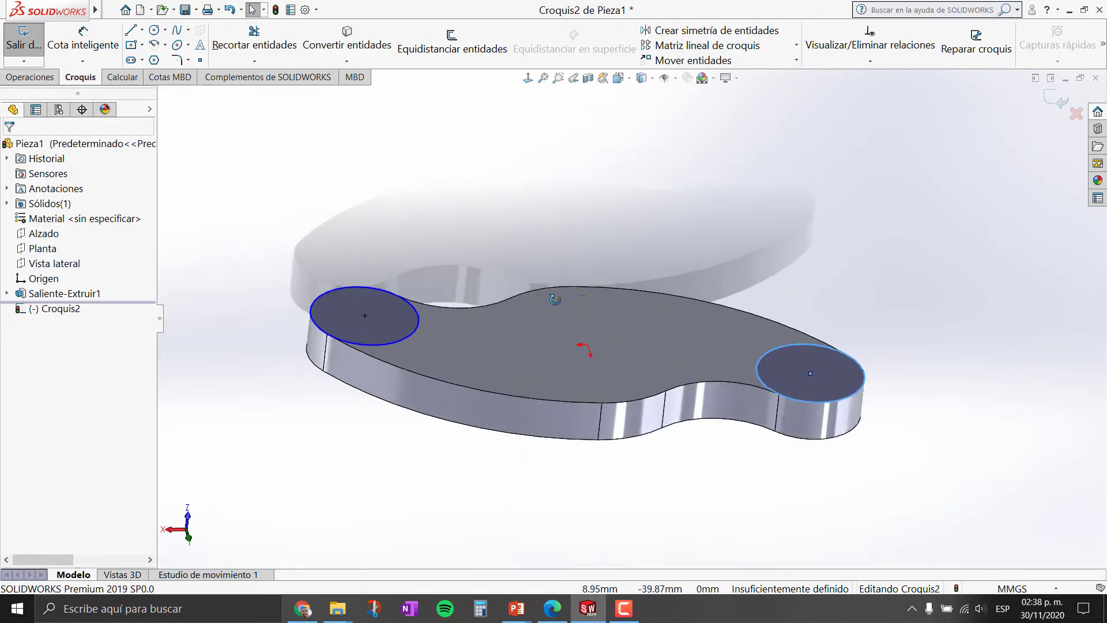
Start an Extruir saliente/base of both circles, noting the 10 dimension on the drawing
click(30, 78)
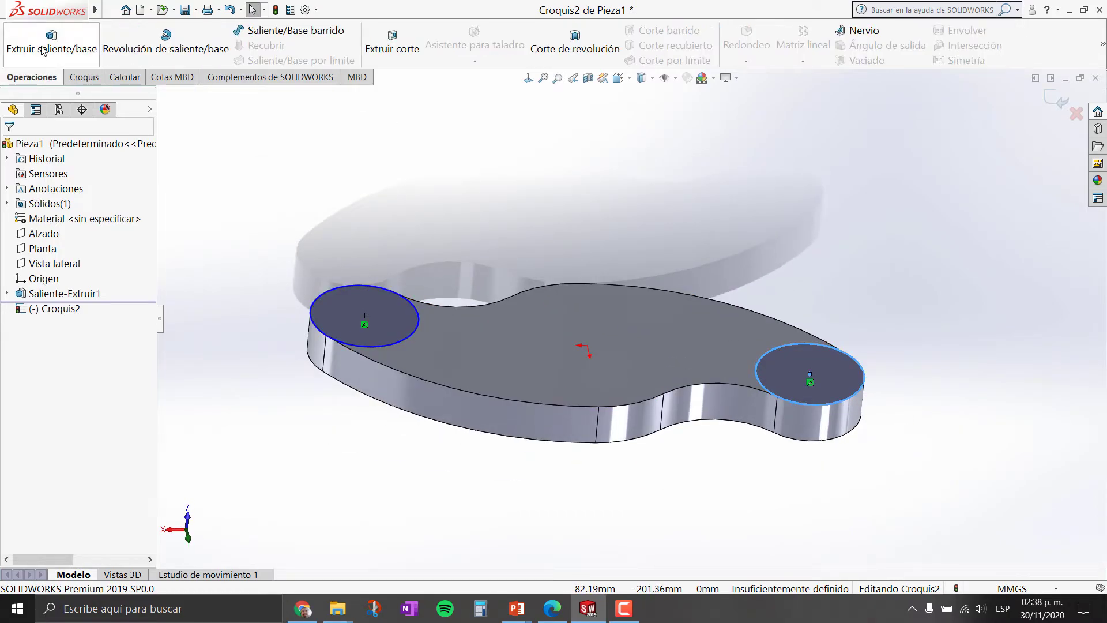
click(46, 40)
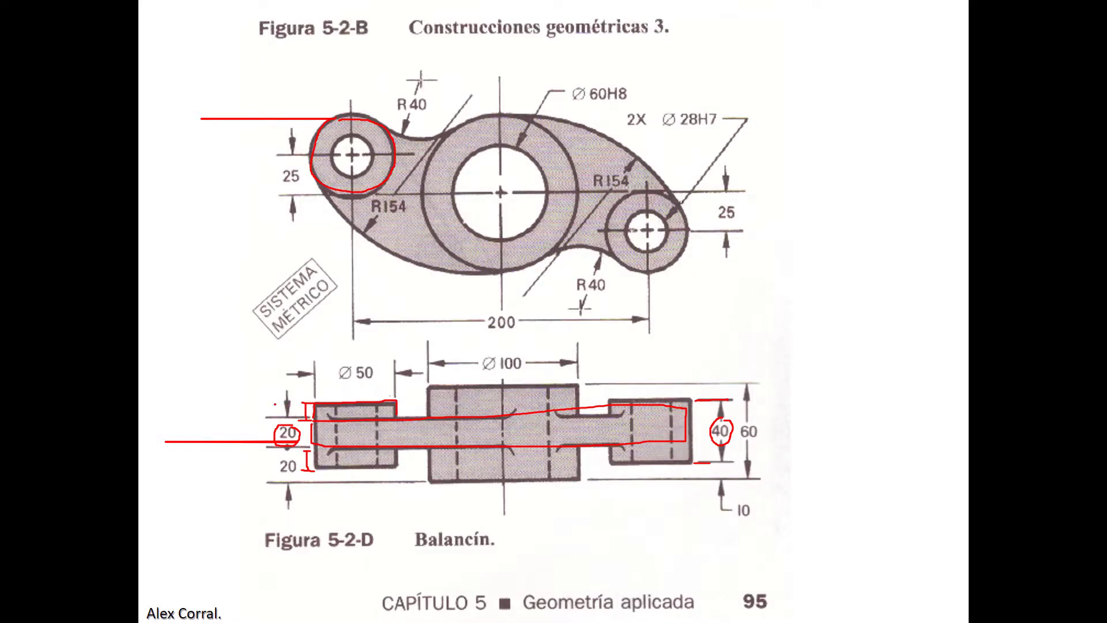
drag(287, 407, 285, 408)
drag(297, 456, 295, 457)
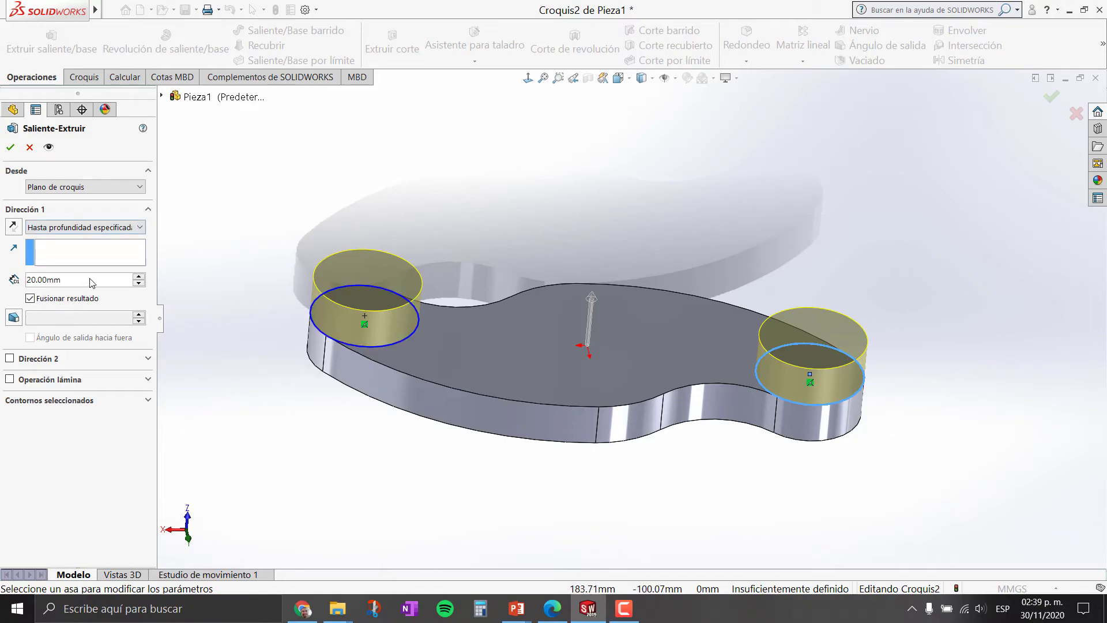
Set the boss extrusion's Dirección 1 depth to 10 mm and enable Dirección 2
text(10)
key(Return)
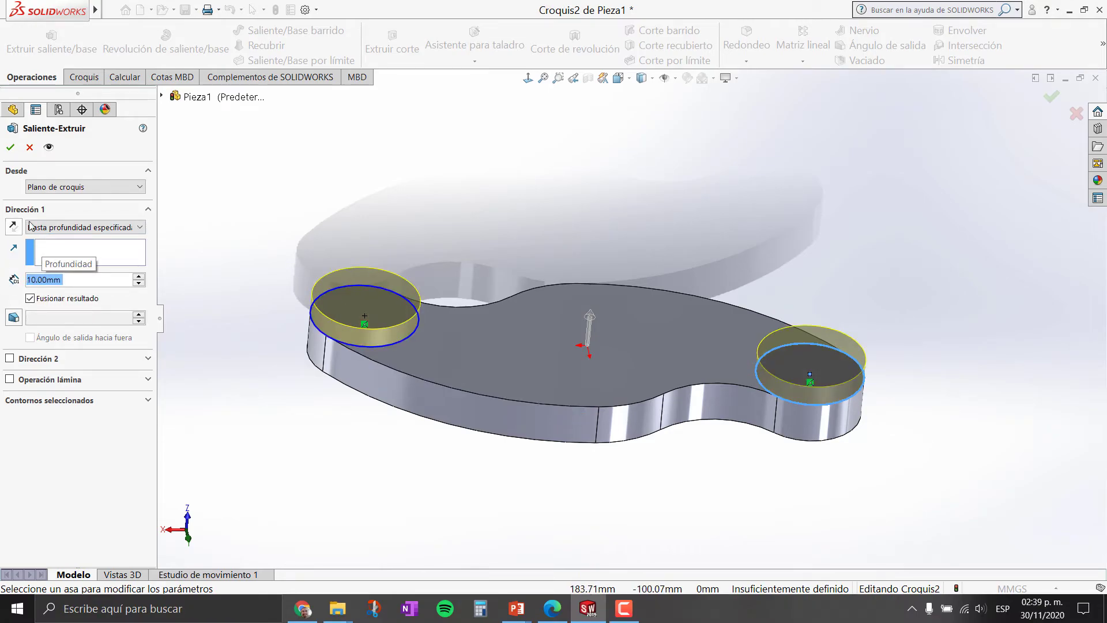
click(10, 361)
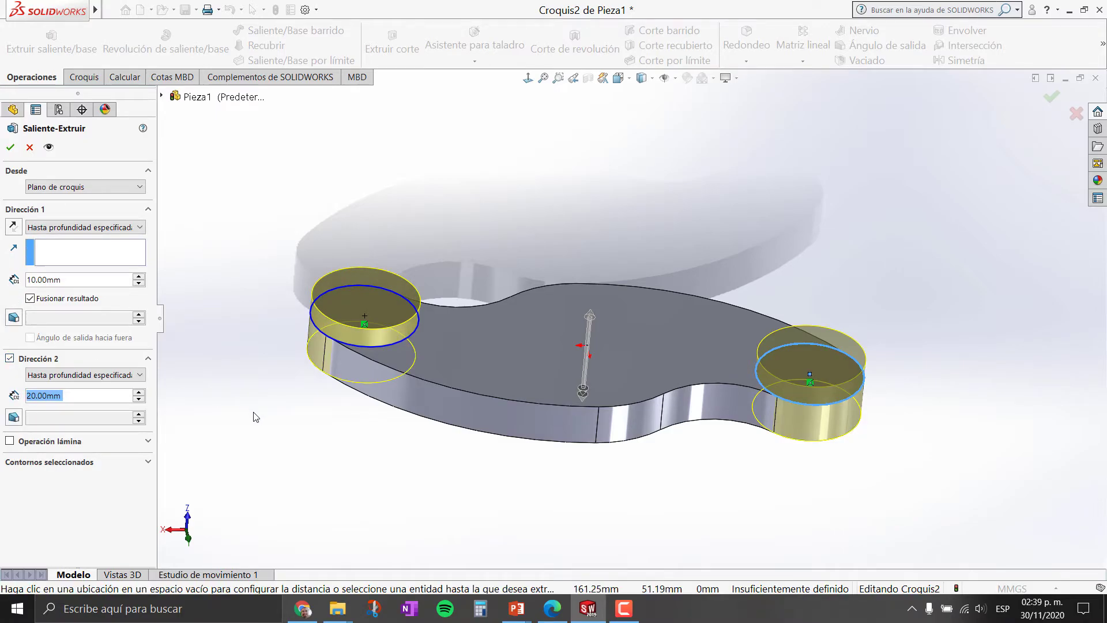
middle_drag(255, 416, 251, 362)
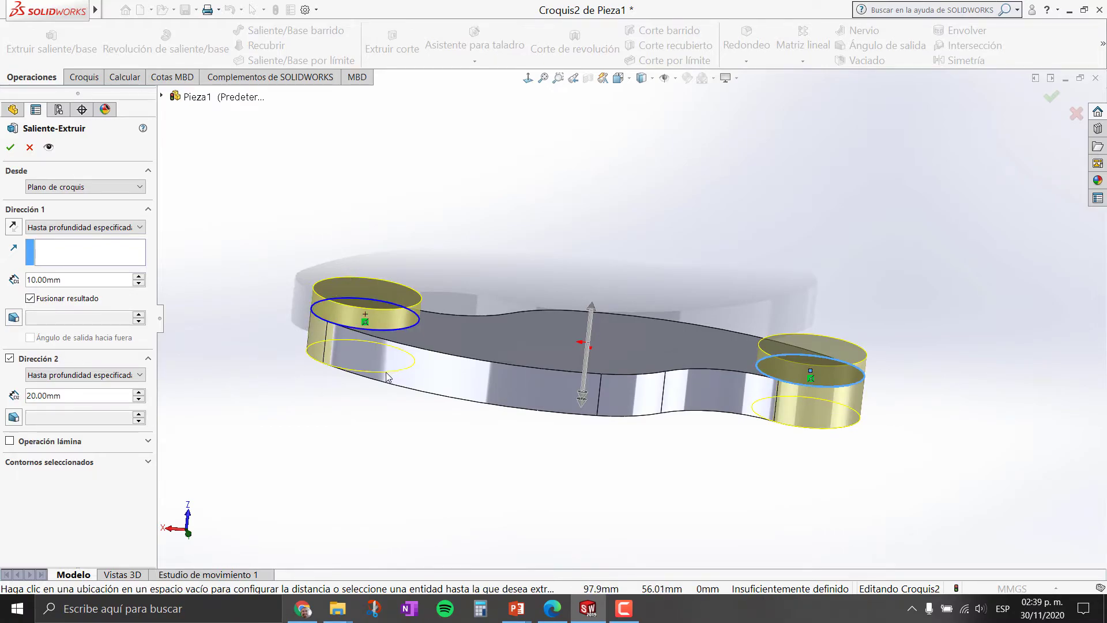
scroll(359, 368, down, 4)
mouse_move(359, 368)
middle_down()
mouse_move(372, 327)
mouse_move(346, 305)
middle_up()
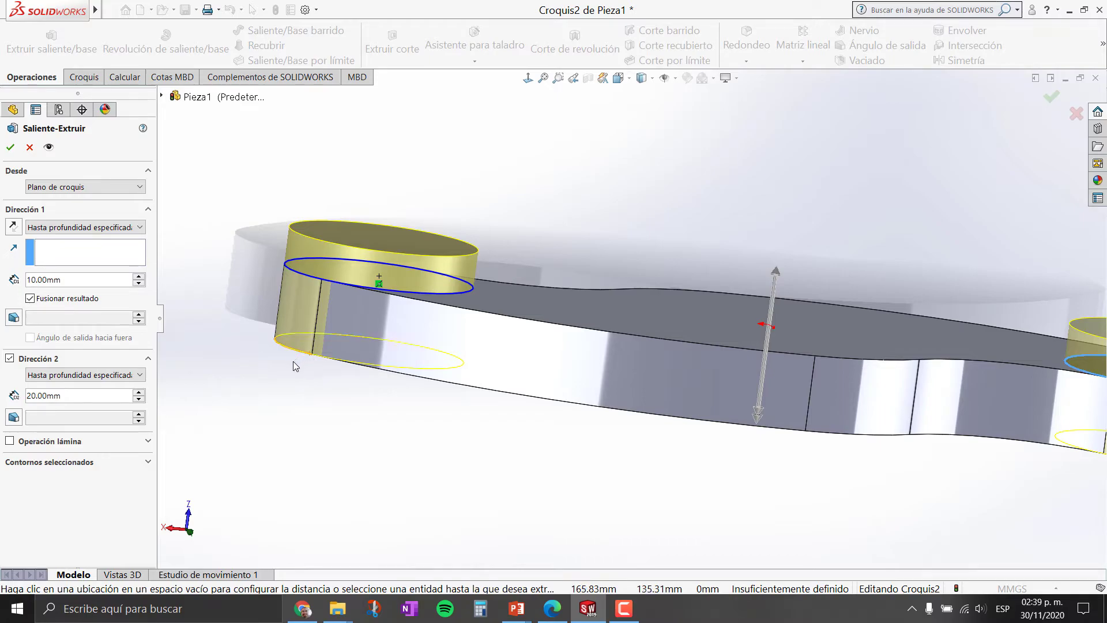
Set Dirección 2 to 30 mm and accept the merged two-direction boss extrusion
click(81, 397)
text(30)
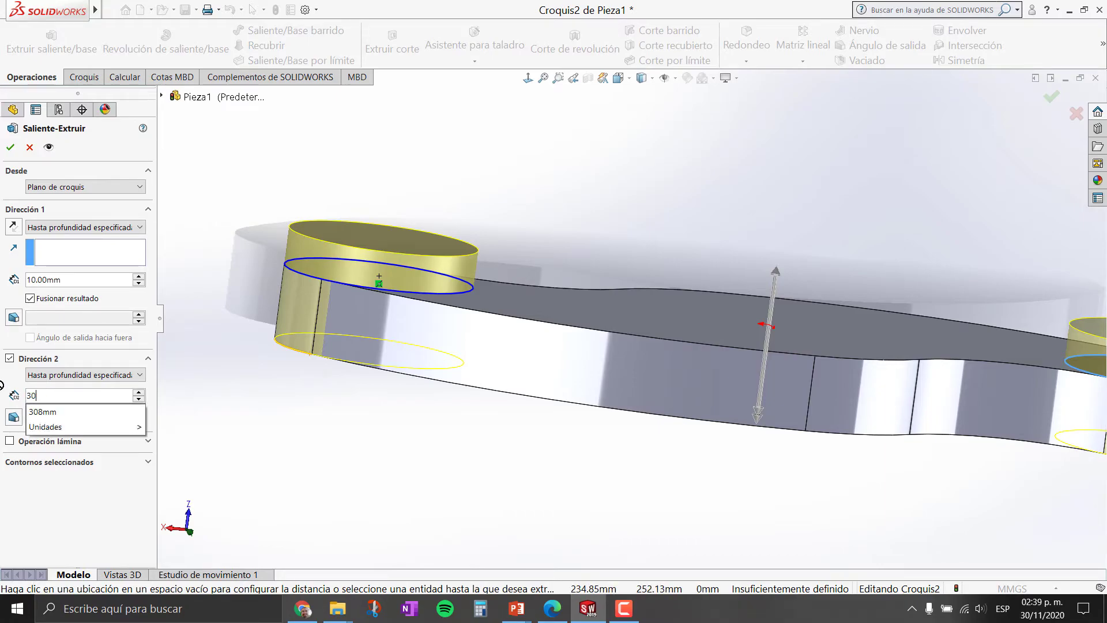
key(Return)
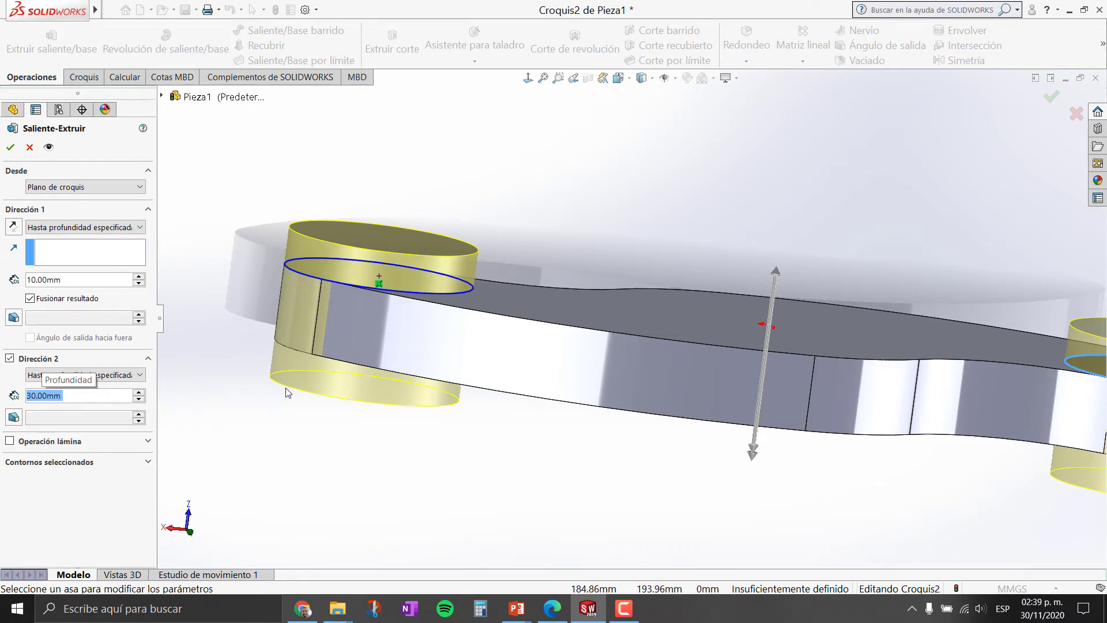
scroll(634, 318, up, 3)
mouse_move(919, 235)
middle_down()
mouse_move(884, 258)
mouse_move(889, 272)
middle_up()
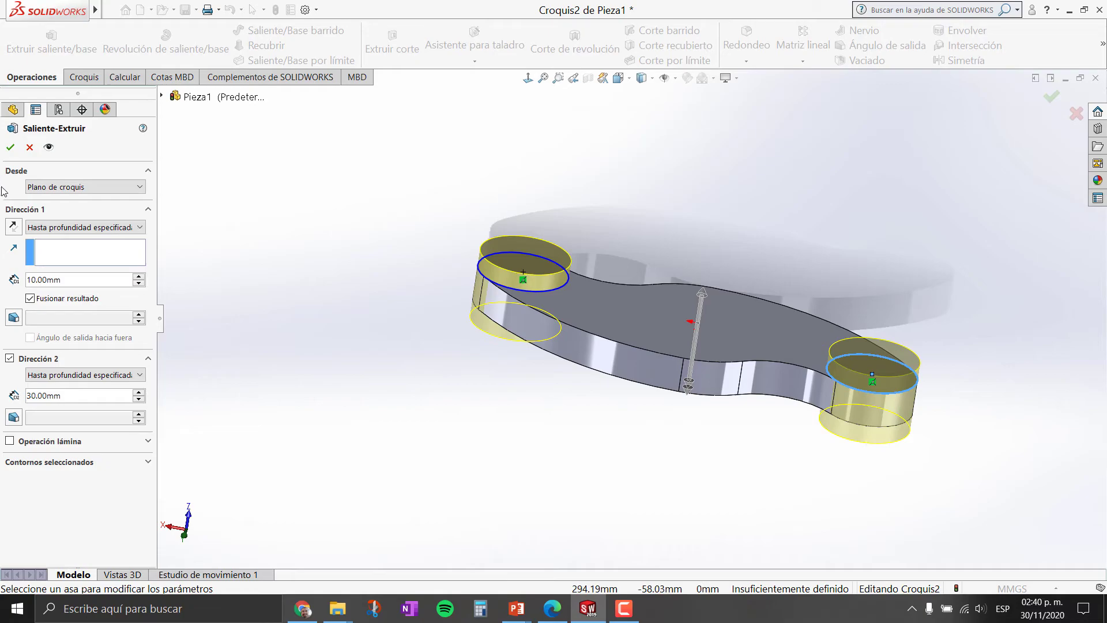
click(12, 149)
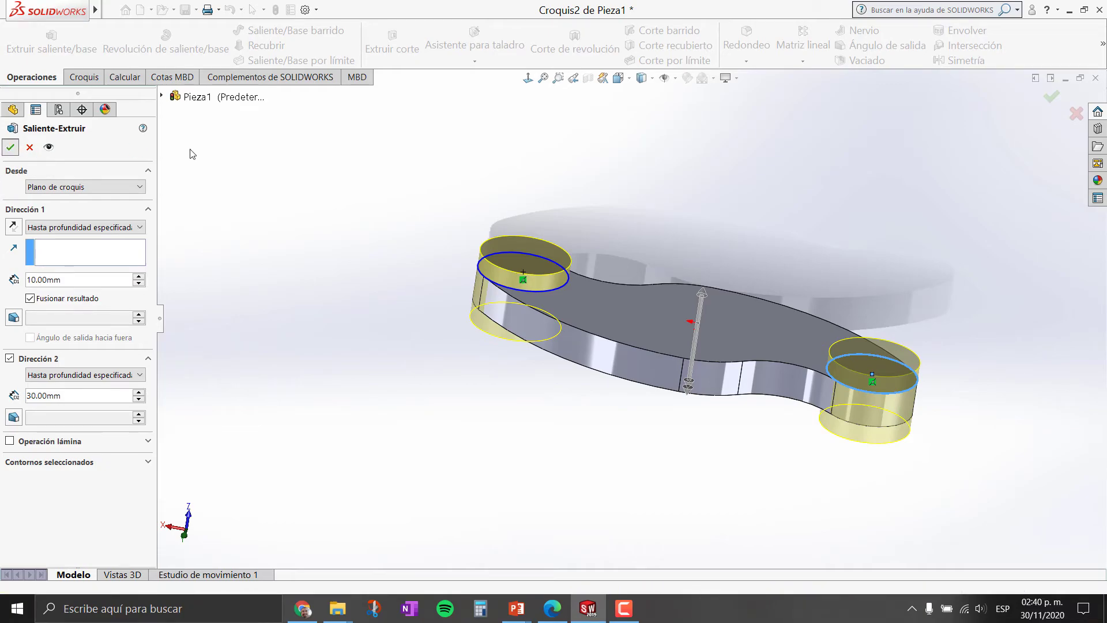
mouse_move(670, 211)
middle_down()
mouse_move(690, 136)
mouse_move(699, 215)
middle_up()
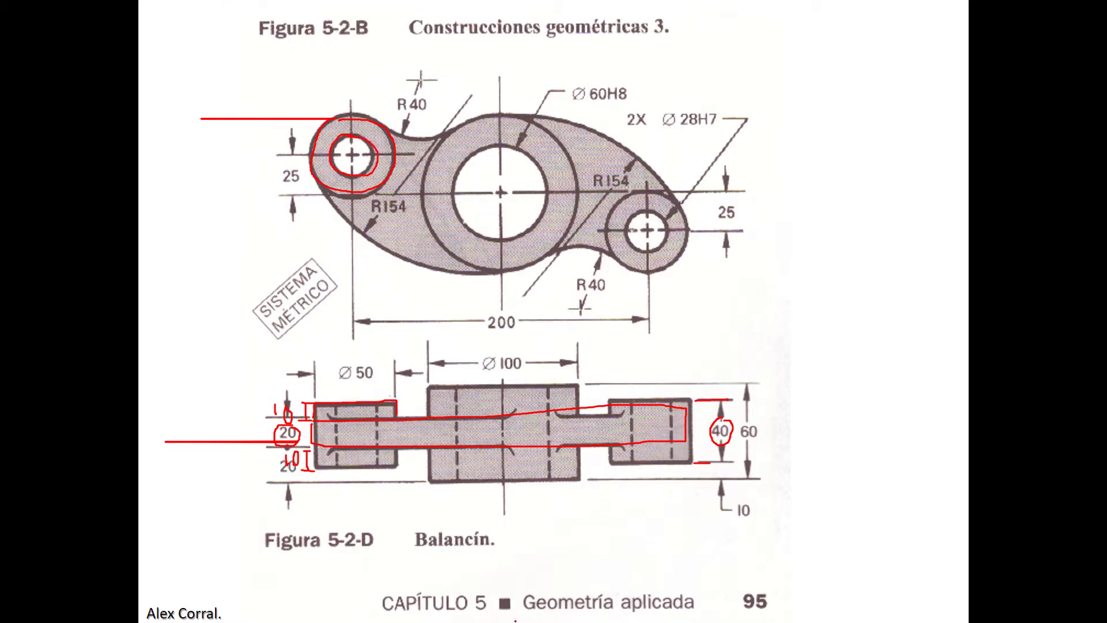
Erase all ink from the slide and circle the Ø 28H7 callout in red
click(208, 610)
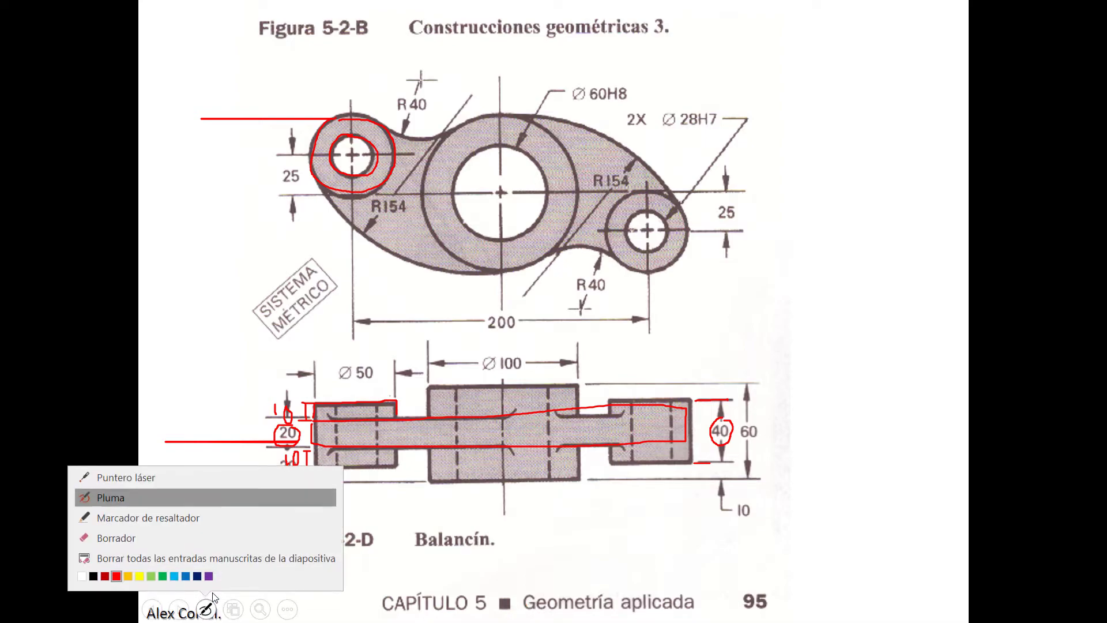
click(205, 563)
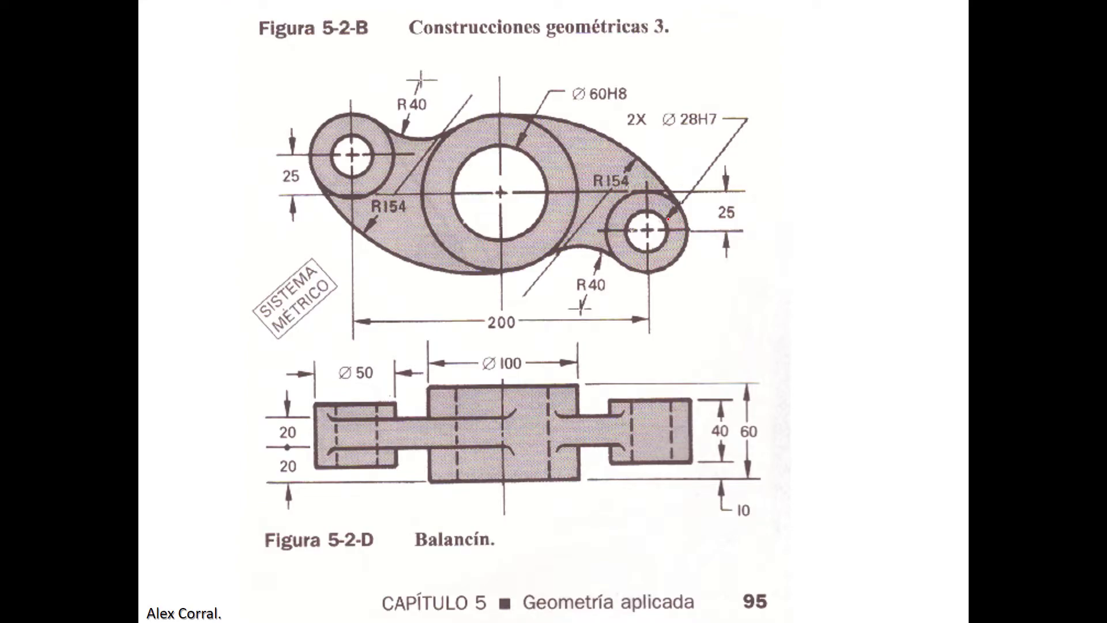
mouse_move(667, 124)
mouse_down()
mouse_move(724, 115)
mouse_move(683, 105)
mouse_up()
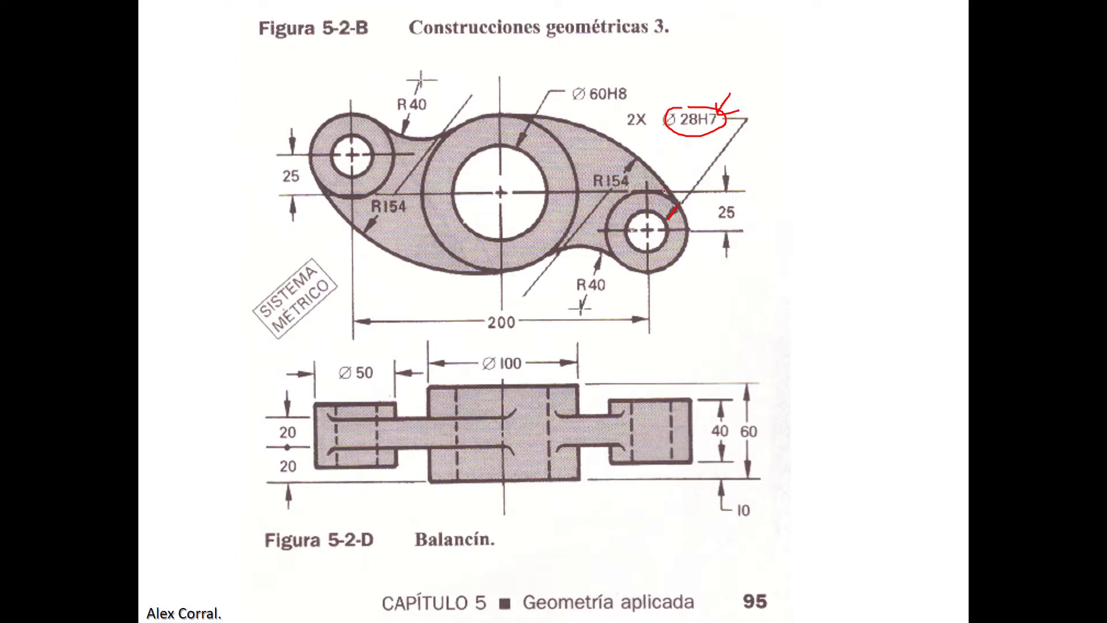
key(alt+Tab)
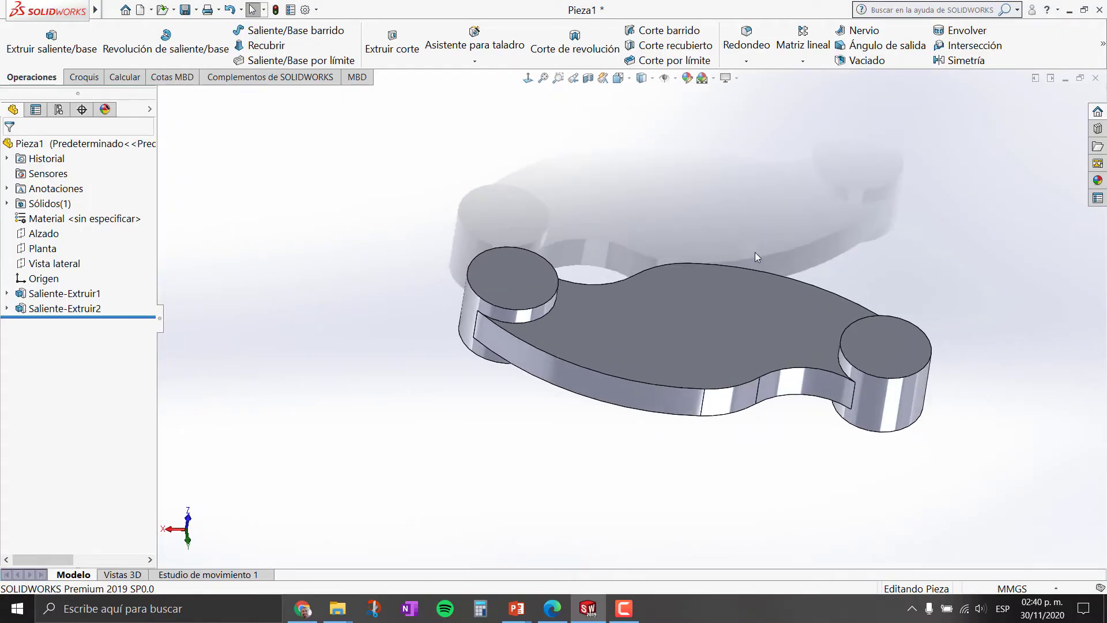
Zoom and orbit the part to bring the left boss's top face into view
scroll(663, 334, up, 3)
scroll(808, 297, down, 2)
scroll(819, 294, down, 3)
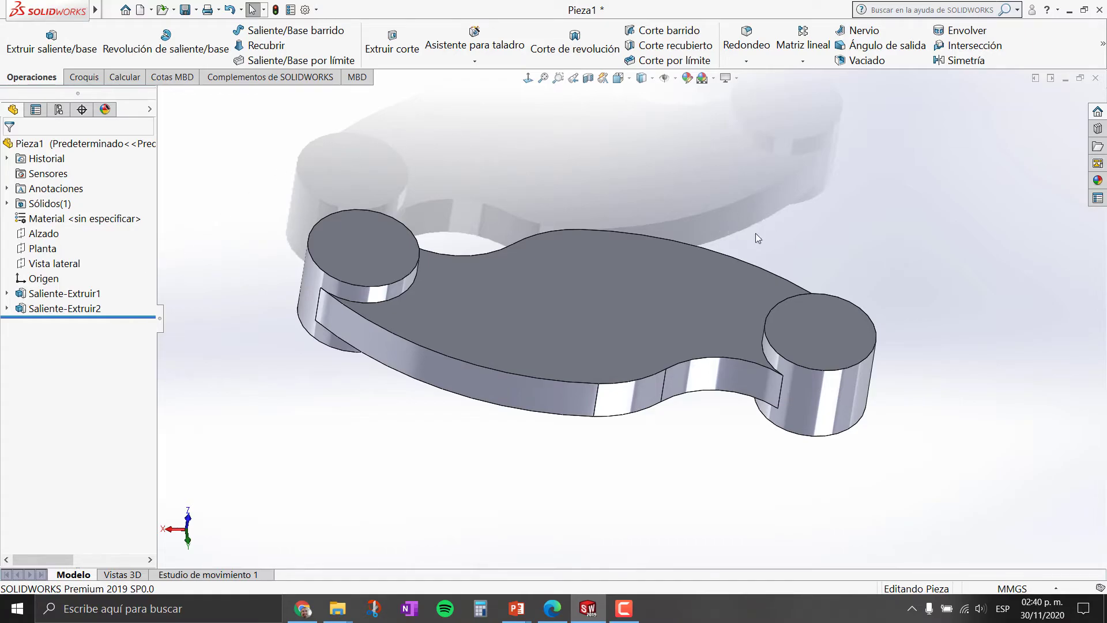
middle_drag(756, 233, 781, 251)
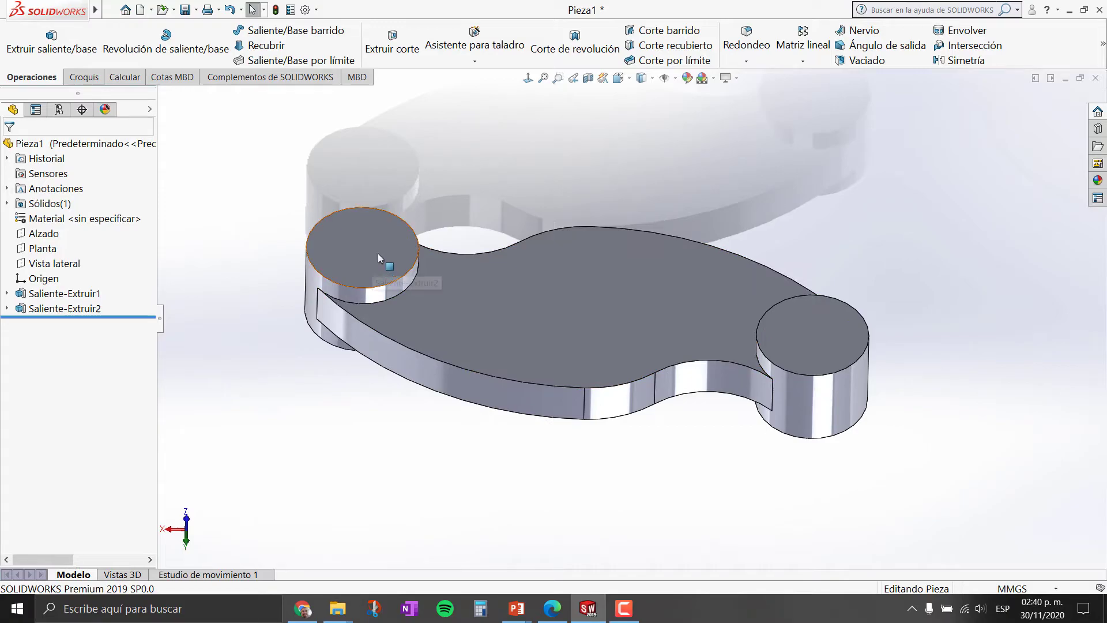
Start Croquis3 on the left boss's top face, viewed normal to it
click(355, 248)
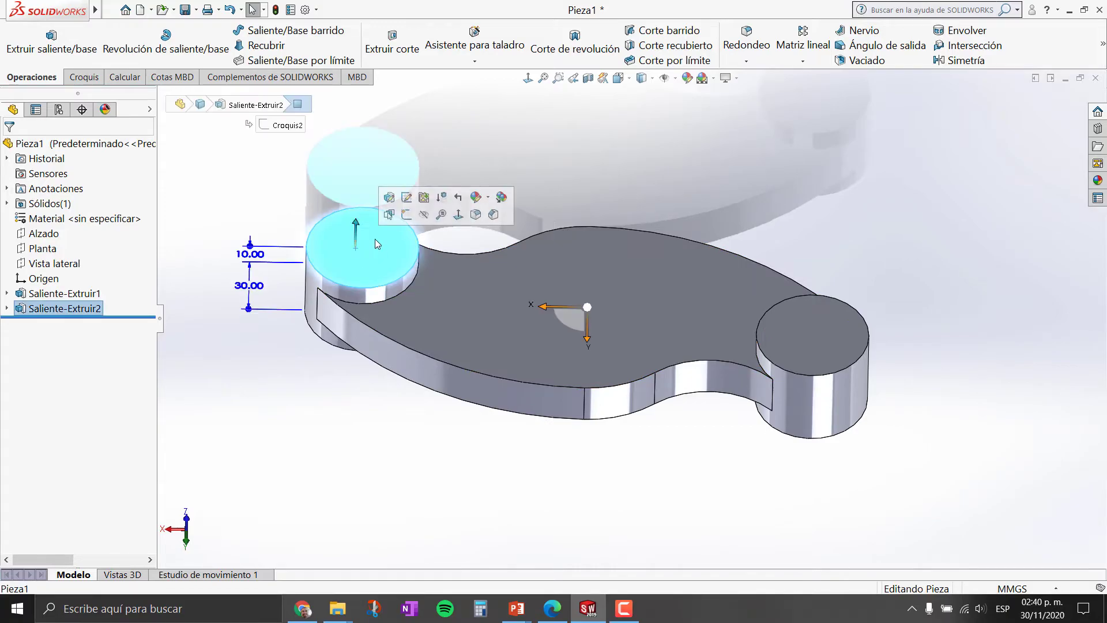
click(407, 214)
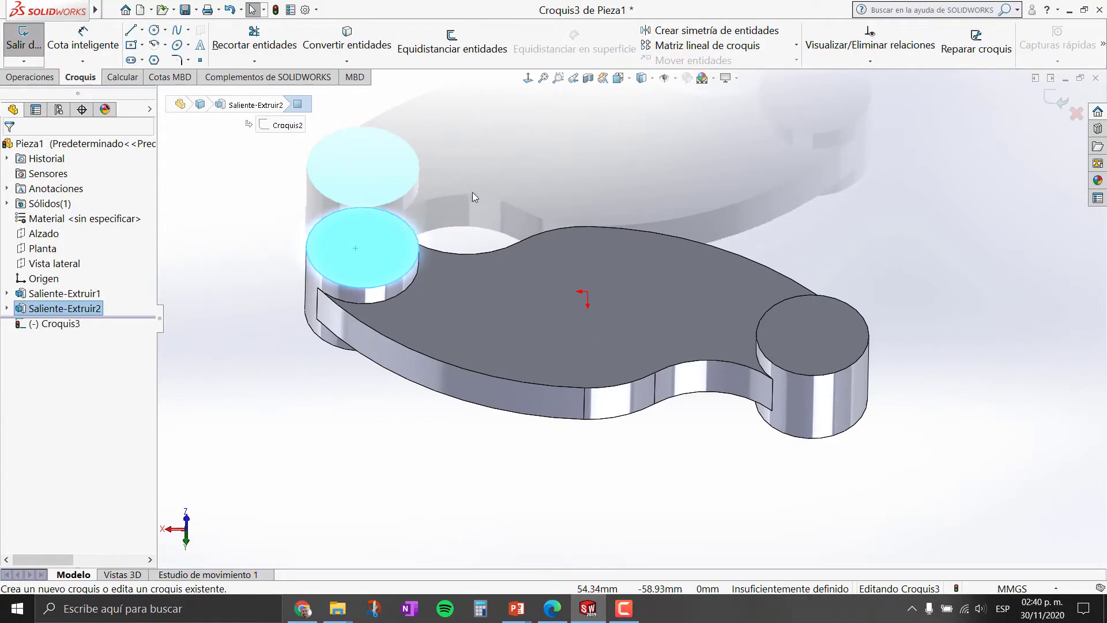
click(528, 79)
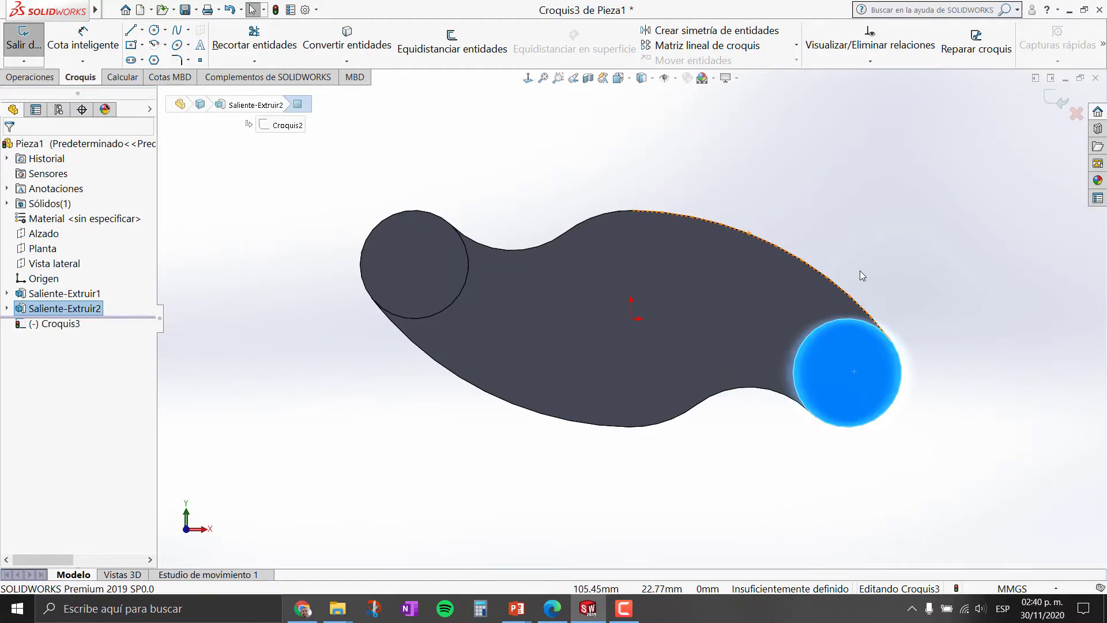
Draw circles centred in both bosses and place a diameter dimension on the left one
click(154, 30)
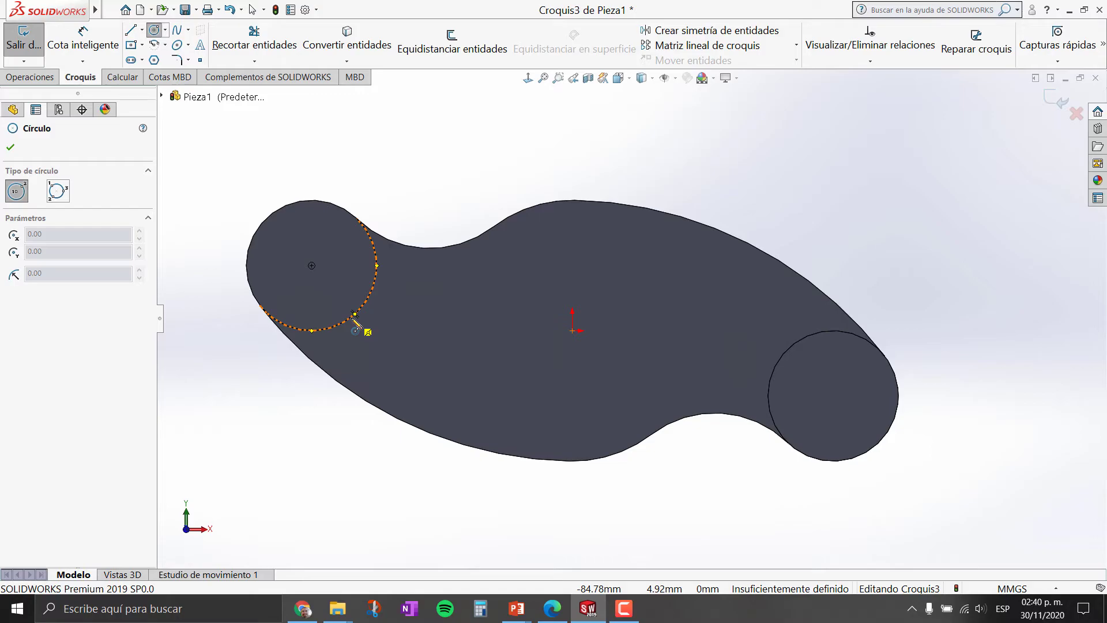
click(312, 265)
click(331, 244)
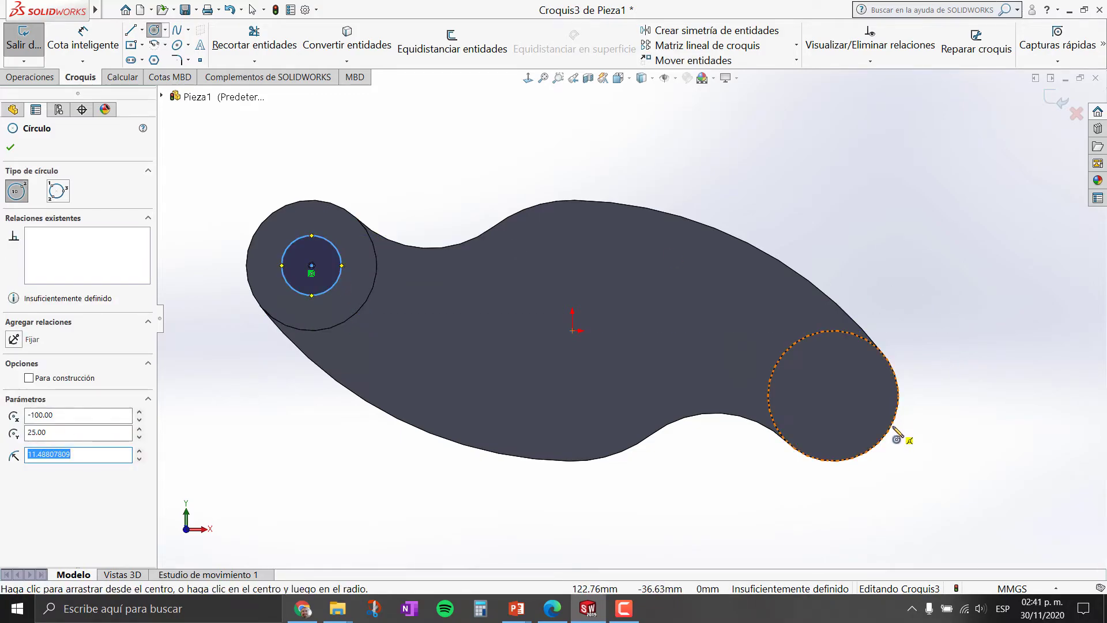
click(833, 396)
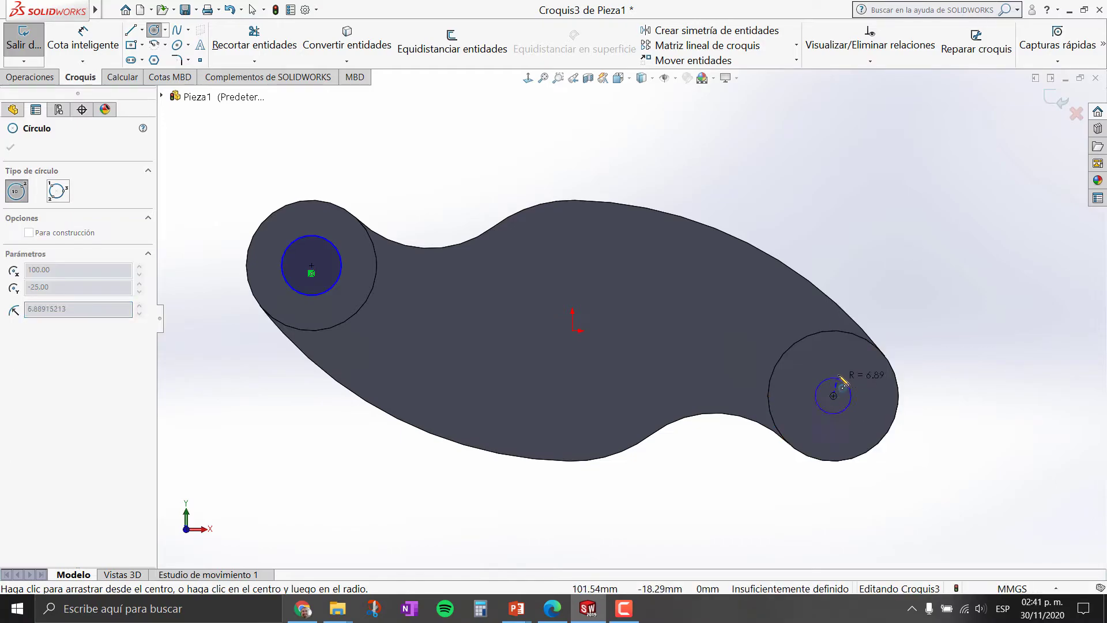
click(847, 369)
click(83, 37)
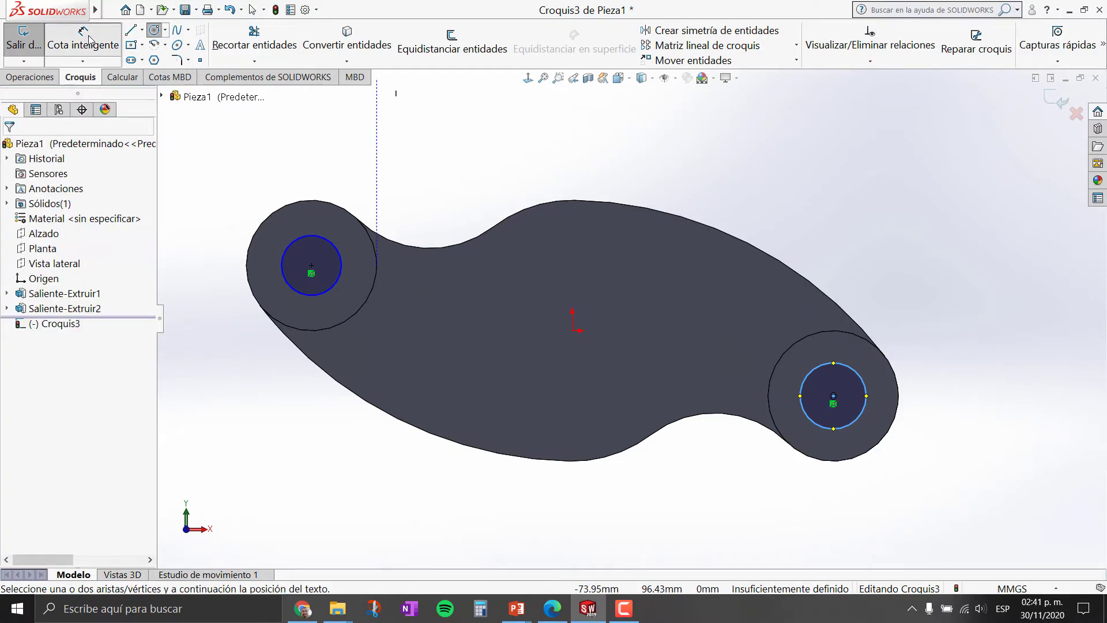
click(333, 244)
click(382, 157)
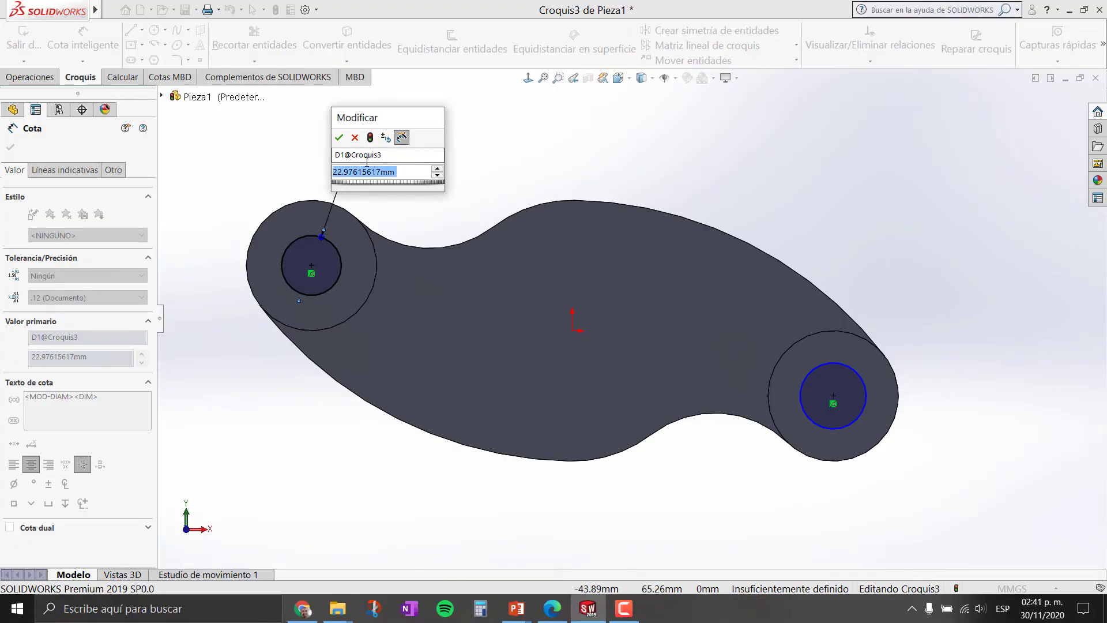
Set both hole circles to Ø28 mm diameter dimensions
text(28)
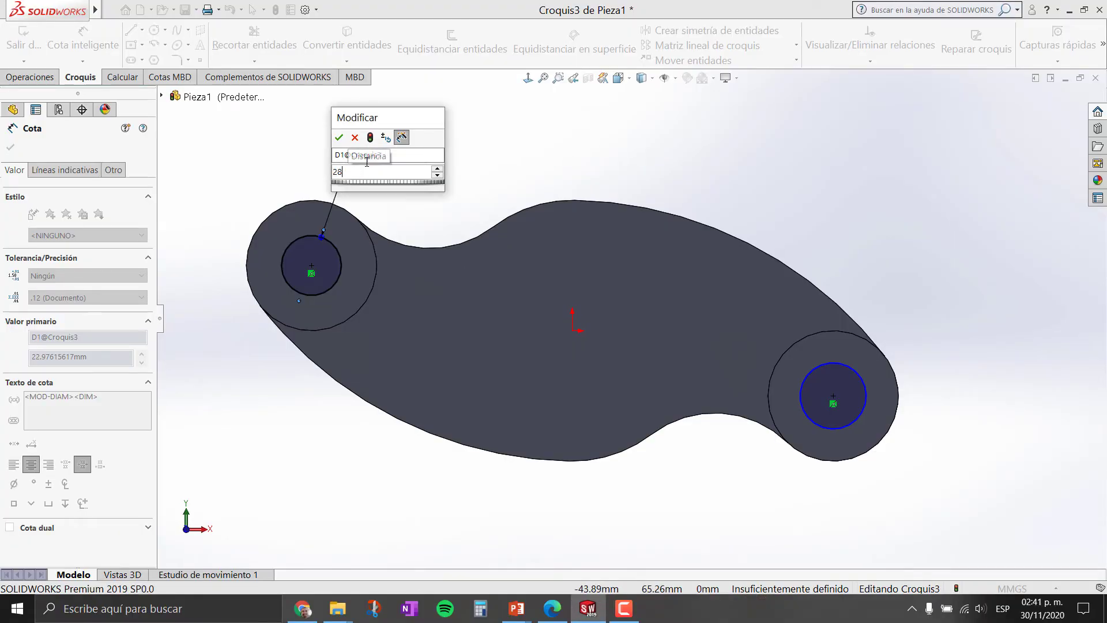
key(Return)
click(858, 375)
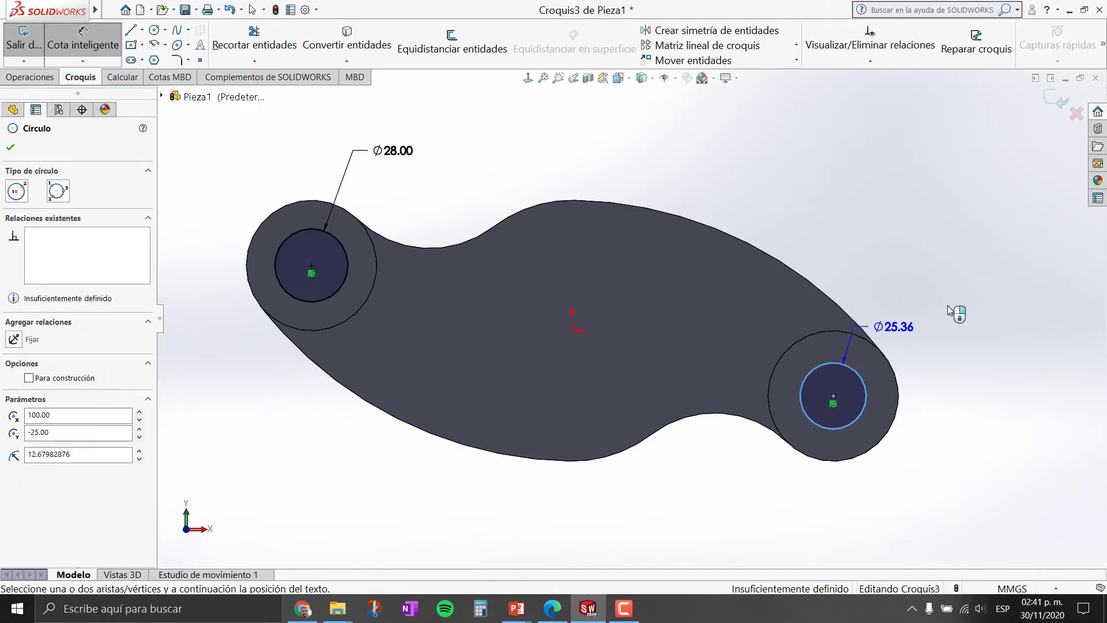
click(959, 305)
text(28)
key(Return)
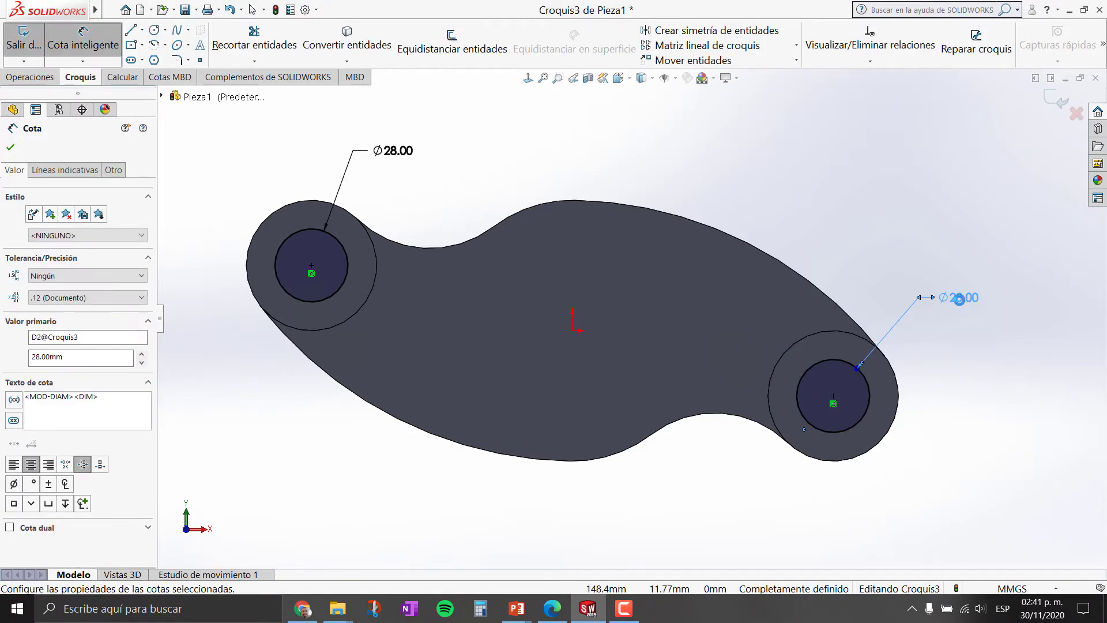
Reopen the left Ø28.00 dimension for editing, keeping its 28 mm value
scroll(583, 282, up, 2)
scroll(649, 306, down, 2)
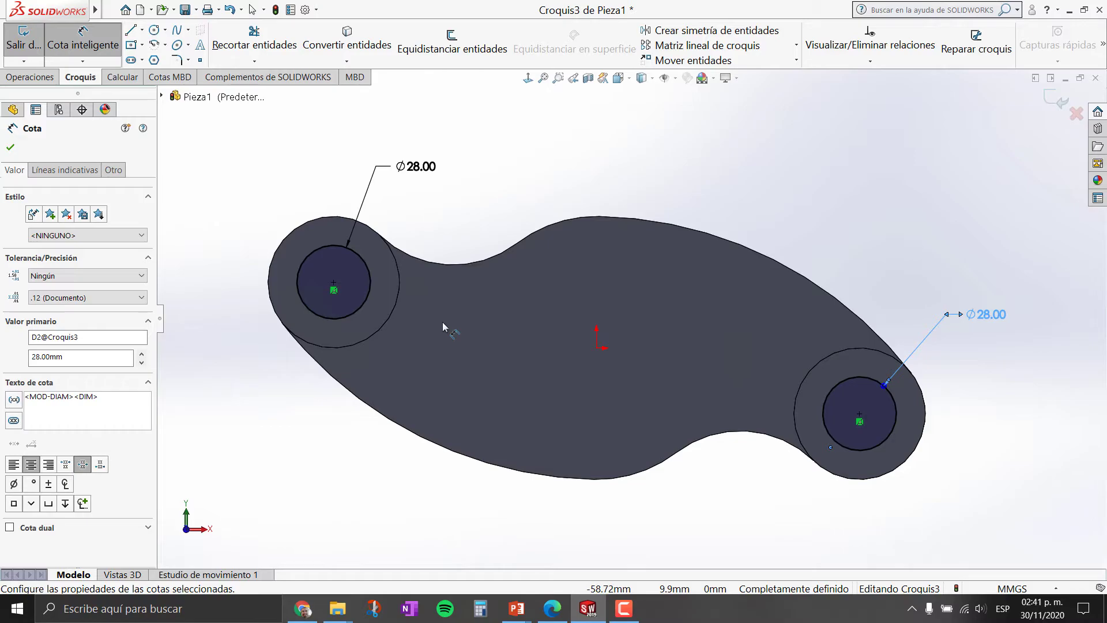
click(489, 195)
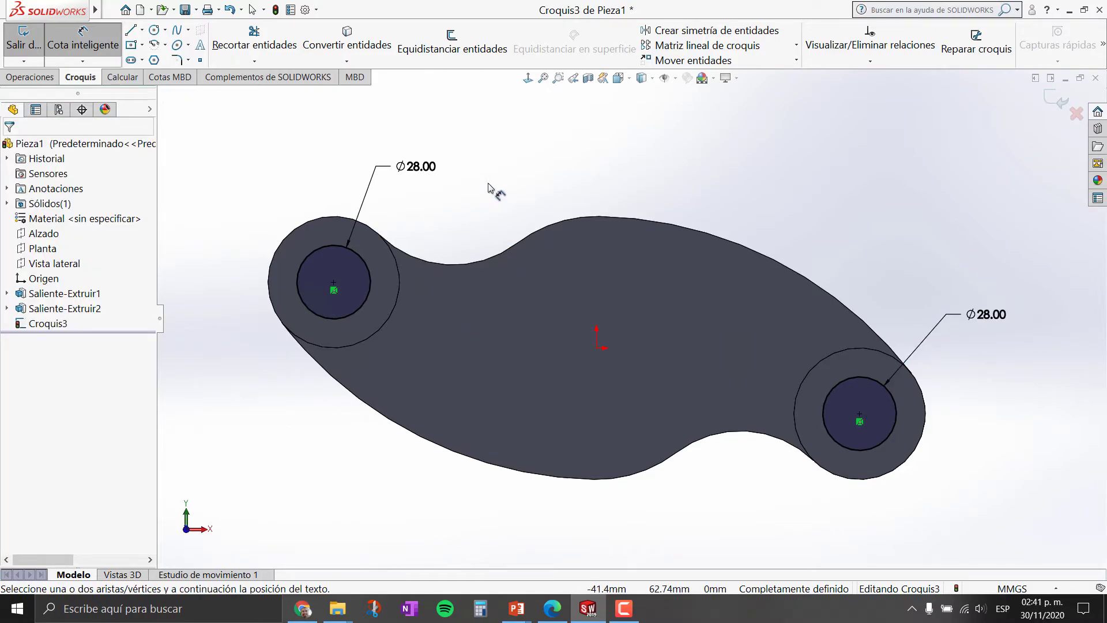
key(Escape)
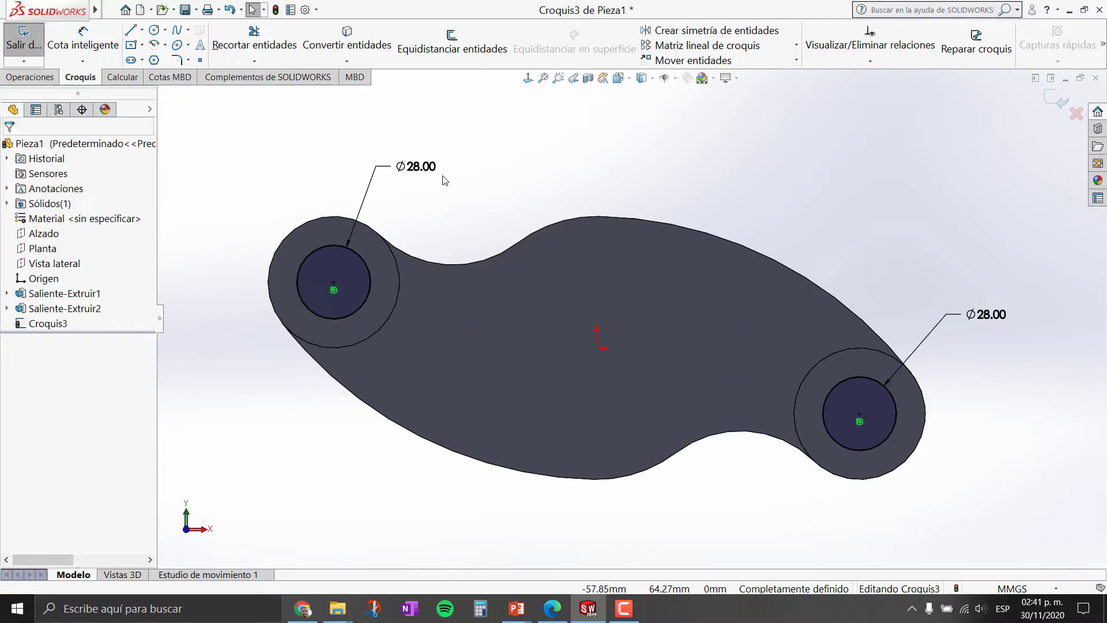
double_click(424, 171)
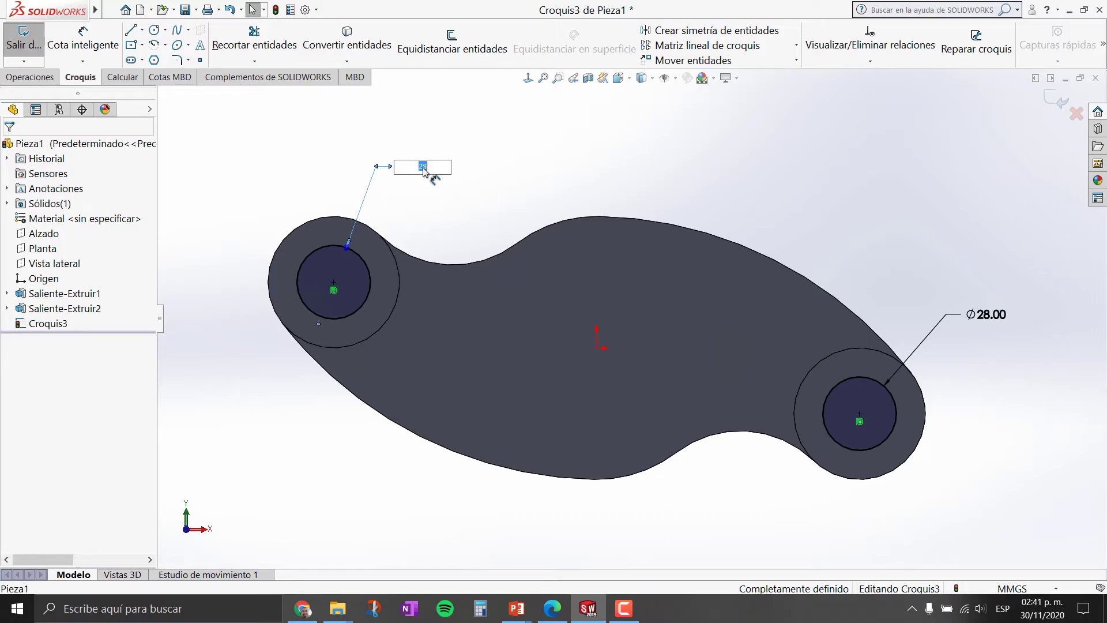
key(Escape)
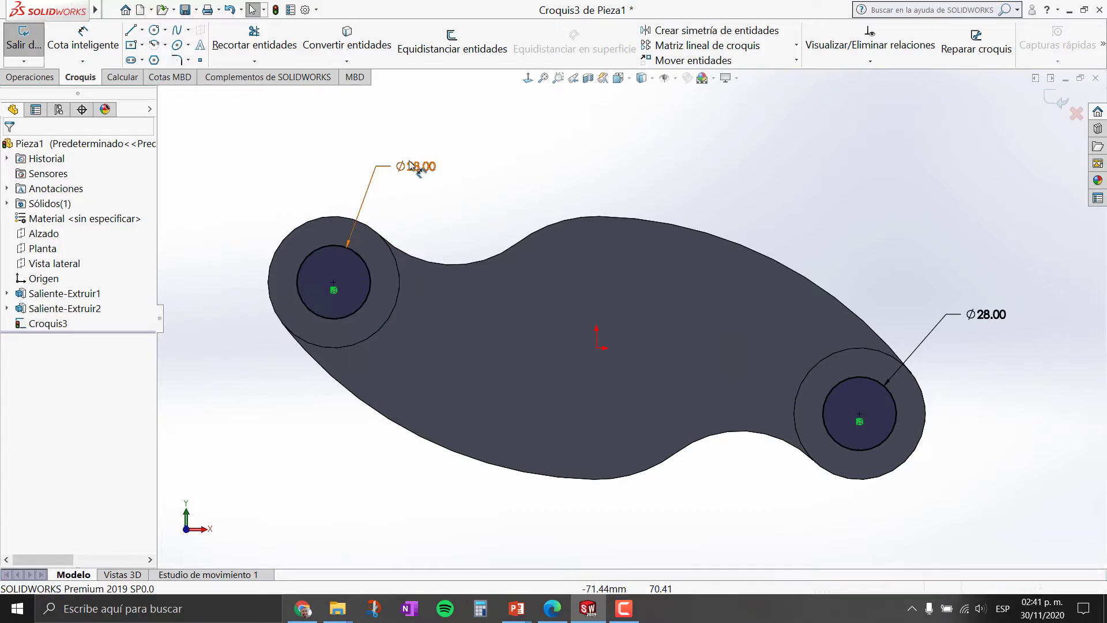
click(414, 168)
double_click(417, 166)
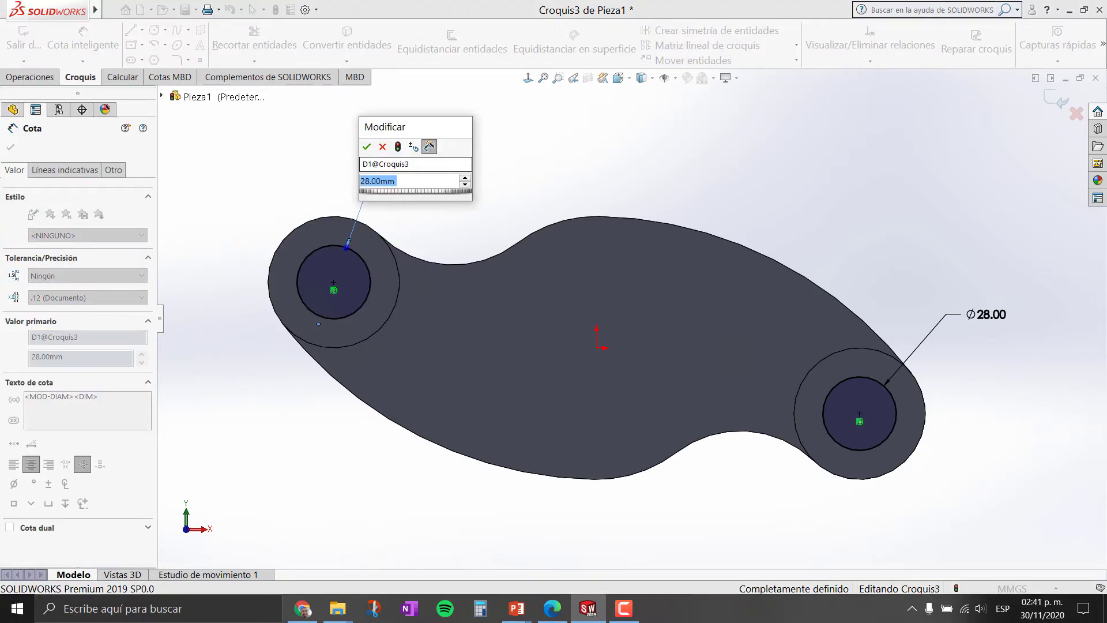
click(367, 147)
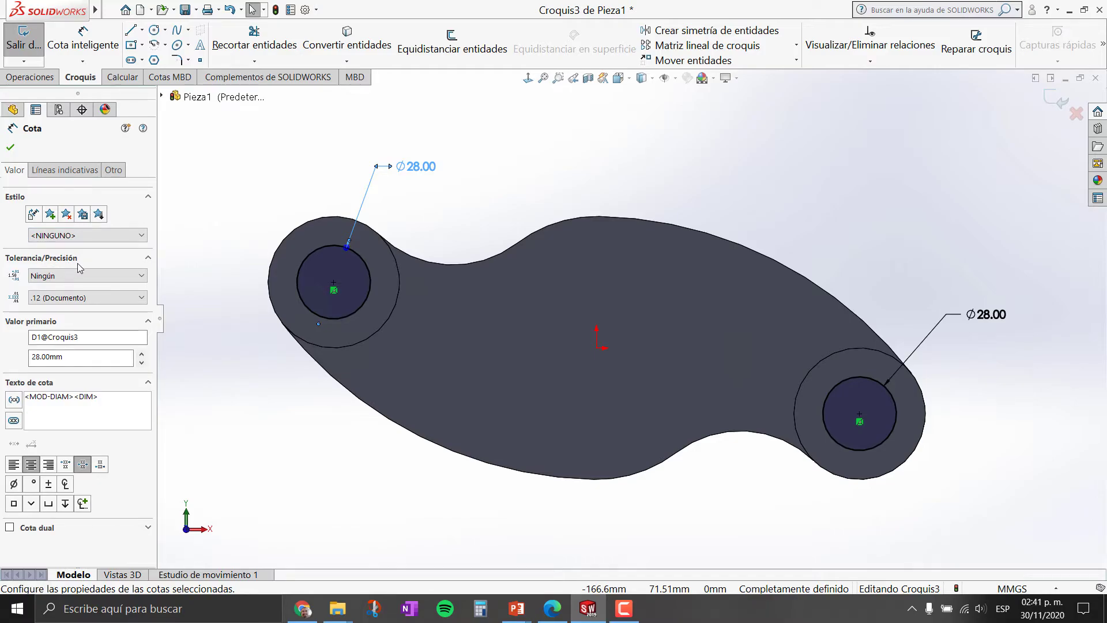
Give the left Ø28 diameter dimension the Ajustar con tolerancia fit tolerance type
click(74, 276)
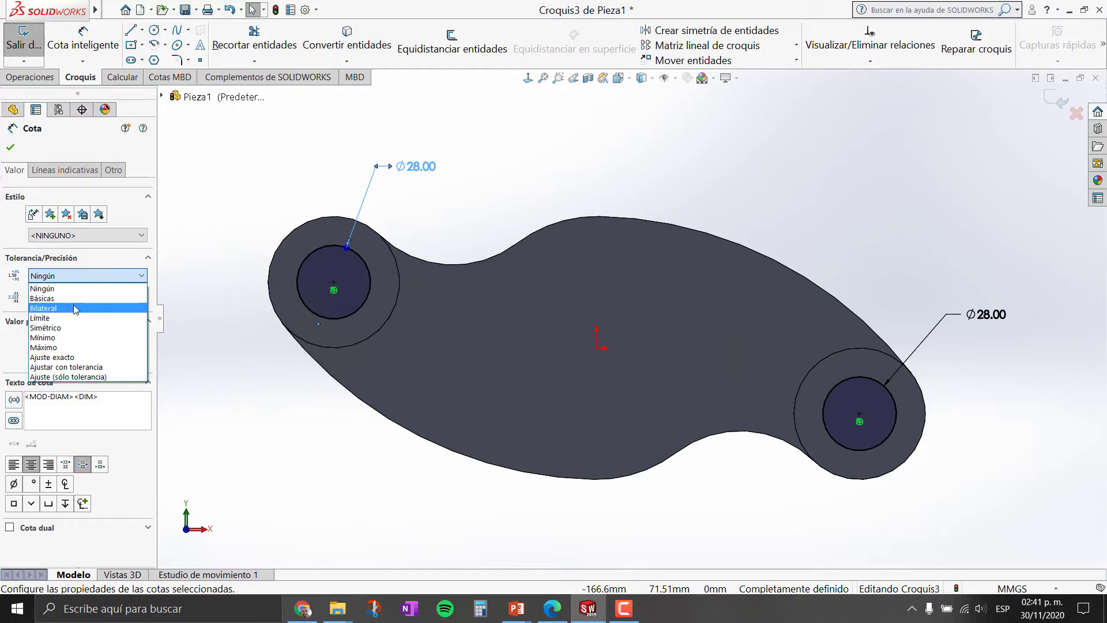
click(63, 369)
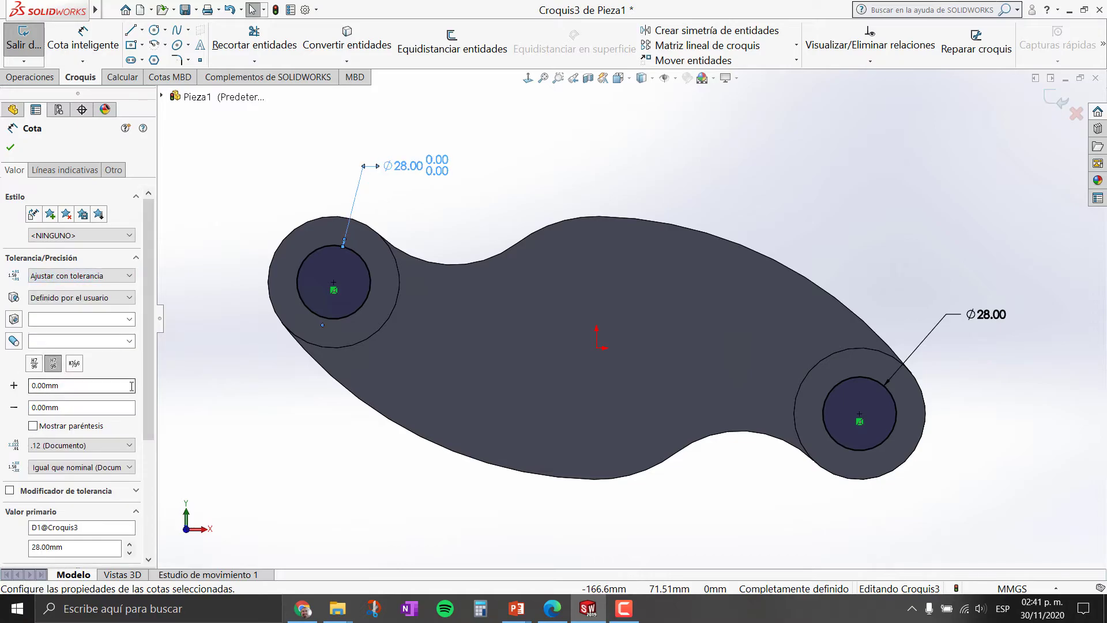
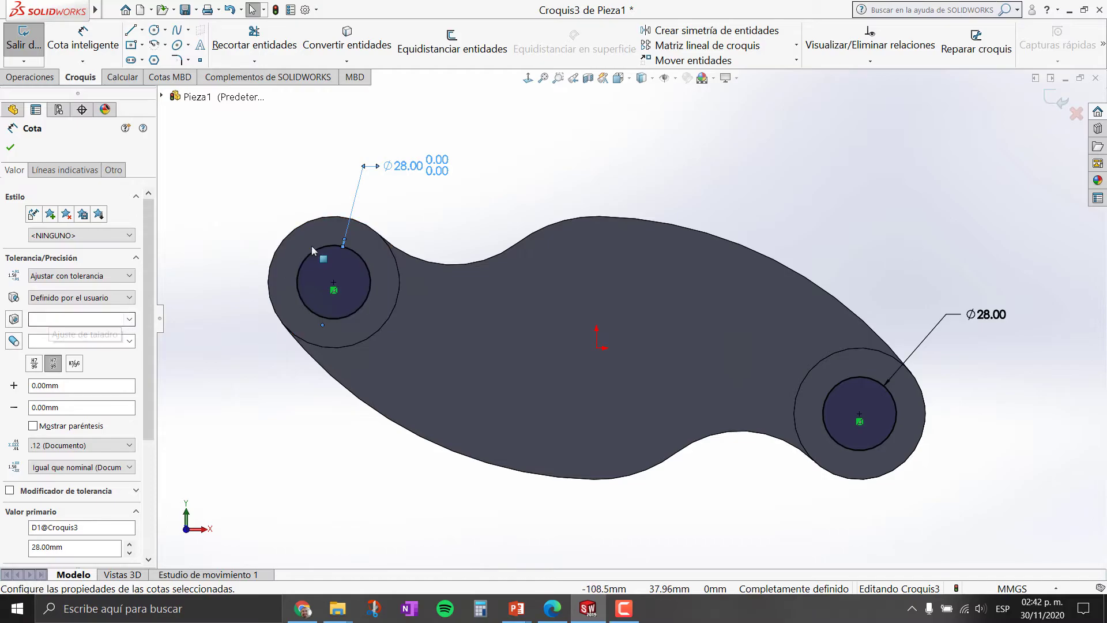
Apply an H7 hole-fit tolerance (+0.02/0.00) to the upper-left Ø28.00 dimension
click(130, 319)
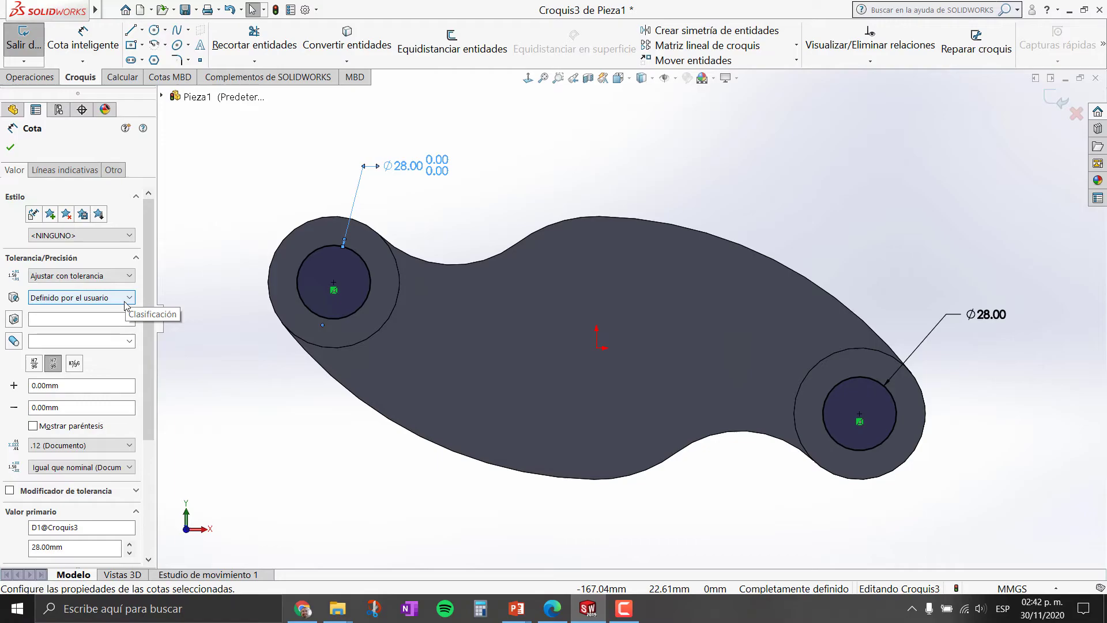
click(126, 306)
click(128, 319)
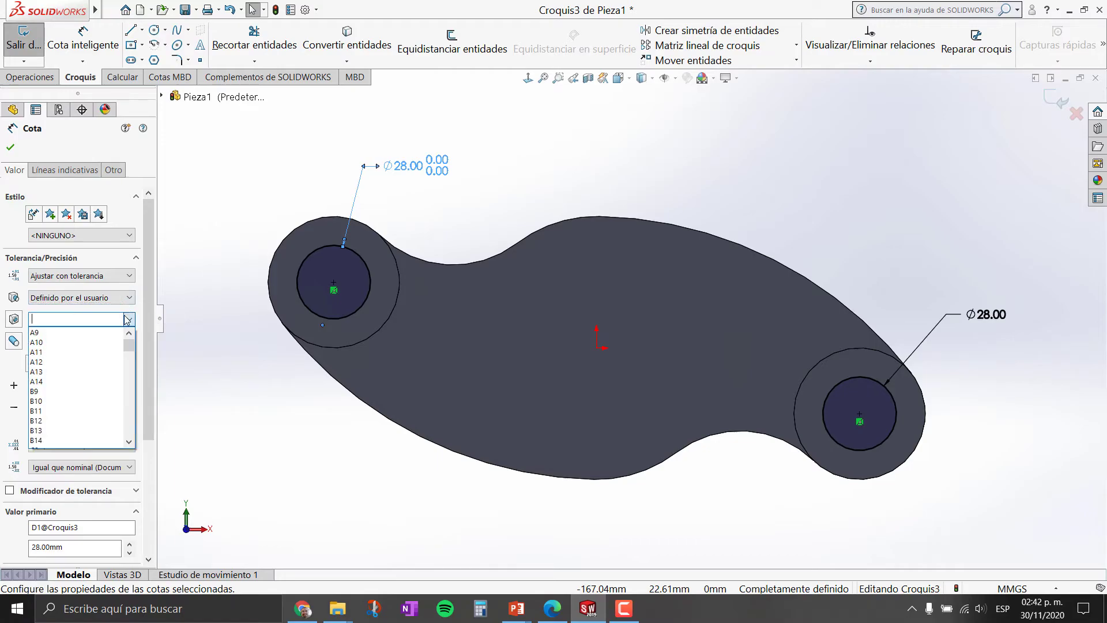
scroll(81, 381, down, 3)
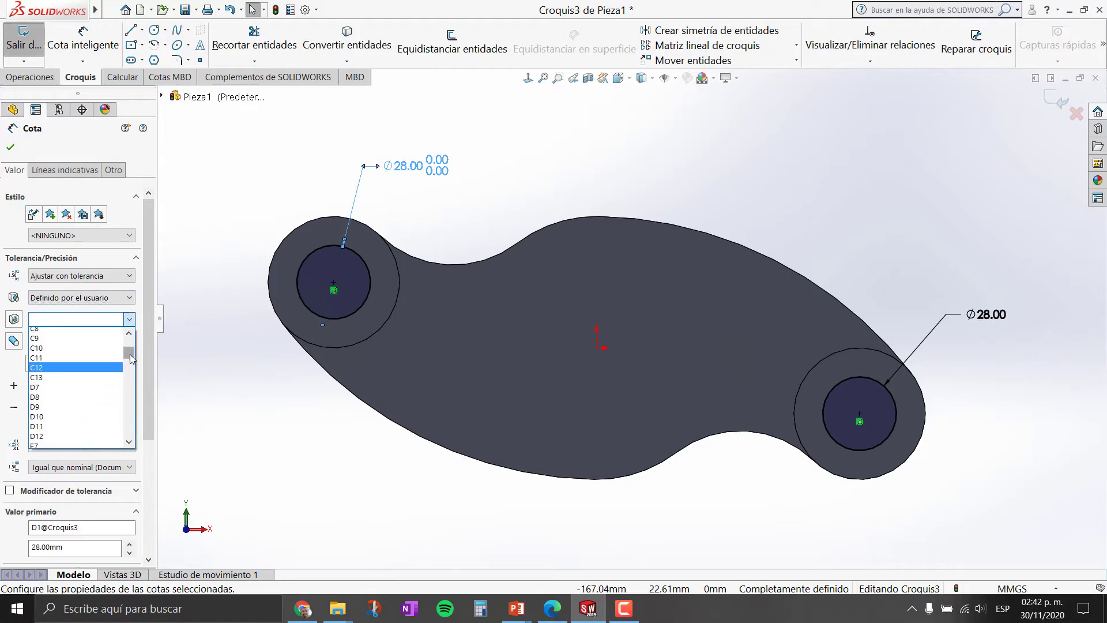
drag(131, 358, 131, 376)
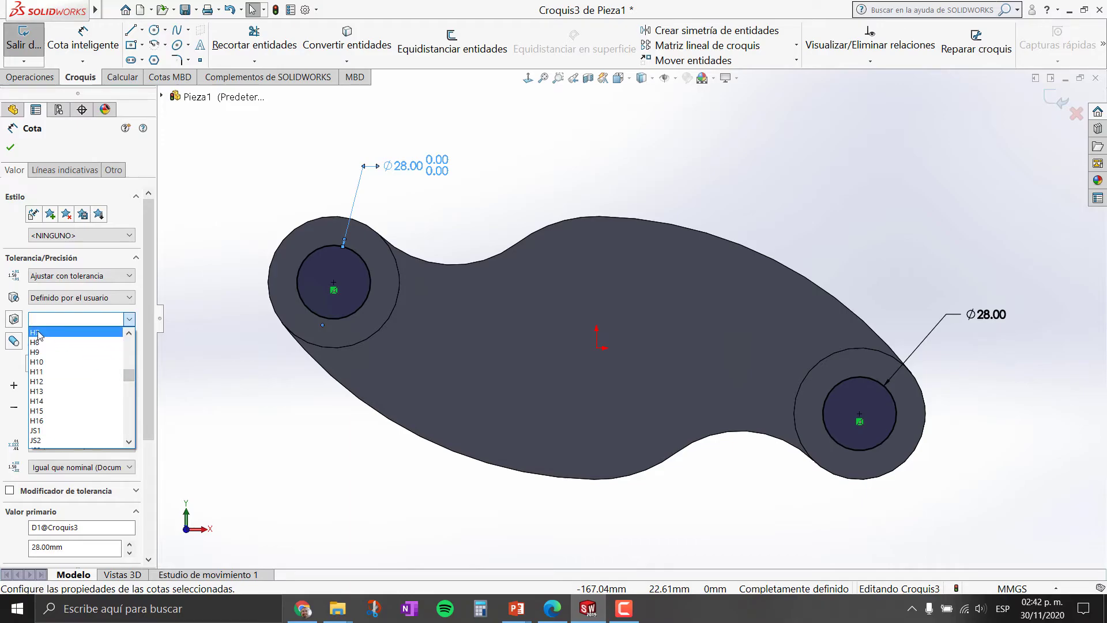
click(40, 335)
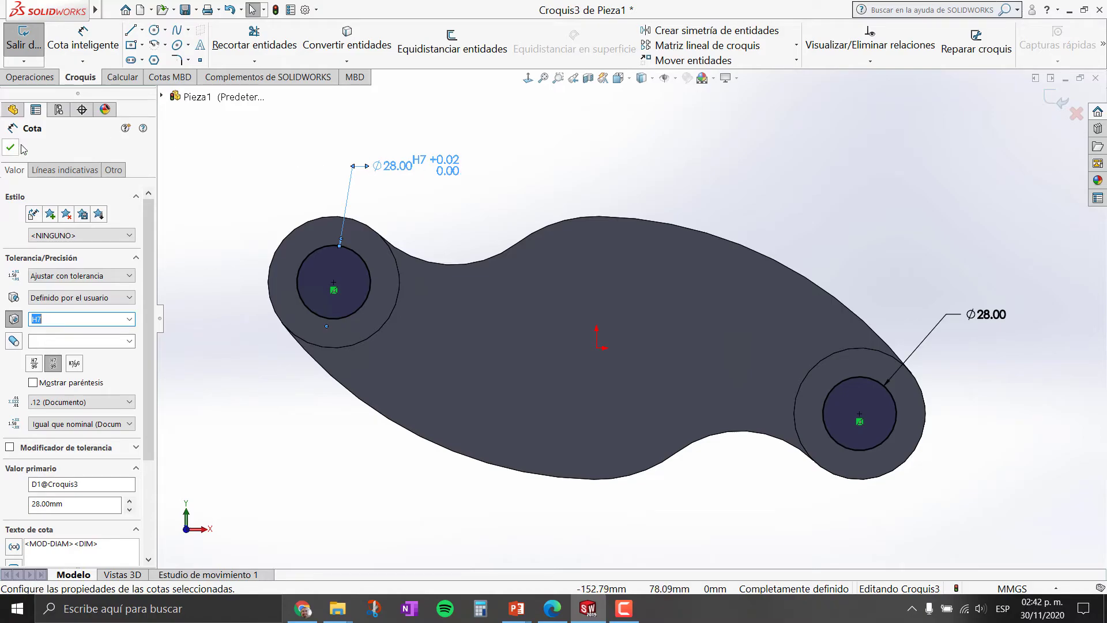
click(17, 324)
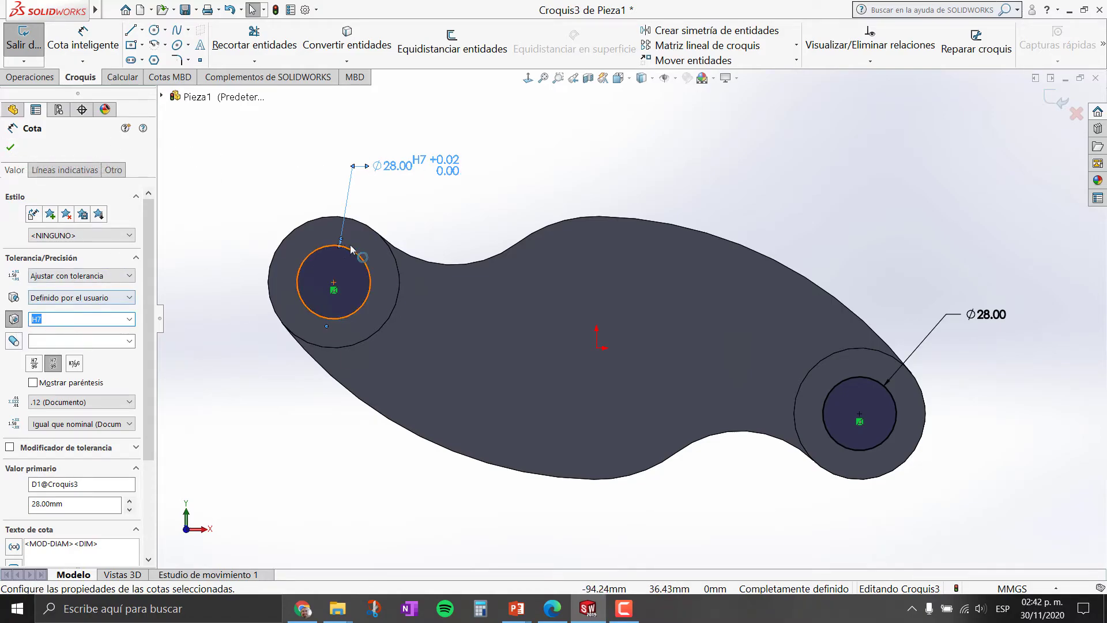
click(12, 148)
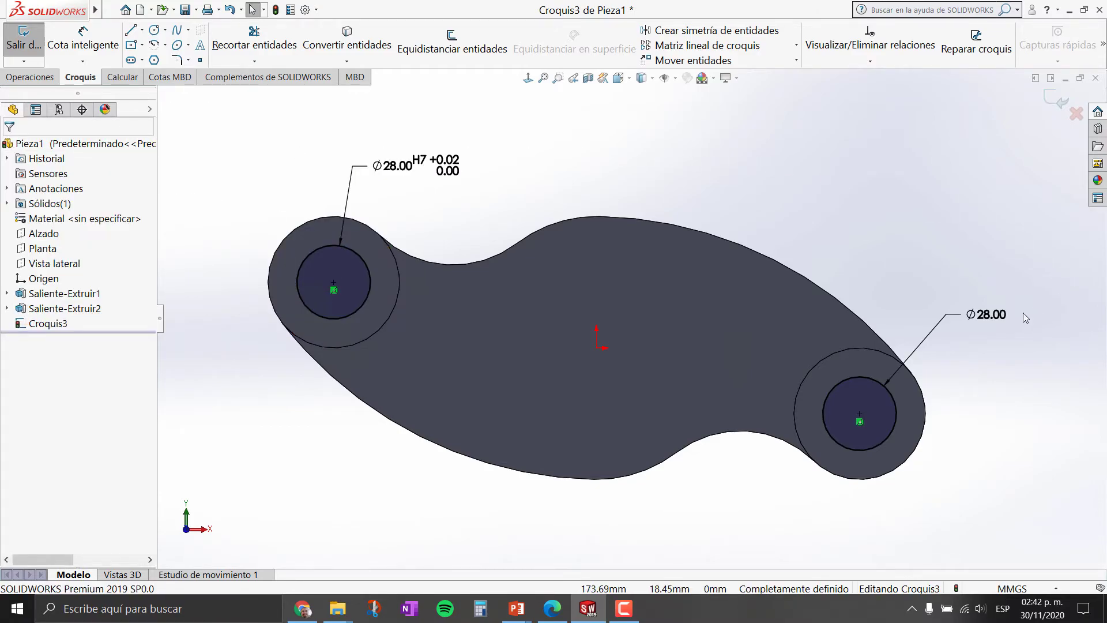
Reopen the lower-right Ø28 hole dimension, keeping its 28 mm value
double_click(988, 314)
key(Return)
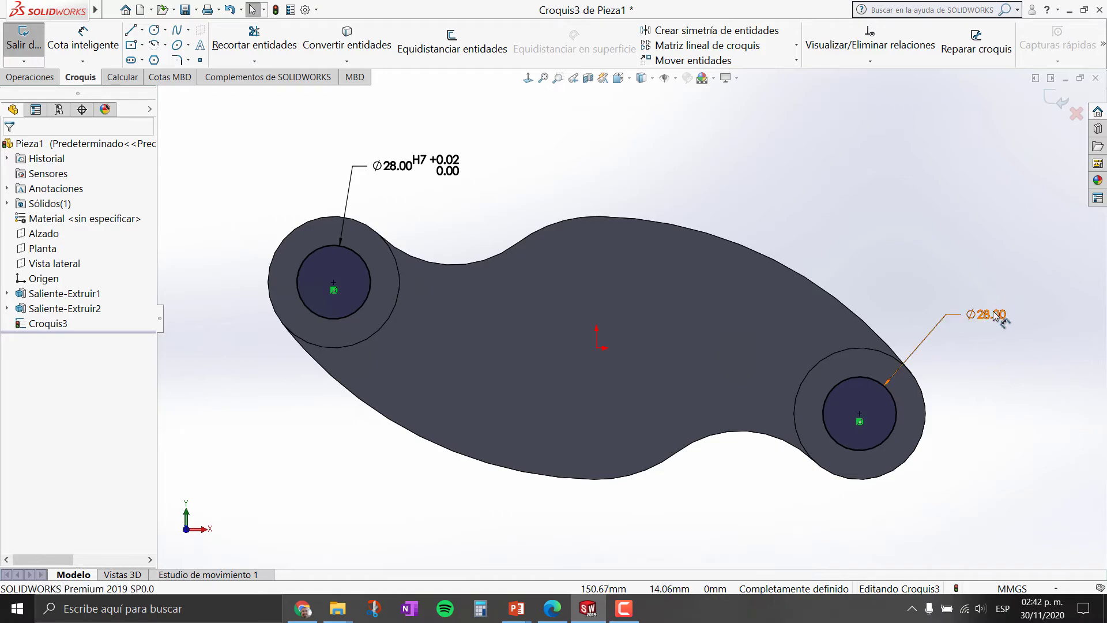
double_click(987, 315)
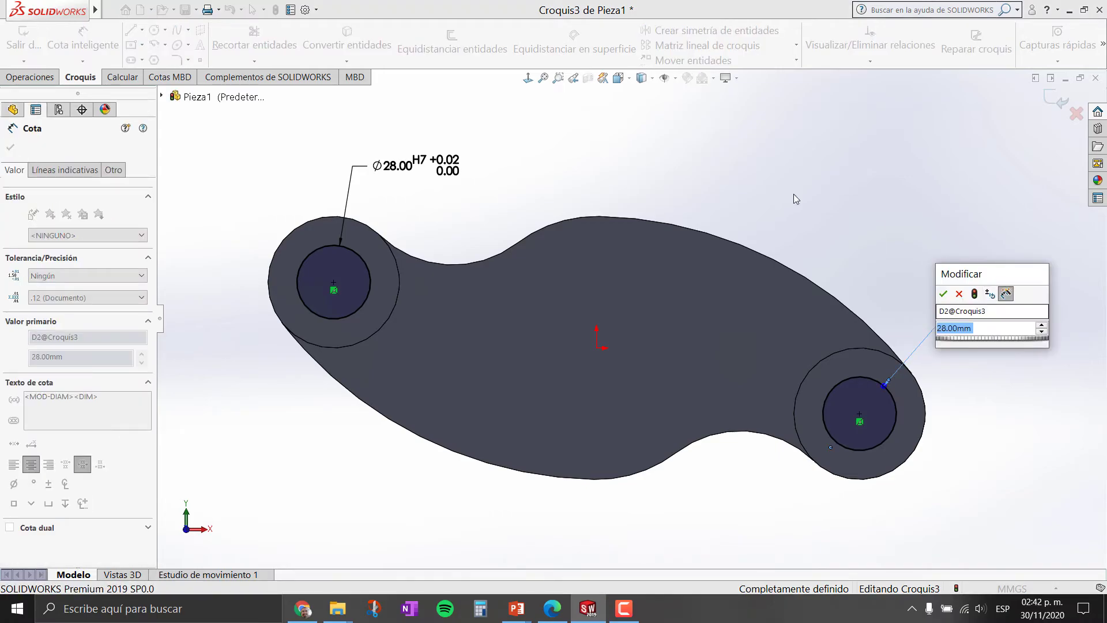
click(944, 294)
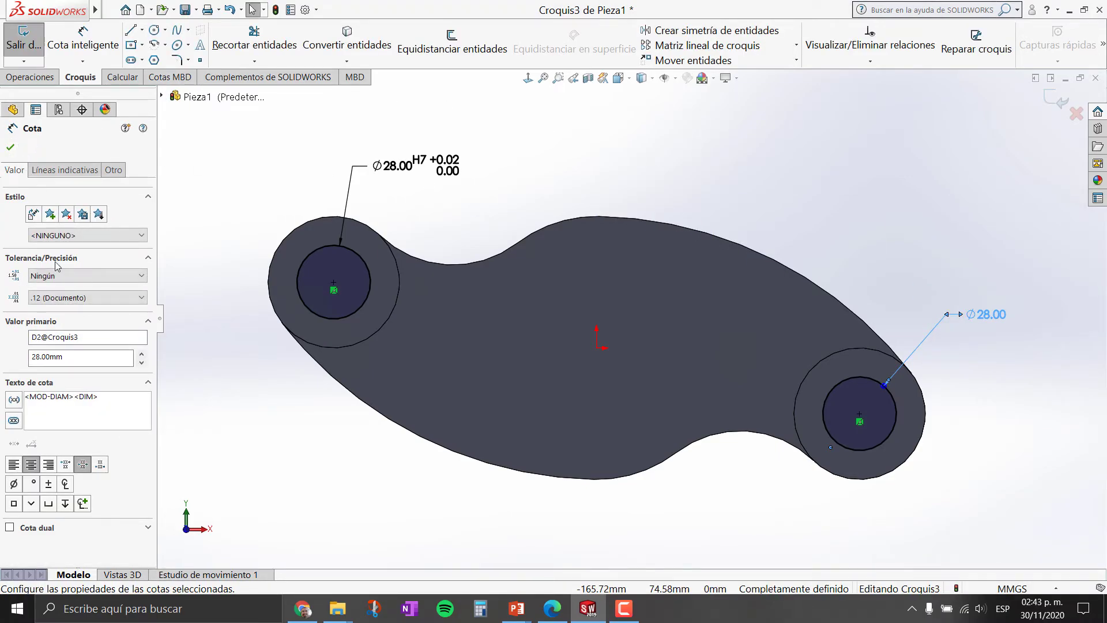
Apply an H7 fit tolerance (+0.02/0.00) to the lower-right Ø28 dimension
click(72, 276)
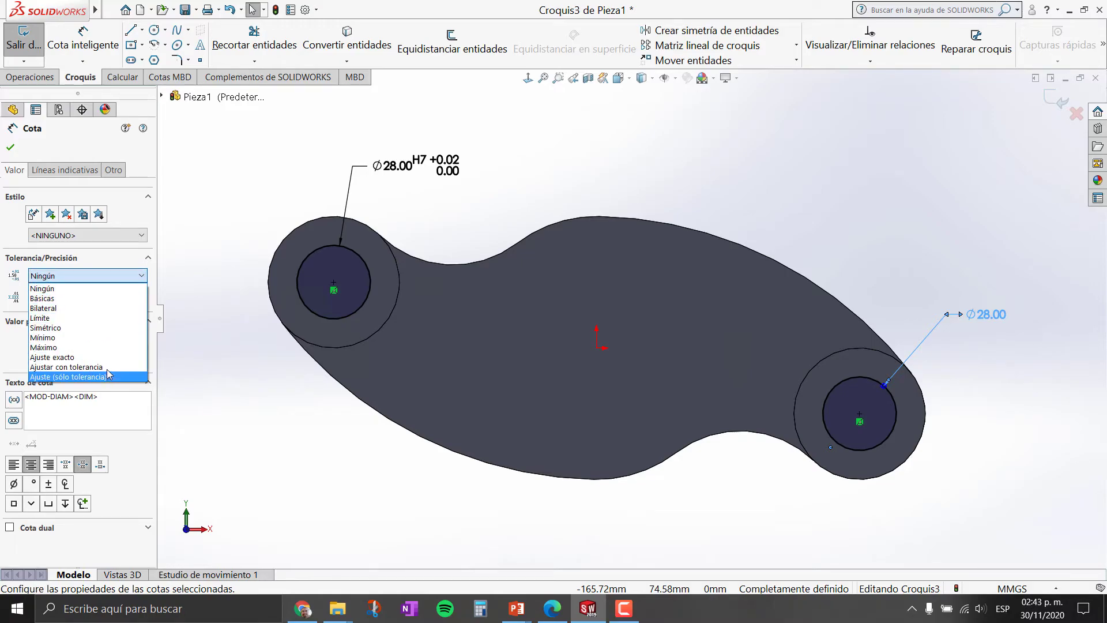
click(86, 367)
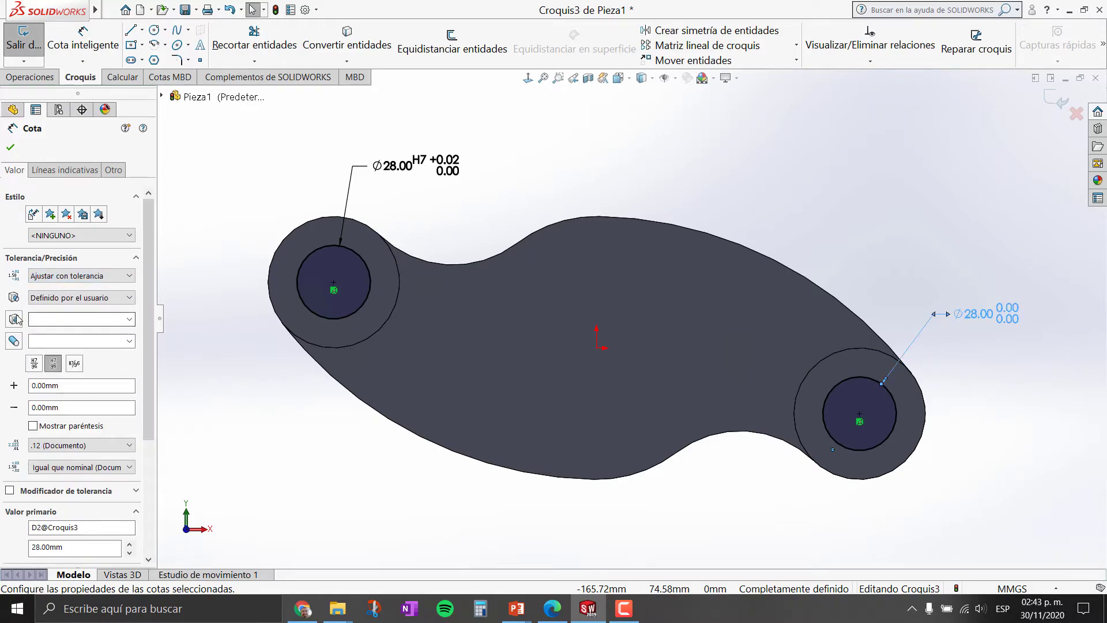
click(130, 320)
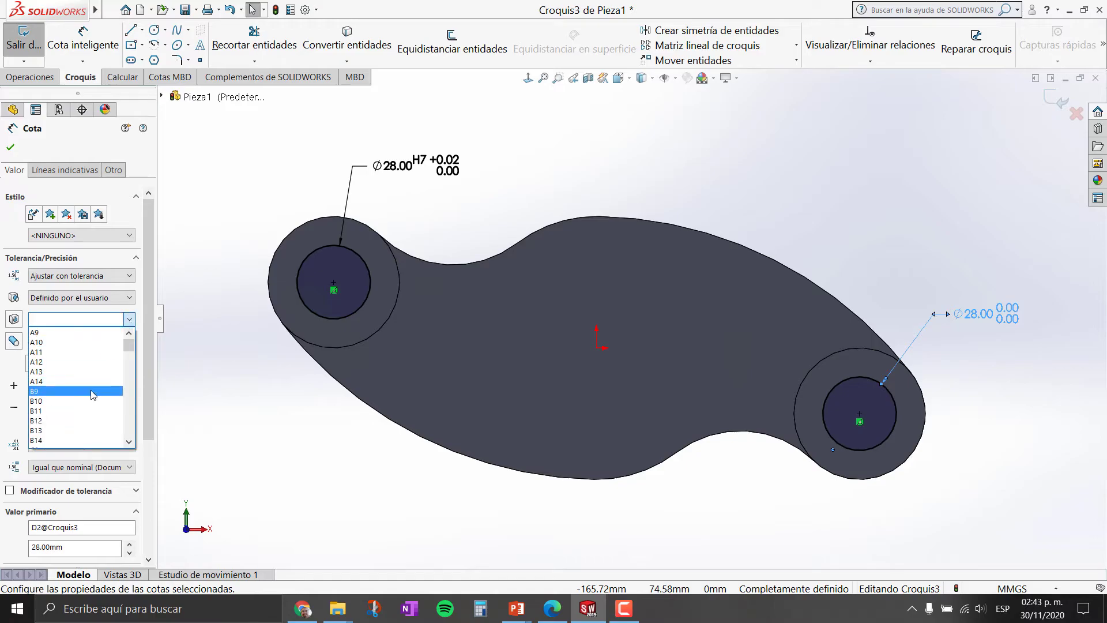
scroll(89, 427, down, 4)
scroll(89, 430, down, 4)
scroll(89, 430, down, 1)
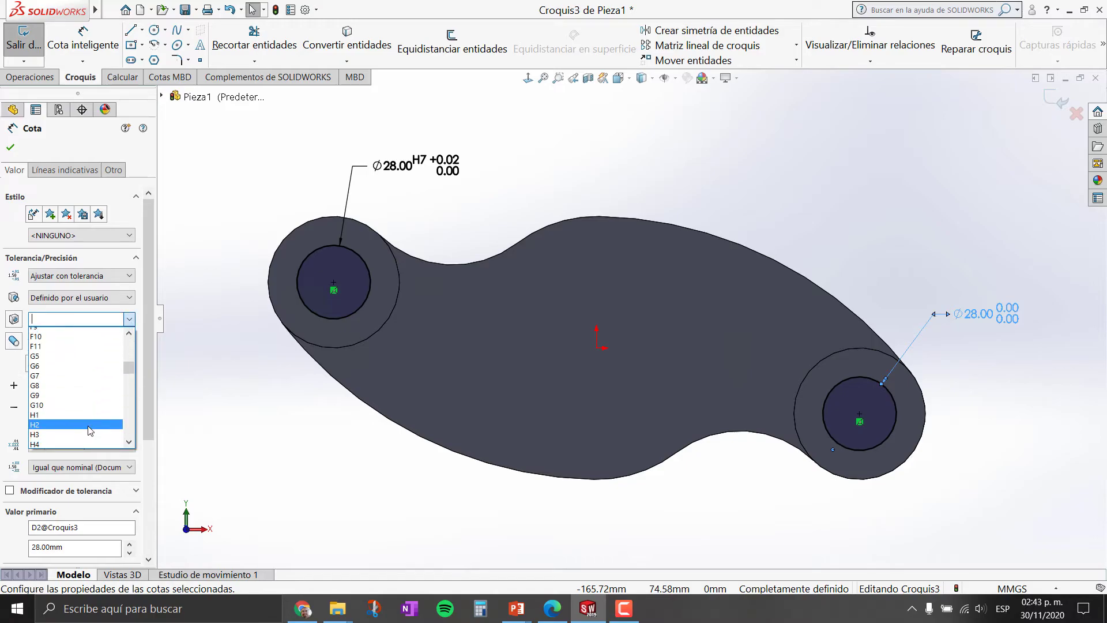
scroll(89, 427, down, 2)
click(78, 391)
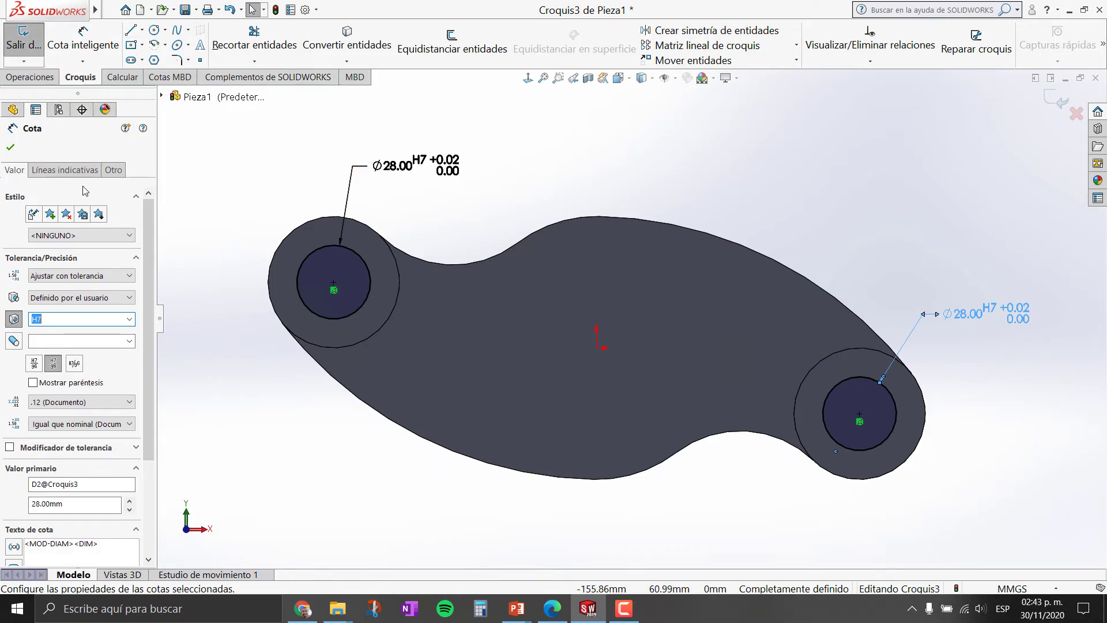
click(10, 147)
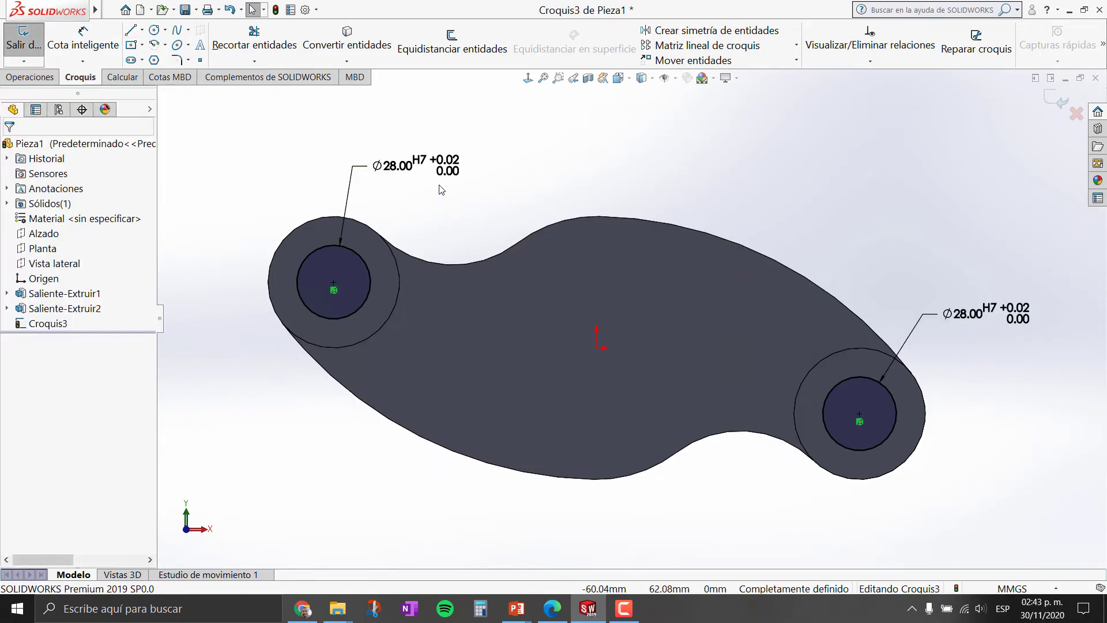
Cut both Ø28 hole circles through the part with a 120 mm extruded cut
scroll(635, 323, up, 2)
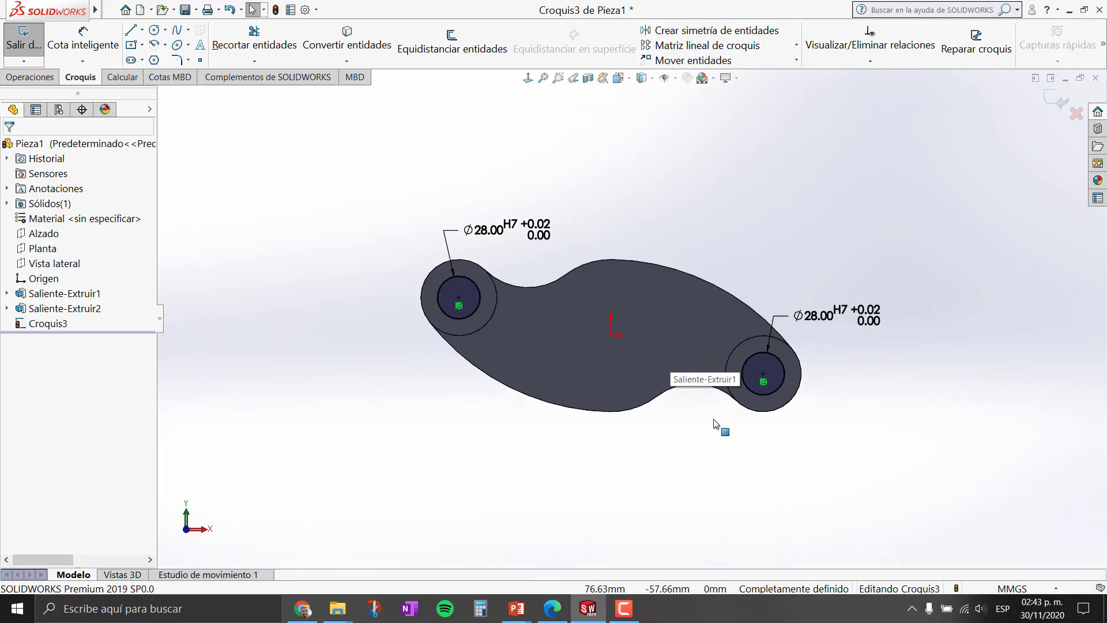
middle_drag(698, 371, 704, 260)
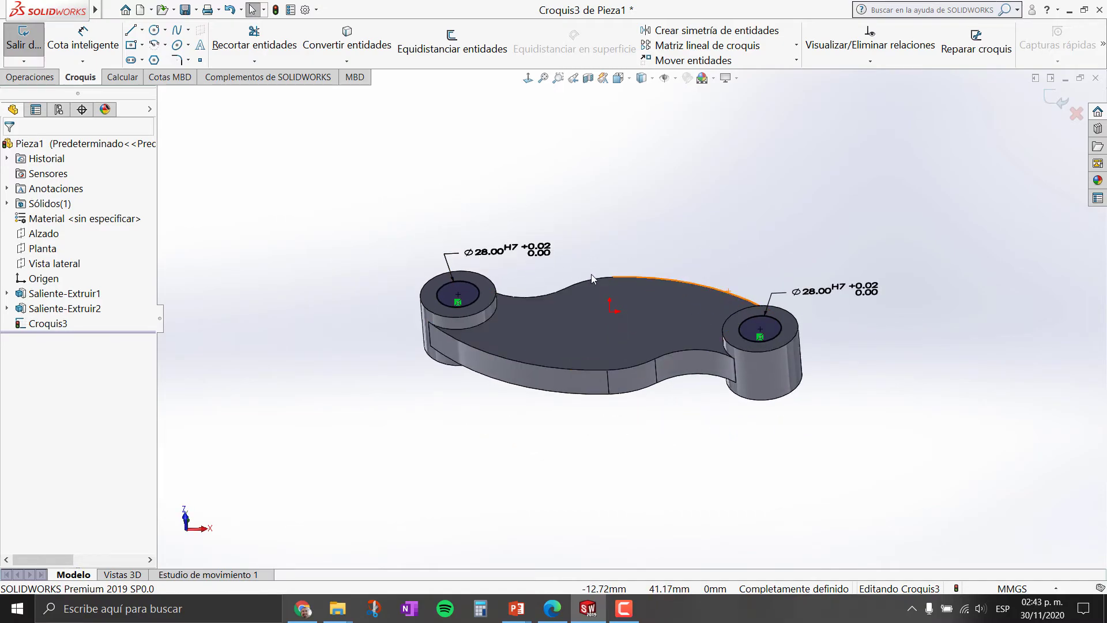
click(31, 76)
click(392, 40)
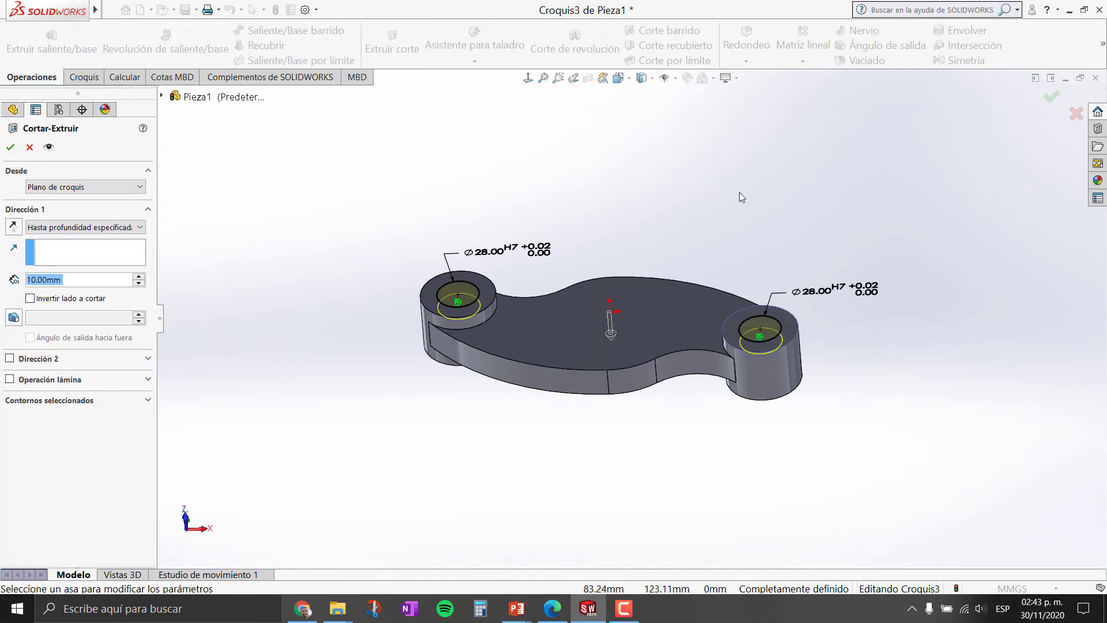
drag(610, 314, 621, 466)
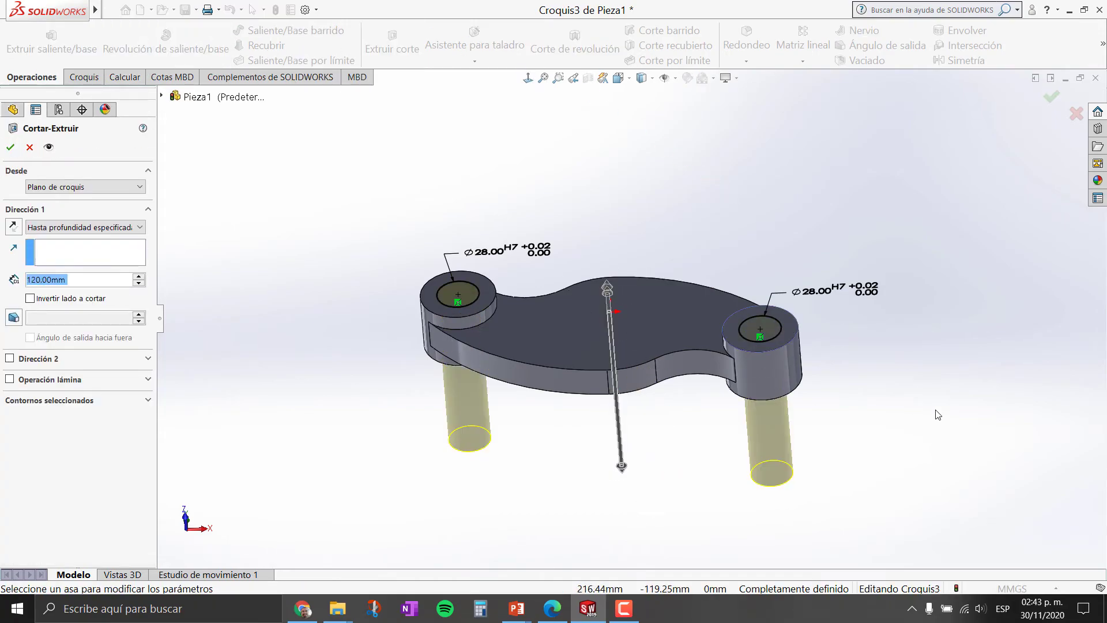
key(Return)
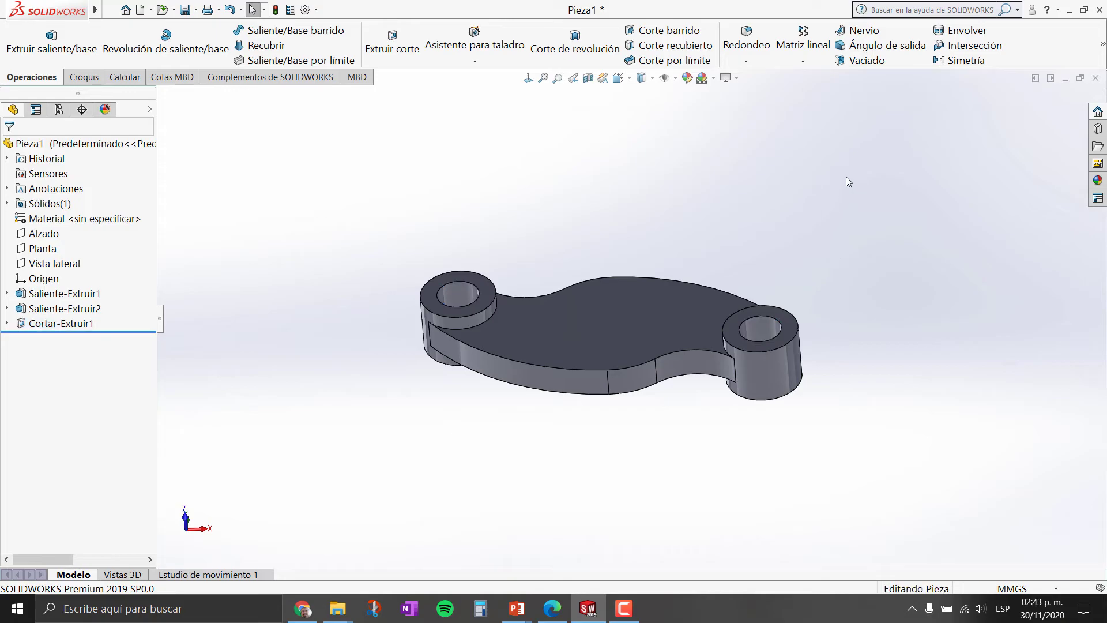
mouse_move(846, 176)
middle_down()
mouse_move(813, 365)
mouse_move(836, 346)
mouse_move(842, 250)
middle_up()
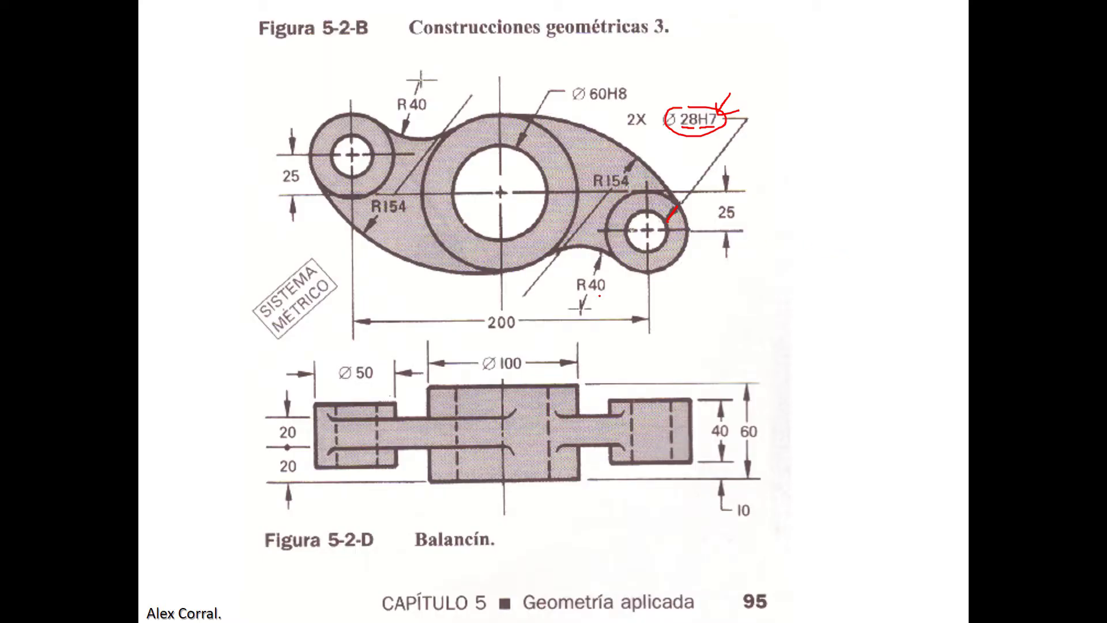
On the PowerPoint drawing, erase earlier ink and outline the central Ø60H8 boss in red
key(alt+Tab)
key(alt+Tab)
drag(426, 383, 590, 391)
click(206, 609)
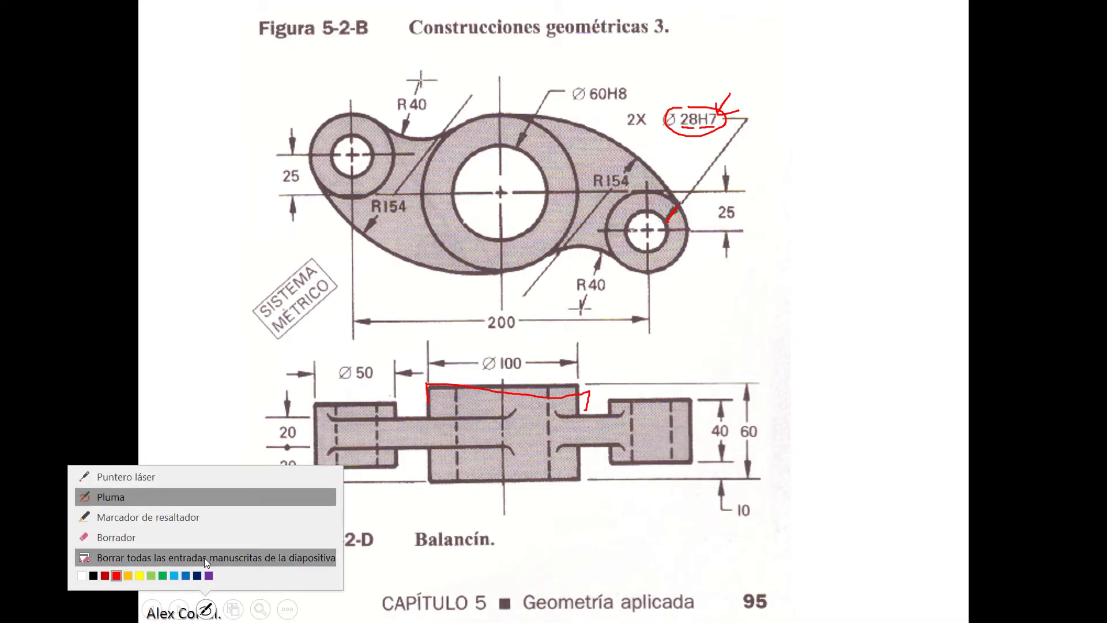
click(173, 556)
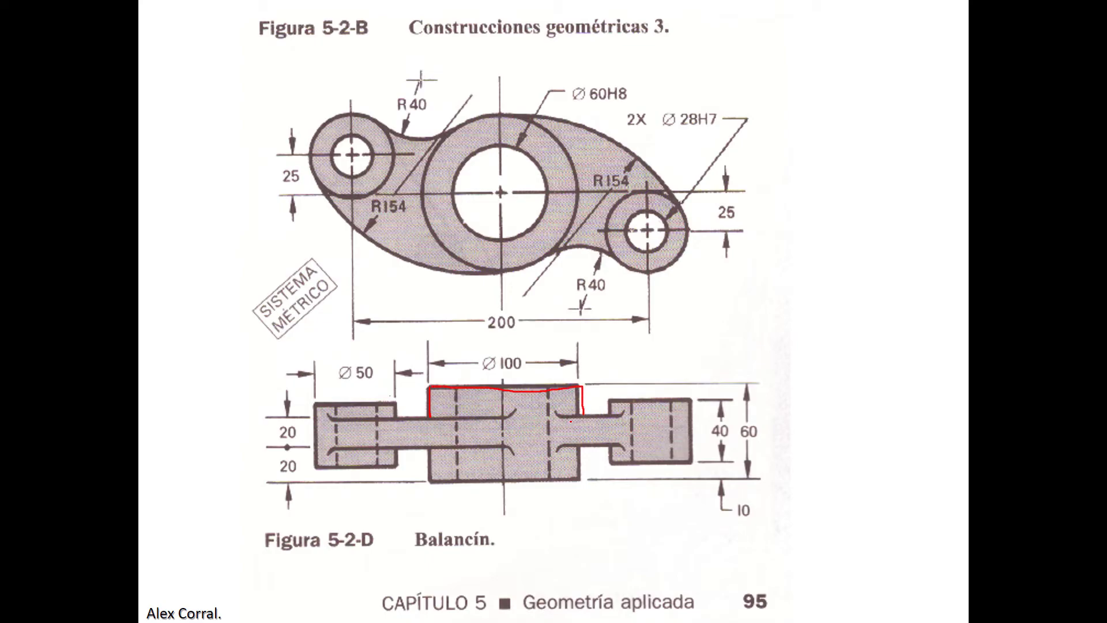
drag(500, 116, 440, 139)
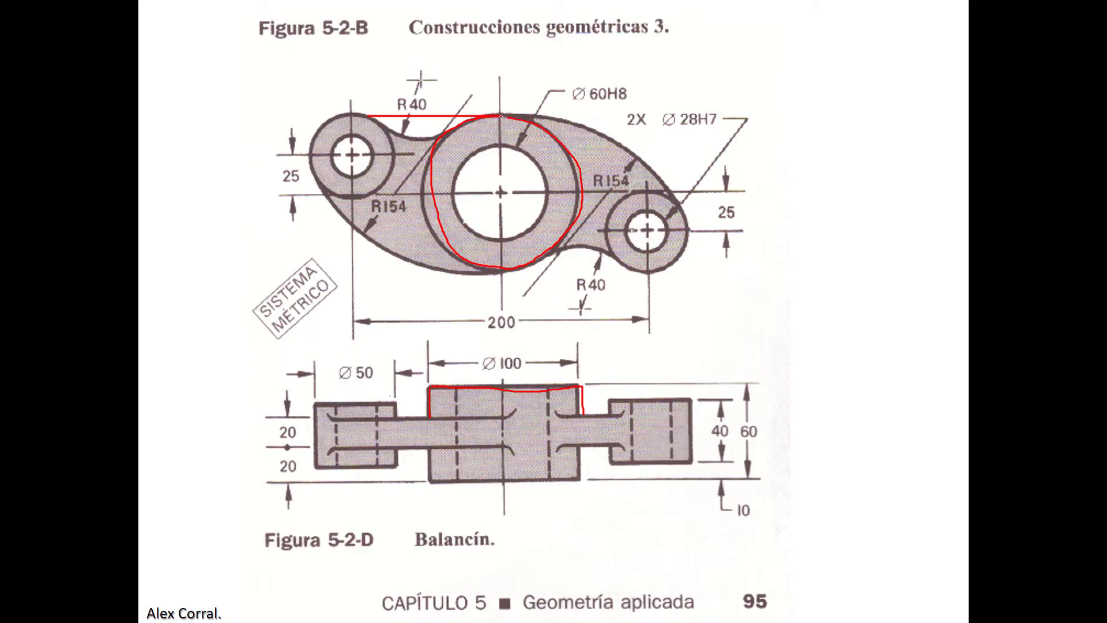
key(alt+Tab)
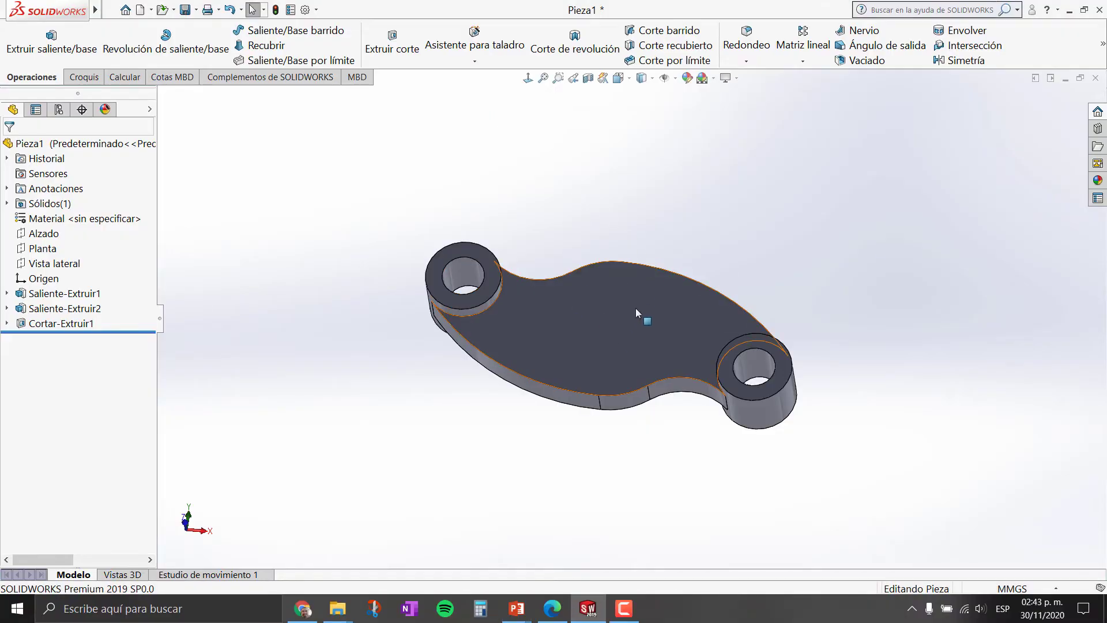
Start a sketch on the rocker arm's top face, viewed normal to it
scroll(663, 326, down, 2)
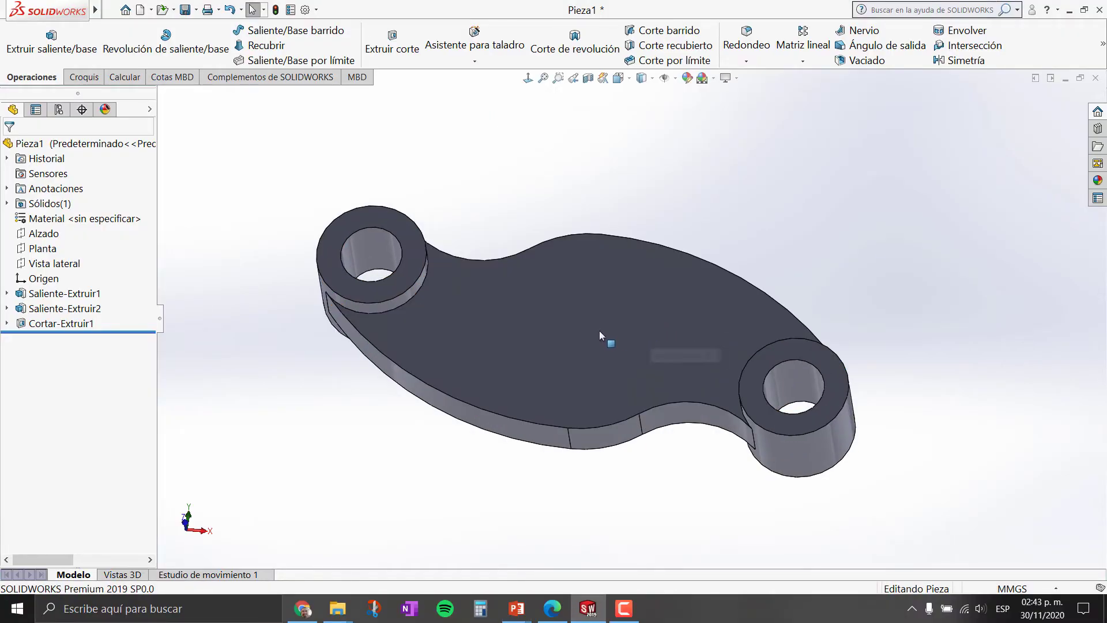
click(571, 321)
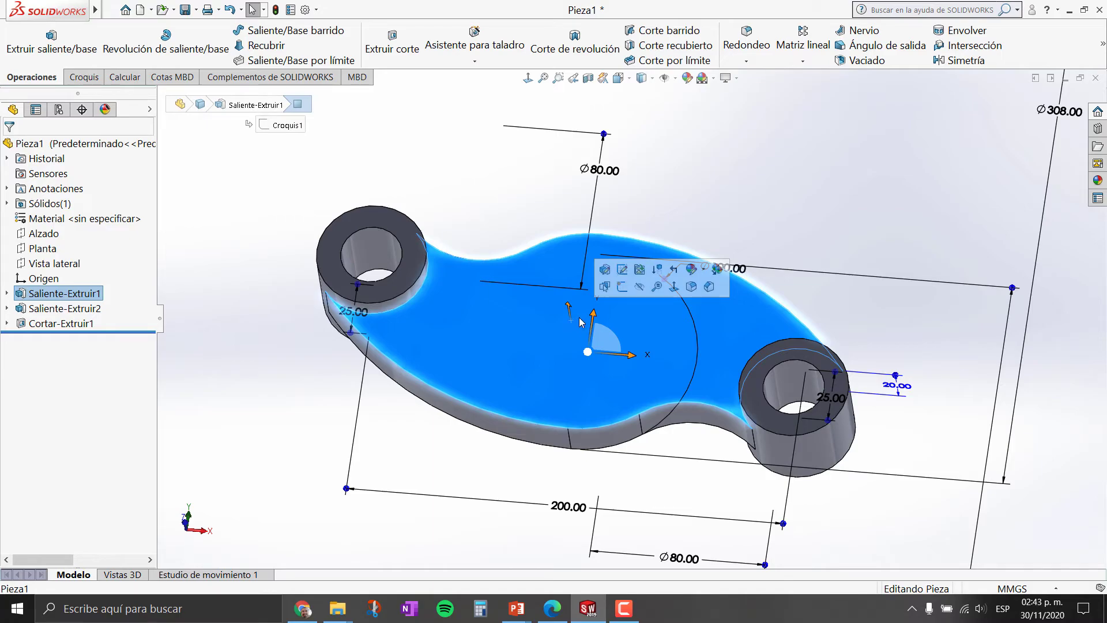
click(626, 294)
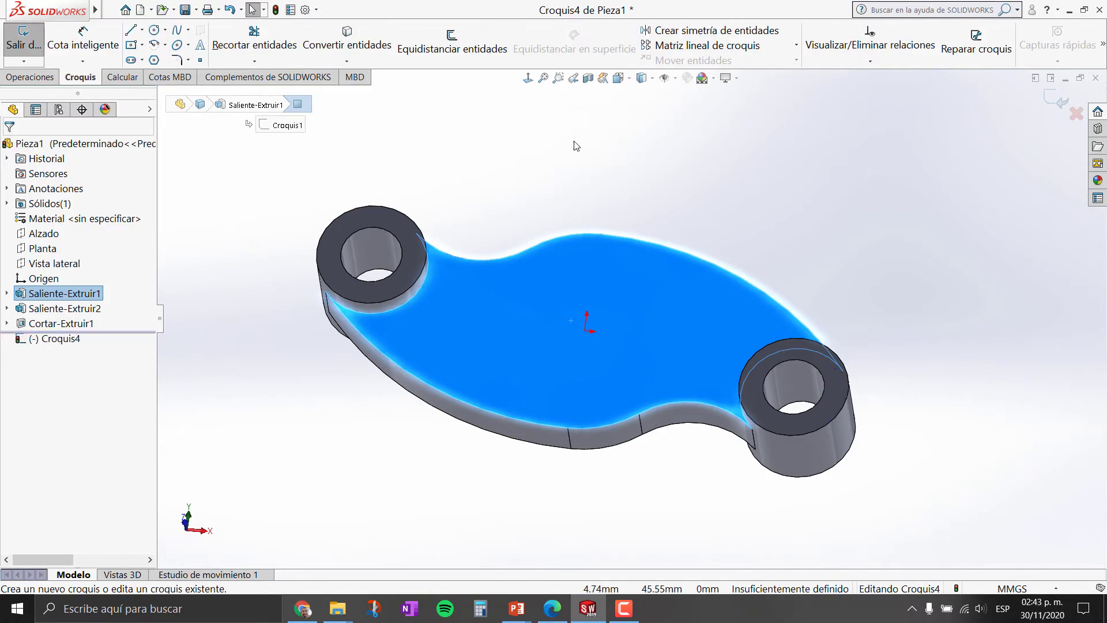
click(619, 78)
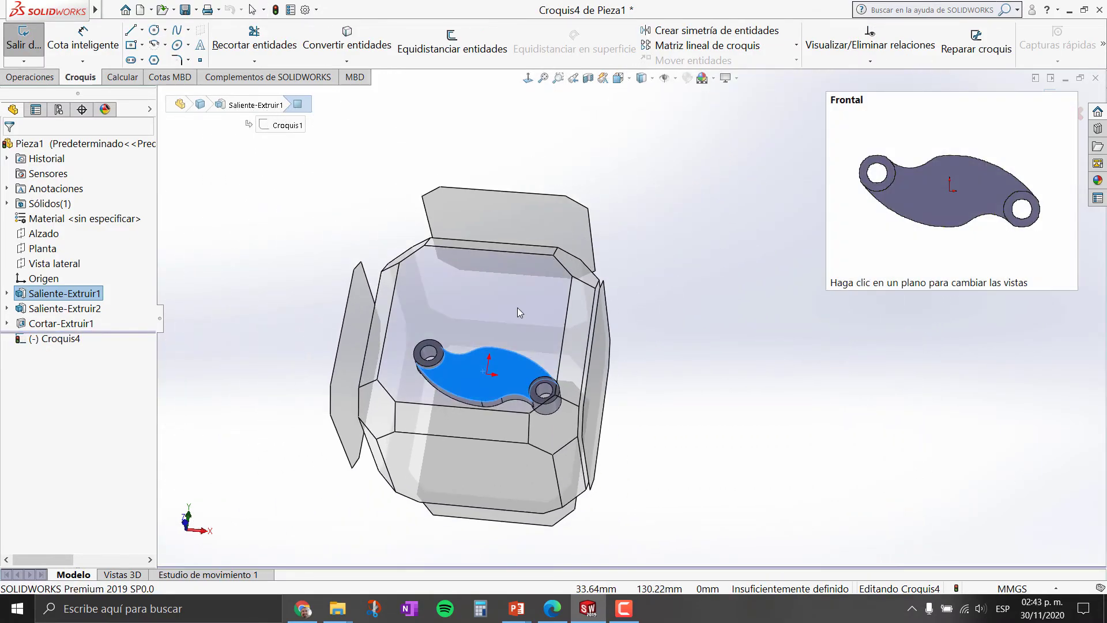
click(517, 307)
Draw an R50 circle centred on the origin and begin an Extruded Boss from it
click(155, 30)
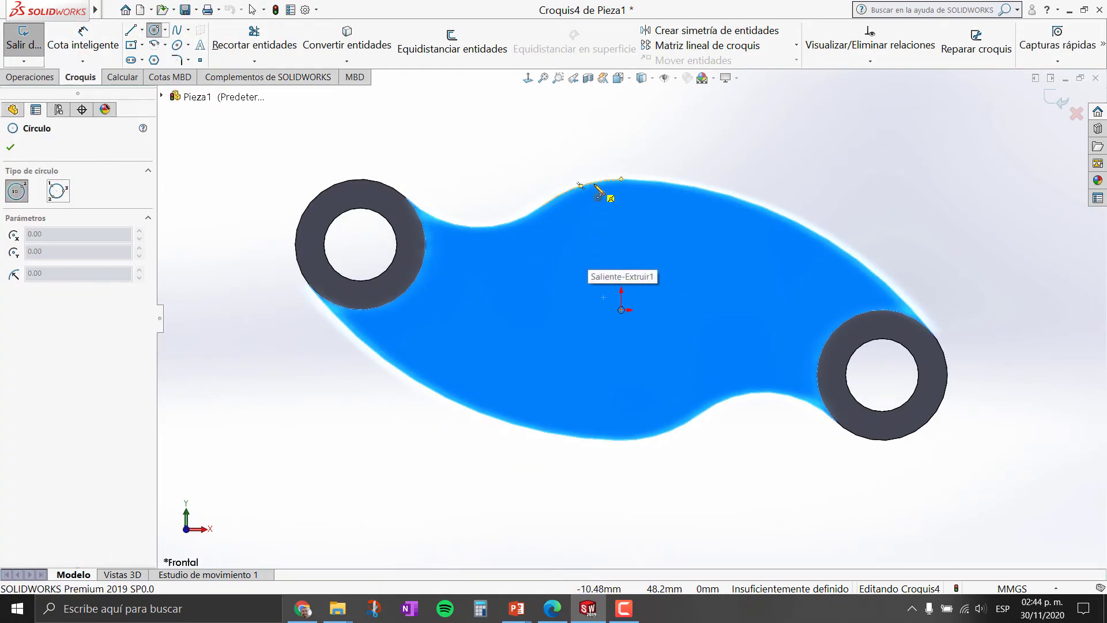
click(621, 310)
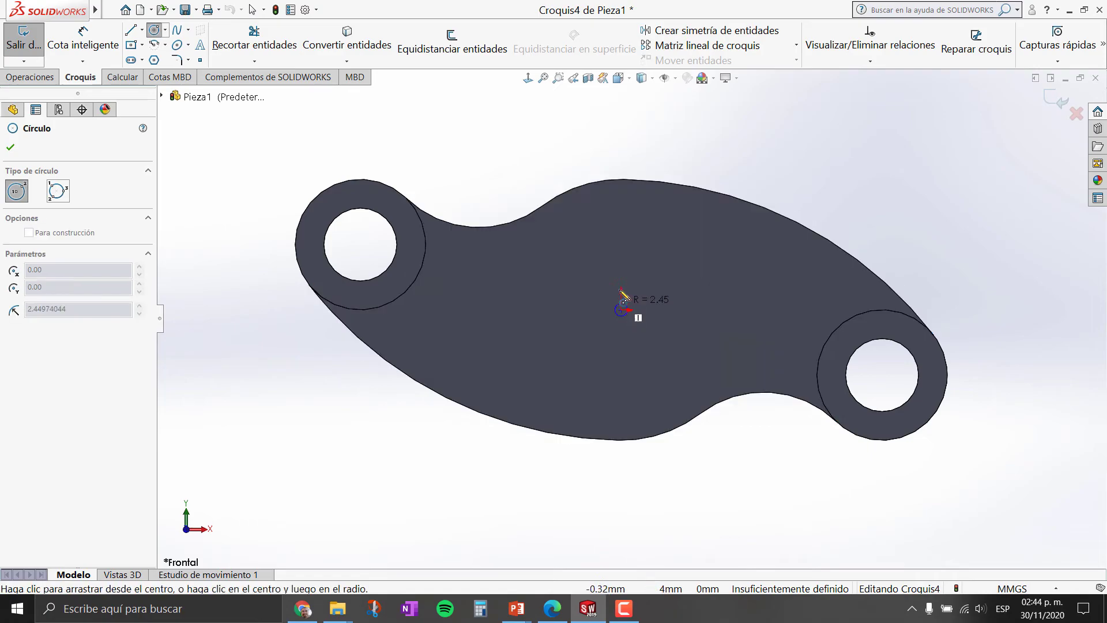
click(595, 187)
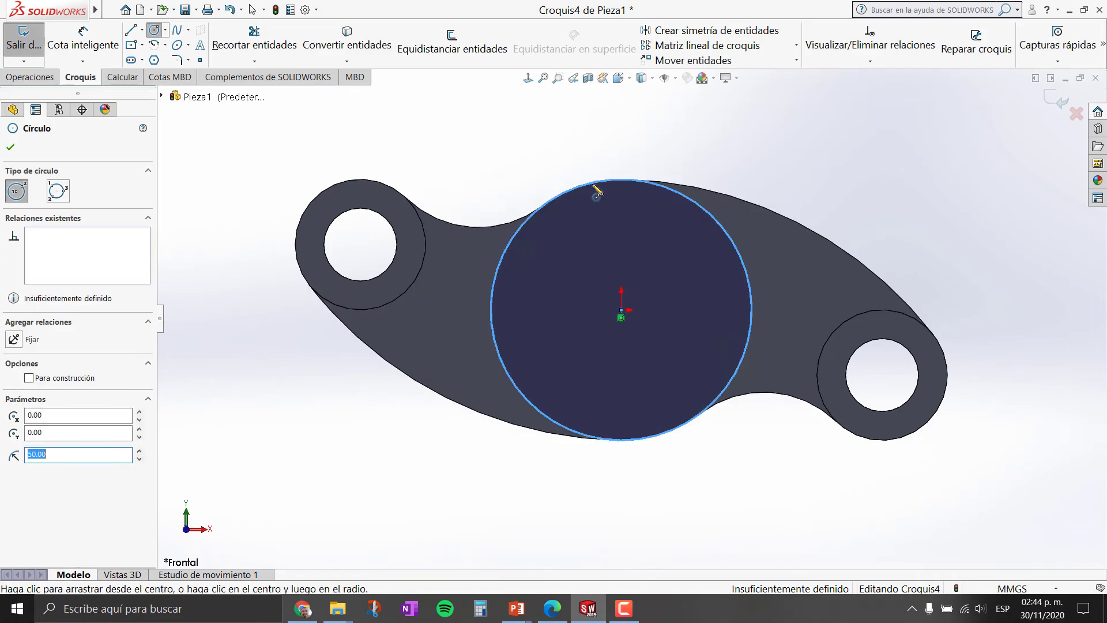
key(Escape)
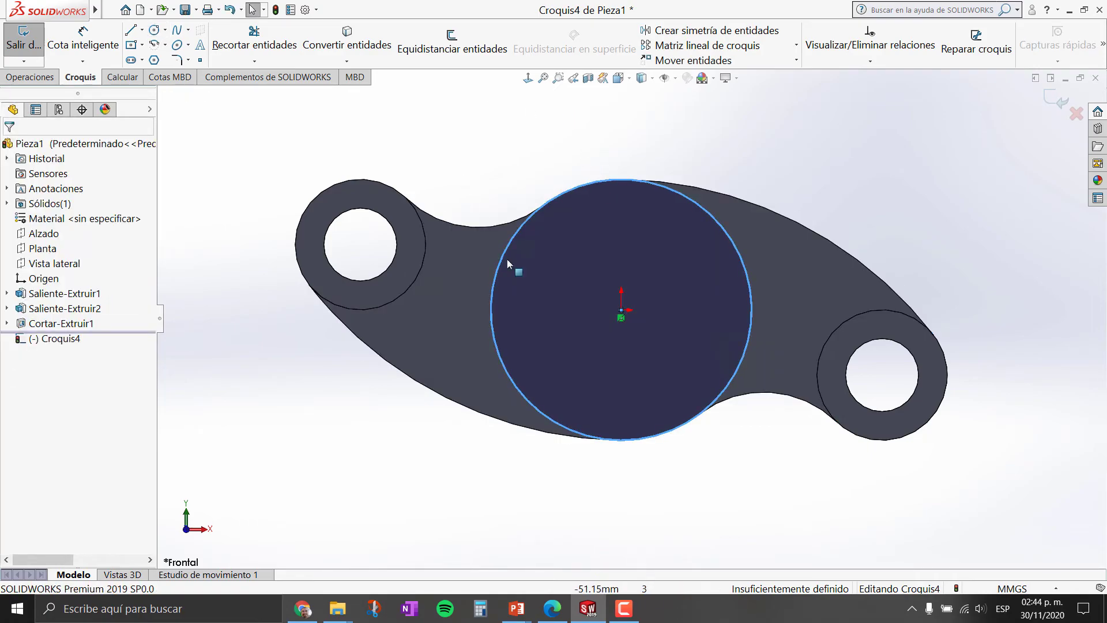
middle_drag(489, 338, 393, 234)
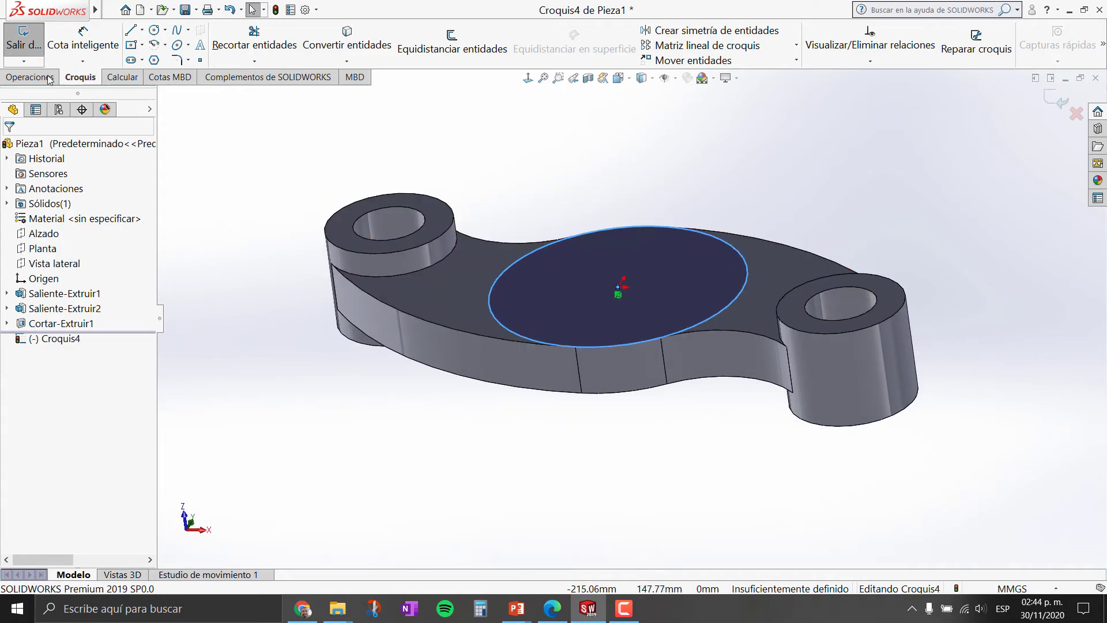
click(30, 77)
click(51, 40)
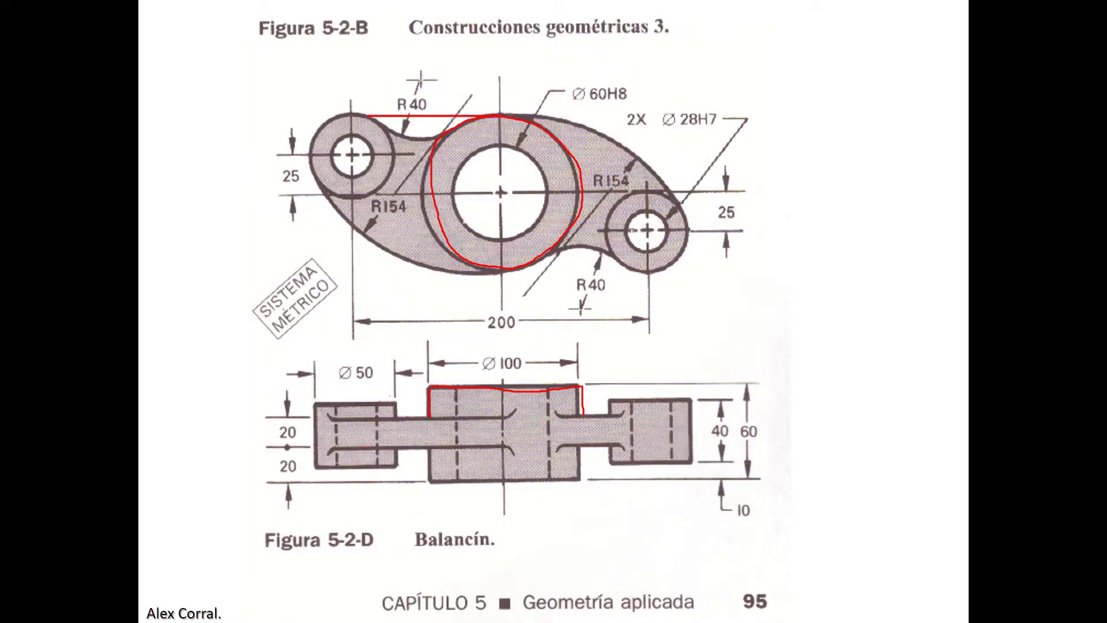
Erase old ink, then draw red marks for the connecting arm edge and 60 mm hub height
click(214, 614)
click(173, 558)
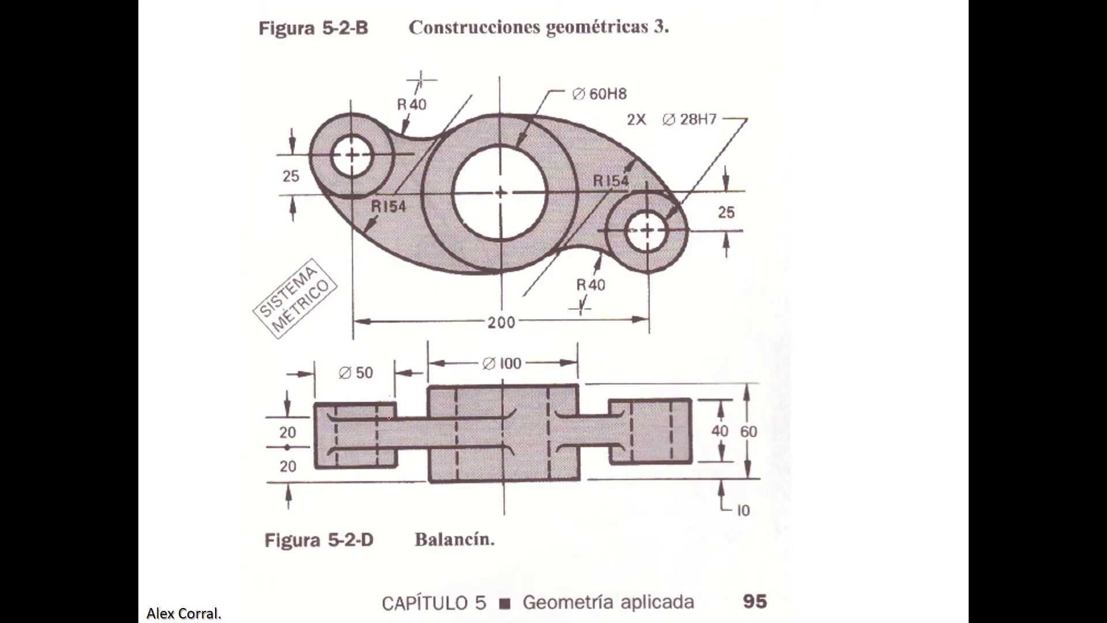
drag(427, 449, 528, 451)
drag(588, 386, 671, 385)
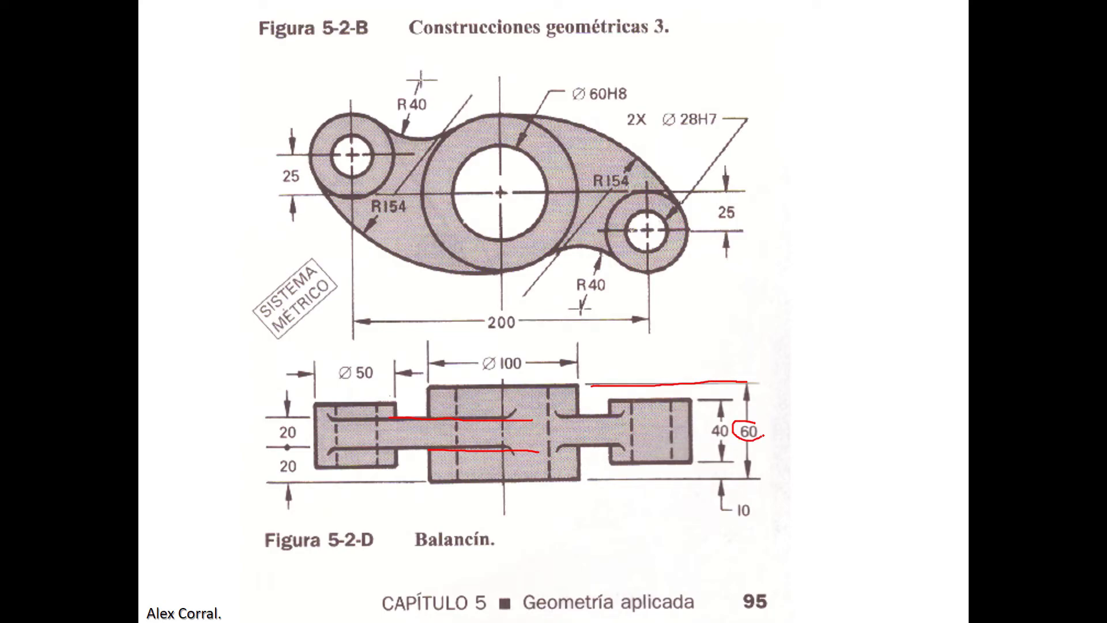
drag(588, 481, 707, 478)
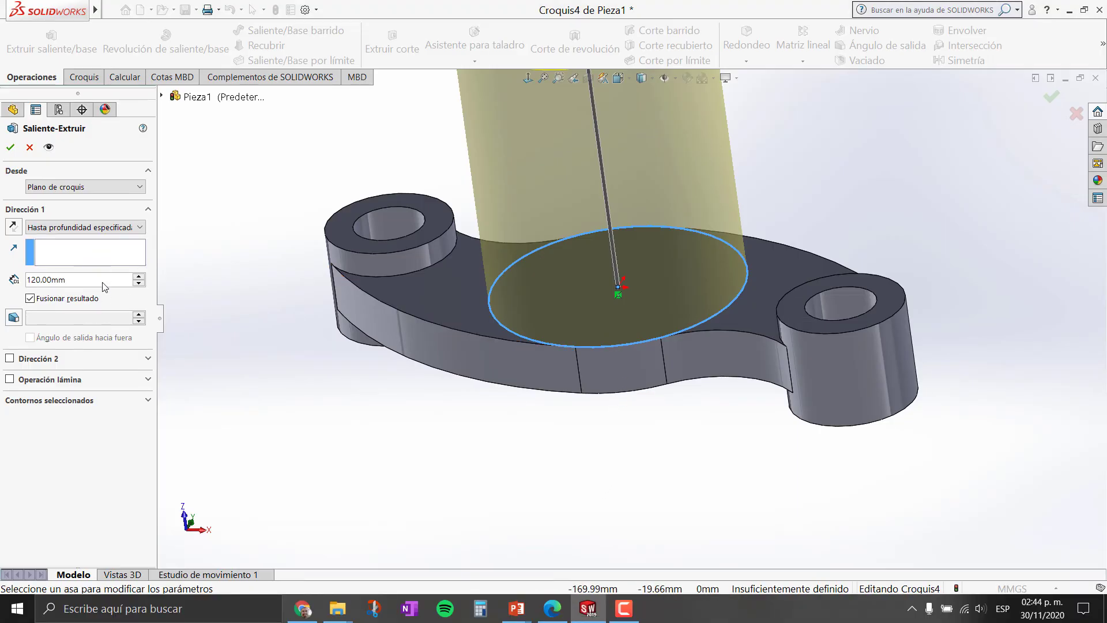
Set the hub boss to 20 mm in Direction 1 and 40 mm in Direction 2
drag(68, 280, 3, 285)
text(20)
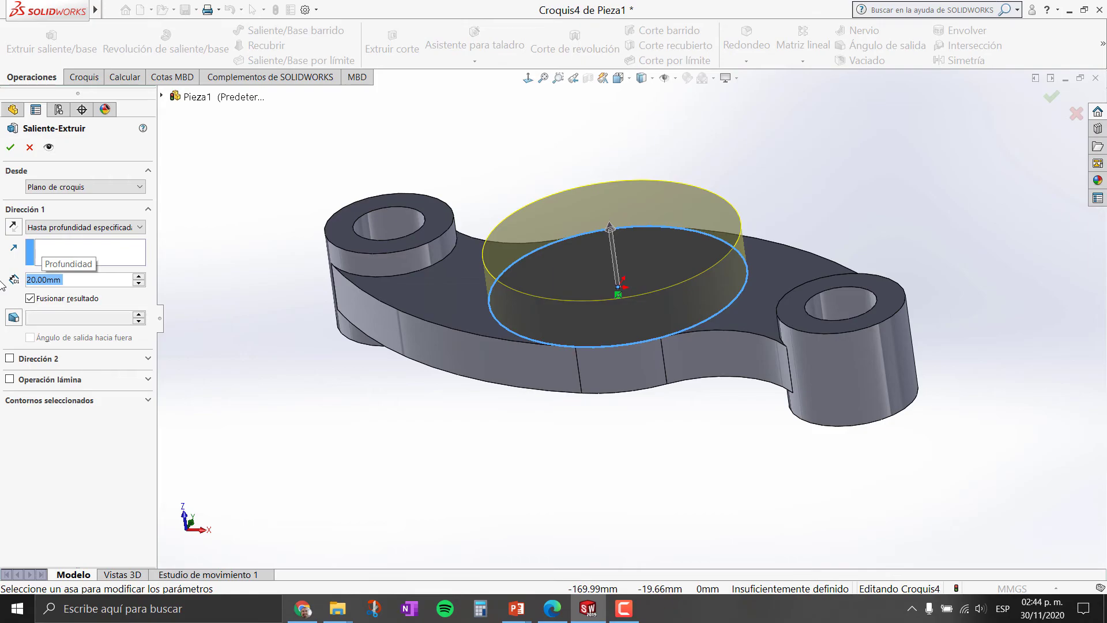
mouse_move(616, 257)
middle_down()
mouse_move(703, 142)
mouse_move(635, 173)
mouse_move(628, 191)
middle_up()
click(9, 359)
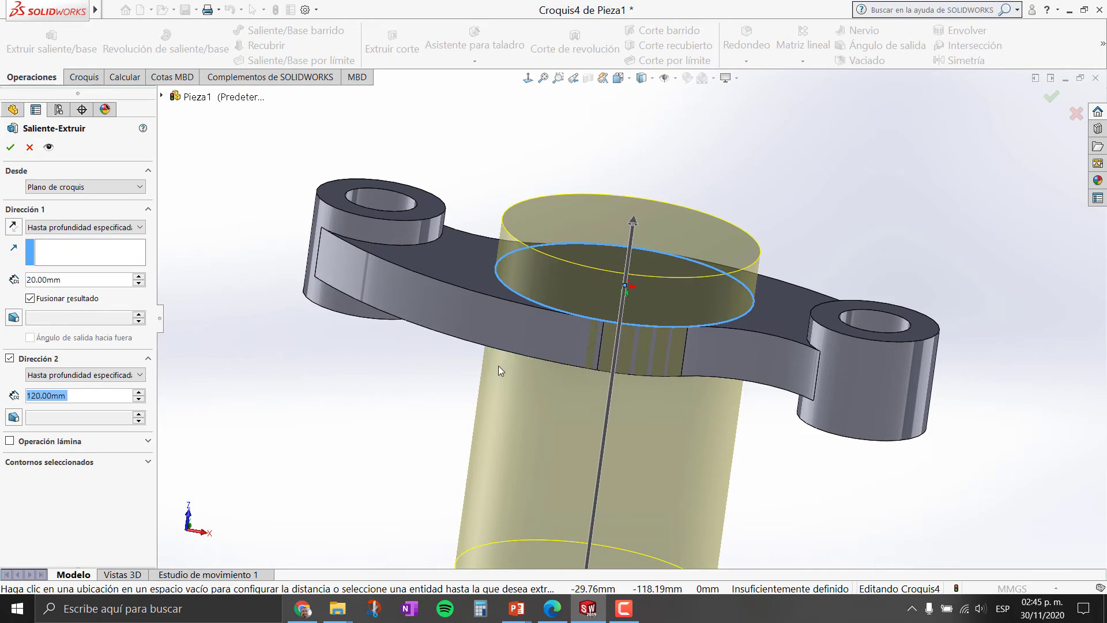
text(40)
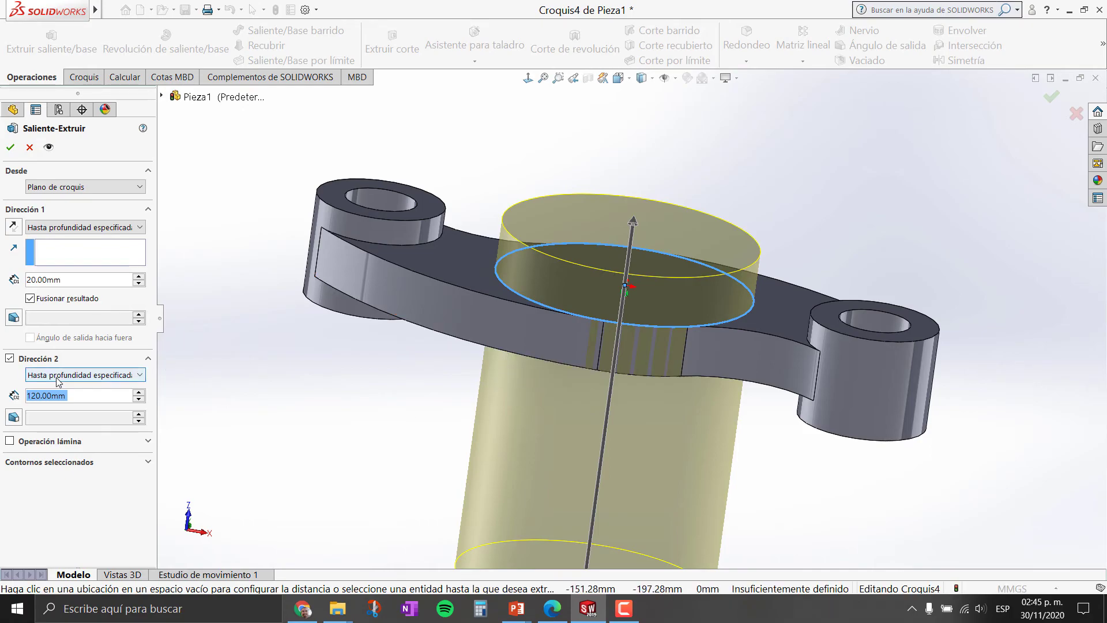
key(Return)
middle_drag(347, 375, 499, 299)
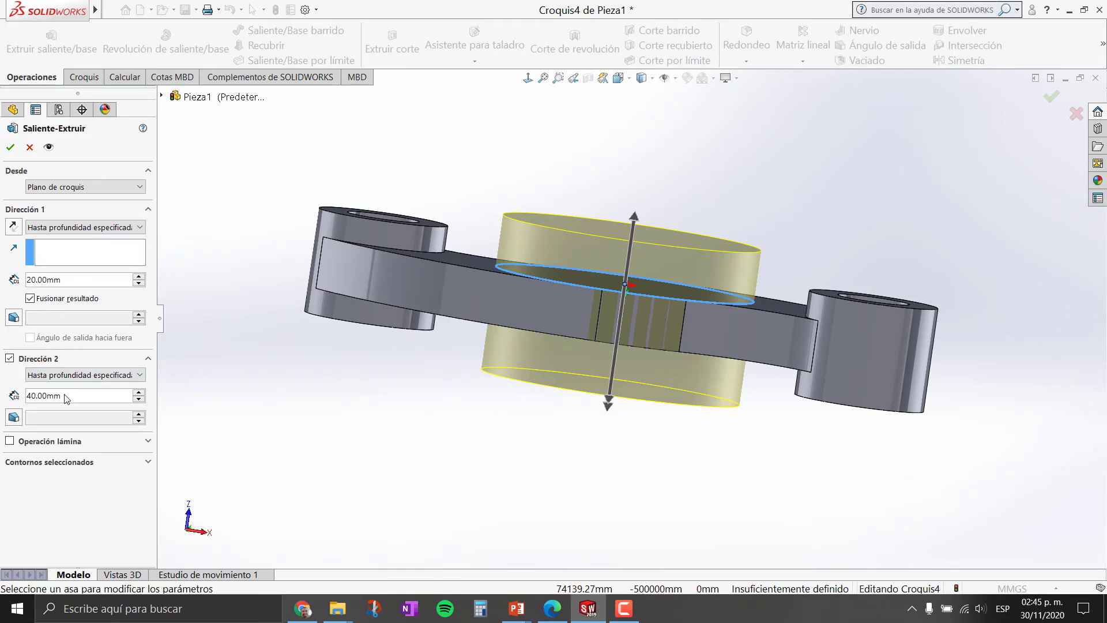
click(9, 148)
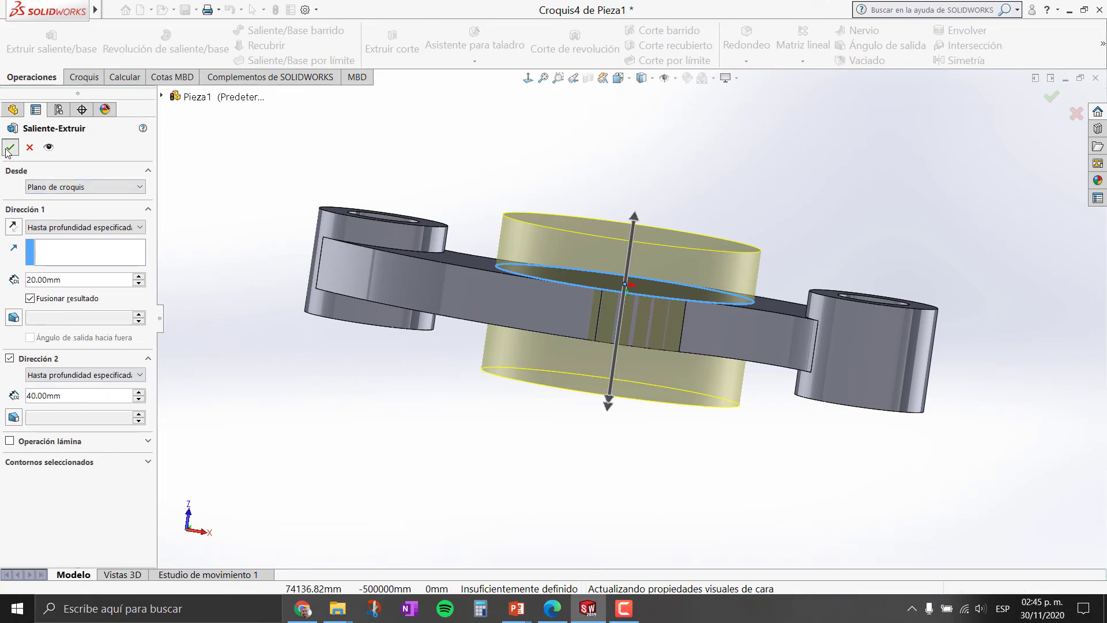
mouse_move(692, 101)
middle_down()
mouse_move(699, 181)
mouse_move(658, 133)
mouse_move(705, 206)
middle_up()
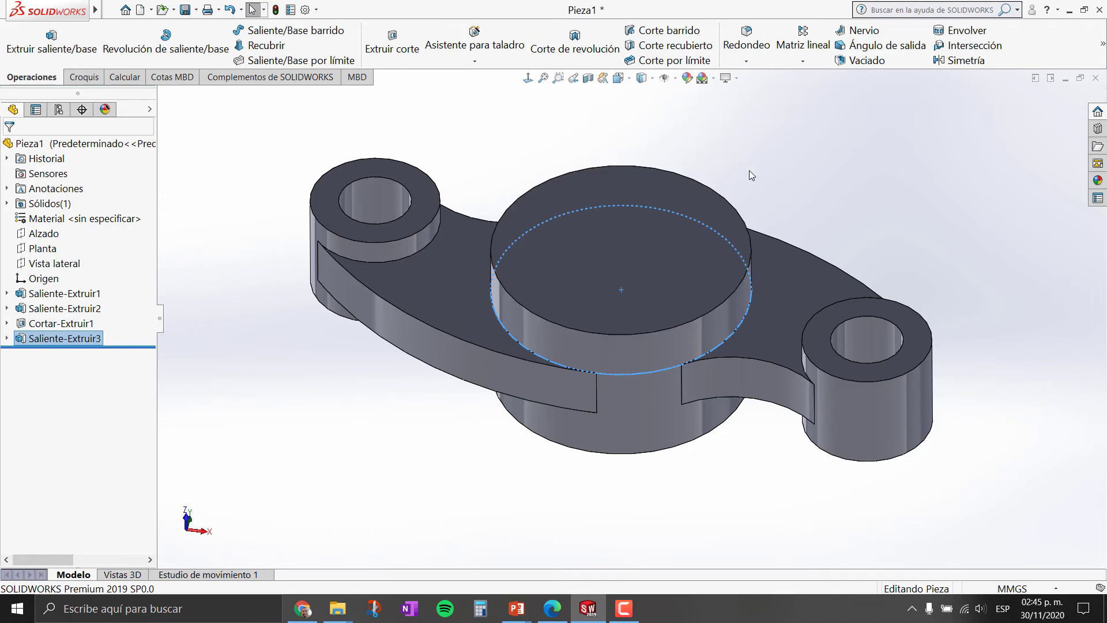
Switch to the PowerPoint drawing to mark the Ø60 H8 bore and 20 mm heights, then return
key(alt+Tab)
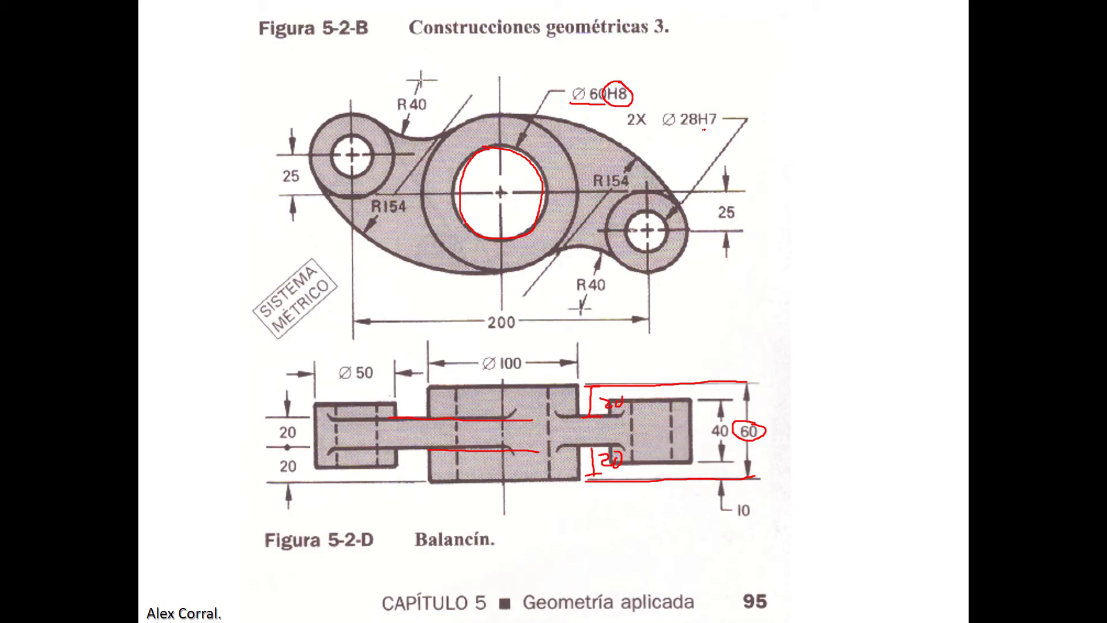
key(alt+Tab)
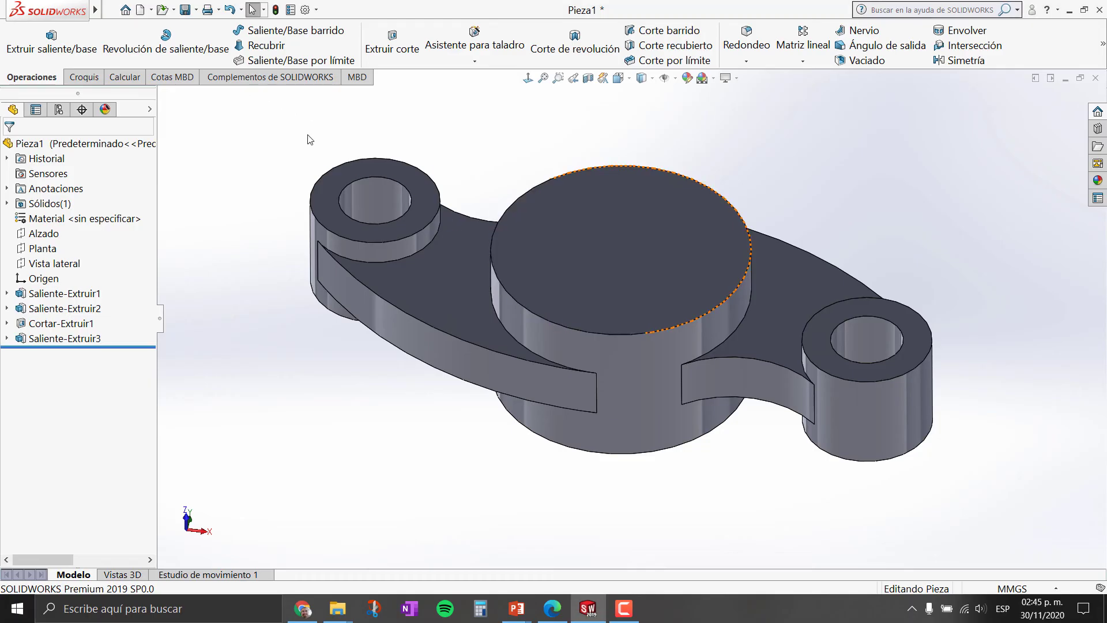
Start a new sketch on the hub's top face, viewed normal to it
click(622, 244)
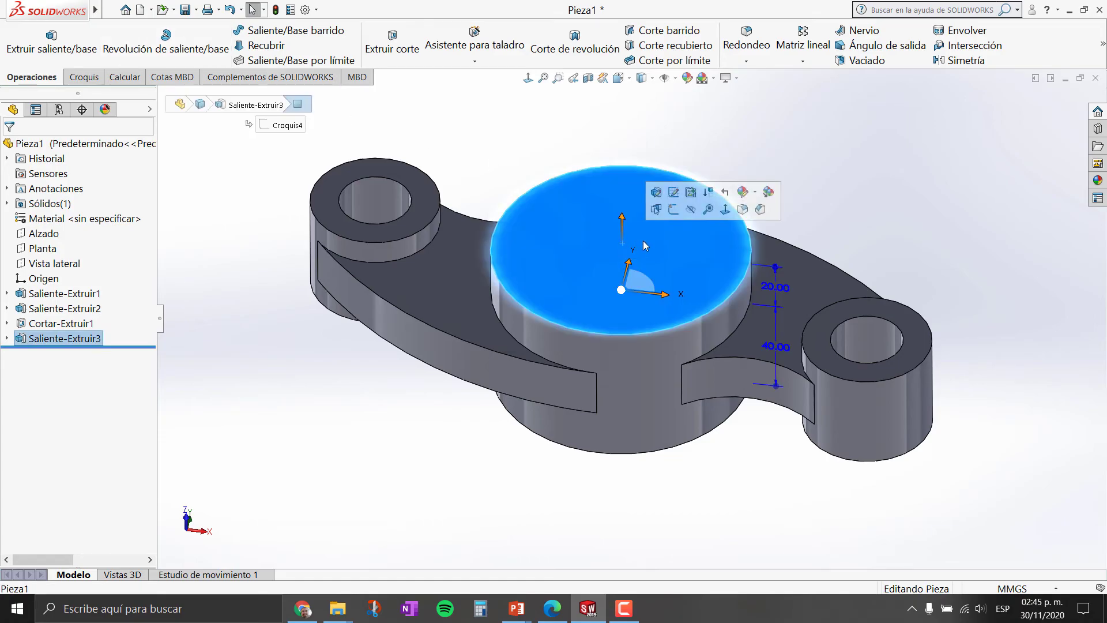
click(675, 217)
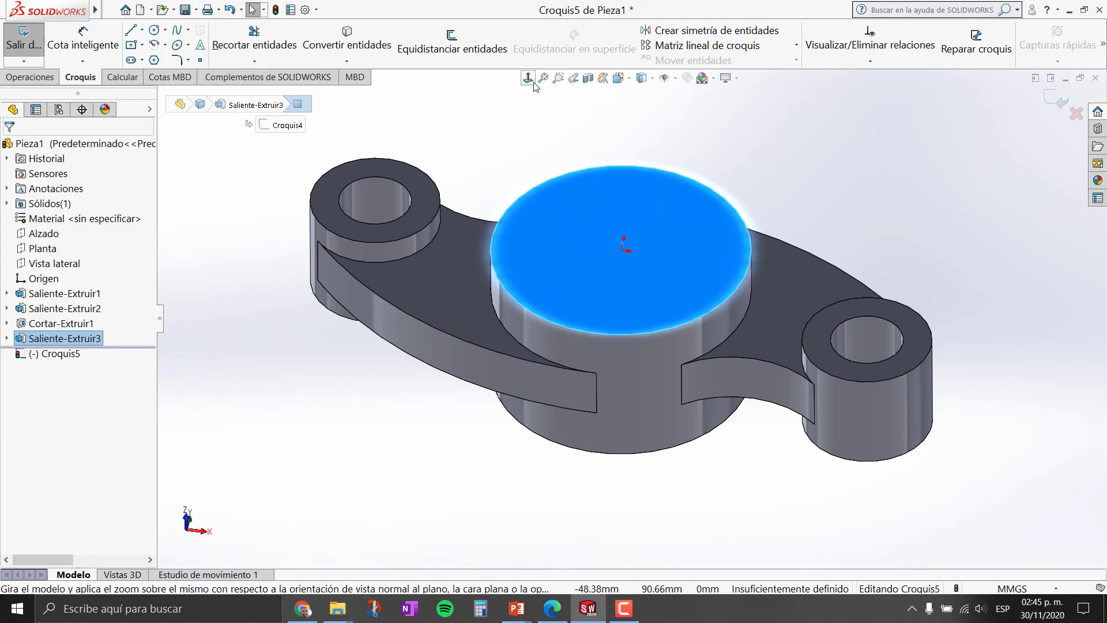
click(685, 226)
scroll(736, 402, down, 3)
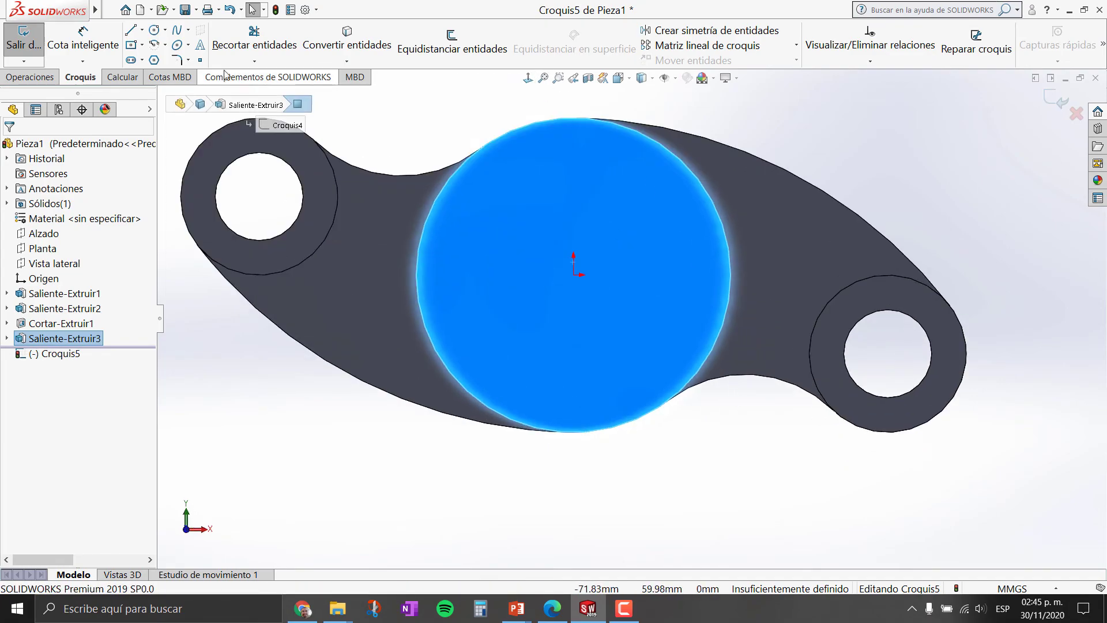
Draw a circle at the origin and dimension its diameter to 60 mm
click(154, 33)
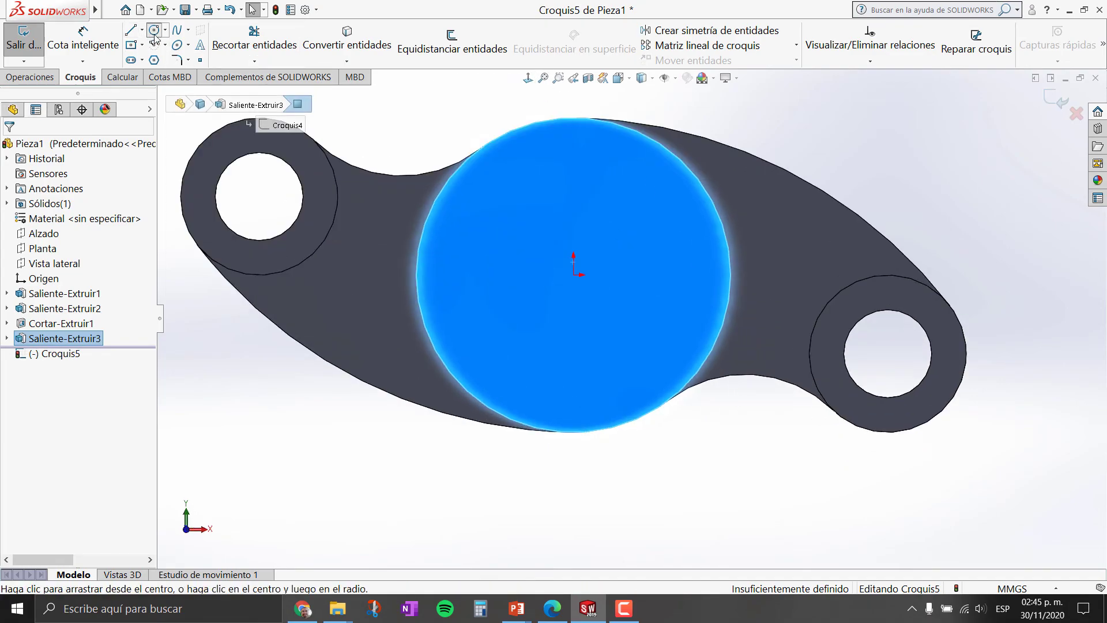
click(573, 275)
click(614, 203)
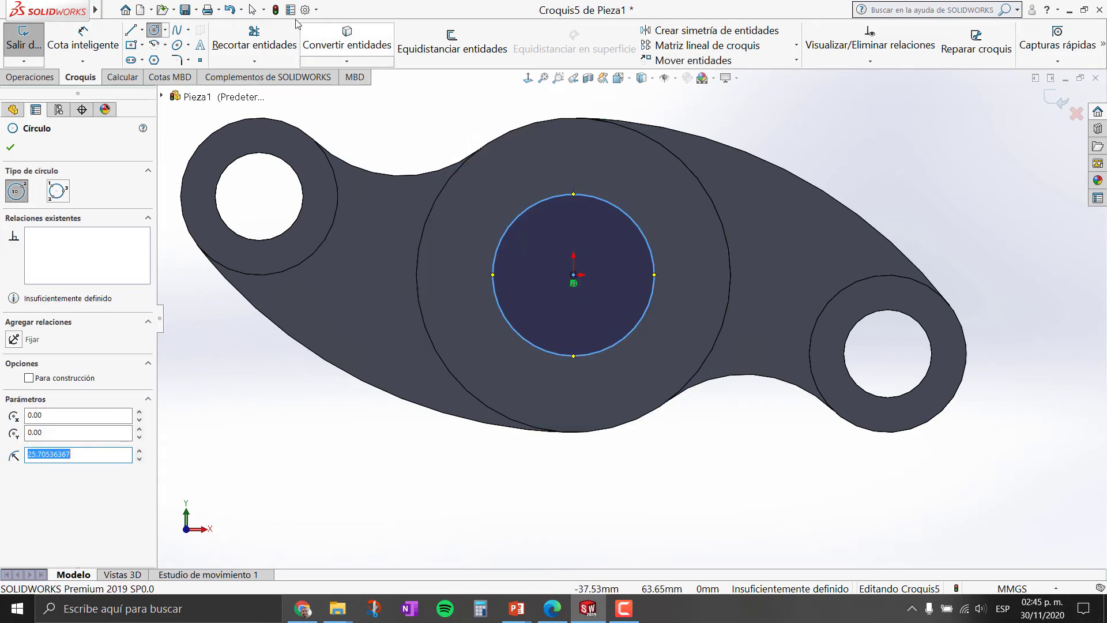
click(83, 36)
click(637, 219)
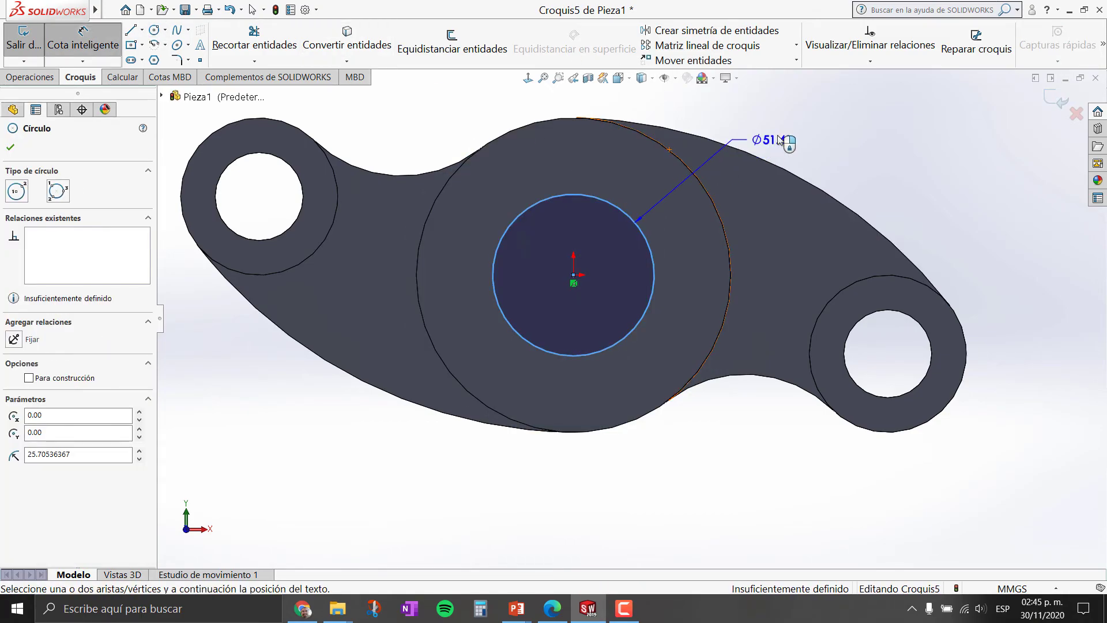
click(728, 145)
text(60)
key(Return)
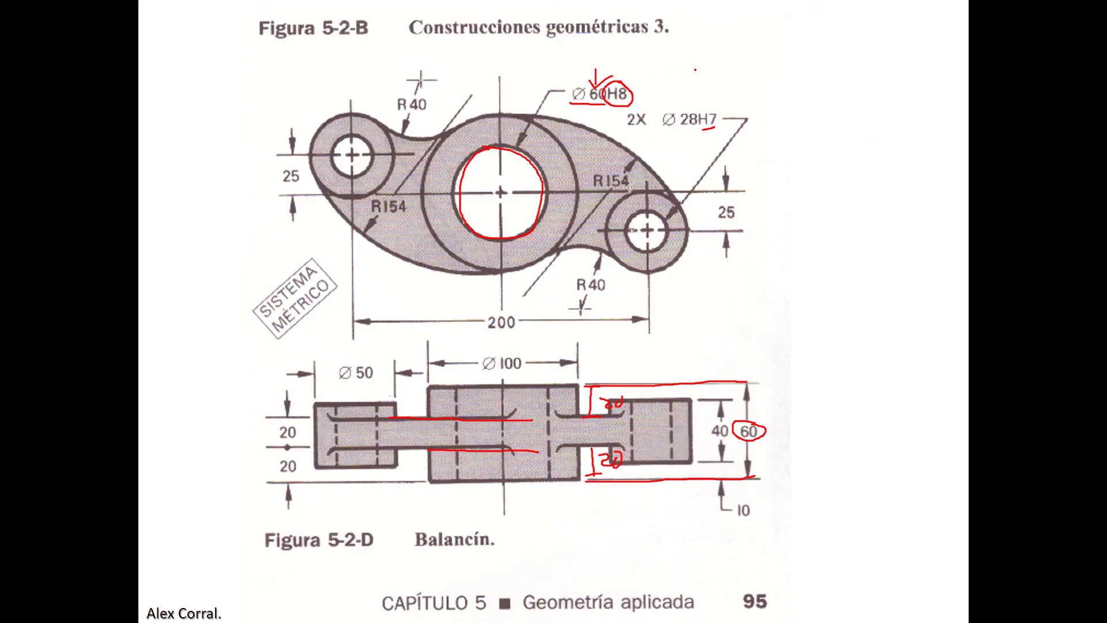
key(alt+Tab)
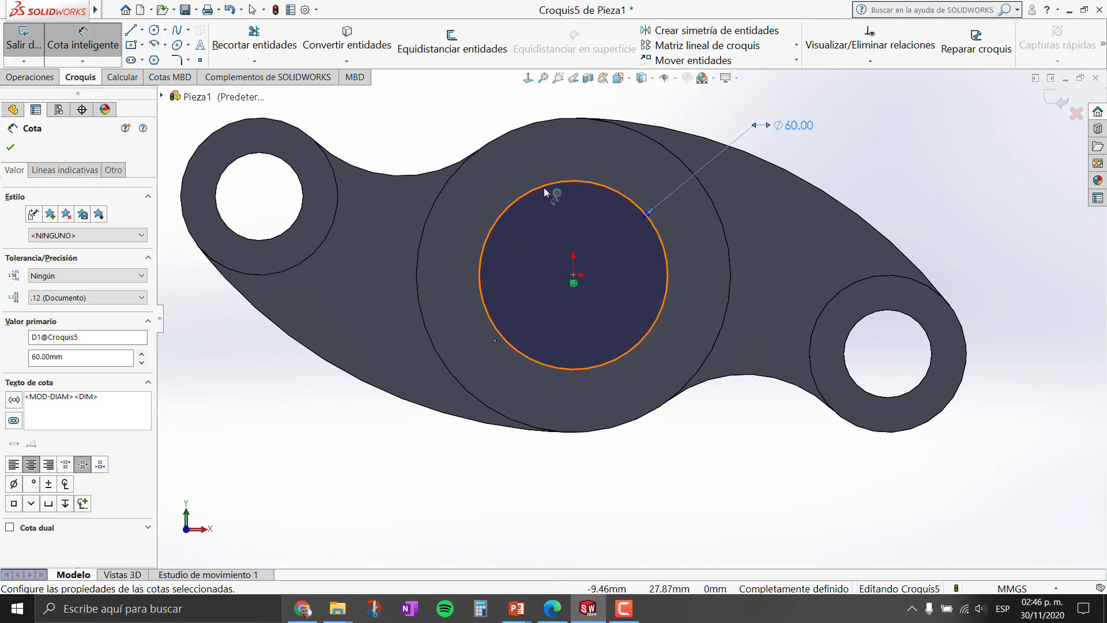
Set the Ø60 dimension to an H8 fit tolerance, reading +0.05/0.00
click(99, 275)
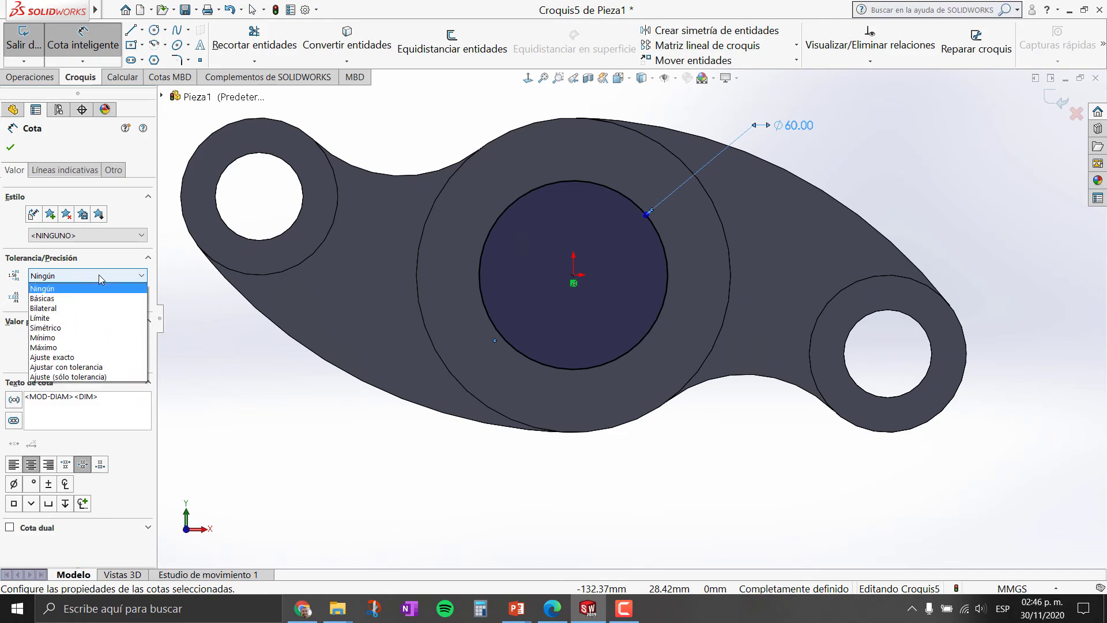
click(88, 369)
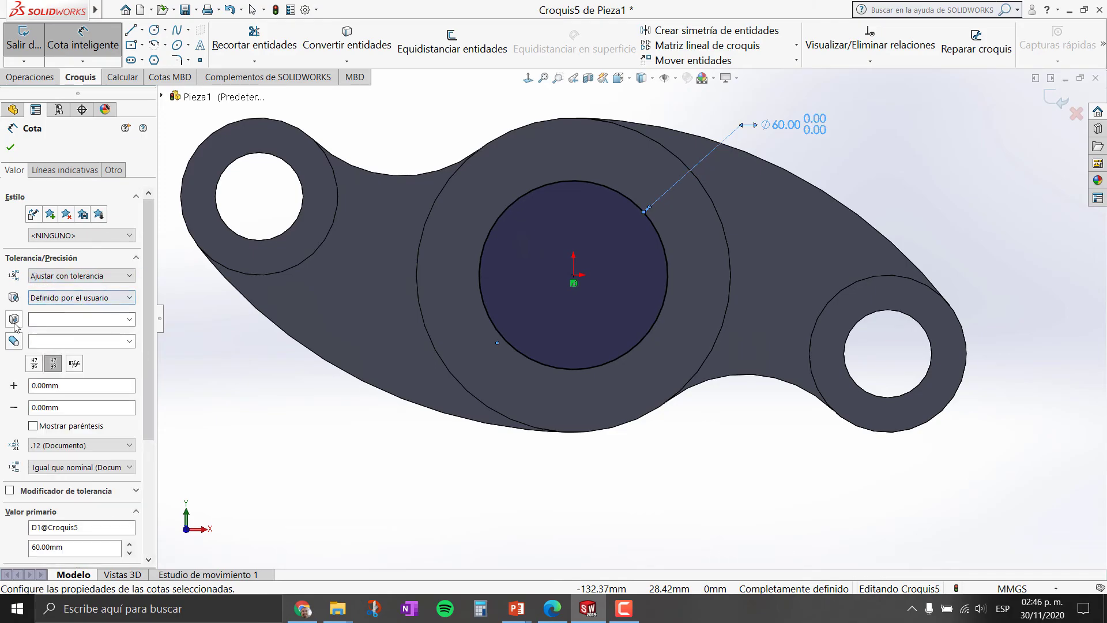
mouse_move(129, 319)
mouse_down()
mouse_move(106, 451)
mouse_move(82, 340)
mouse_up()
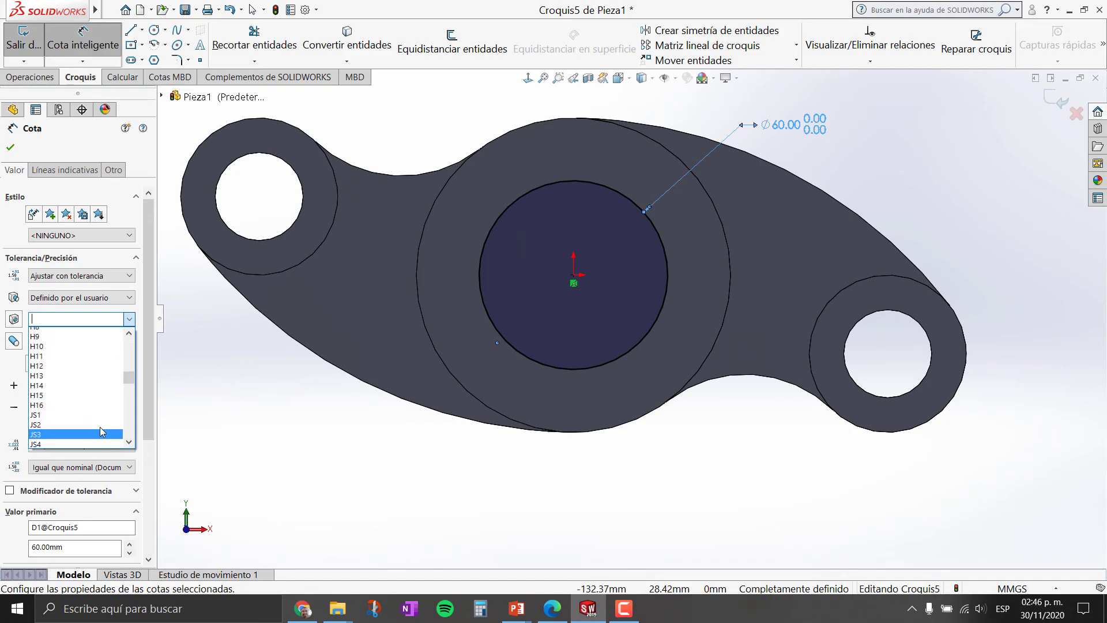
click(82, 342)
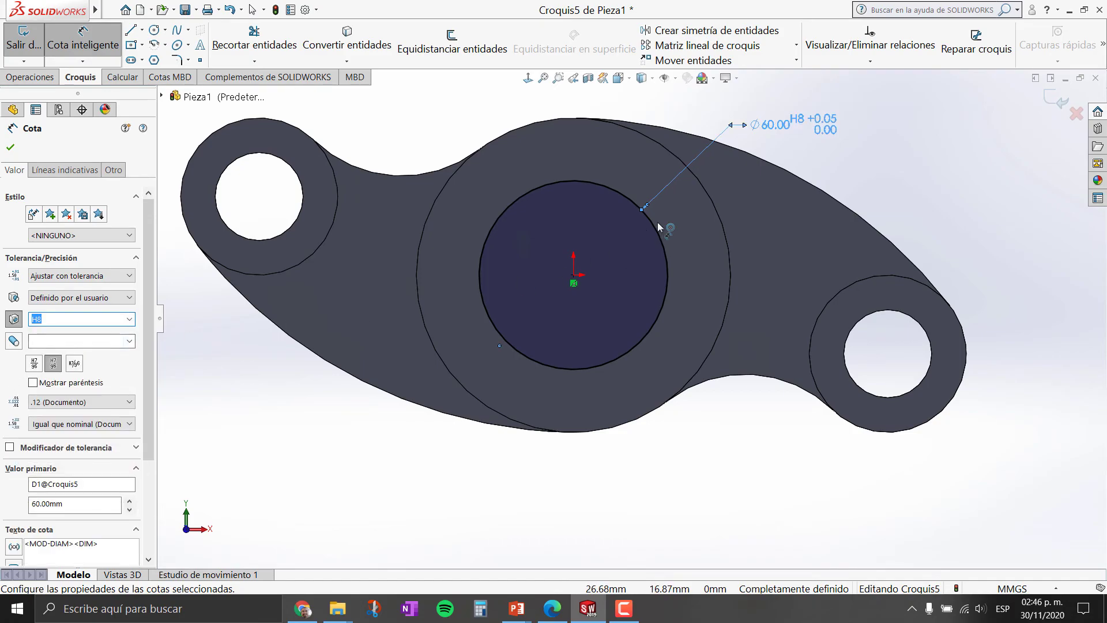
Check the Ø60 H8 bore callout on the textbook balancín drawing, then return to the sketch
key(alt+Tab)
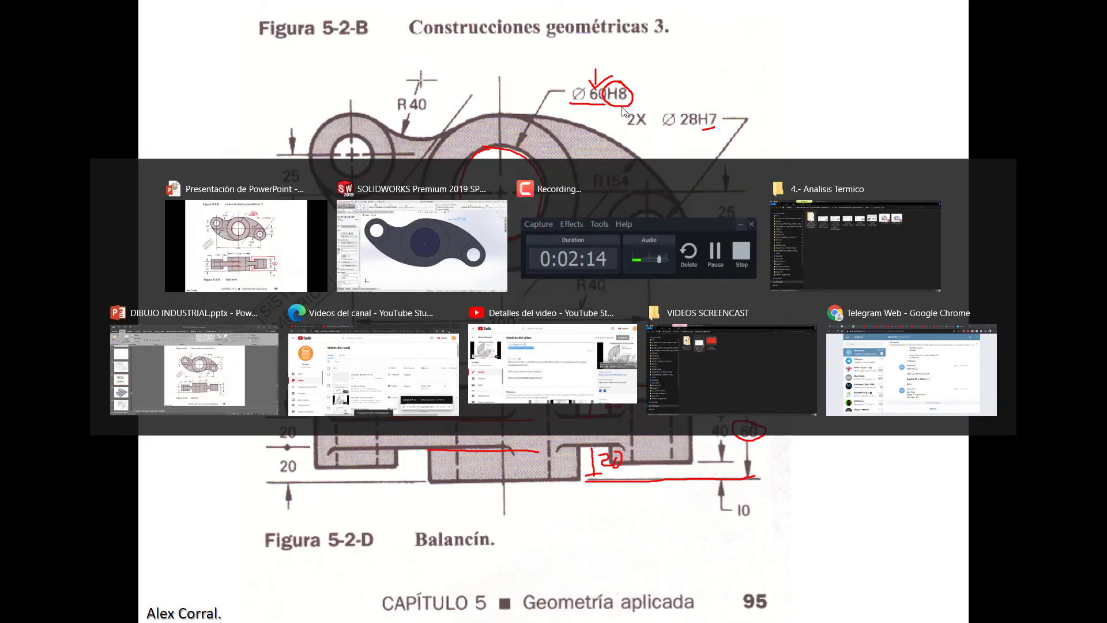
key(alt+Tab)
key(alt+Tab)
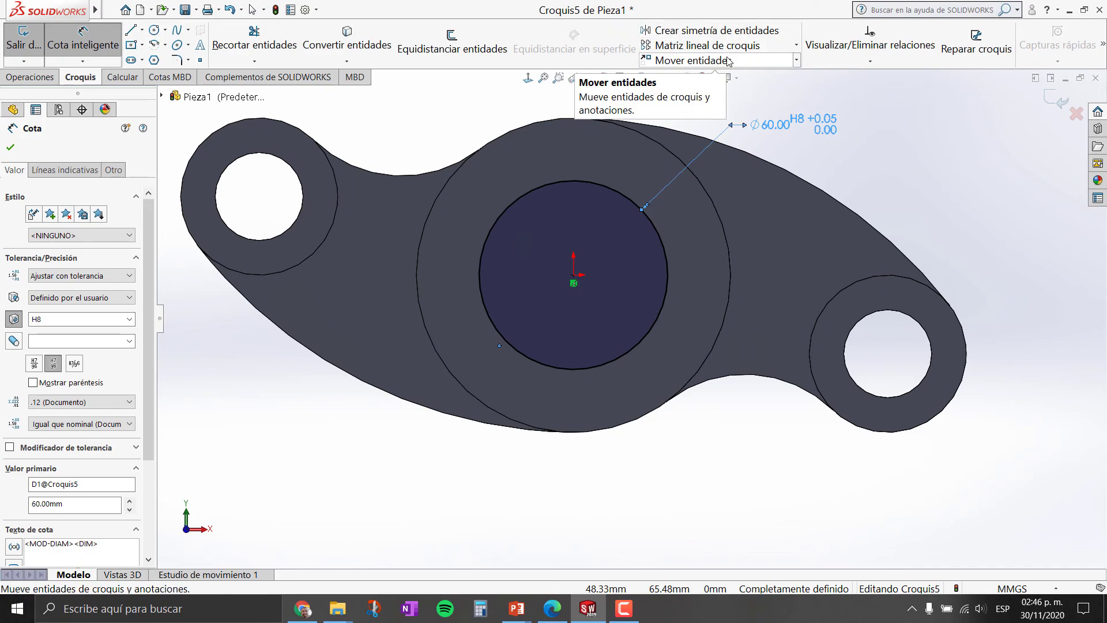
Finish editing the Ø60 H8 dimension and orbit the part into a 3D view
scroll(888, 191, up, 2)
scroll(813, 254, down, 3)
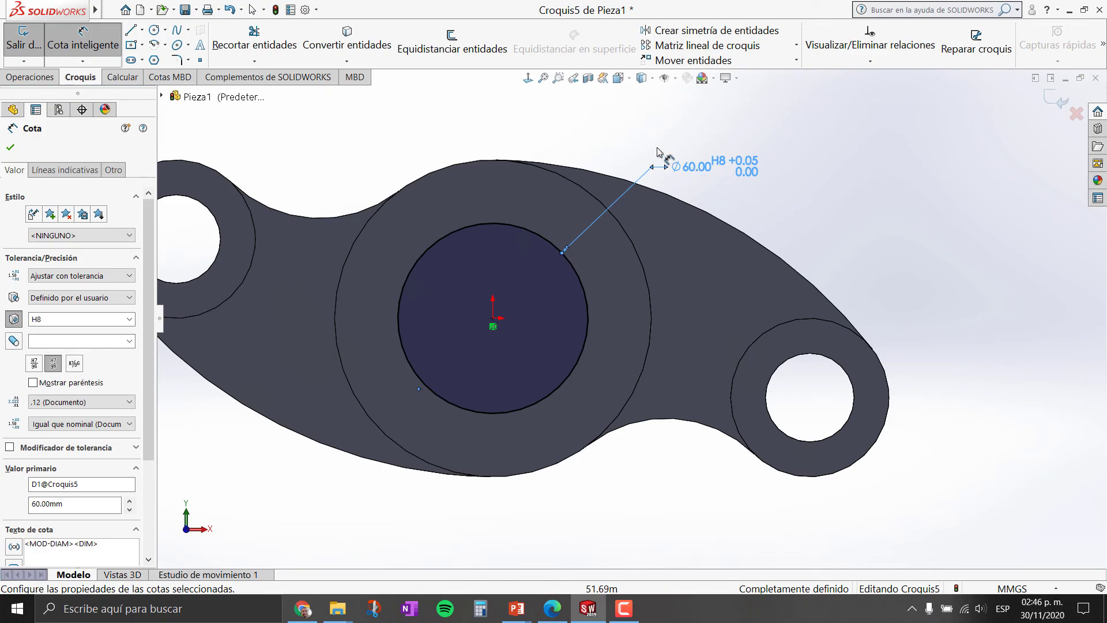
click(589, 139)
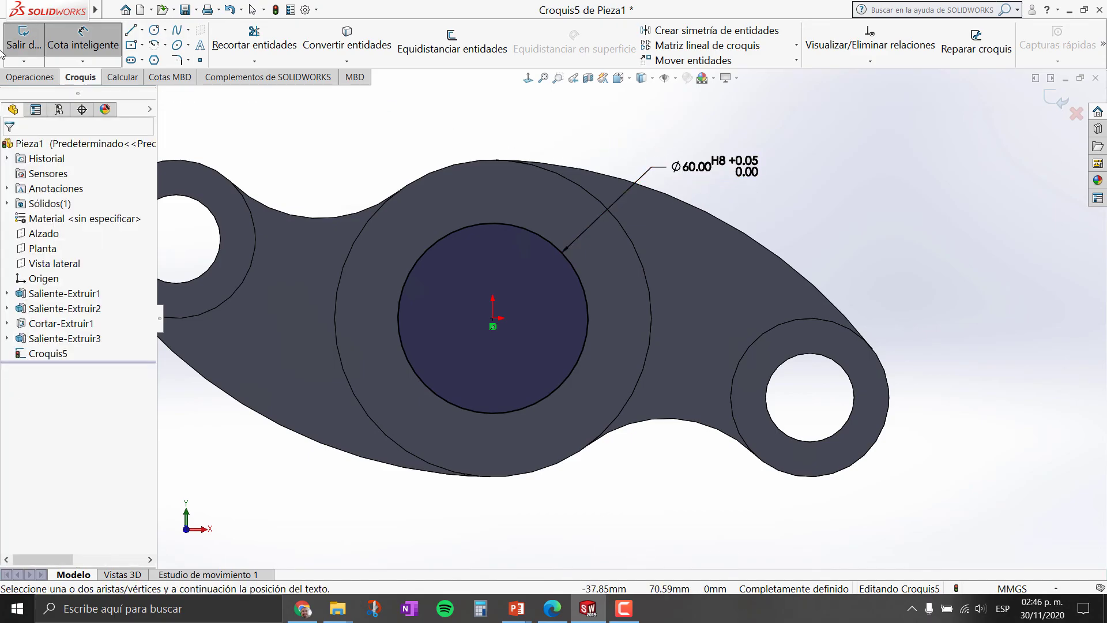
scroll(650, 279, up, 3)
mouse_move(650, 279)
middle_down()
mouse_move(593, 228)
mouse_move(576, 229)
middle_up()
Extrude-cut the Ø60 circle through the whole boss and inspect the new bore
click(30, 77)
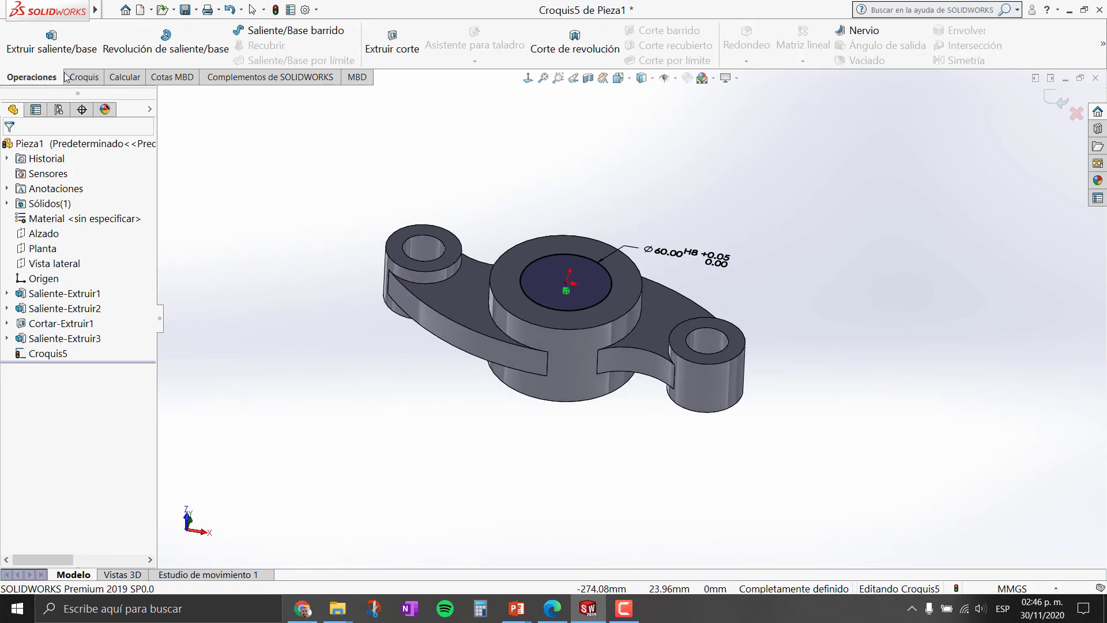
click(375, 41)
drag(567, 323, 557, 483)
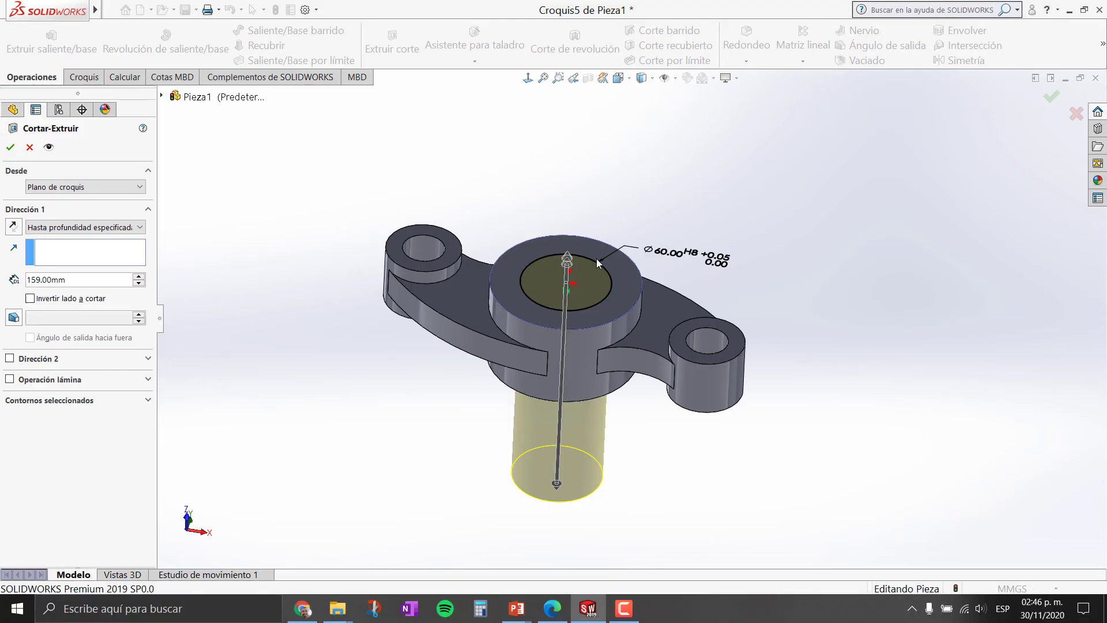
key(Return)
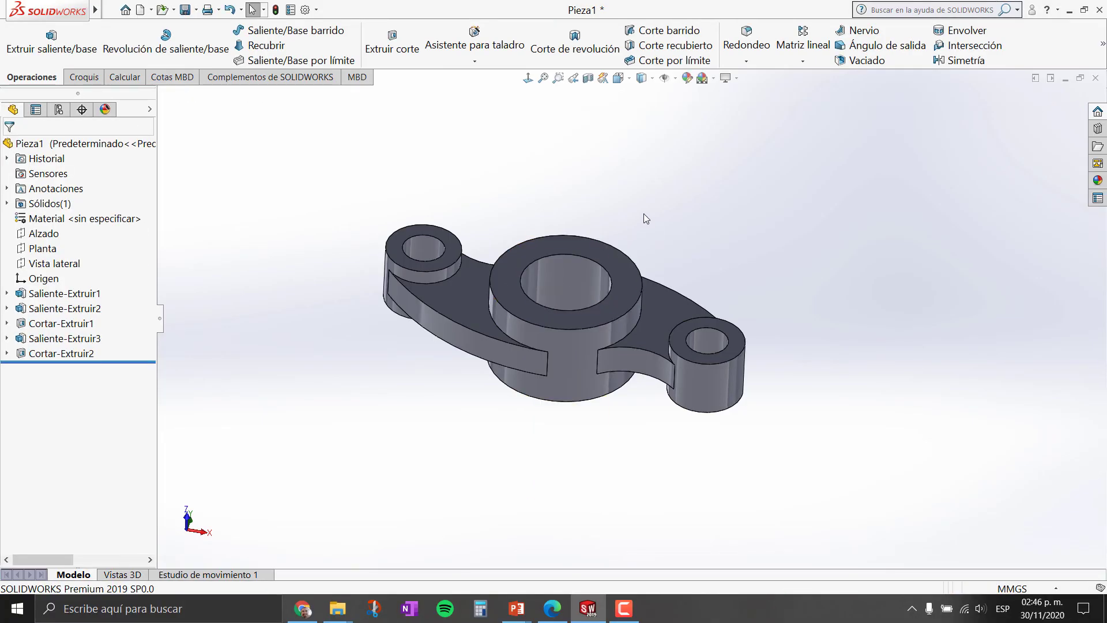
mouse_move(705, 178)
middle_down()
mouse_move(676, 337)
mouse_move(700, 195)
middle_up()
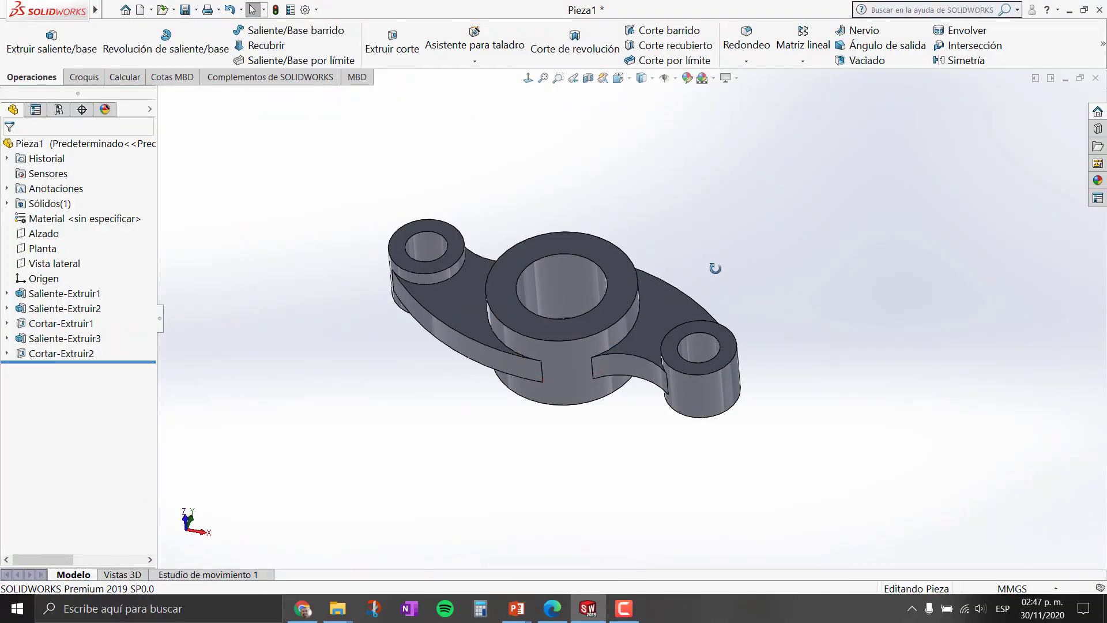
mouse_move(716, 268)
middle_down()
mouse_move(711, 221)
mouse_move(724, 271)
middle_up()
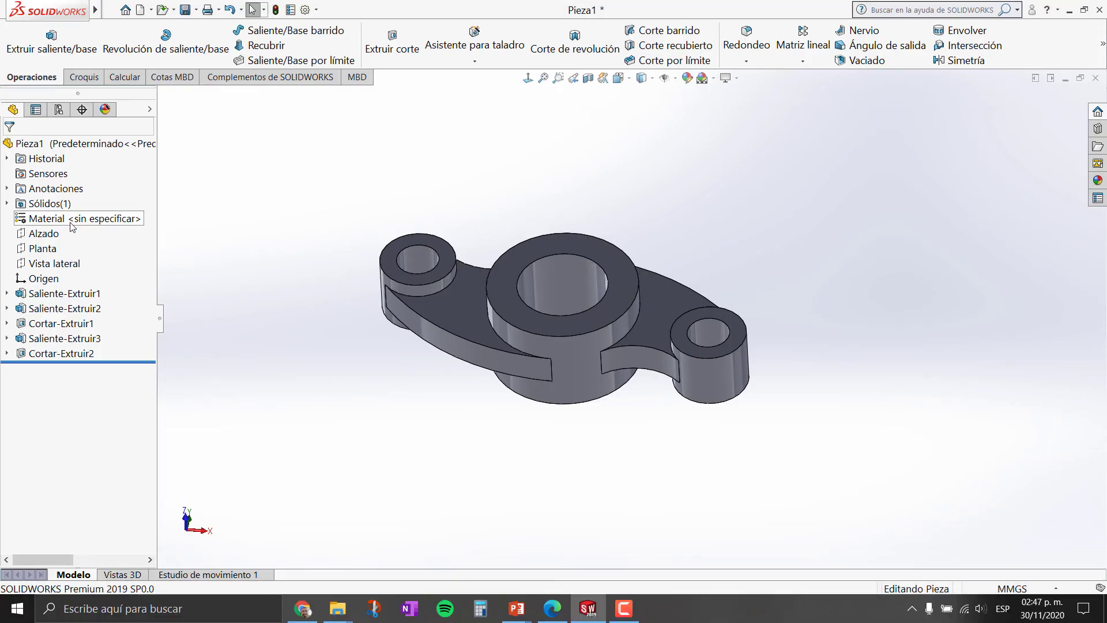
Open the part's material editor and expand the Acero (steel) category of the materials library
right_click(72, 227)
right_click(55, 222)
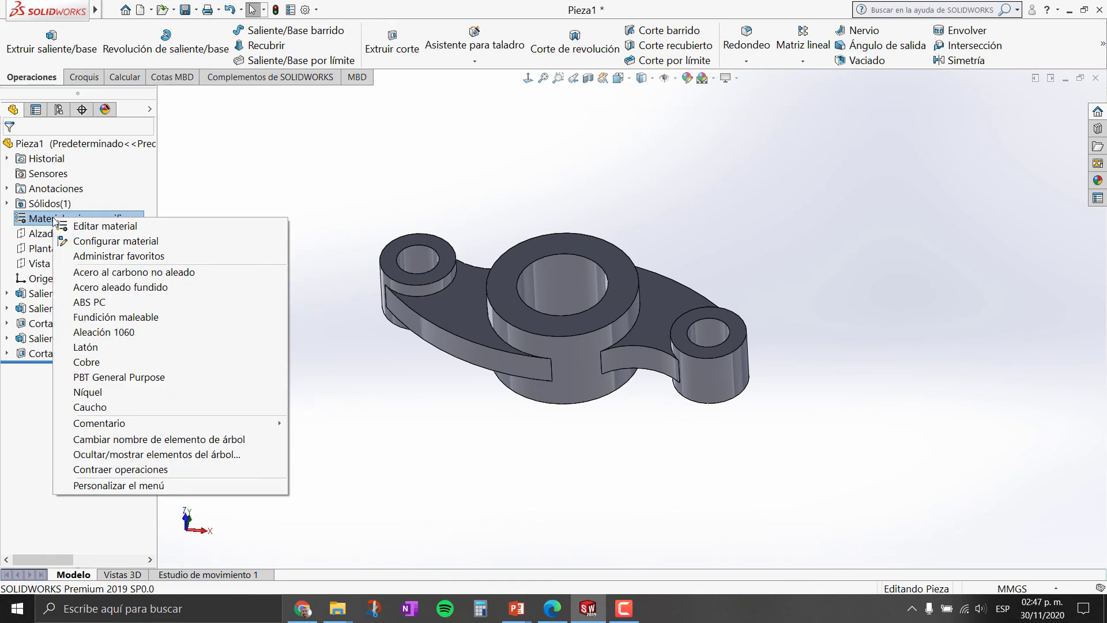
click(85, 231)
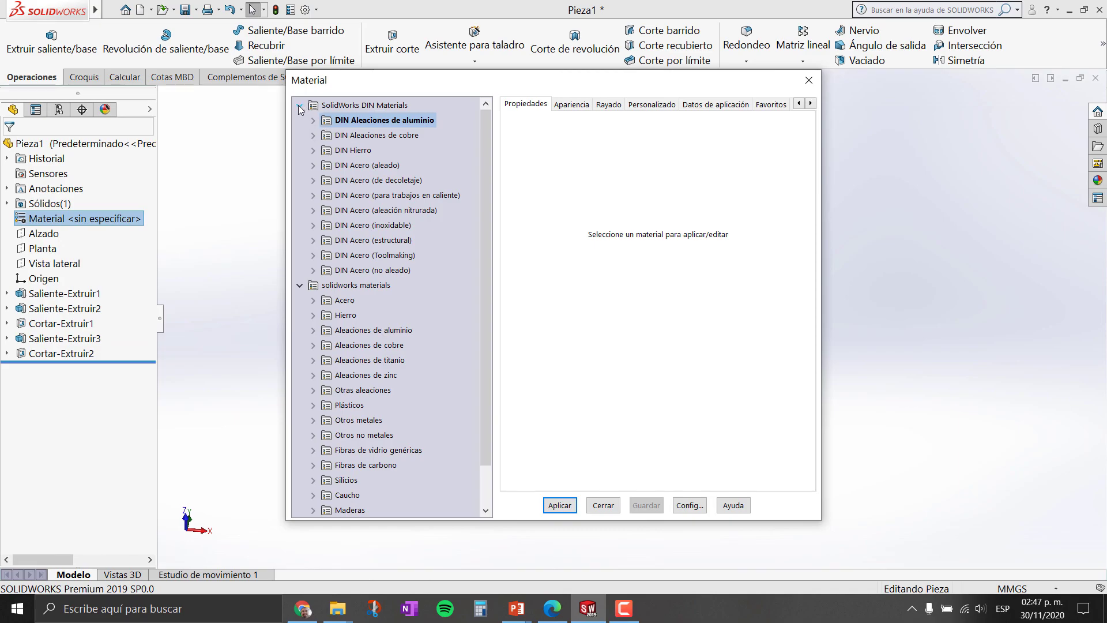
click(300, 105)
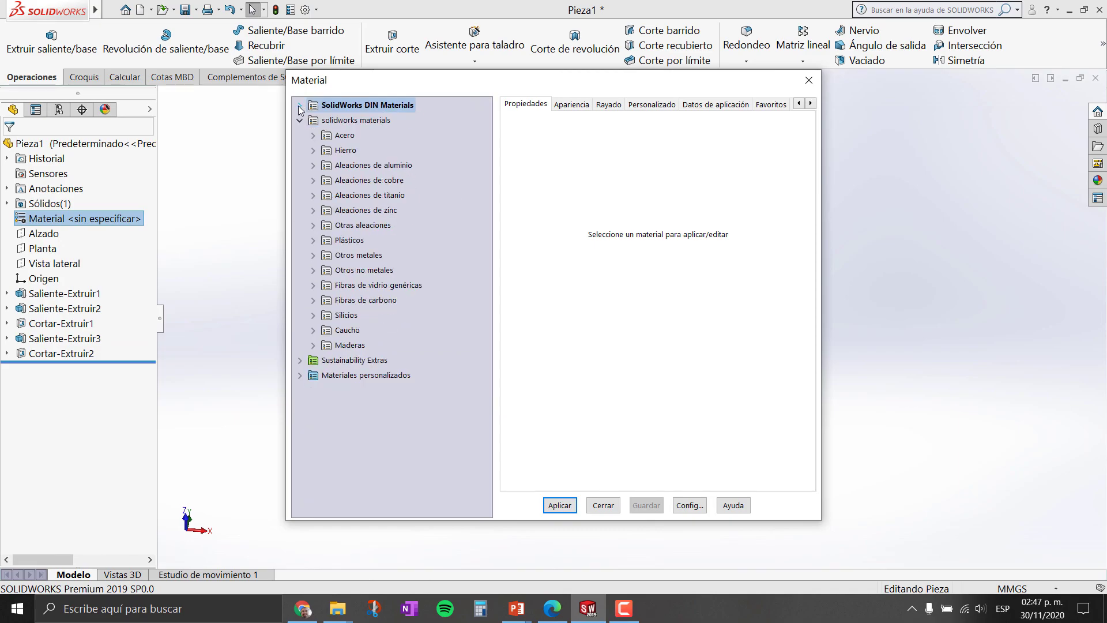
click(313, 135)
scroll(490, 225, down, 1)
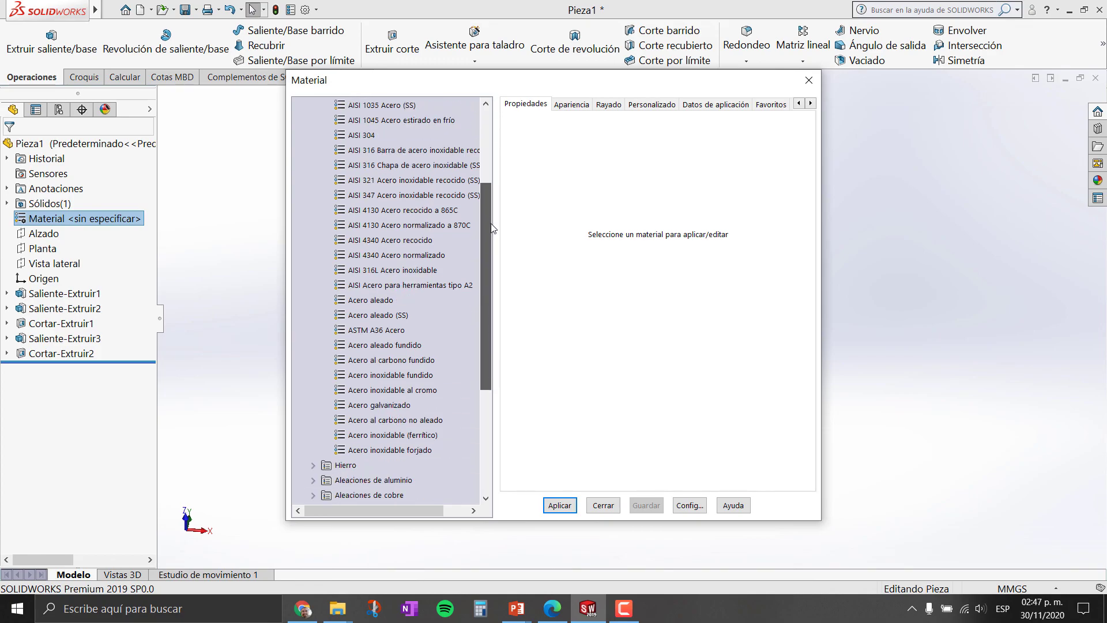
drag(492, 228, 498, 236)
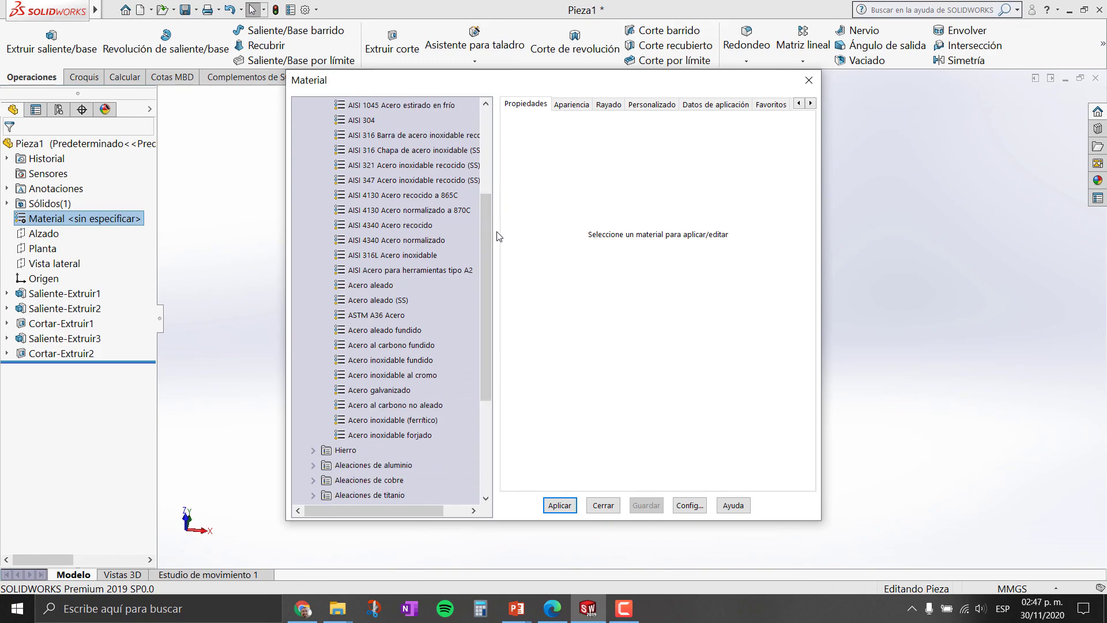
Select AISI 304 from the steels and apply it to the part
click(398, 330)
click(357, 120)
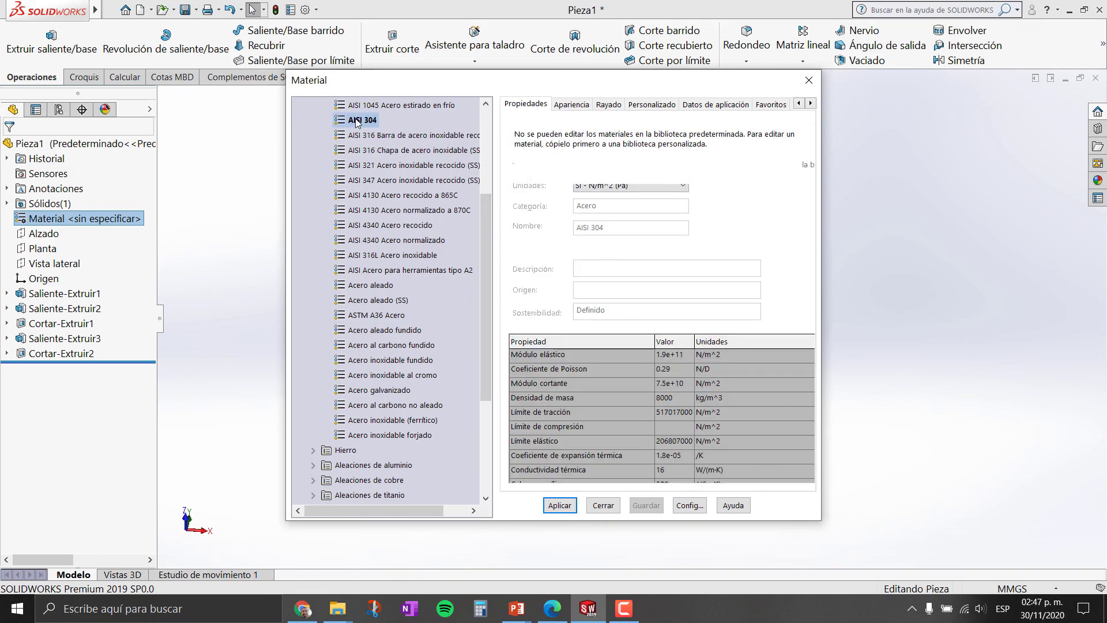
scroll(390, 200, up, 4)
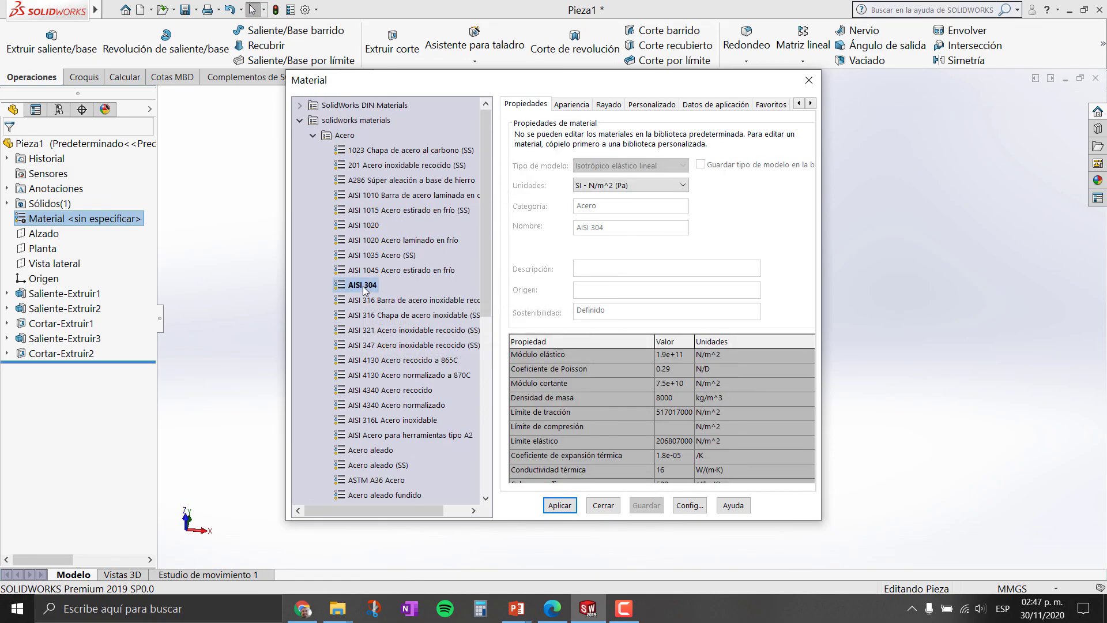
click(558, 505)
click(603, 506)
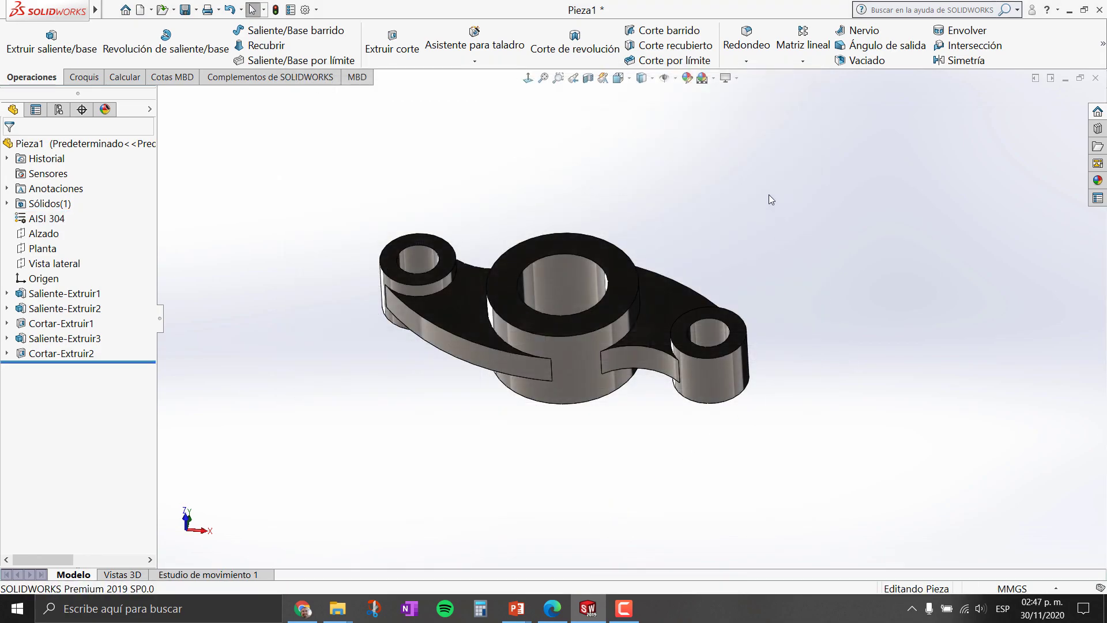
mouse_move(770, 195)
middle_down()
mouse_move(766, 334)
mouse_move(766, 230)
mouse_move(790, 103)
mouse_move(860, 98)
mouse_move(918, 125)
mouse_move(932, 163)
mouse_move(932, 274)
mouse_move(912, 185)
mouse_move(846, 173)
mouse_move(829, 191)
mouse_move(870, 123)
mouse_move(984, 119)
mouse_move(971, 181)
mouse_move(999, 164)
mouse_move(990, 209)
middle_up()
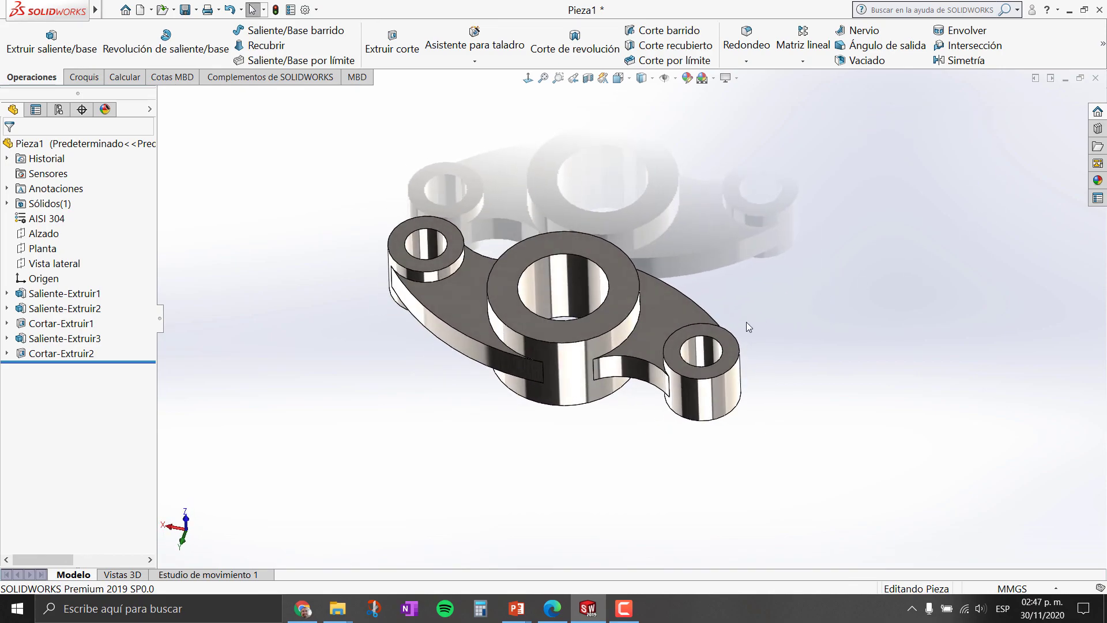